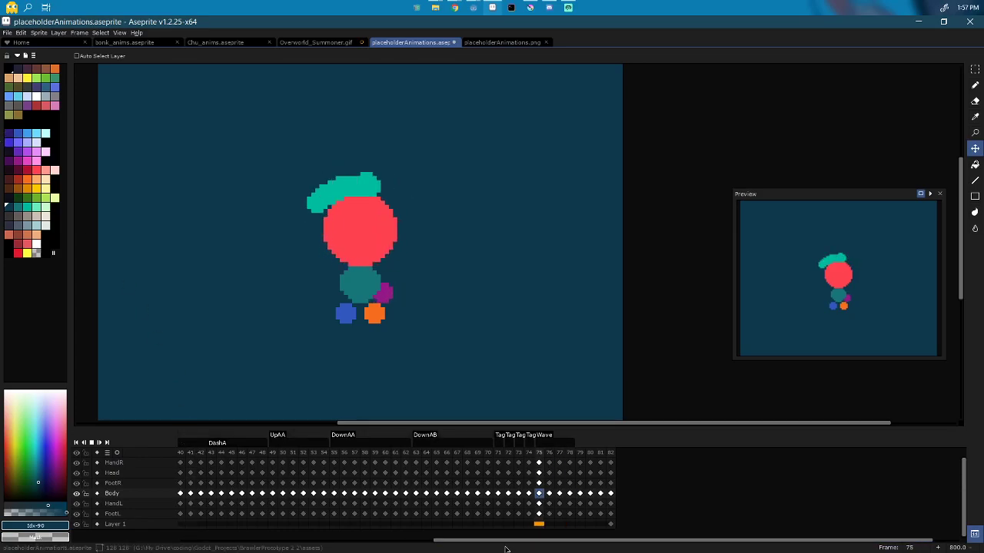
Step: Create a new transparent RGBA sprite, Sprite-0002, alongside placeholderAnimations
{"action": "left_click_drag", "start_coordinate": [490, 540], "coordinate": [517, 541]}
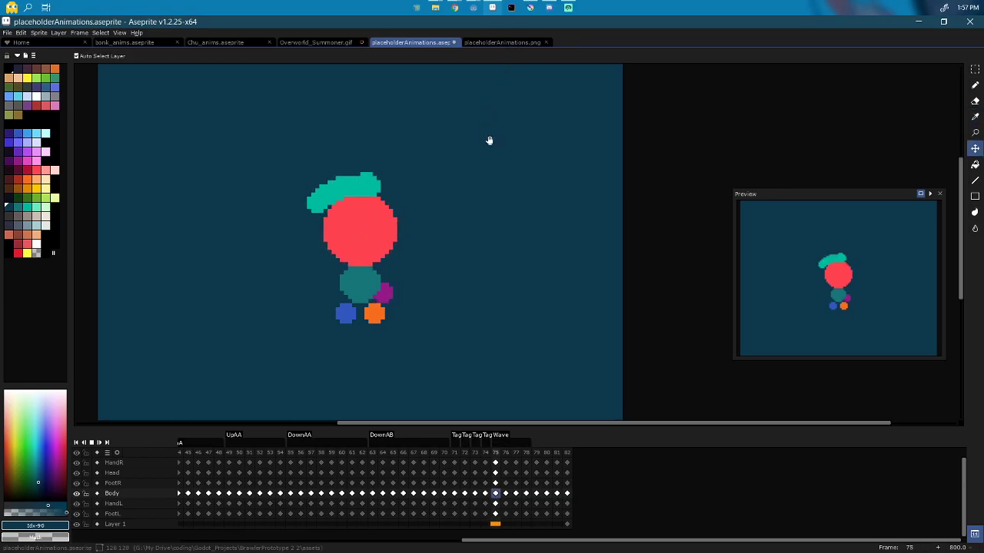
{"action": "key", "text": "ctrl+n"}
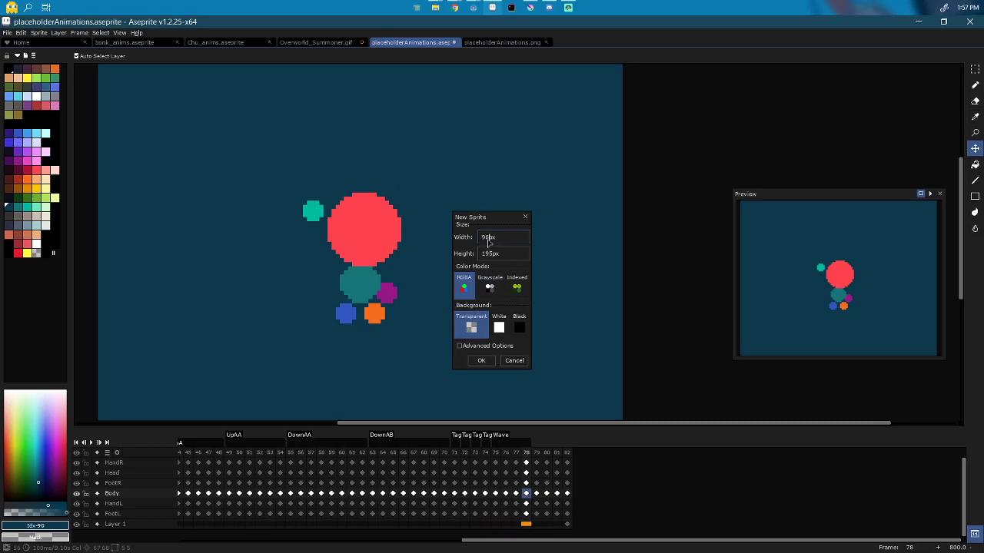
{"action": "key", "text": "Return"}
{"action": "scroll", "coordinate": [490, 241], "scroll_direction": "up", "scroll_amount": 5}
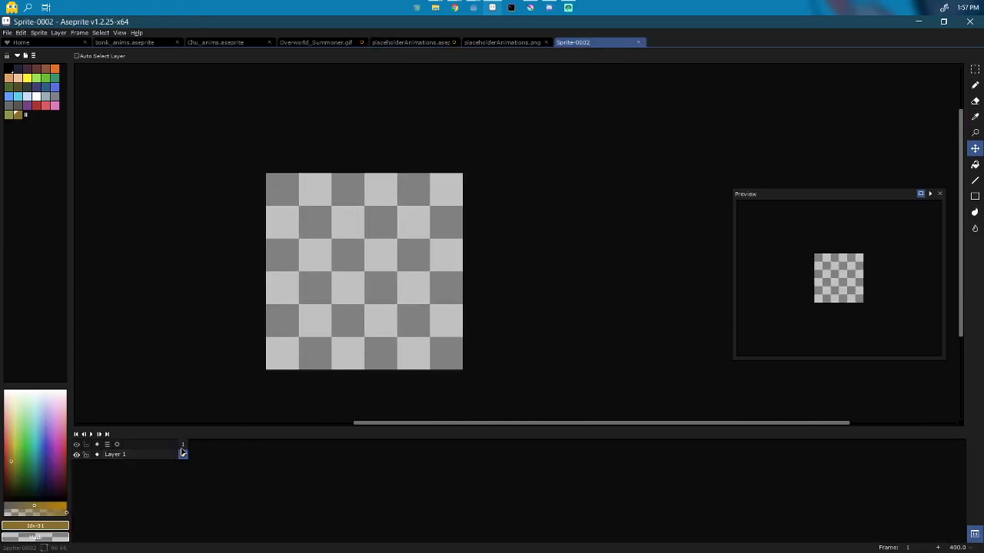
Step: Rename the sprite's only layer to head
{"action": "double_click", "coordinate": [132, 458]}
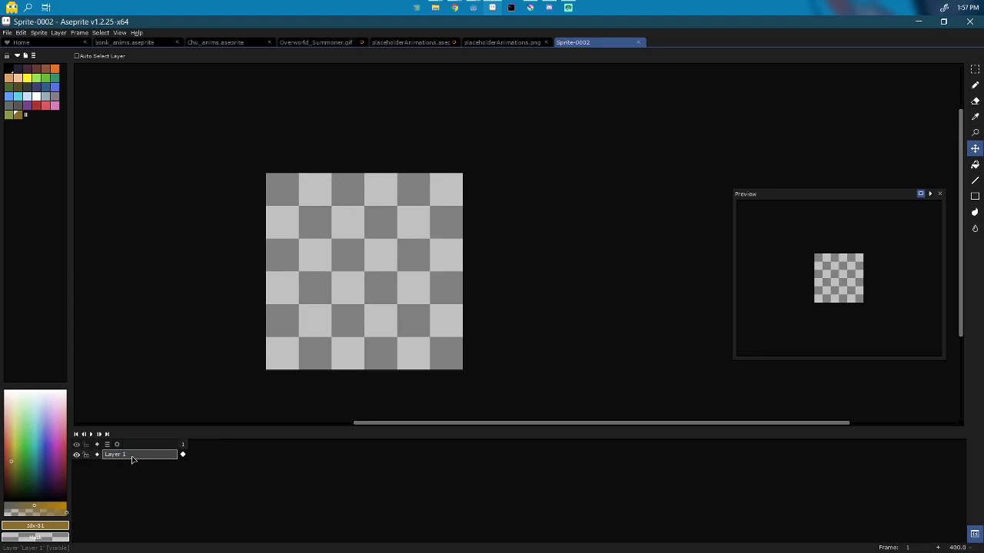
{"action": "double_click", "coordinate": [131, 459]}
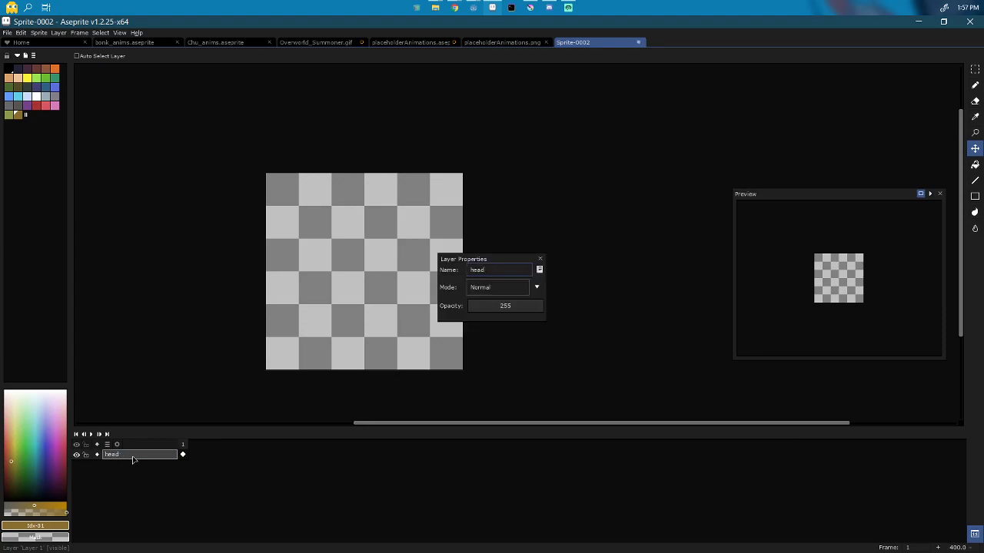
{"action": "key", "text": "Return"}
{"action": "key", "text": "Return"}
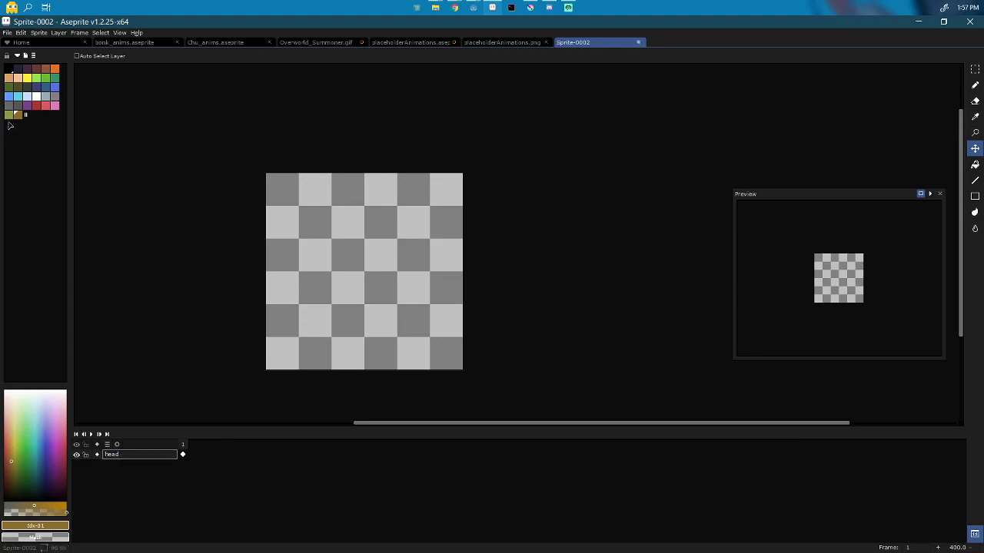
Step: Paint a red circle at the canvas centre with an 18-size Pencil, then add a new layer
{"action": "left_click", "coordinate": [36, 105]}
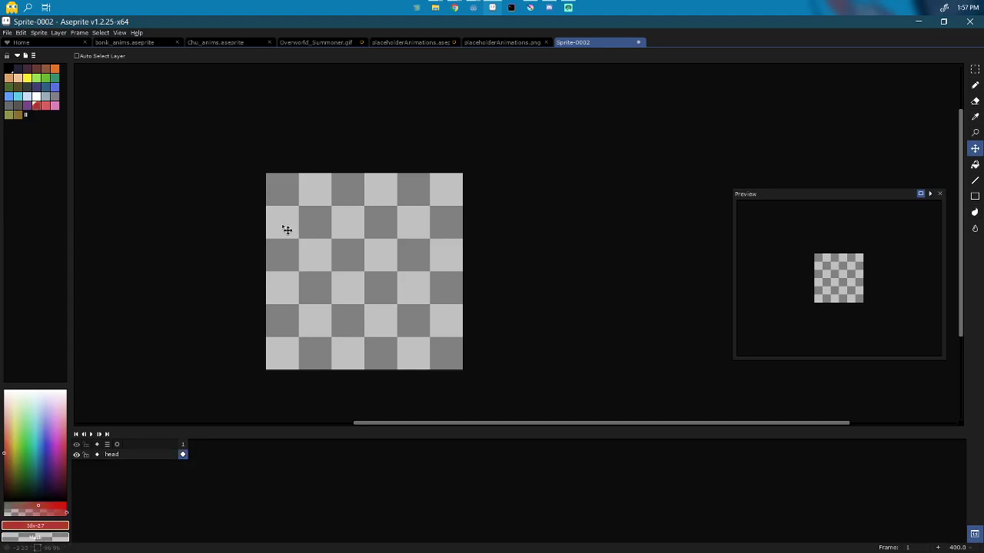
{"action": "key", "text": "b"}
{"action": "scroll", "coordinate": [369, 270], "scroll_direction": "up", "scroll_amount": 1}
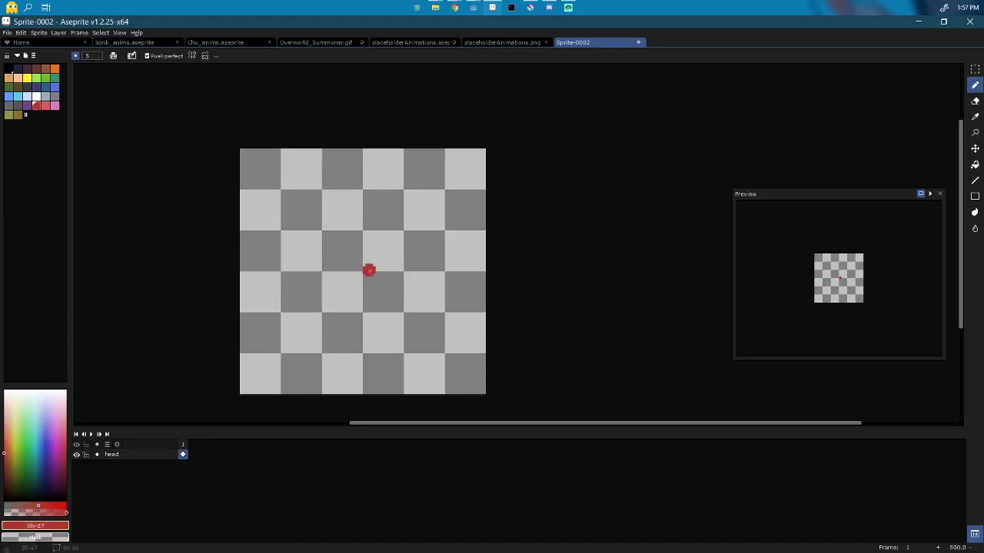
{"action": "scroll", "coordinate": [369, 269], "scroll_direction": "up", "scroll_amount": 13}
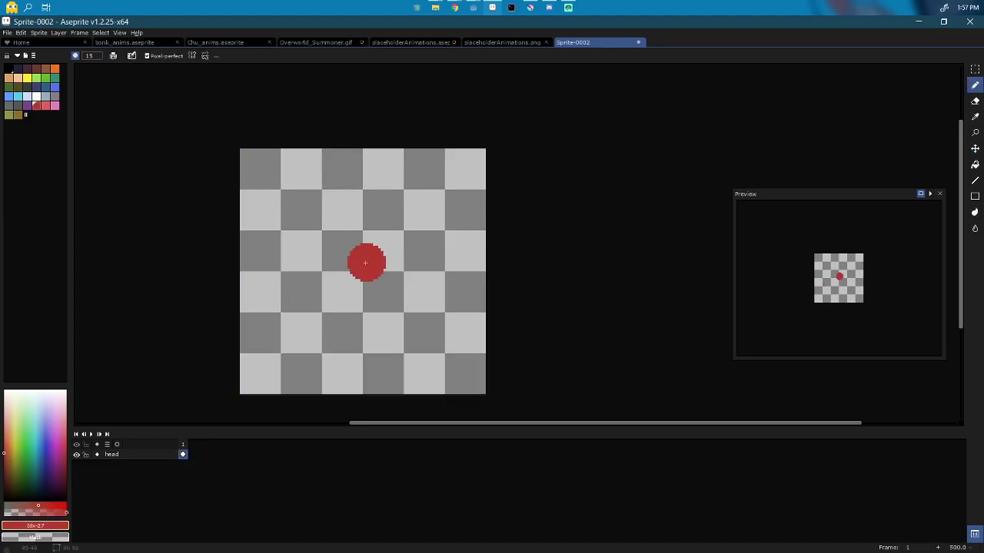
{"action": "scroll", "coordinate": [365, 263], "scroll_direction": "up", "scroll_amount": 3}
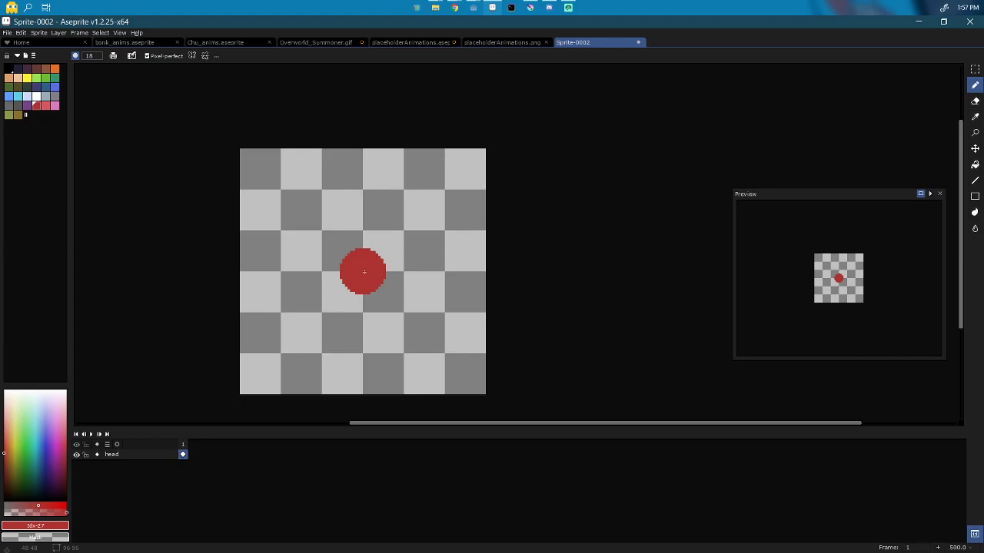
{"action": "key", "text": "ctrl"}
{"action": "left_click", "coordinate": [364, 270]}
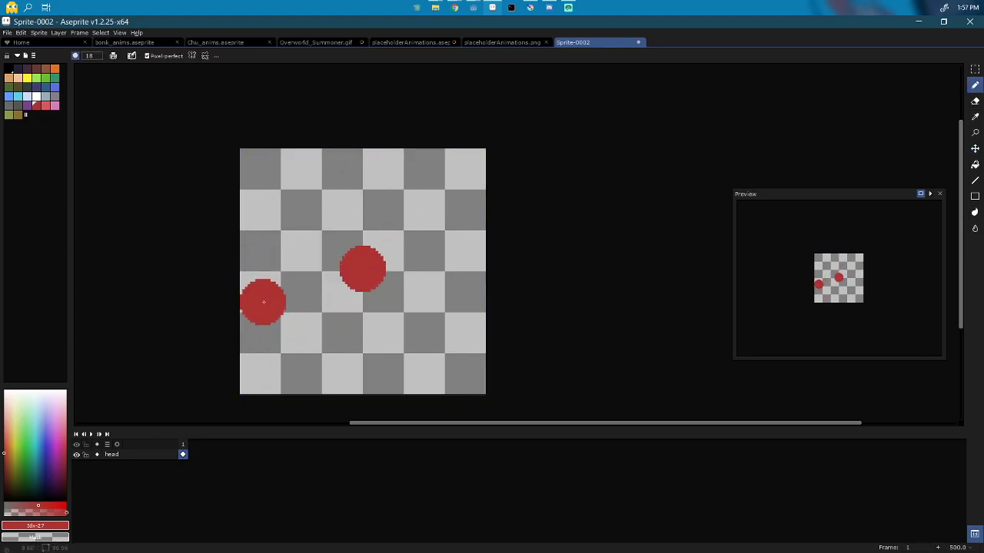
{"action": "left_click", "coordinate": [152, 294], "text": "shift"}
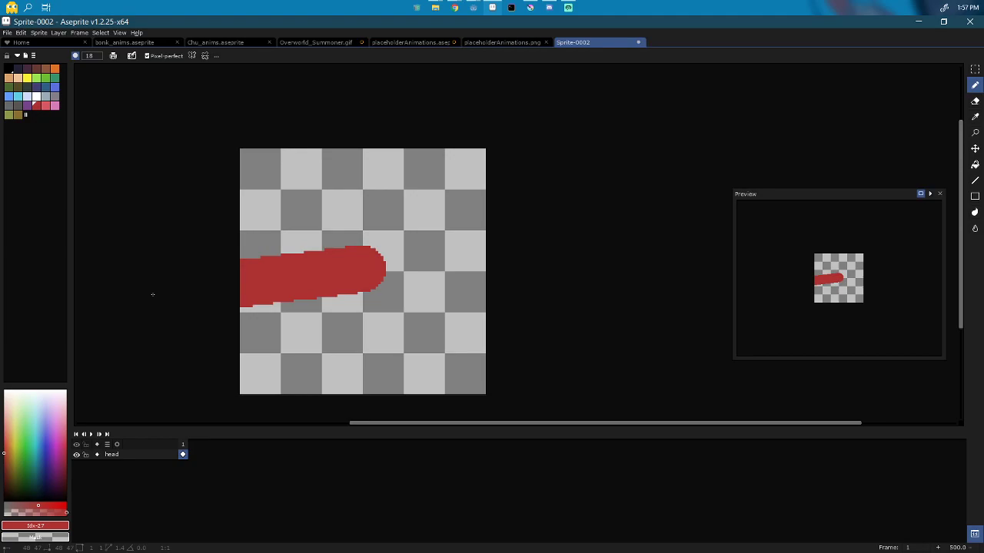
{"action": "key", "text": "shift+n"}
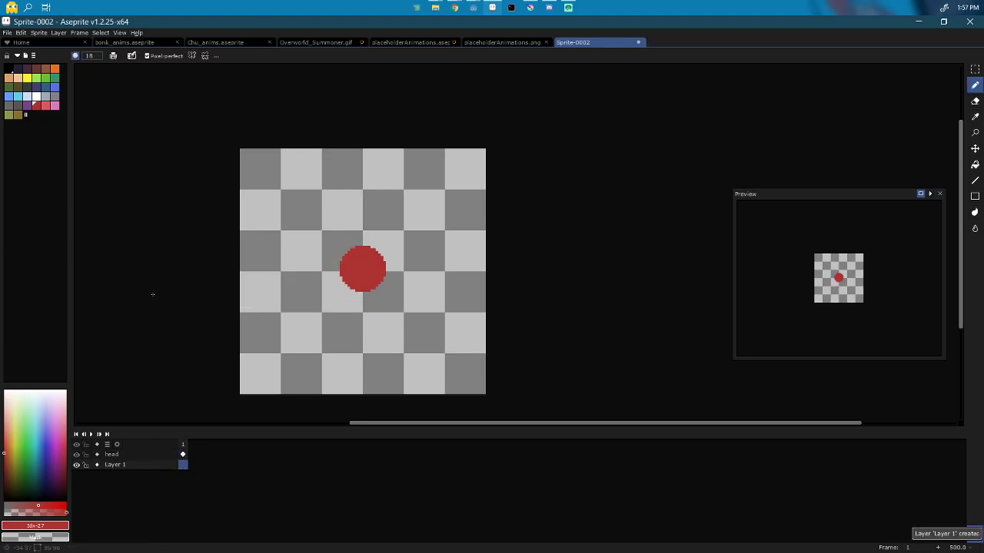
Step: Rename the layer Body and paint a smaller green blob just under the red circle
{"action": "double_click", "coordinate": [129, 466]}
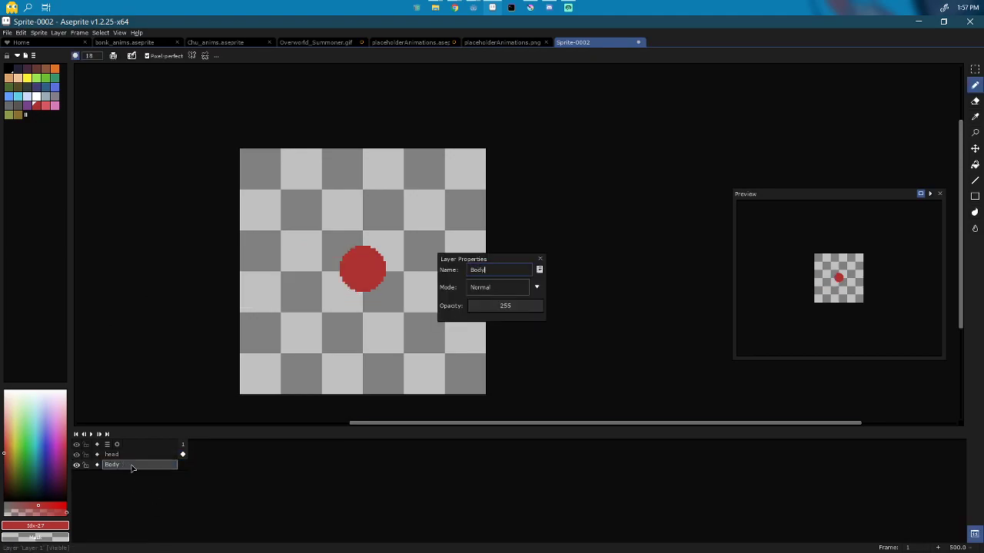
{"action": "key", "text": "Return"}
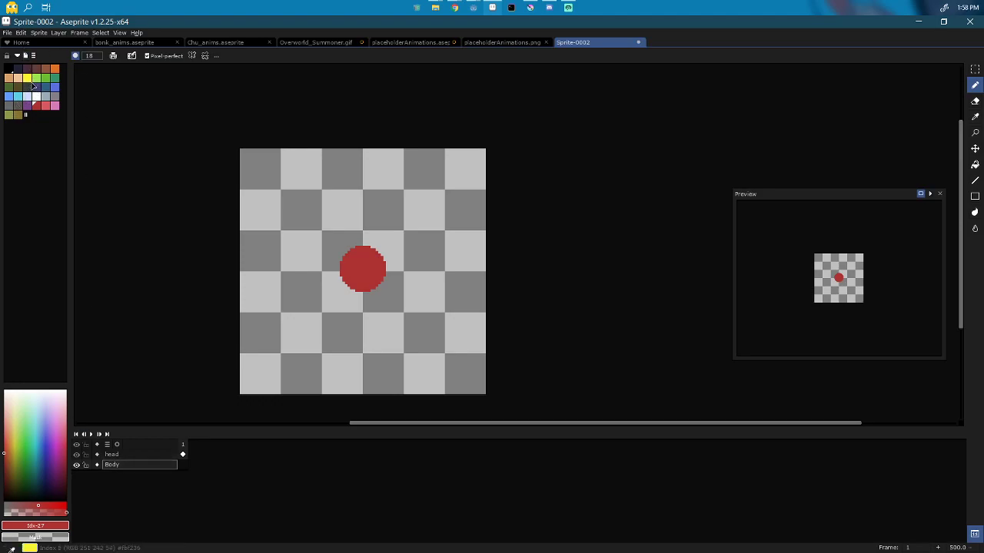
{"action": "left_click", "coordinate": [54, 78]}
{"action": "left_click", "coordinate": [254, 374]}
{"action": "key", "text": "ctrl+z"}
{"action": "key", "text": "minus"}
{"action": "key", "text": "minus"}
{"action": "key", "text": "minus"}
{"action": "key", "text": "minus"}
{"action": "key", "text": "minus"}
{"action": "key", "text": "minus"}
{"action": "key", "text": "minus"}
{"action": "key", "text": "minus"}
{"action": "left_click", "coordinate": [363, 302]}
{"action": "key", "text": "minus"}
{"action": "key", "text": "minus"}
{"action": "key", "text": "minus"}
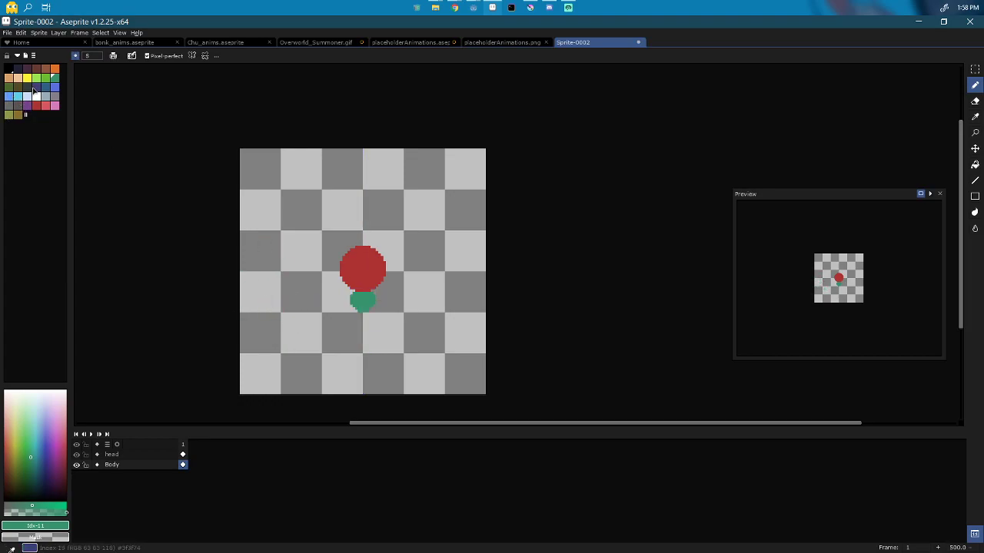
{"action": "left_click", "coordinate": [10, 97]}
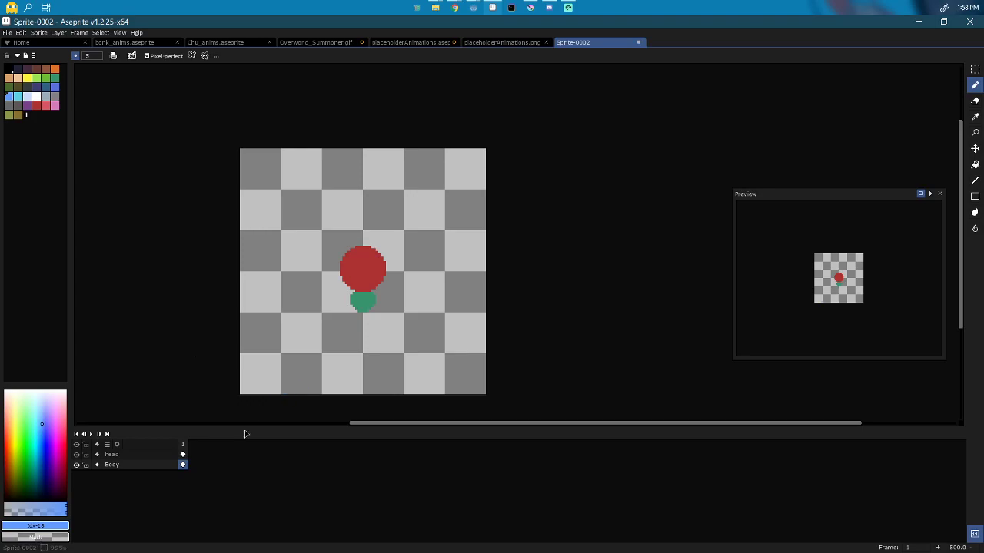
Step: Add a new layer above head and paint a blue dab left of the green blob
{"action": "key", "text": "shift+n"}
{"action": "double_click", "coordinate": [113, 466]}
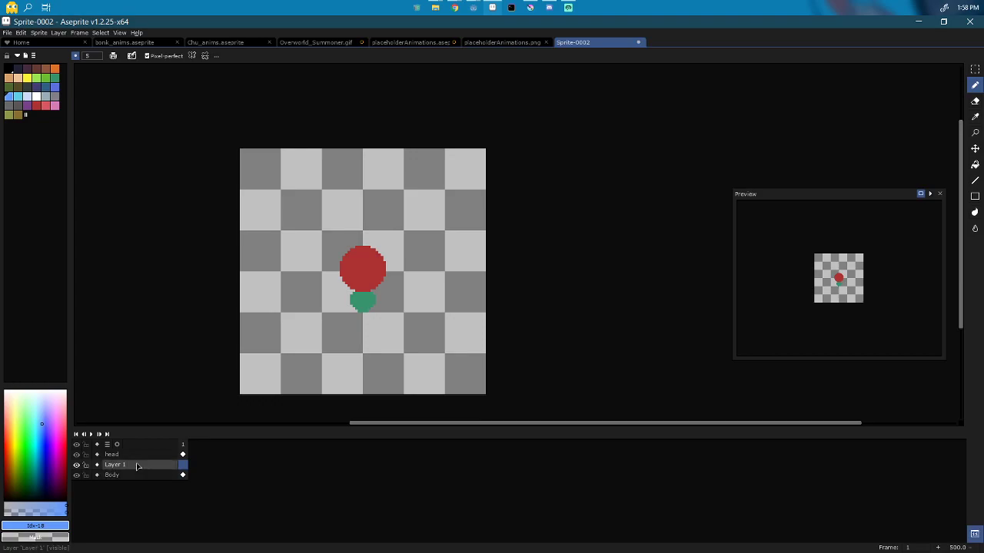
{"action": "left_click_drag", "start_coordinate": [136, 461], "coordinate": [136, 453]}
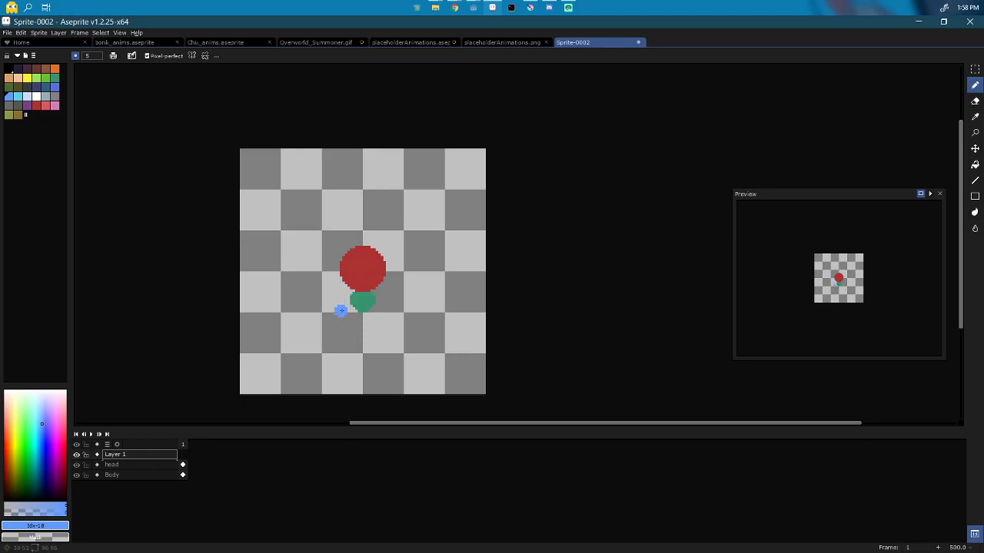
{"action": "left_click", "coordinate": [348, 305]}
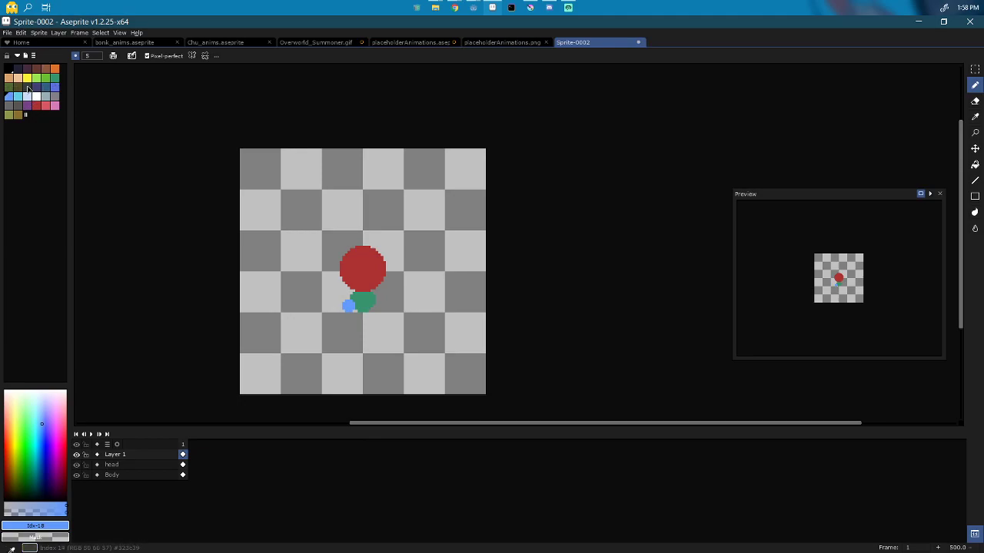
Step: Copy placeholderAnimations' palette colours and paste them into Sprite-0002's palette
{"action": "left_click", "coordinate": [415, 42]}
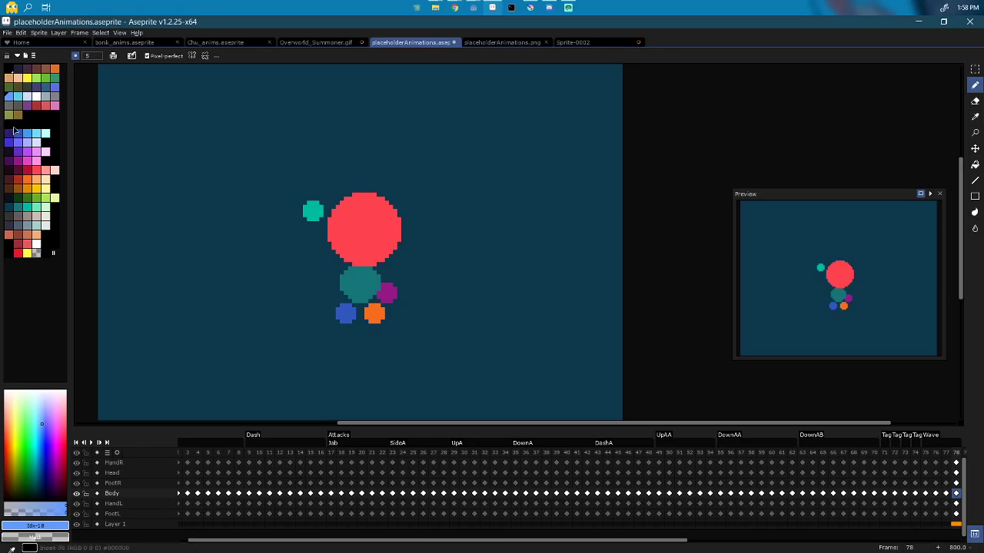
{"action": "left_click_drag", "start_coordinate": [10, 134], "coordinate": [55, 226]}
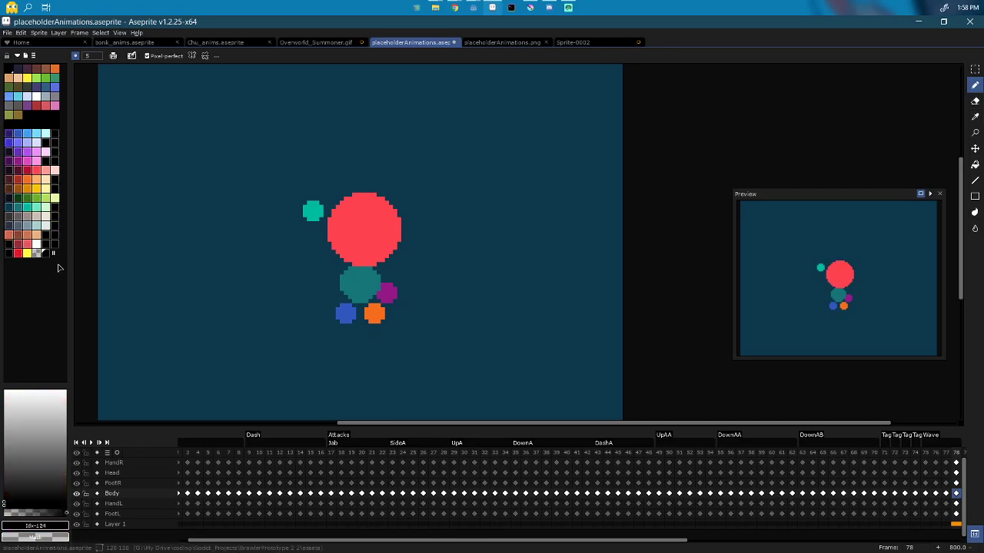
{"action": "left_click", "coordinate": [576, 42]}
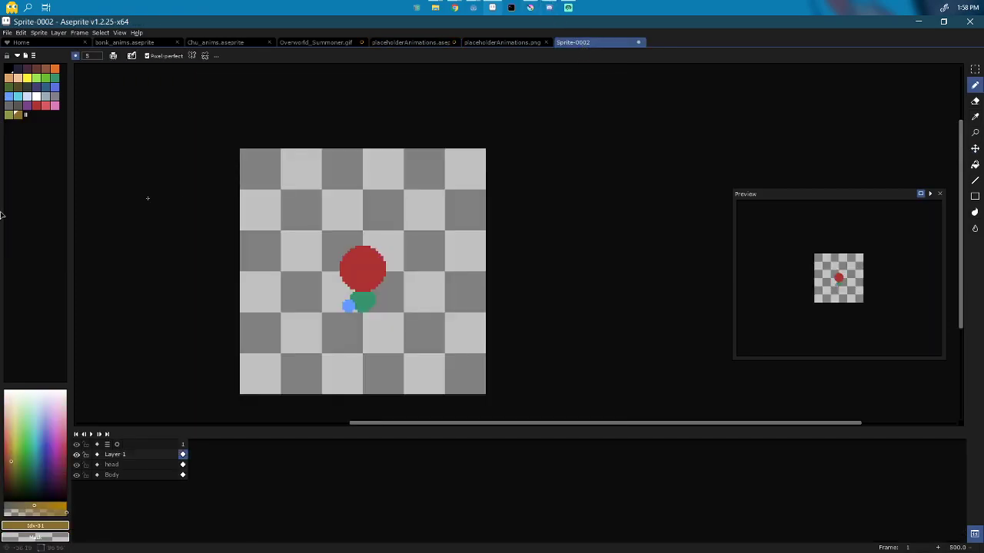
{"action": "key", "text": "ctrl+v"}
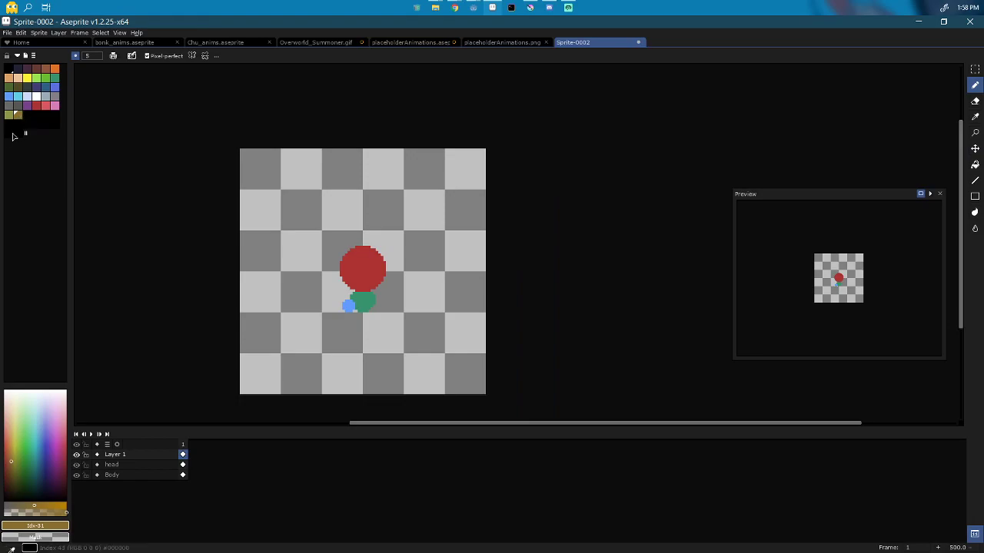
{"action": "key", "text": "ctrl+v"}
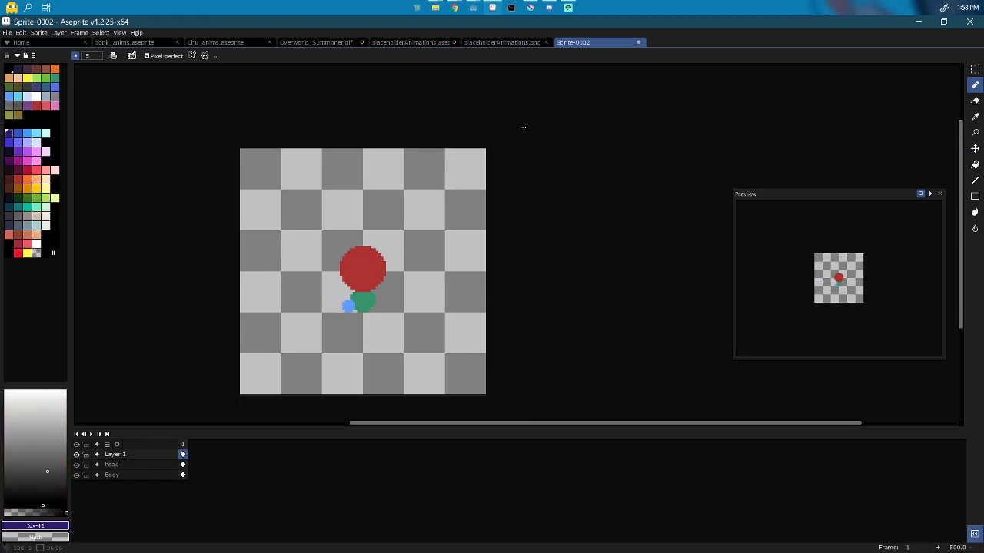
{"action": "left_click", "coordinate": [428, 45]}
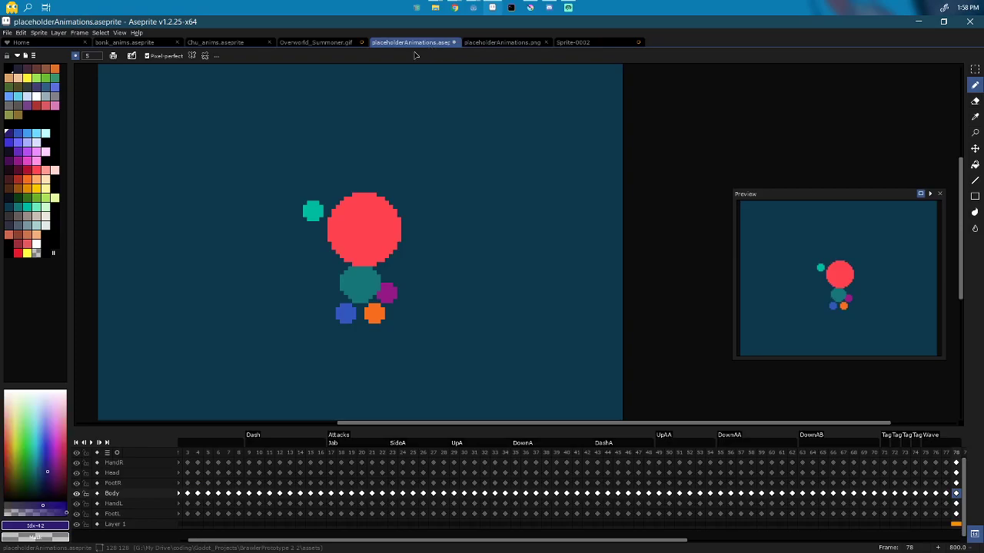
Step: Fill the head circle with the reference sprite's bright red
{"action": "left_click", "coordinate": [366, 209], "text": "alt"}
{"action": "left_click", "coordinate": [610, 44]}
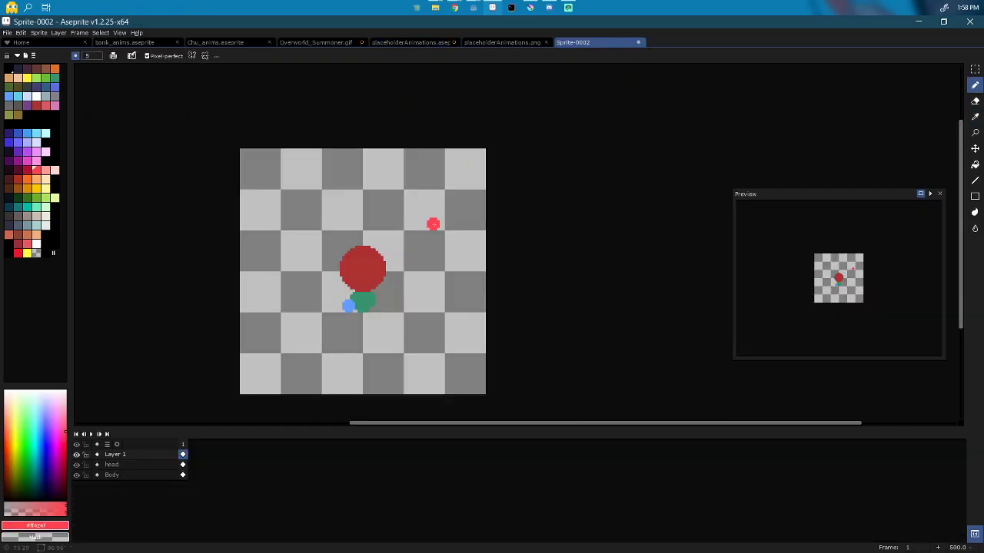
{"action": "double_click", "coordinate": [116, 465]}
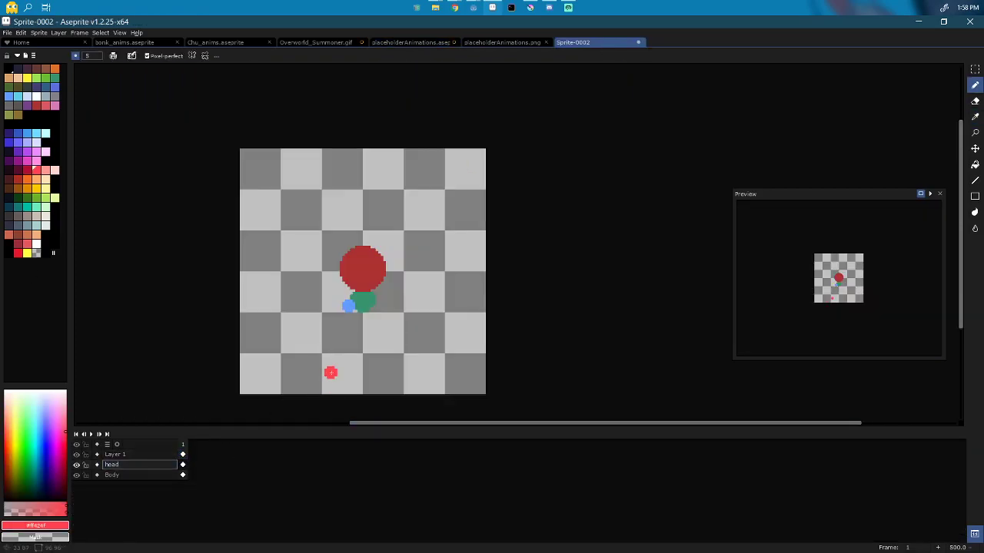
{"action": "key", "text": "g"}
{"action": "left_click", "coordinate": [364, 274]}
{"action": "key", "text": "b"}
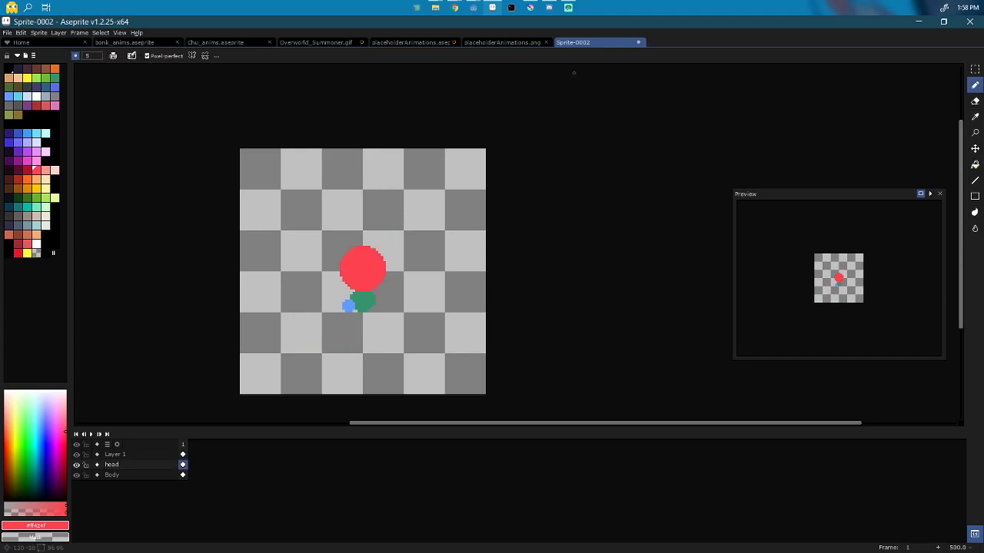
Step: Fill the green body on the Body layer with teal
{"action": "left_click", "coordinate": [411, 43]}
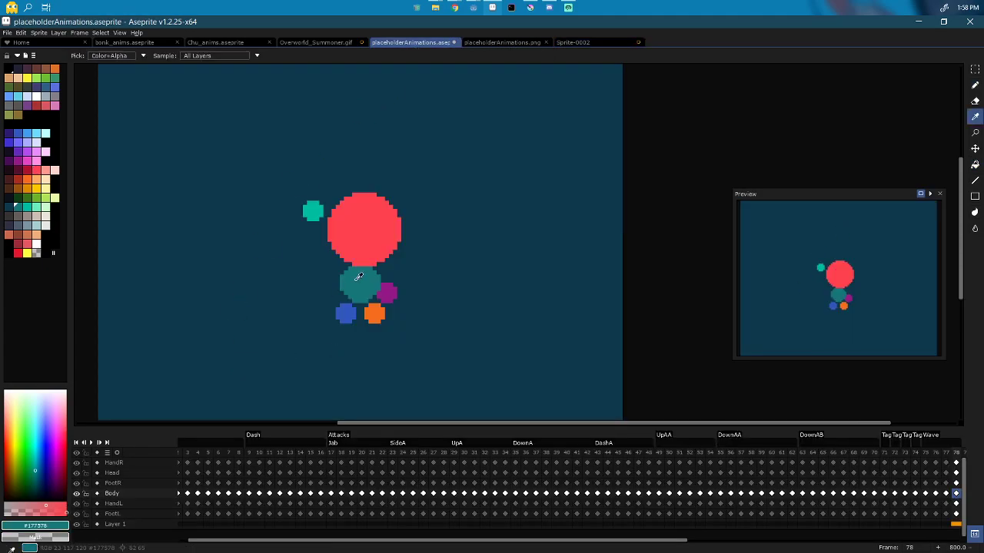
{"action": "left_click", "coordinate": [586, 43]}
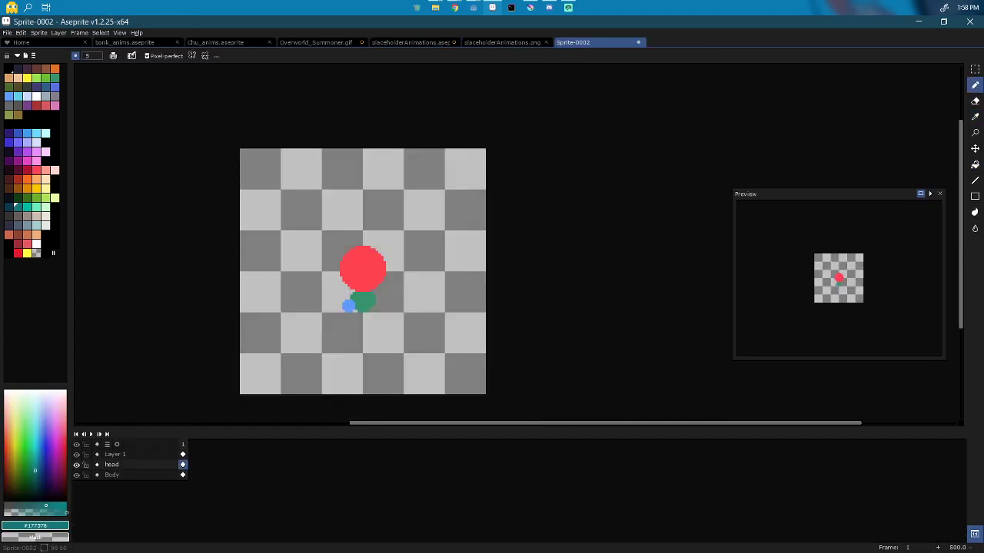
{"action": "left_click", "coordinate": [135, 477]}
{"action": "key", "text": "g"}
{"action": "left_click", "coordinate": [365, 302]}
{"action": "key", "text": "b"}
Step: Rename the top layer HandR and fill its blue hand with teal
{"action": "double_click", "coordinate": [134, 456]}
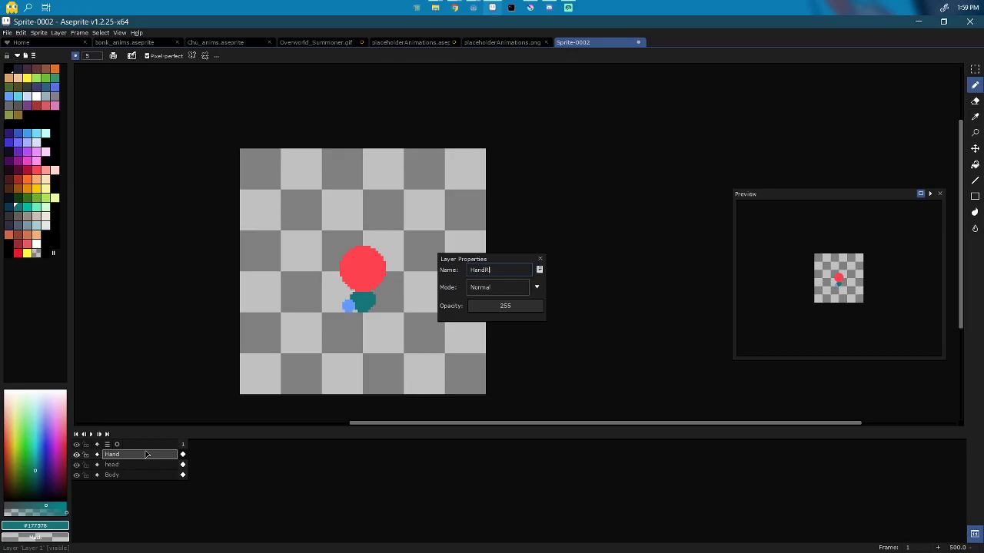
{"action": "key", "text": "Return"}
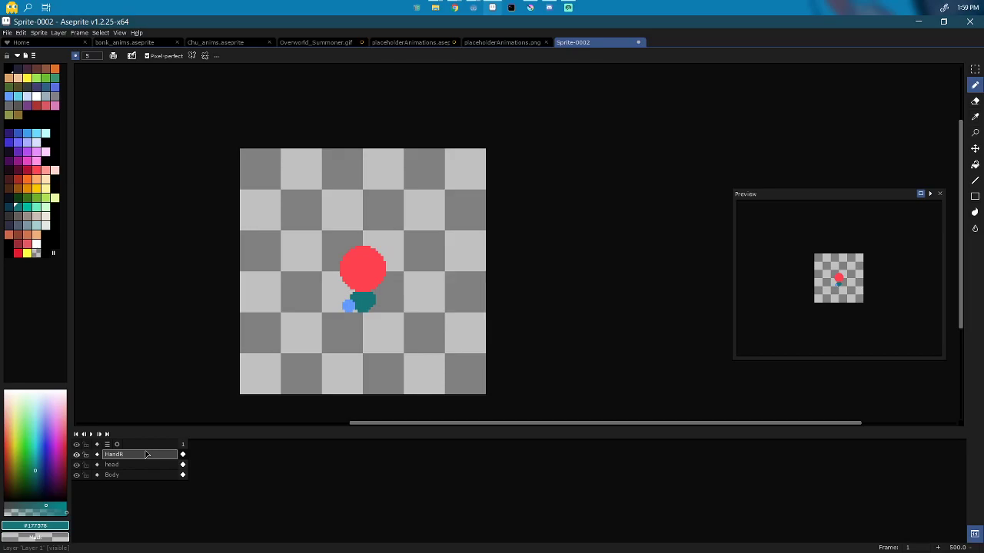
{"action": "left_click", "coordinate": [431, 44]}
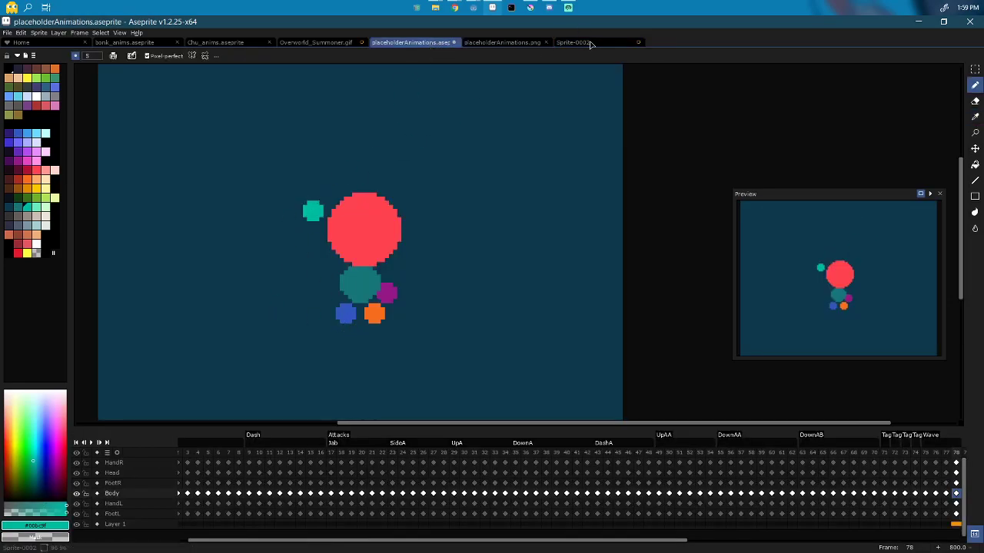
{"action": "left_click", "coordinate": [574, 42]}
{"action": "key", "text": "g"}
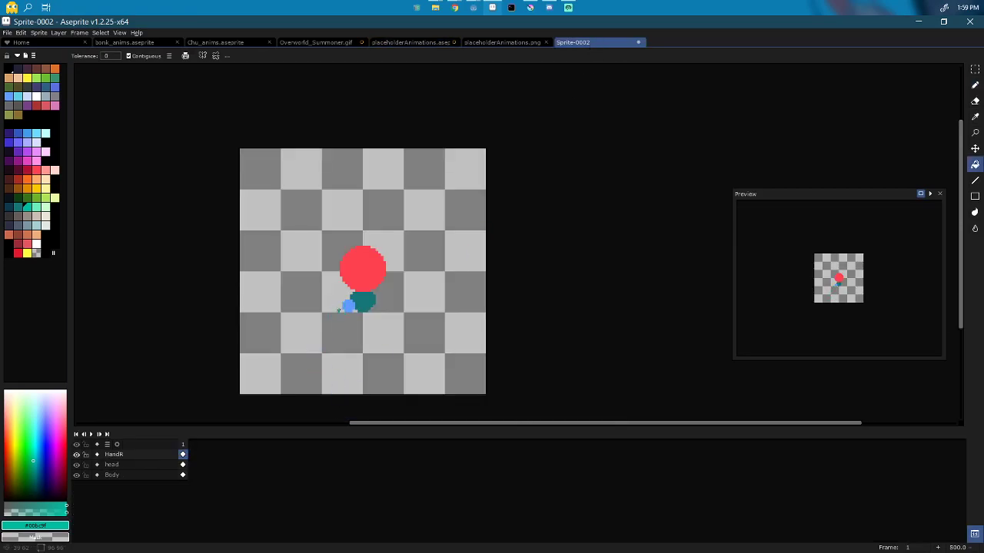
{"action": "left_click", "coordinate": [348, 306]}
{"action": "key", "text": "b"}
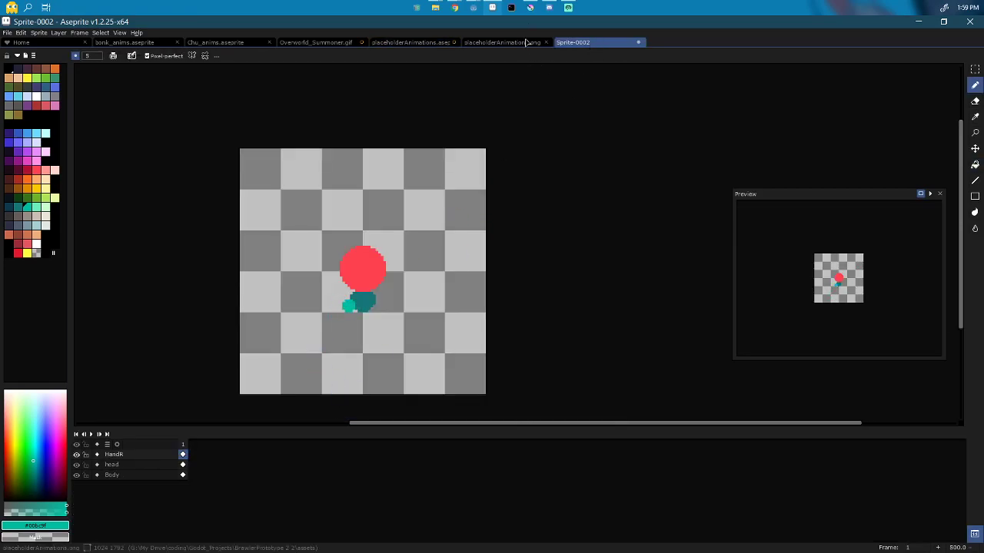
Step: Sample the reference's purple hand colour and add a new layer below Body
{"action": "left_click", "coordinate": [437, 42]}
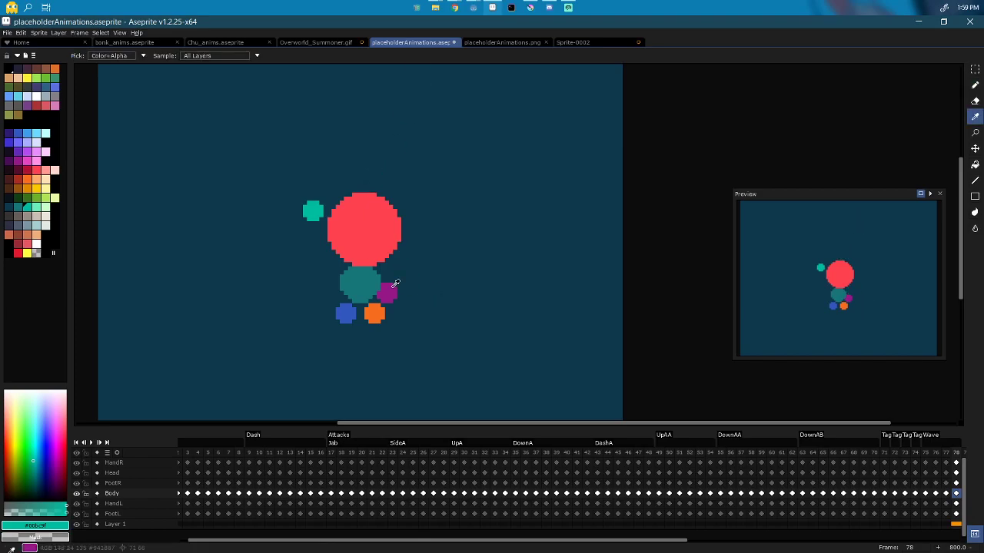
{"action": "left_click", "coordinate": [389, 290], "text": "alt"}
{"action": "left_click", "coordinate": [586, 44]}
{"action": "left_click", "coordinate": [128, 475]}
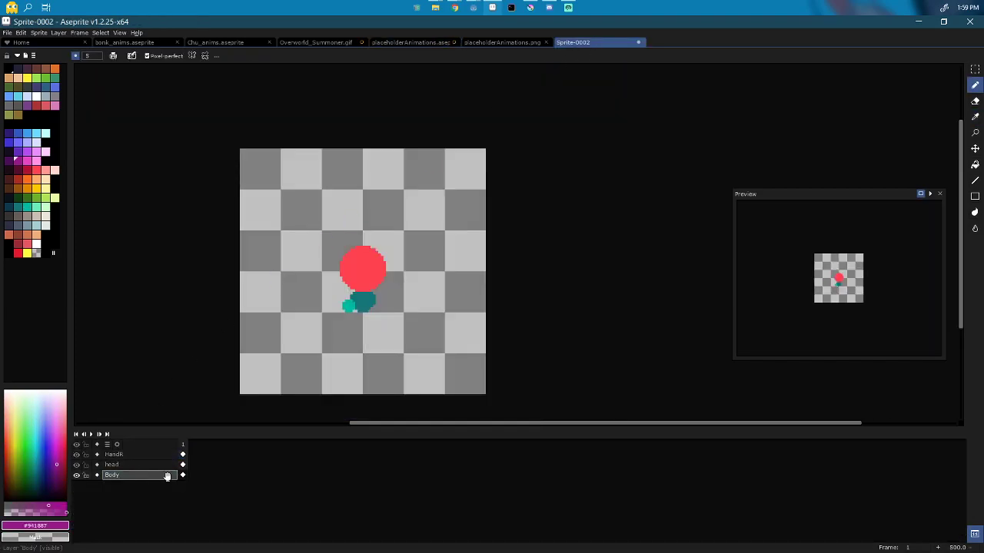
{"action": "key", "text": "shift+n"}
Step: Name the new layer HandL, then add another layer named FootR
{"action": "double_click", "coordinate": [121, 485]}
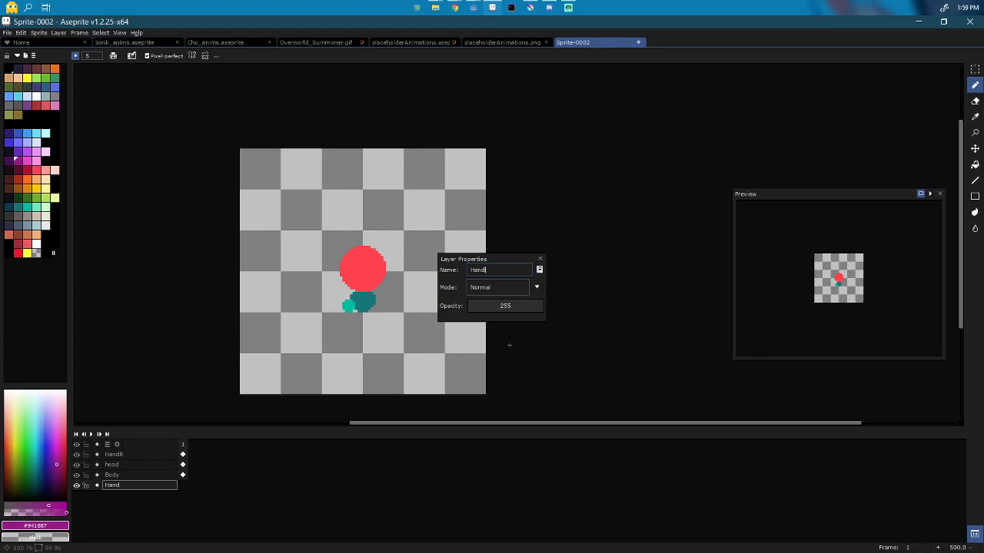
{"action": "key", "text": "Return"}
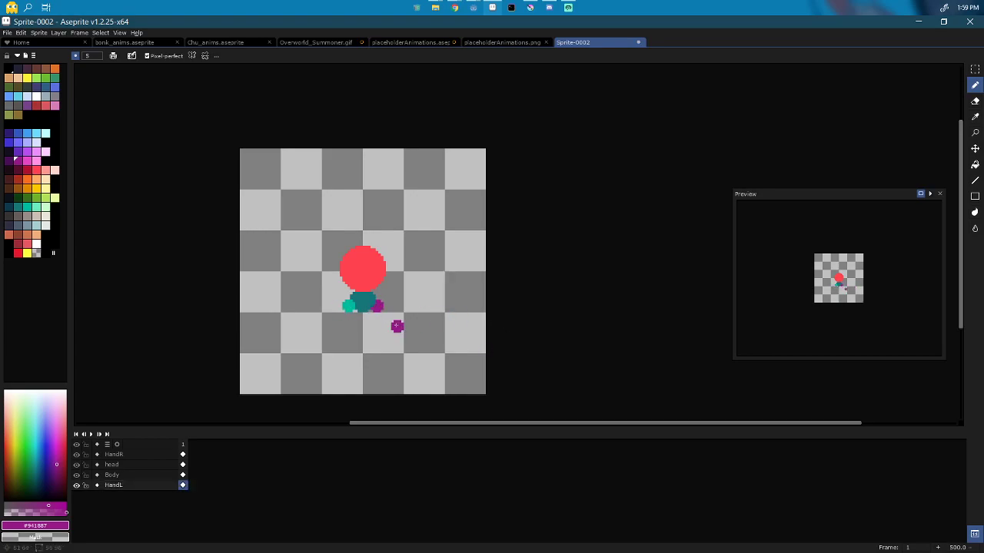
{"action": "left_click", "coordinate": [114, 486]}
{"action": "double_click", "coordinate": [119, 476]}
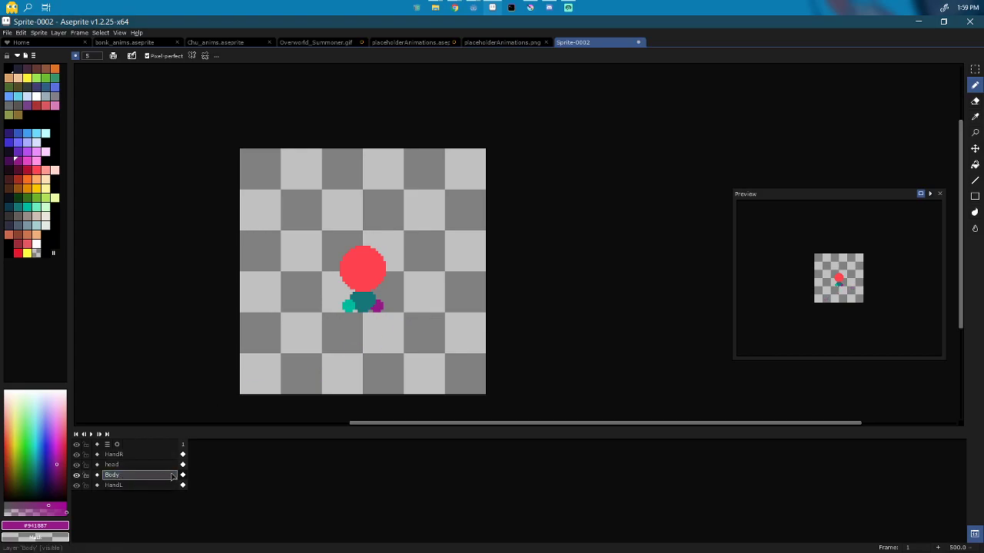
{"action": "key", "text": "Return"}
{"action": "key", "text": "shift+n"}
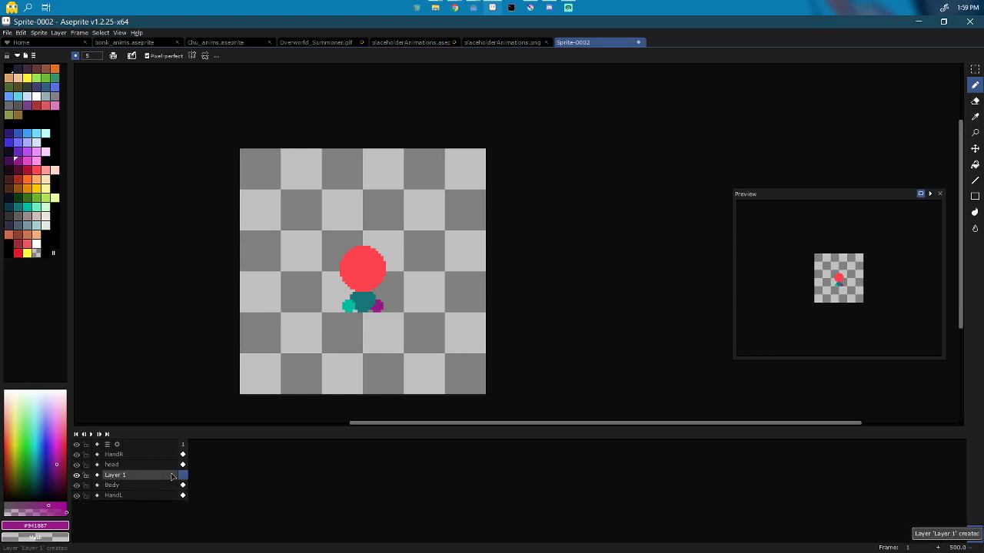
{"action": "double_click", "coordinate": [135, 476]}
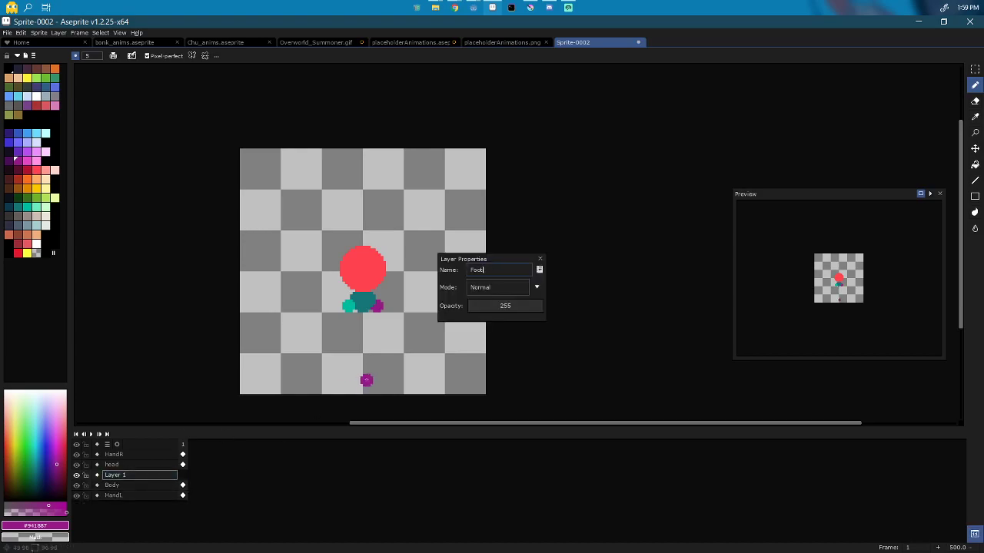
{"action": "key", "text": "Return"}
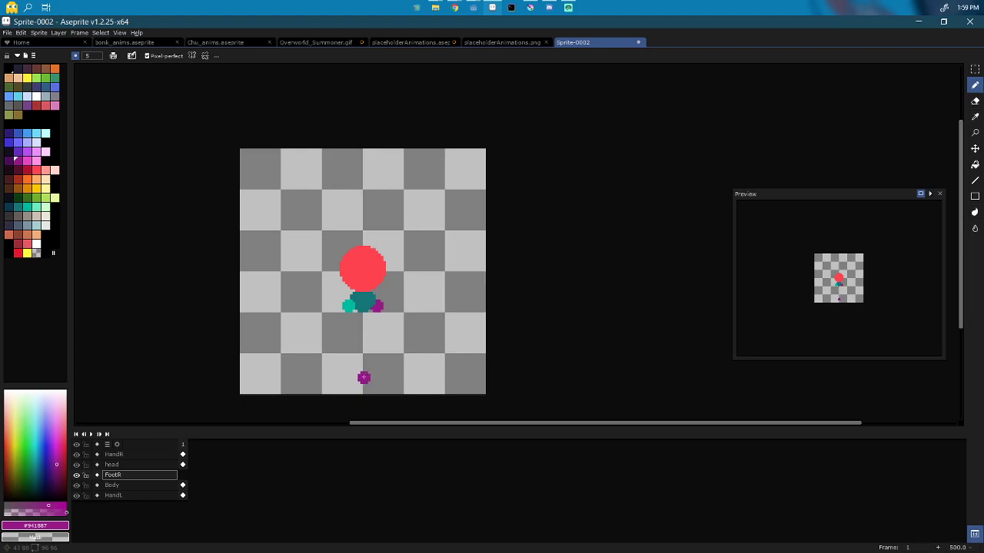
Step: Sample the reference's blue foot colour and shift all layers' cels up slightly
{"action": "left_click", "coordinate": [434, 43]}
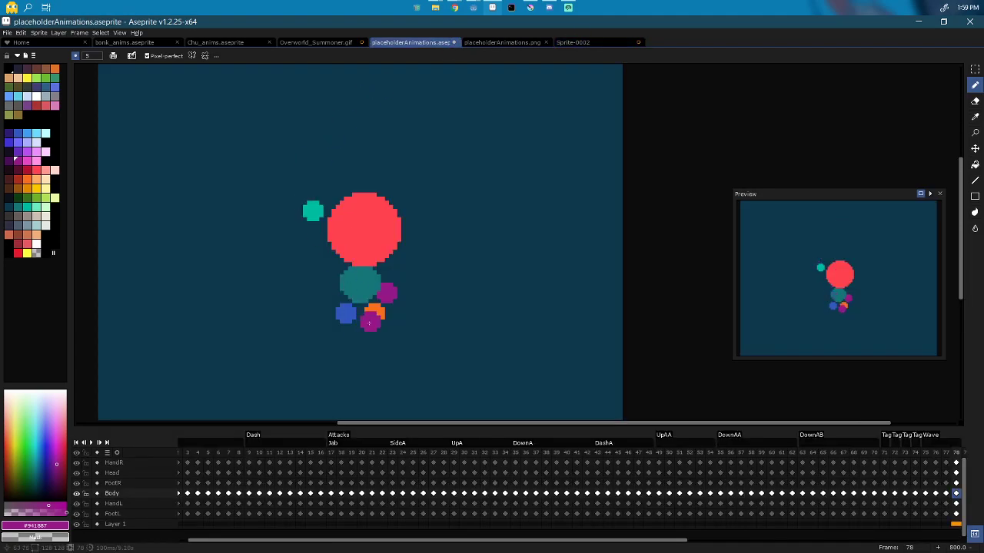
{"action": "left_click", "coordinate": [348, 311], "text": "alt"}
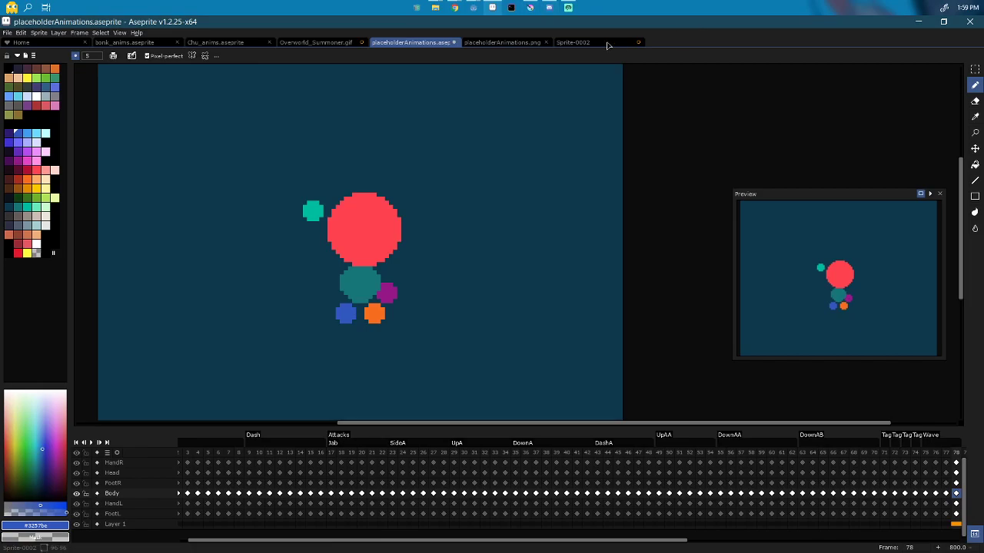
{"action": "left_click", "coordinate": [573, 43]}
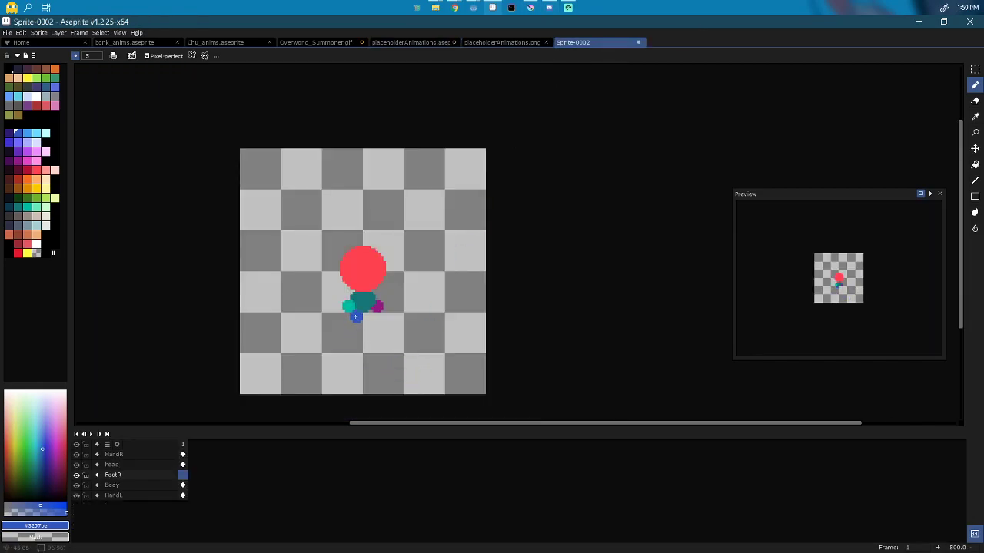
{"action": "left_click_drag", "start_coordinate": [183, 455], "coordinate": [186, 515]}
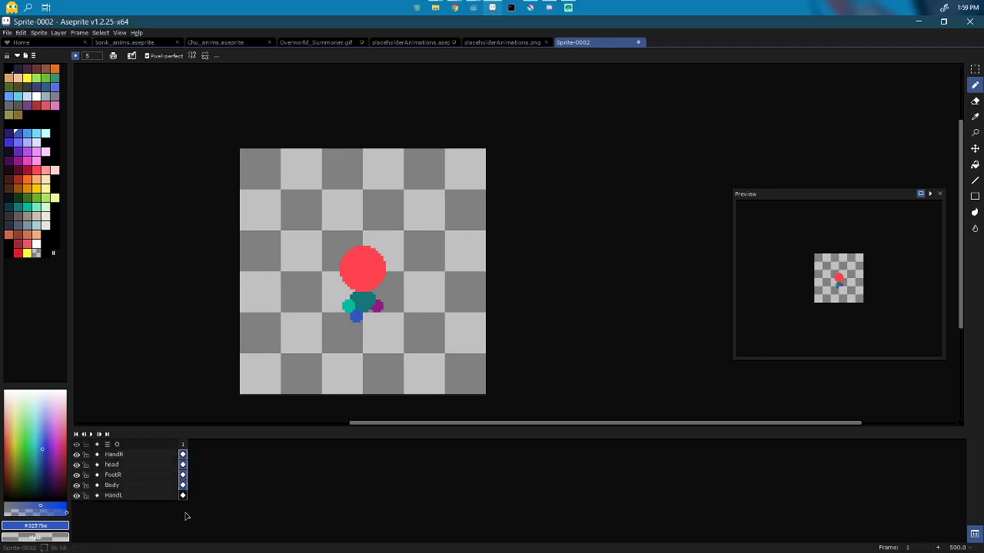
{"action": "key", "text": "v"}
{"action": "left_click_drag", "start_coordinate": [391, 314], "coordinate": [395, 309]}
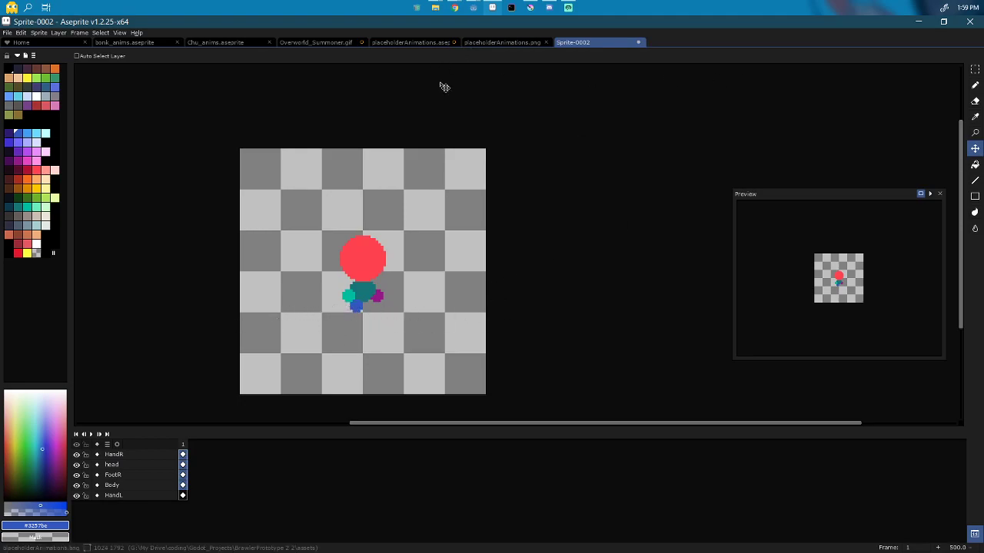
Step: Add a new layer below HandL named FootL
{"action": "left_click", "coordinate": [143, 498]}
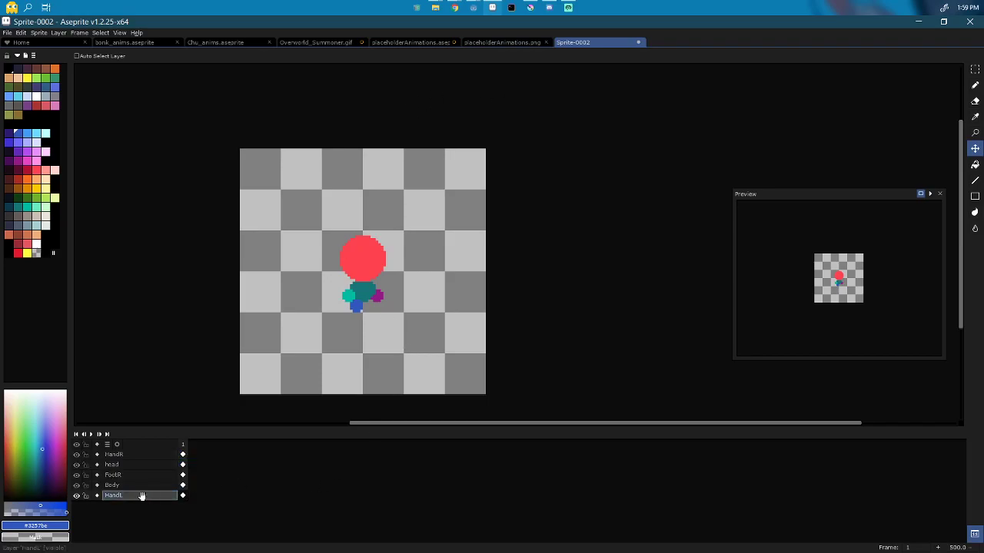
{"action": "key", "text": "shift+n"}
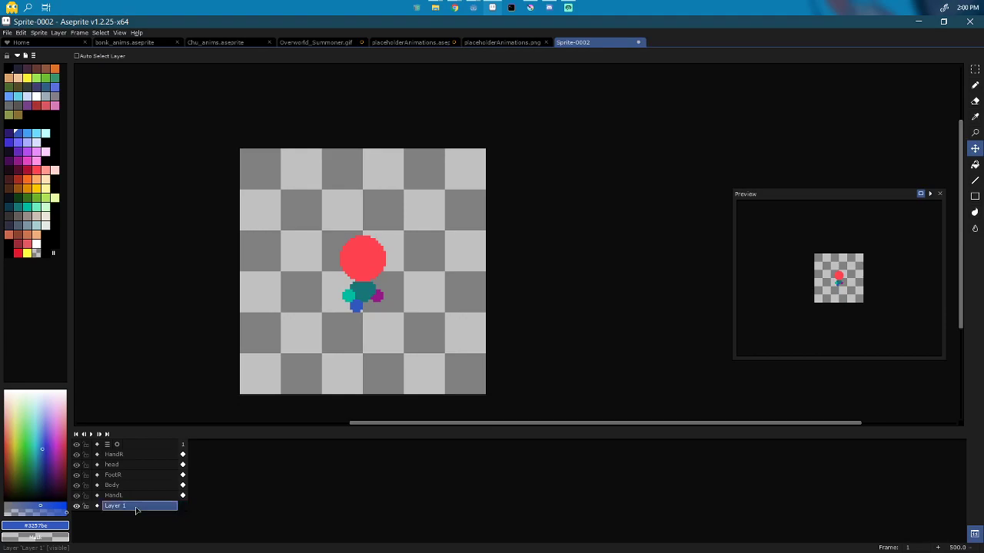
{"action": "double_click", "coordinate": [135, 507]}
{"action": "type", "text": "H"}
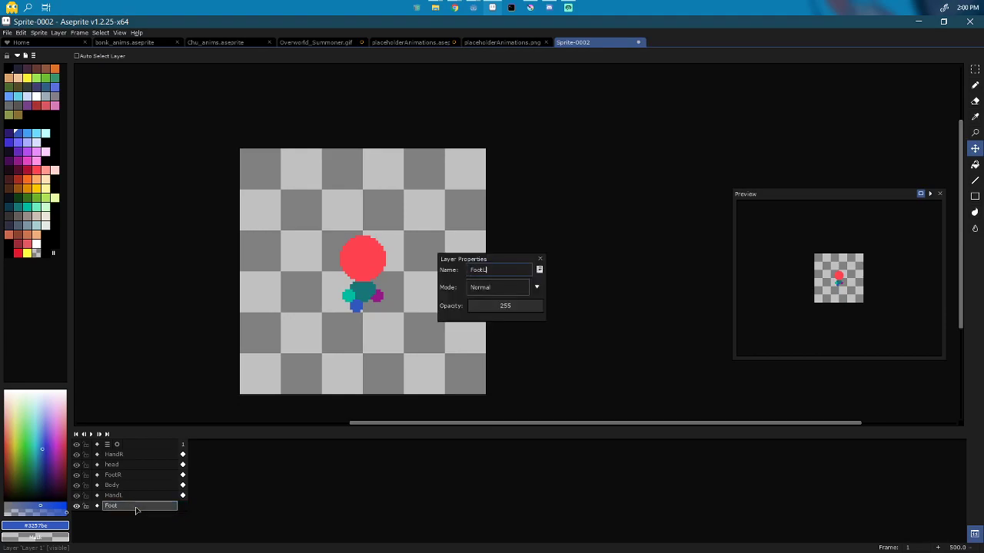
{"action": "key", "text": "Return"}
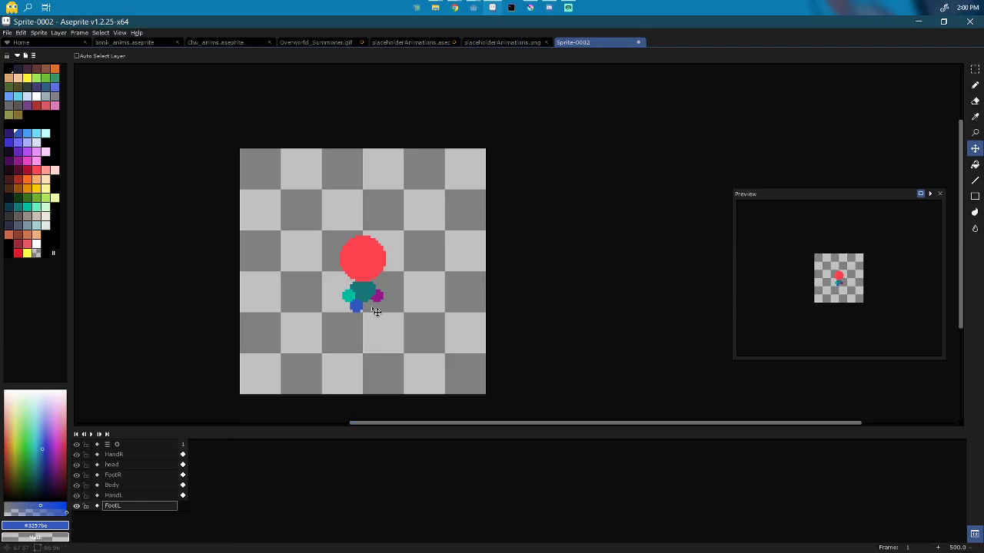
Step: Paint an orange left foot beside the blue one on FootL
{"action": "left_click", "coordinate": [415, 43]}
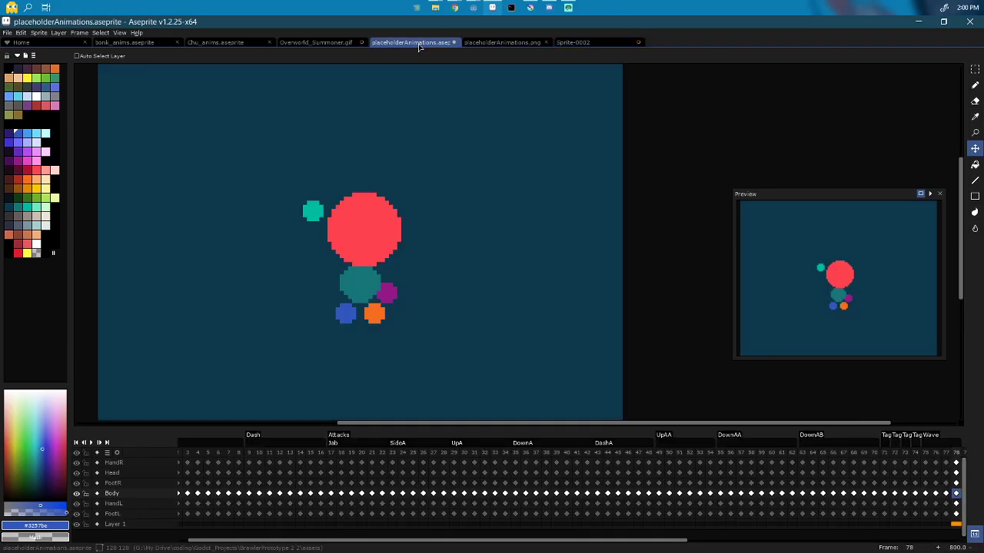
{"action": "left_click", "coordinate": [624, 44]}
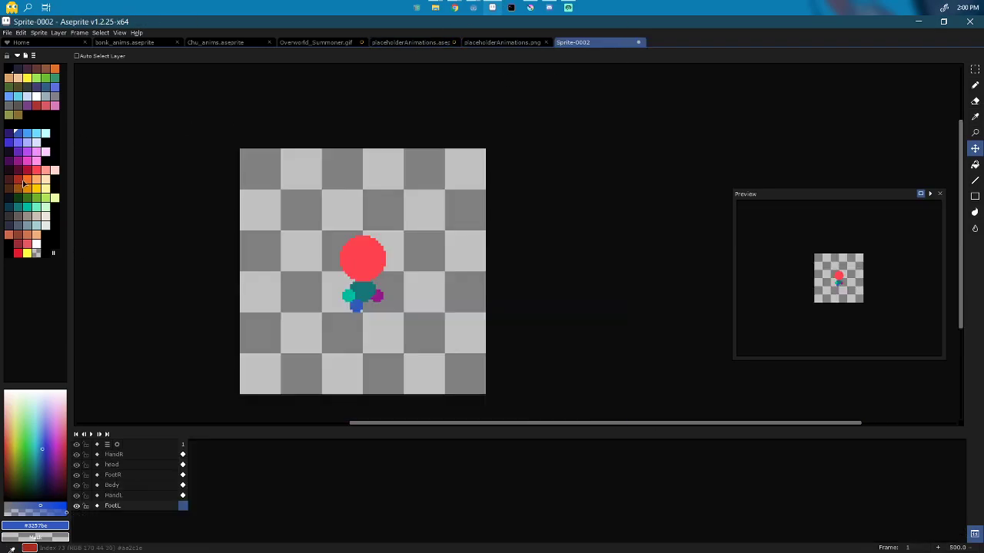
{"action": "left_click", "coordinate": [28, 180]}
{"action": "key", "text": "b"}
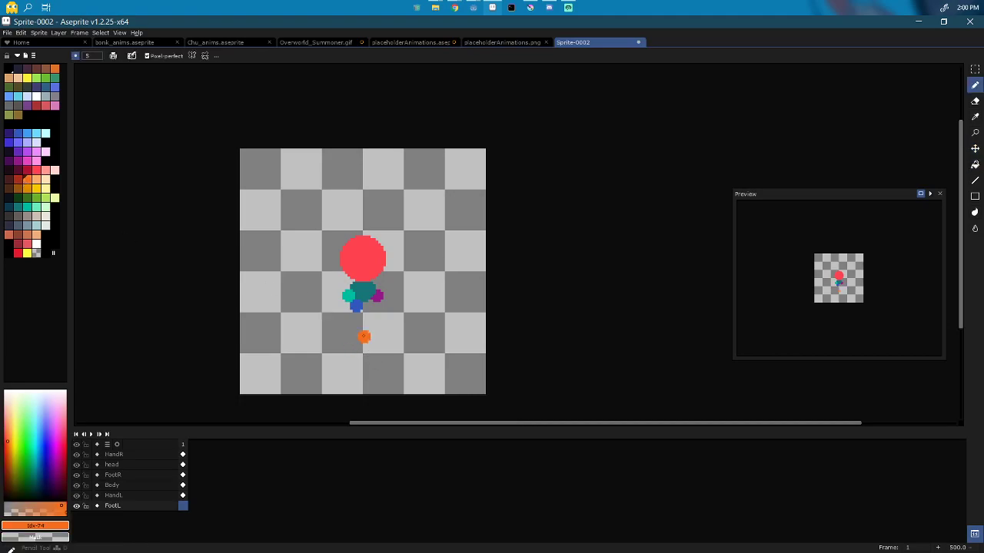
{"action": "left_click", "coordinate": [369, 306]}
{"action": "left_click", "coordinate": [183, 445]}
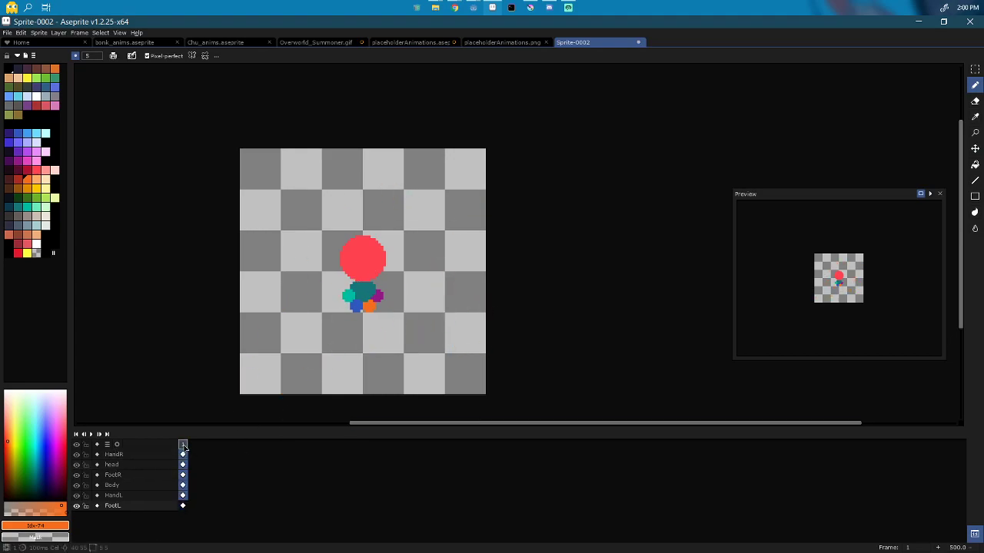
Step: Create an animation tag named Idle on frame 1
{"action": "right_click", "coordinate": [183, 445]}
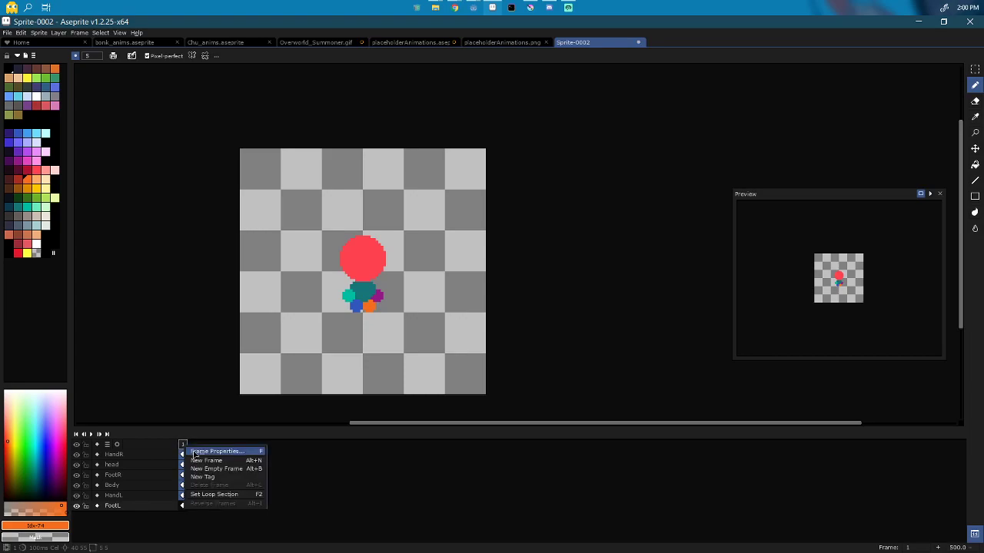
{"action": "left_click", "coordinate": [204, 477]}
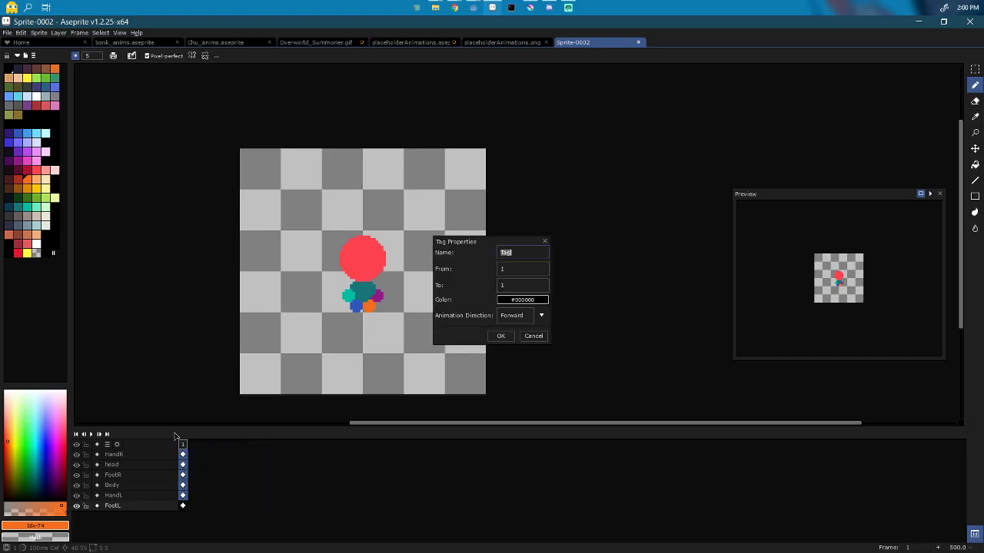
{"action": "type", "text": "Idle"}
{"action": "key", "text": "Return"}
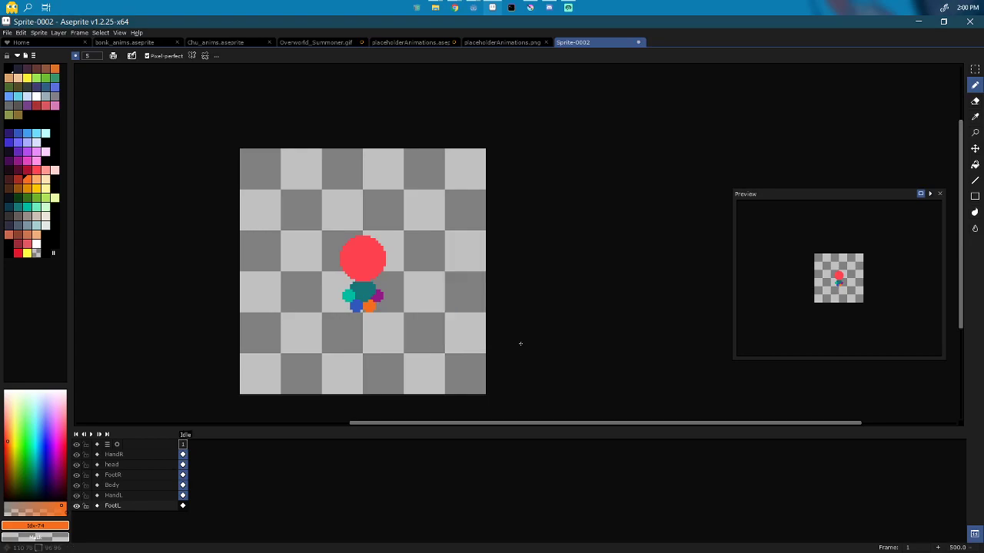
{"action": "right_click", "coordinate": [184, 448]}
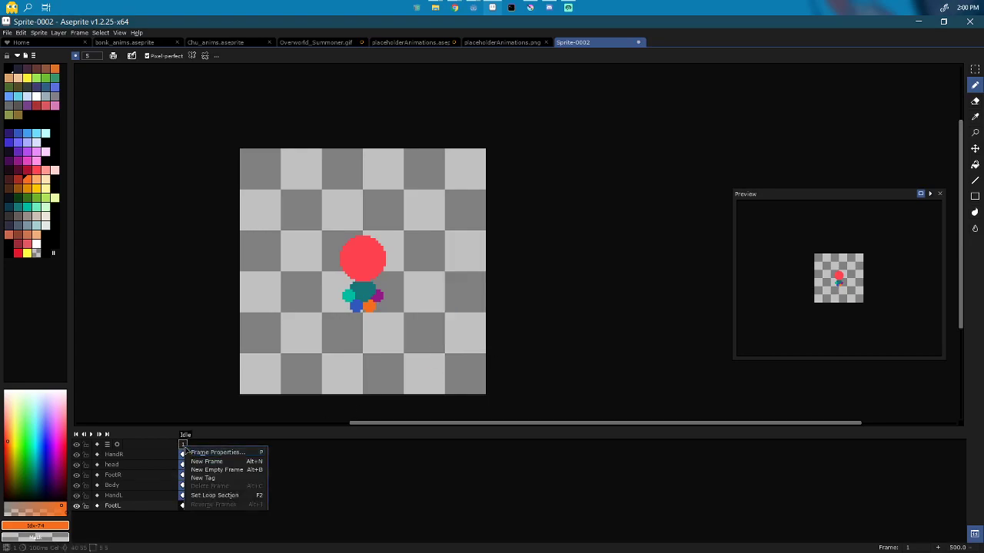
{"action": "left_click", "coordinate": [182, 455]}
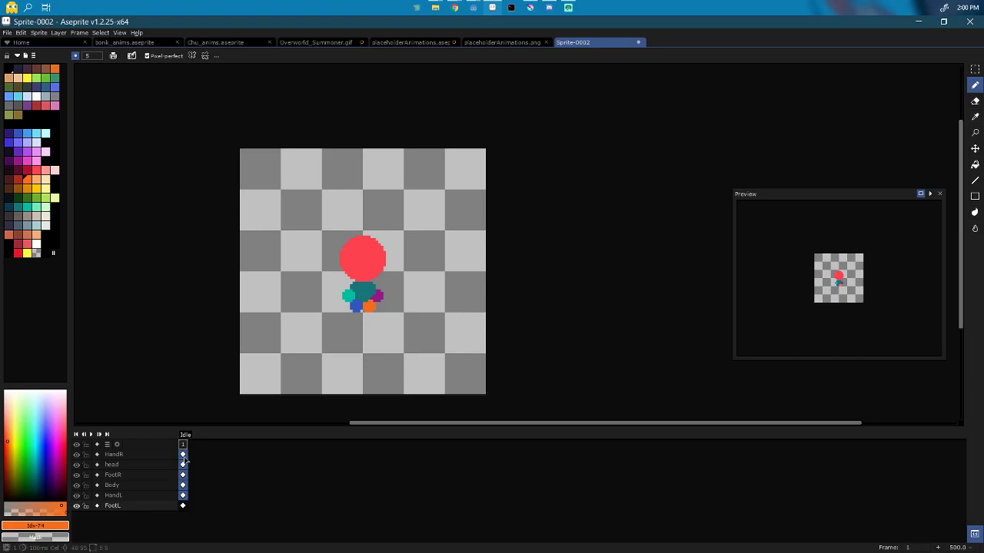
Step: Add two new frames and extend the Idle tag to end at frame 3
{"action": "key", "text": "alt+n"}
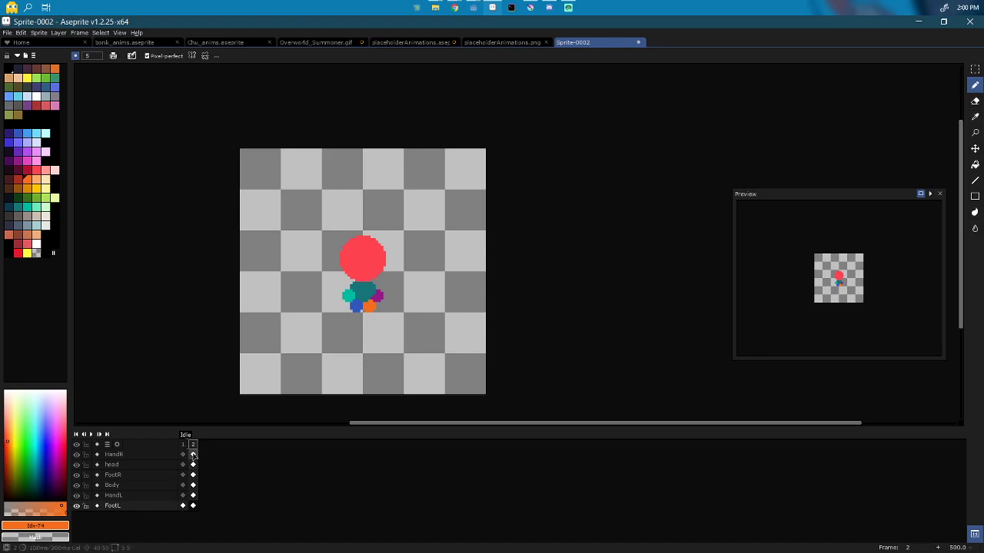
{"action": "key", "text": "alt+n"}
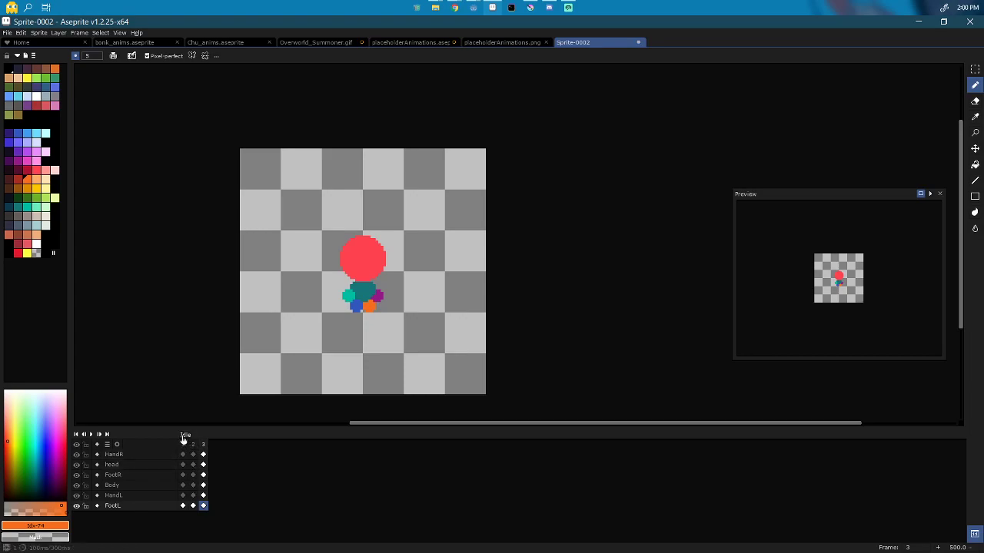
{"action": "double_click", "coordinate": [185, 435]}
{"action": "left_click", "coordinate": [508, 289]}
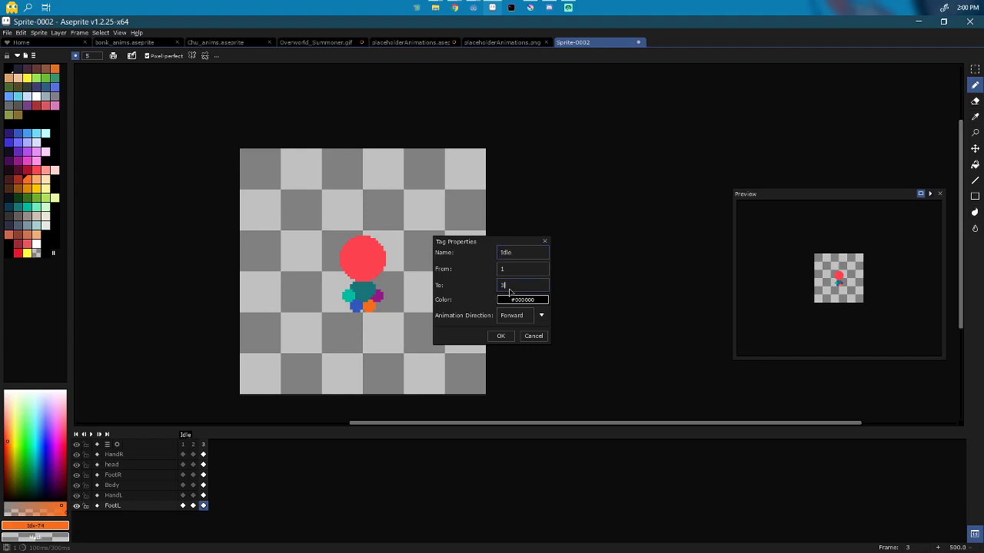
{"action": "key", "text": "Return"}
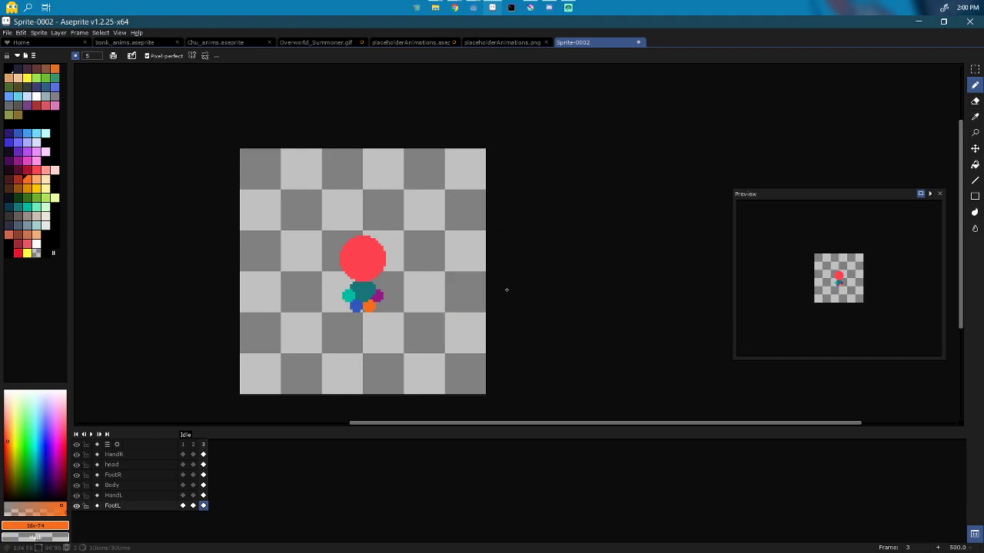
{"action": "left_click", "coordinate": [193, 445]}
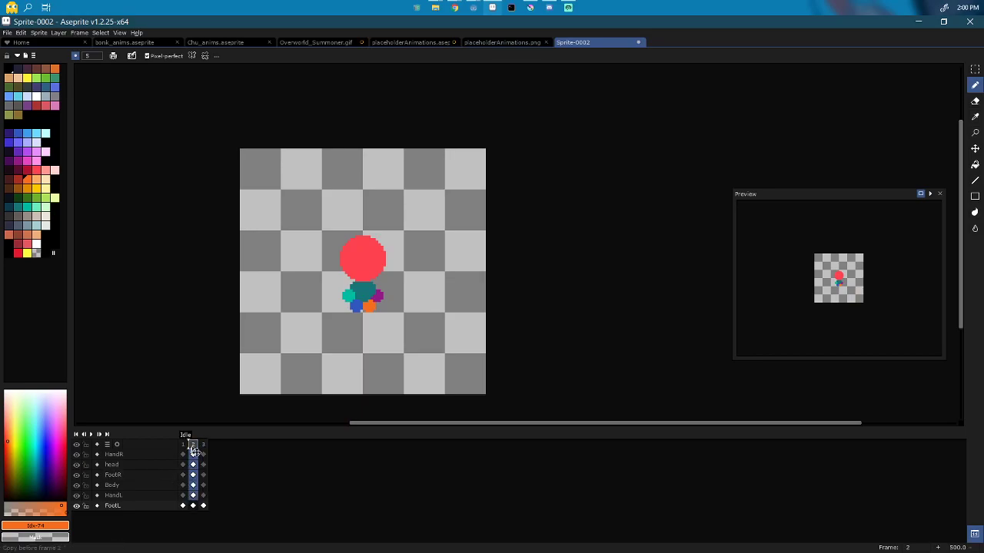
Step: Duplicate frame 2 and add four more frames after it, reaching nine frames
{"action": "left_click_drag", "start_coordinate": [189, 442], "coordinate": [190, 442]}
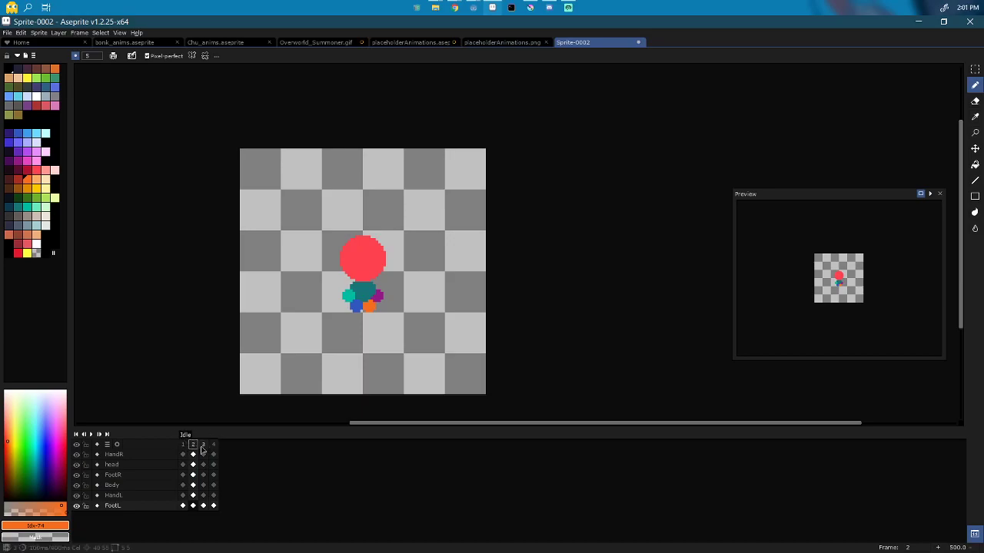
{"action": "mouse_move", "coordinate": [194, 444]}
{"action": "left_mouse_down"}
{"action": "mouse_move", "coordinate": [259, 461]}
{"action": "mouse_move", "coordinate": [257, 446]}
{"action": "mouse_move", "coordinate": [232, 452]}
{"action": "left_mouse_up"}
{"action": "left_click_drag", "start_coordinate": [222, 448], "coordinate": [223, 446]}
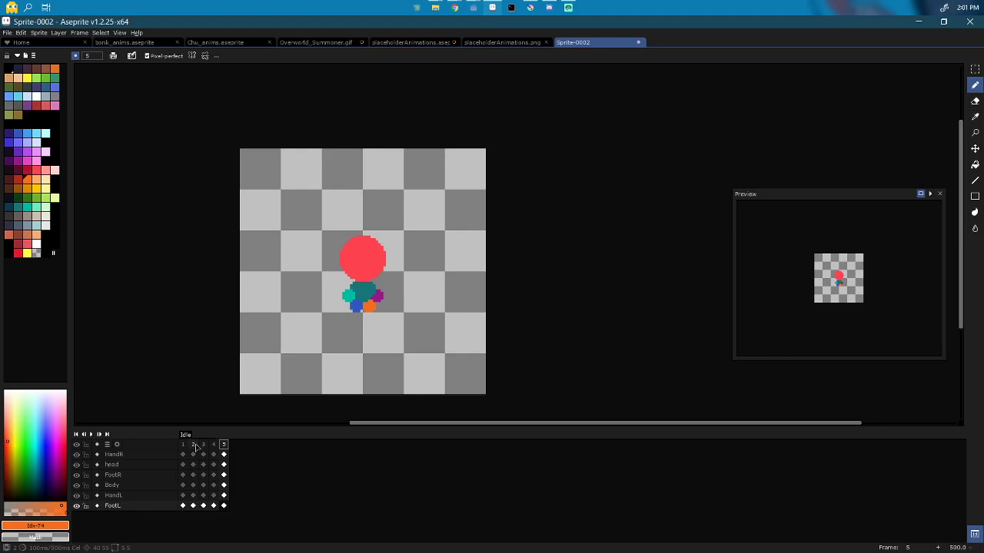
{"action": "left_click", "coordinate": [194, 445]}
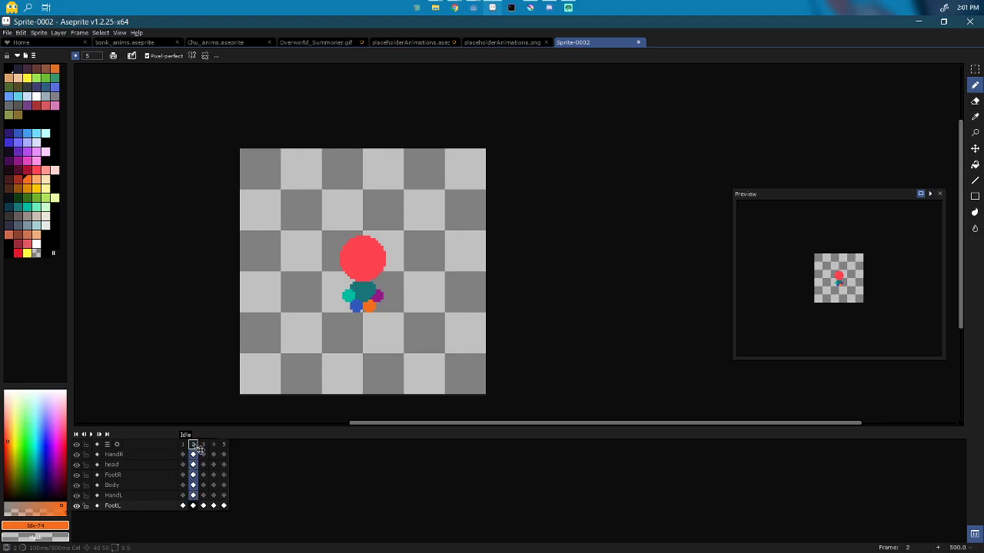
{"action": "key", "text": "alt+n"}
{"action": "key", "text": "alt+n"}
{"action": "key", "text": "alt+n"}
{"action": "key", "text": "alt+n"}
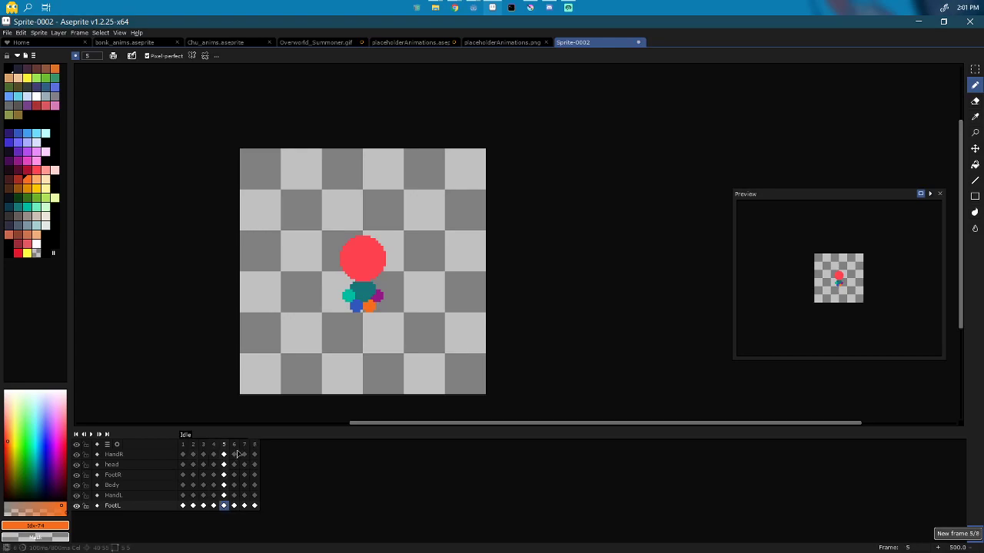
{"action": "left_click_drag", "start_coordinate": [254, 454], "coordinate": [183, 506]}
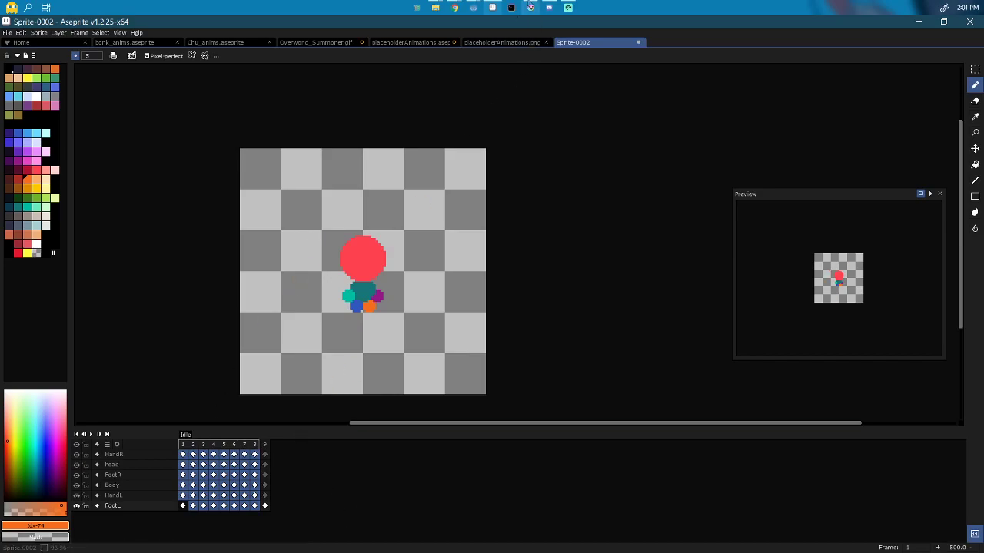
Step: Tag frame 9 as Run and append extra frames after it
{"action": "left_click", "coordinate": [412, 43]}
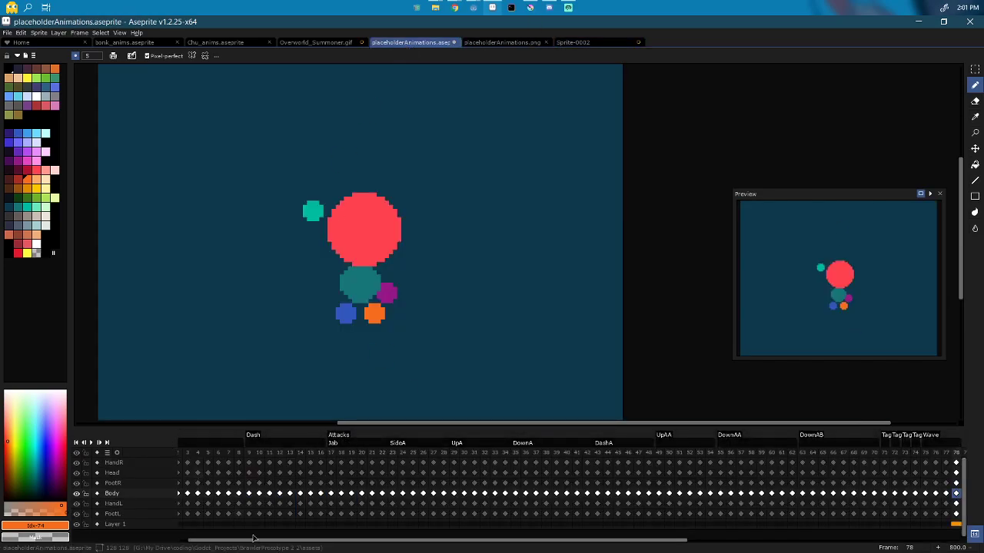
{"action": "left_click_drag", "start_coordinate": [259, 541], "coordinate": [249, 540]}
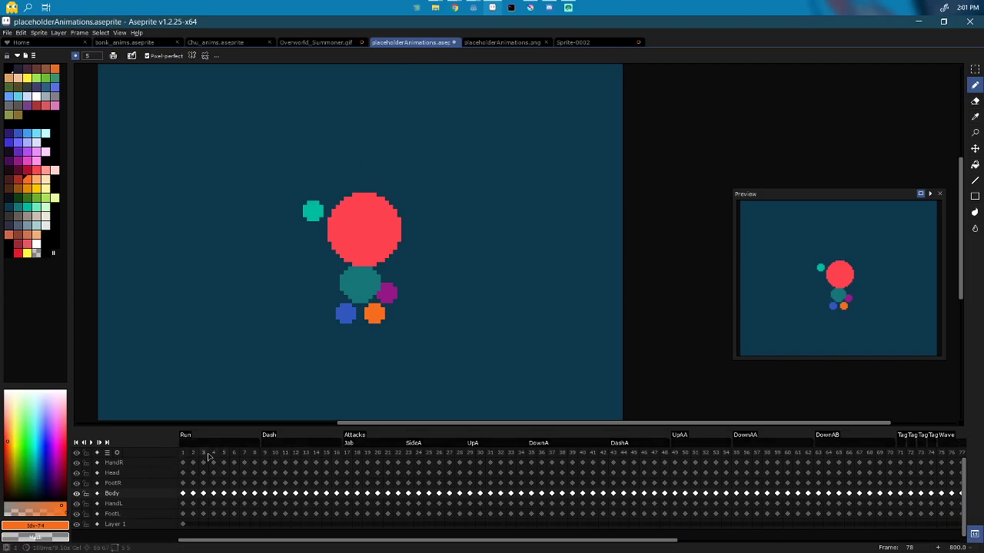
{"action": "left_click", "coordinate": [573, 43]}
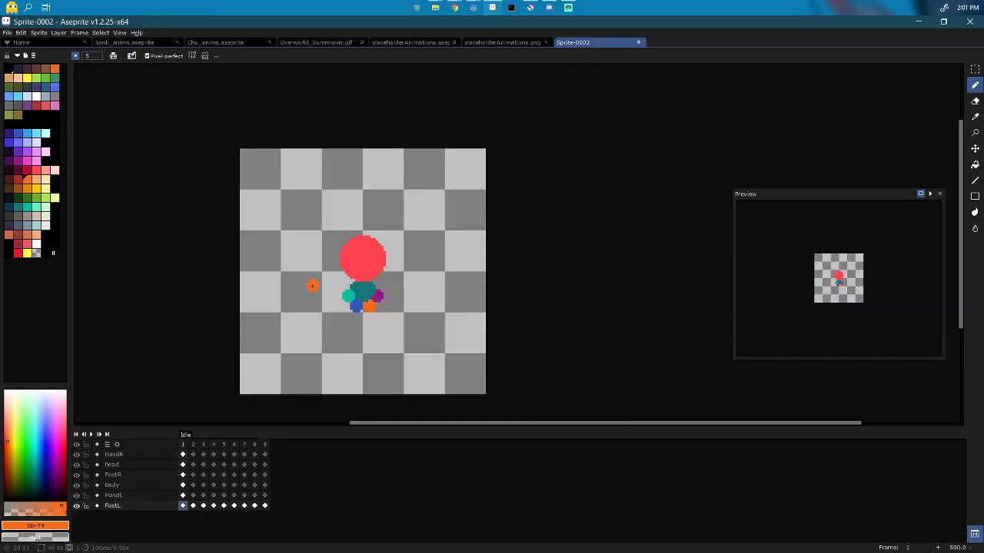
{"action": "left_click", "coordinate": [265, 446]}
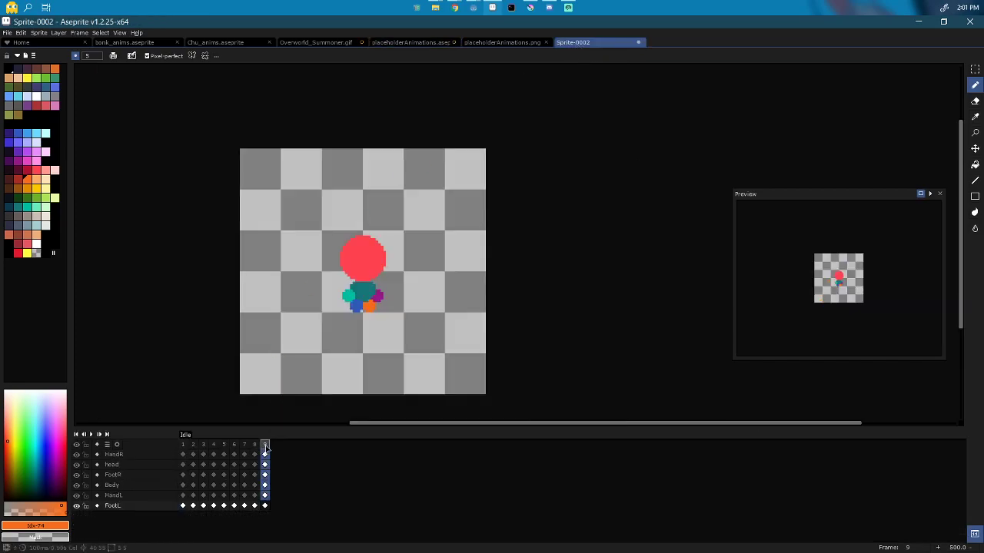
{"action": "right_click", "coordinate": [266, 448]}
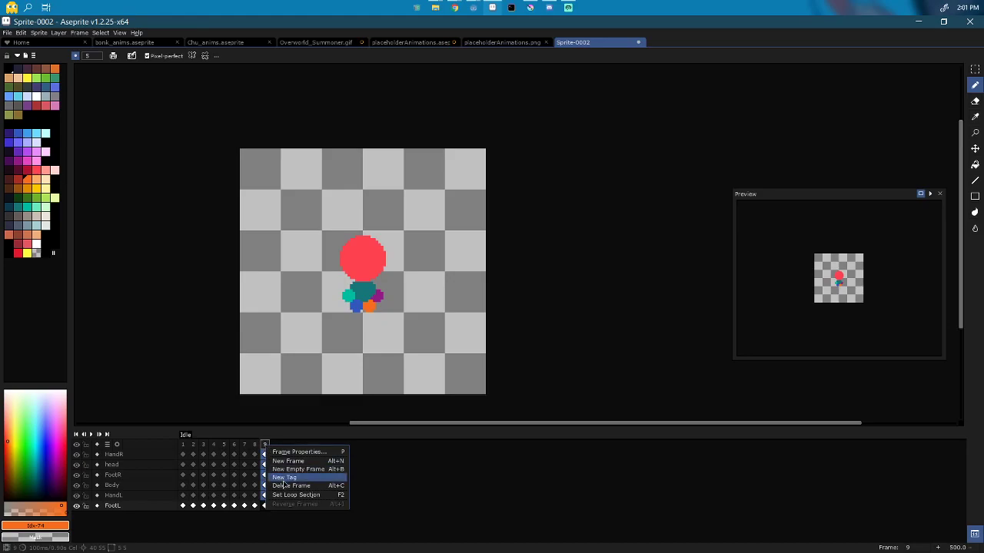
{"action": "left_click", "coordinate": [285, 478]}
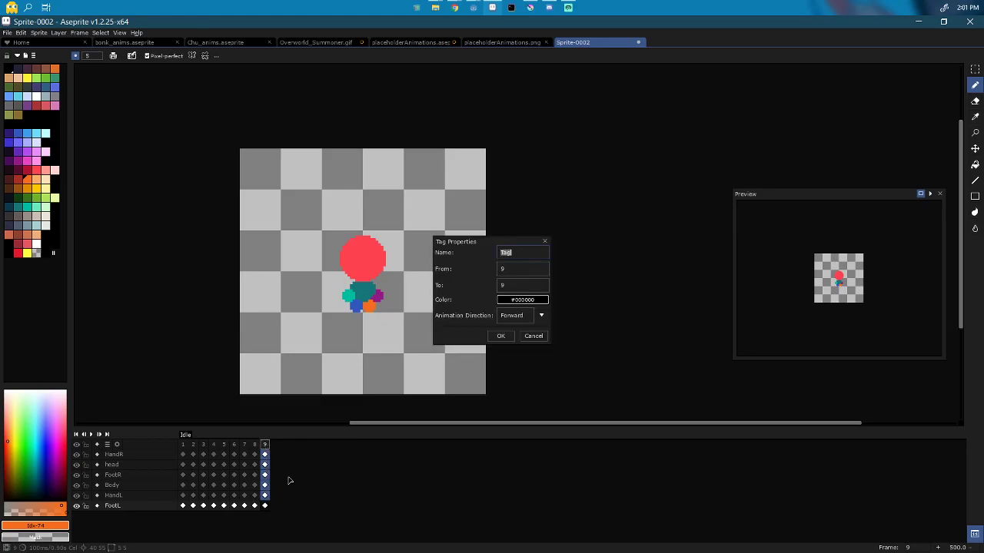
{"action": "key", "text": "Return"}
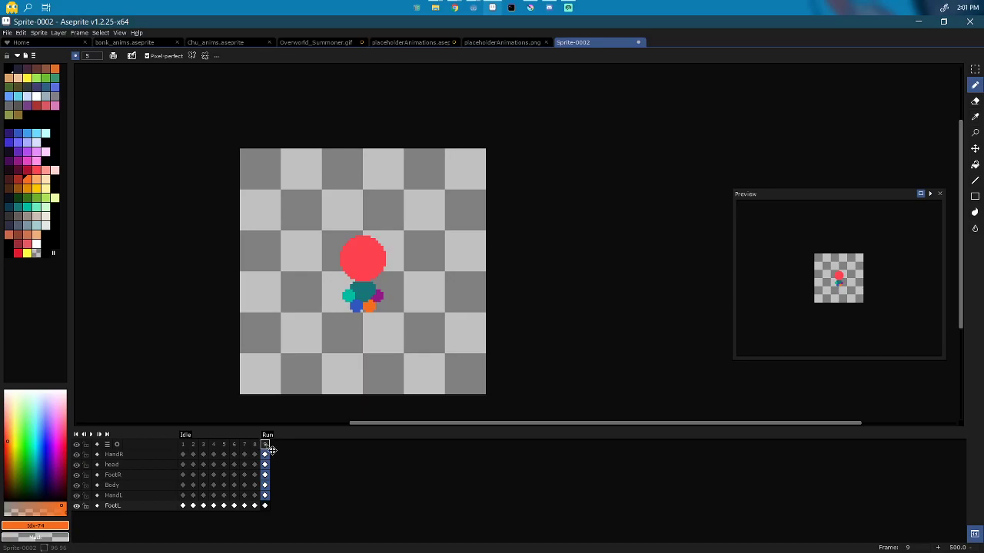
{"action": "key", "text": "alt+n"}
{"action": "key", "text": "alt+n"}
{"action": "key", "text": "alt+n"}
{"action": "key", "text": "alt+n"}
{"action": "key", "text": "alt+n"}
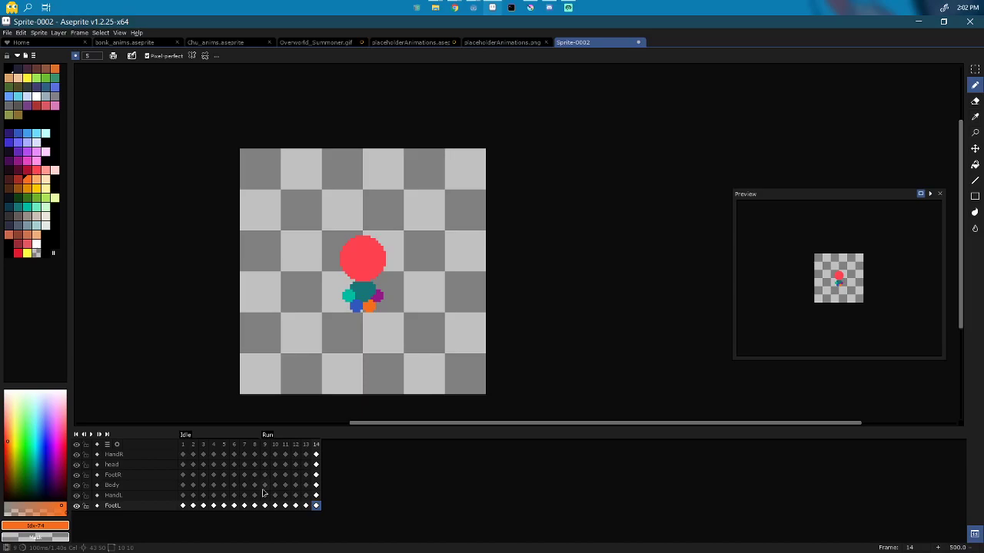
Step: Delete frames 13 and 14, then select the HandR cel on frame 9 with the Move tool (V)
{"action": "key", "text": "alt+c"}
{"action": "key", "text": "alt+c"}
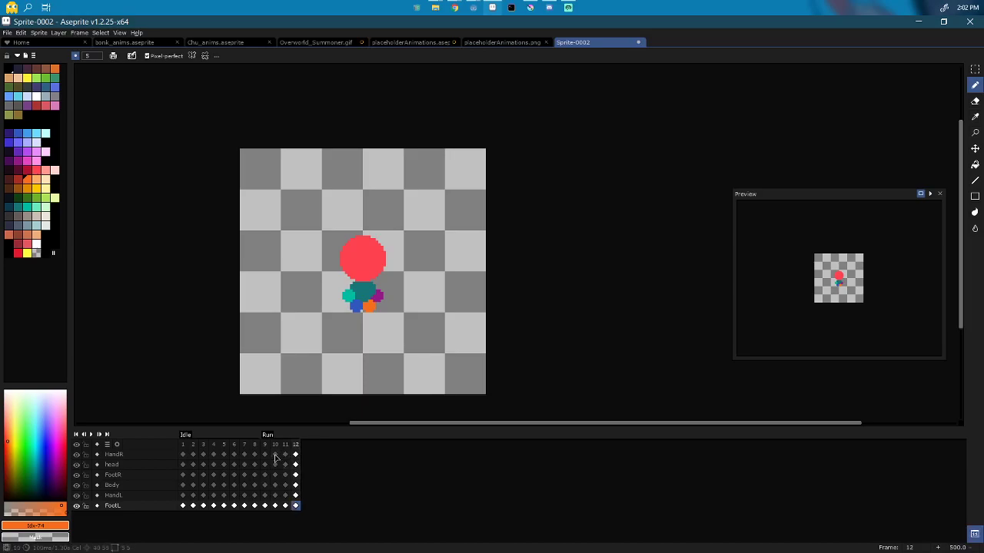
{"action": "scroll", "coordinate": [417, 281], "scroll_direction": "up", "scroll_amount": 2}
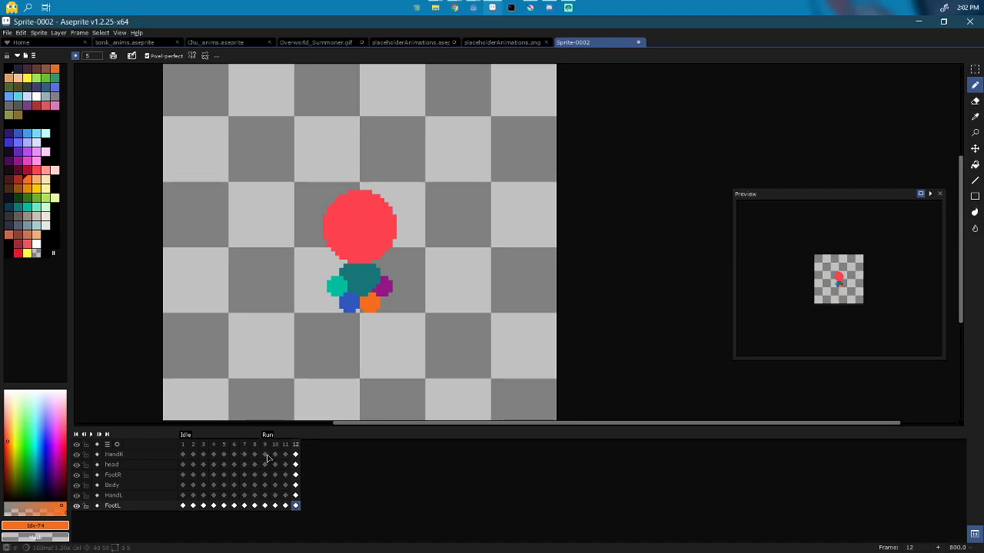
{"action": "left_click", "coordinate": [265, 454]}
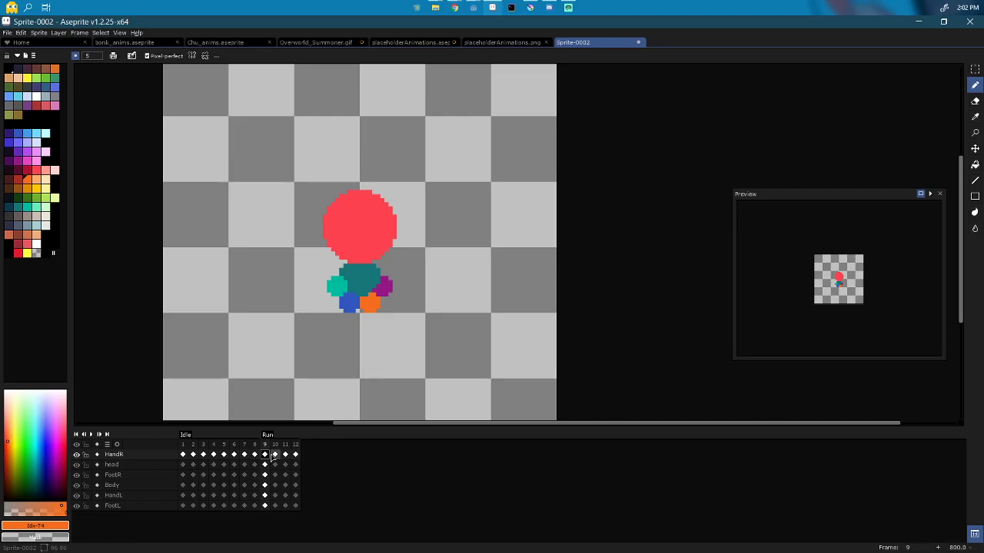
{"action": "key", "text": "v"}
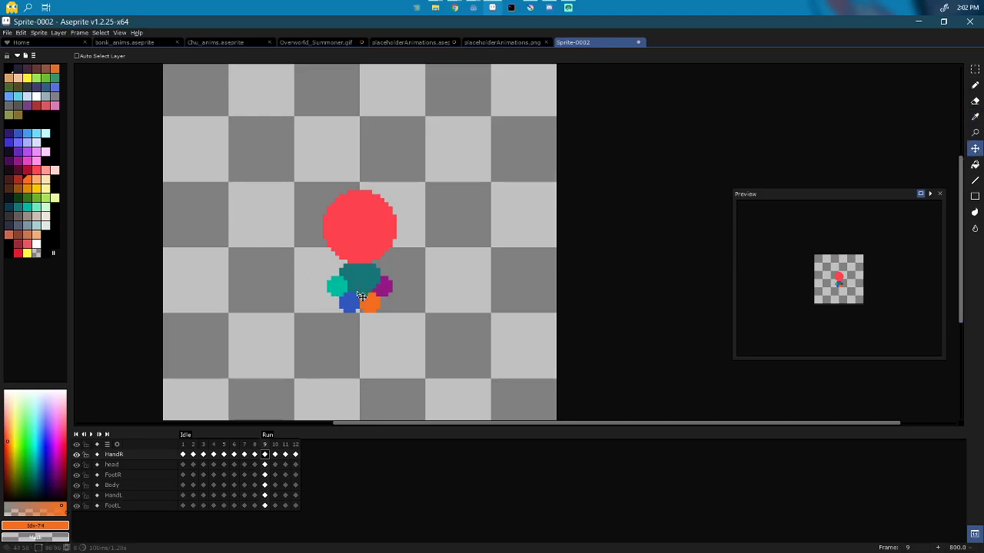
Step: Shift the teal hand left and slightly down, and lower the red head a few pixels
{"action": "mouse_move", "coordinate": [317, 299]}
{"action": "left_mouse_down"}
{"action": "mouse_move", "coordinate": [295, 306]}
{"action": "mouse_move", "coordinate": [331, 302]}
{"action": "mouse_move", "coordinate": [319, 303]}
{"action": "left_mouse_up"}
{"action": "key", "text": "Left"}
{"action": "key", "text": "Right"}
{"action": "key", "text": "Up"}
{"action": "key", "text": "Down"}
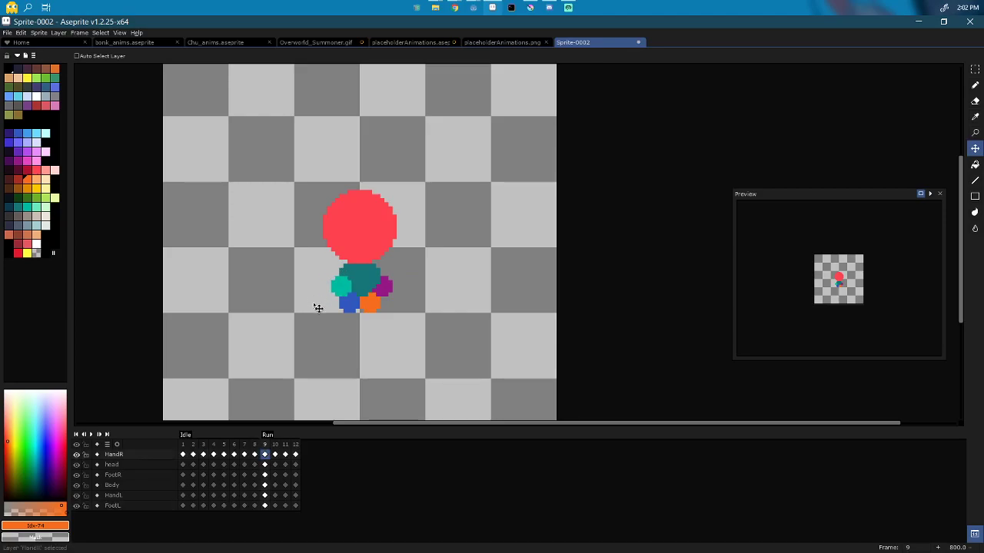
{"action": "left_click_drag", "start_coordinate": [333, 307], "coordinate": [329, 310]}
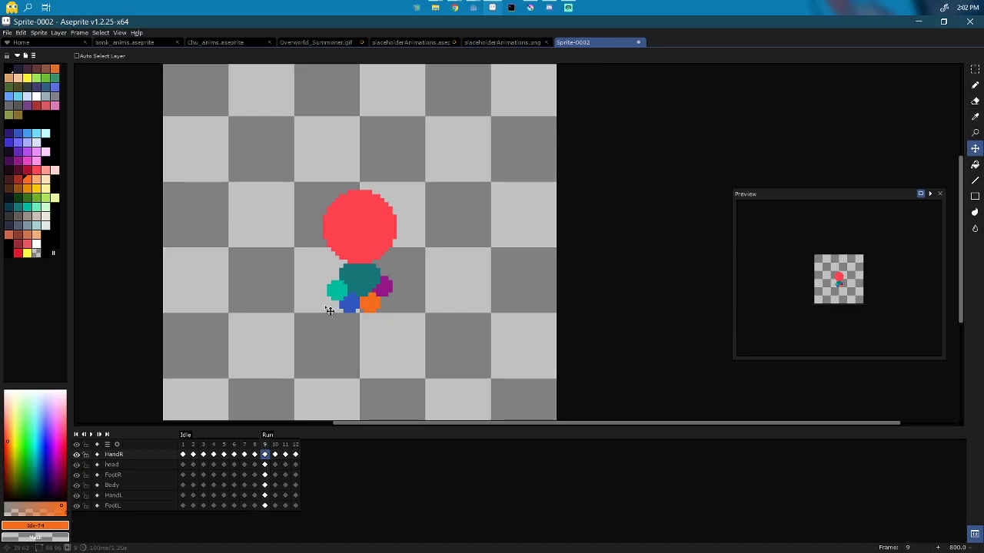
{"action": "key", "text": "Down"}
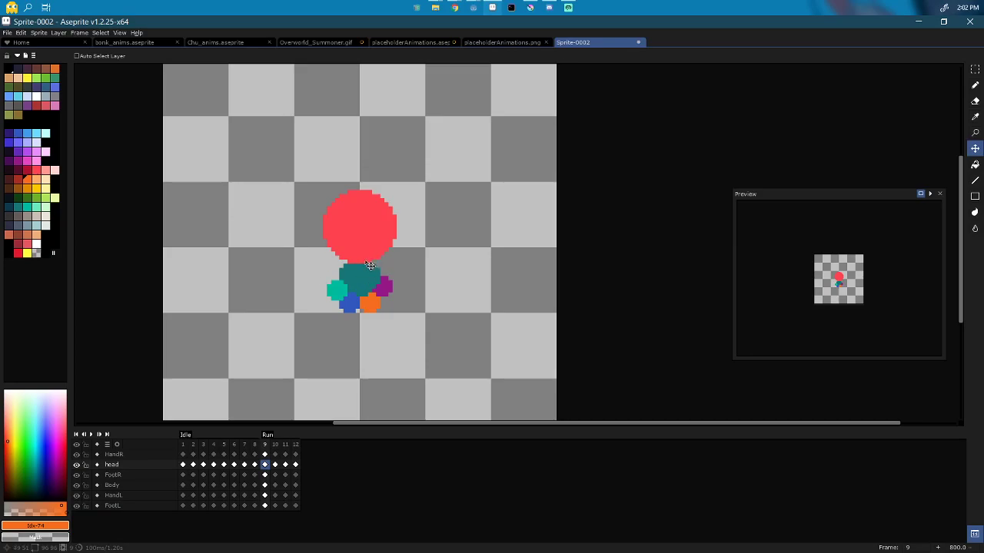
{"action": "left_click_drag", "start_coordinate": [370, 265], "coordinate": [371, 270]}
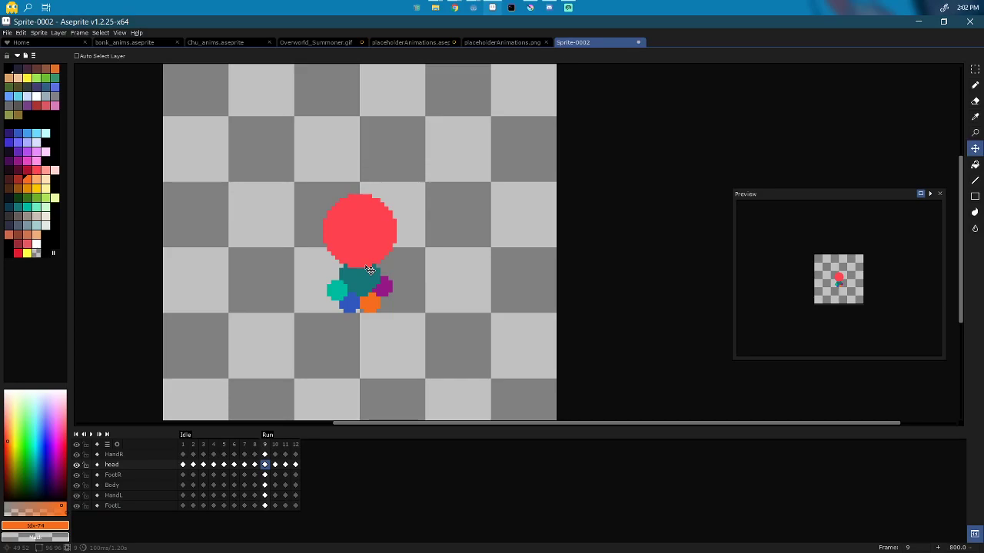
Step: Step through frames 10–11, preview the animation playback, then stop it
{"action": "key", "text": "Right"}
{"action": "key", "text": "Right"}
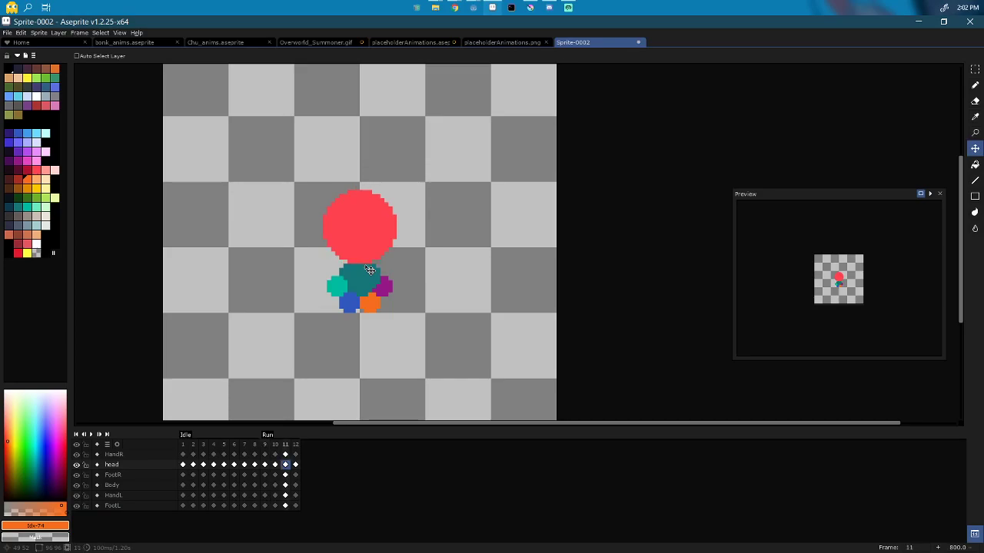
{"action": "key", "text": "Left"}
{"action": "key", "text": "Return"}
{"action": "key", "text": "Return"}
{"action": "key", "text": "Up"}
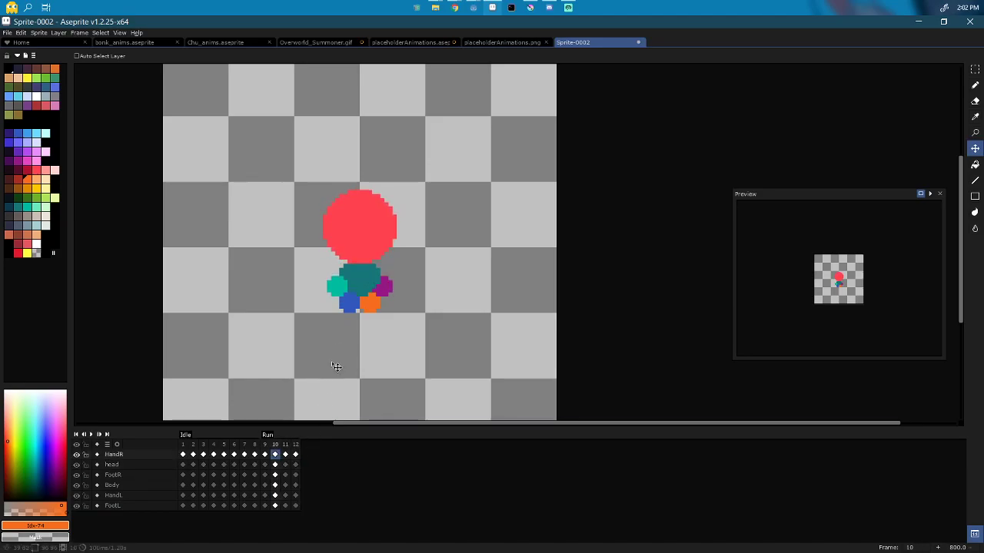
Step: On frame 9, raise the teal HandR circle one pixel
{"action": "key", "text": "Down"}
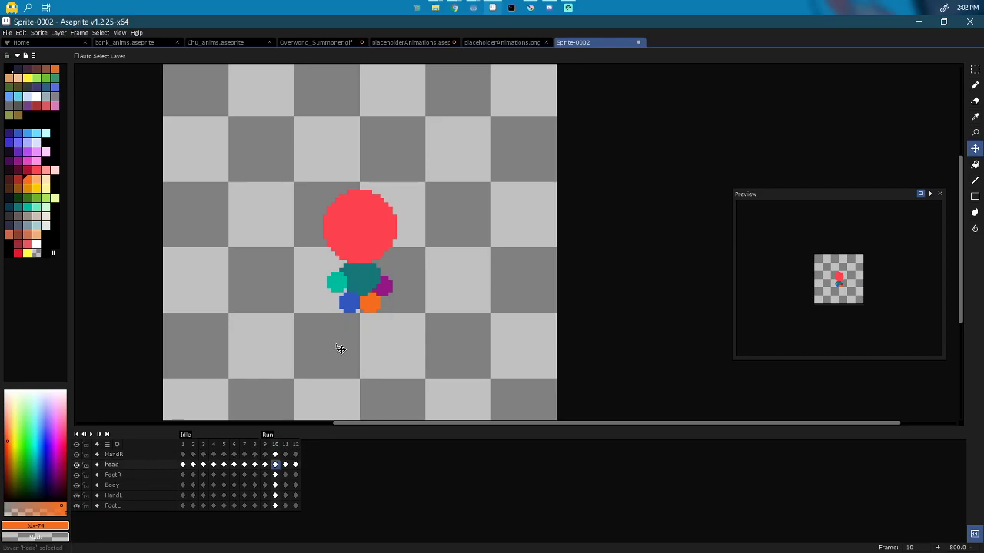
{"action": "key", "text": "Up"}
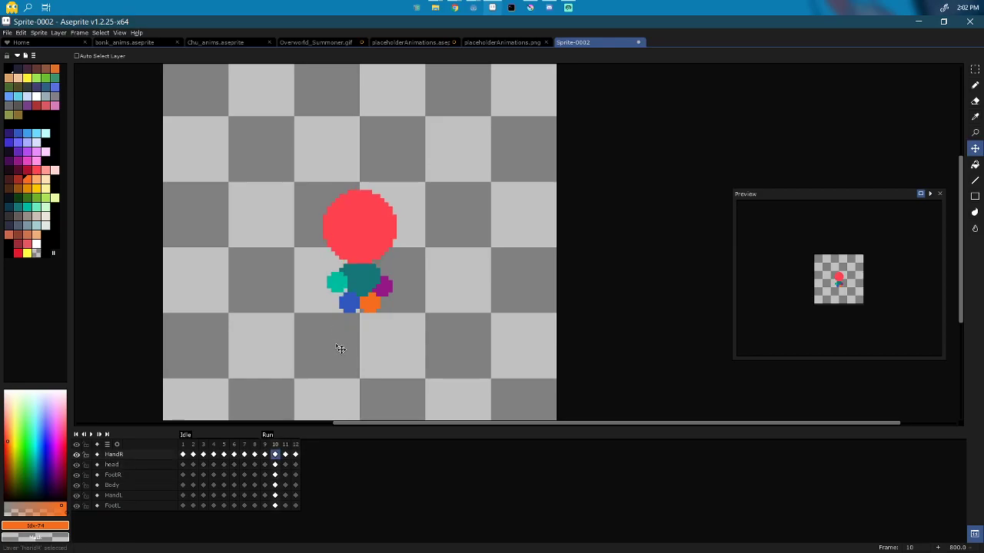
{"action": "key", "text": "Left"}
{"action": "left_click_drag", "start_coordinate": [337, 345], "coordinate": [336, 342]}
{"action": "key", "text": "Right"}
{"action": "key", "text": "Right"}
{"action": "key", "text": "Right"}
{"action": "key", "text": "Right"}
{"action": "key", "text": "Right"}
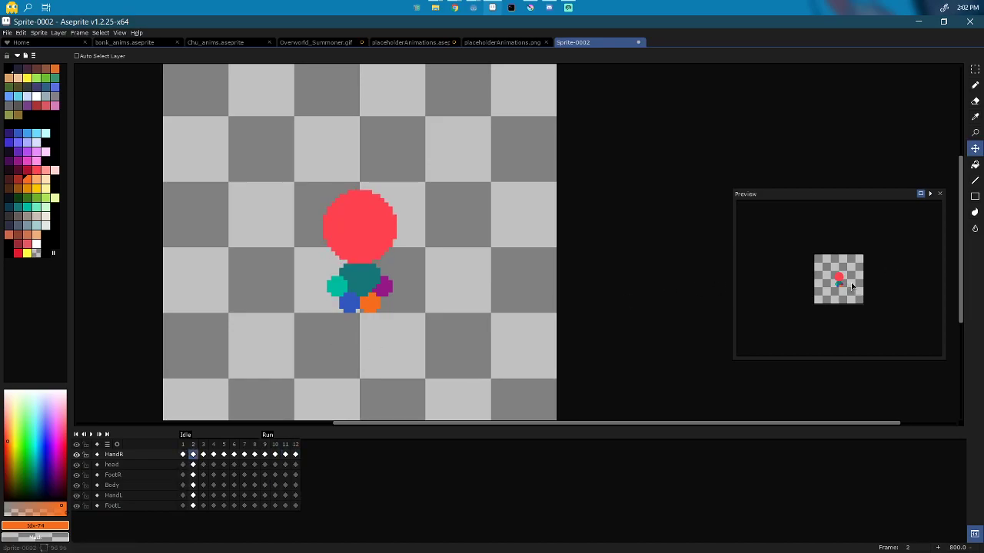
Step: Zoom the Preview window, play the animation in it, and return to frame 9
{"action": "scroll", "coordinate": [852, 286], "scroll_direction": "up", "scroll_amount": 2}
{"action": "left_click", "coordinate": [929, 195]}
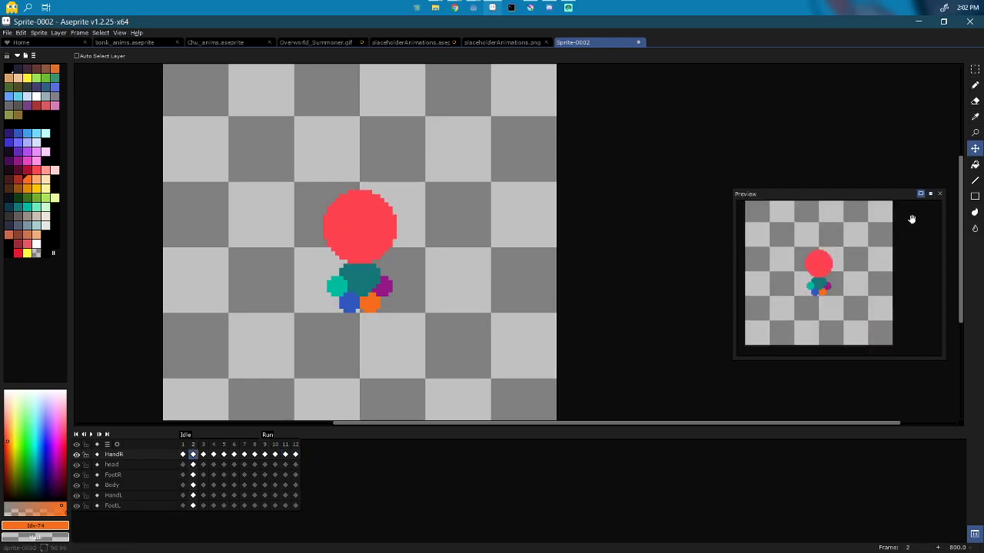
{"action": "left_click", "coordinate": [265, 445]}
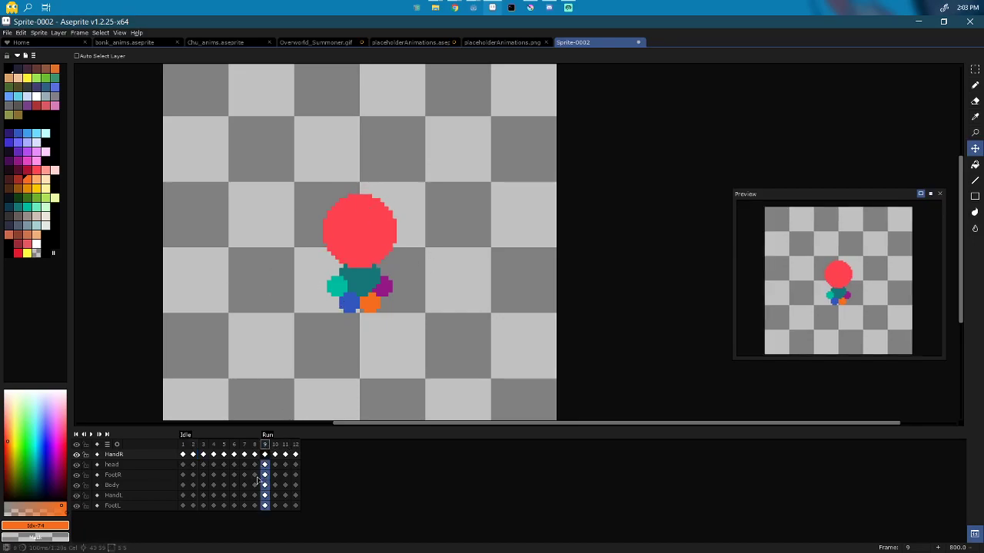
Step: On frame 9, move the teal right hand left of the body and the purple left hand out right
{"action": "left_click", "coordinate": [132, 454]}
{"action": "left_click_drag", "start_coordinate": [348, 312], "coordinate": [337, 312]}
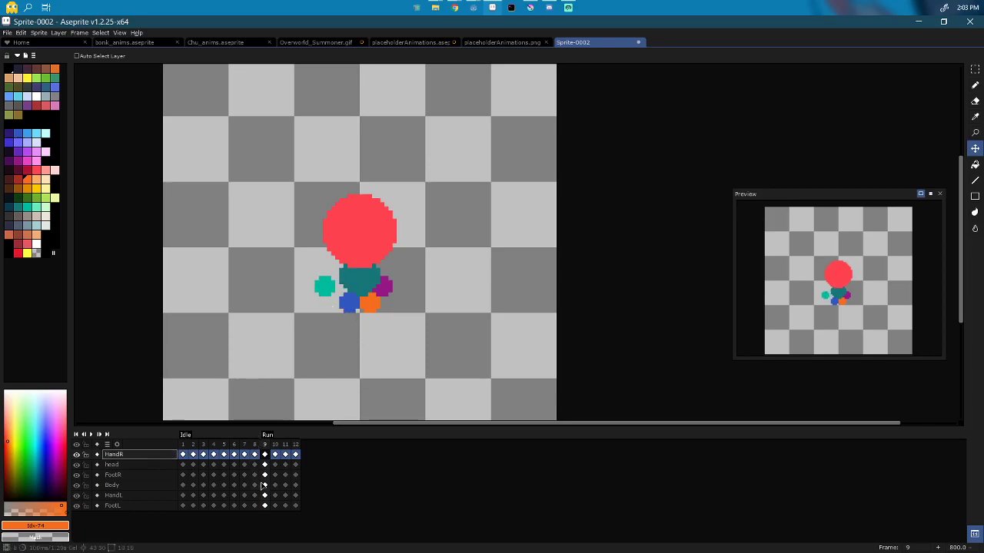
{"action": "key", "text": "Down"}
{"action": "key", "text": "Down"}
{"action": "key", "text": "Down"}
{"action": "key", "text": "Down"}
{"action": "left_click_drag", "start_coordinate": [396, 310], "coordinate": [410, 303]}
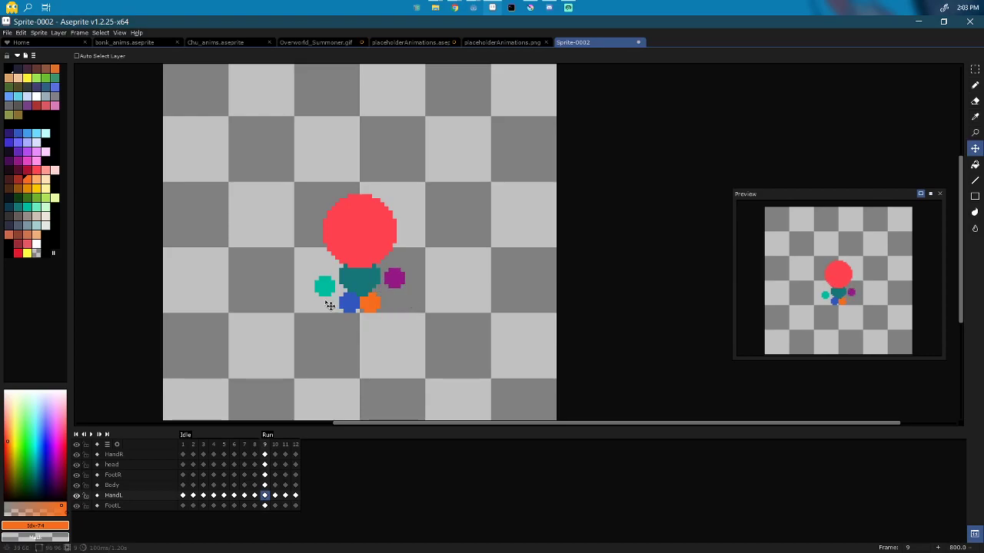
{"action": "key", "text": "Up"}
{"action": "key", "text": "Up"}
{"action": "key", "text": "Up"}
{"action": "key", "text": "Up"}
{"action": "left_click_drag", "start_coordinate": [354, 387], "coordinate": [350, 383]}
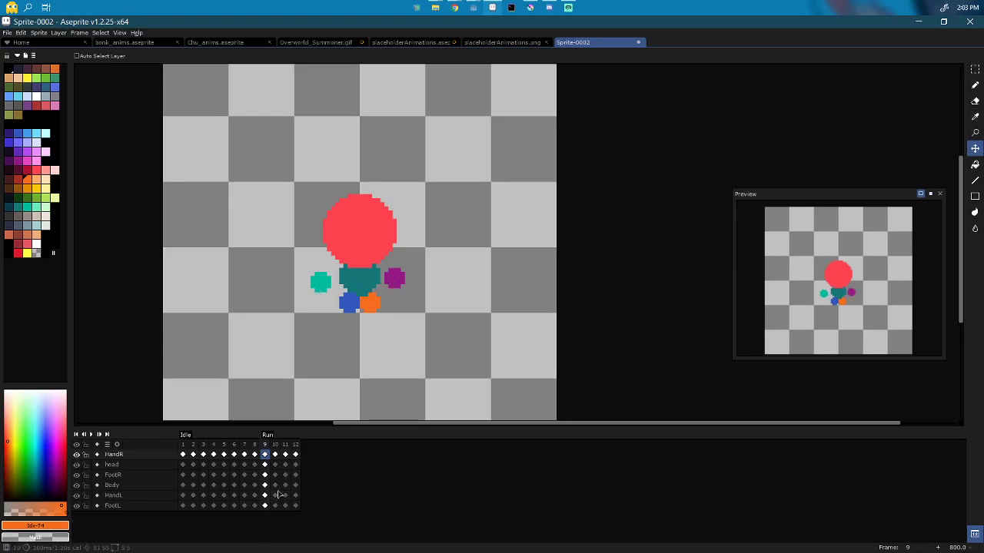
Step: On frame 9, slide the blue right foot right and the orange left foot left
{"action": "key", "text": "Down"}
{"action": "key", "text": "Down"}
{"action": "left_click_drag", "start_coordinate": [368, 338], "coordinate": [386, 340]}
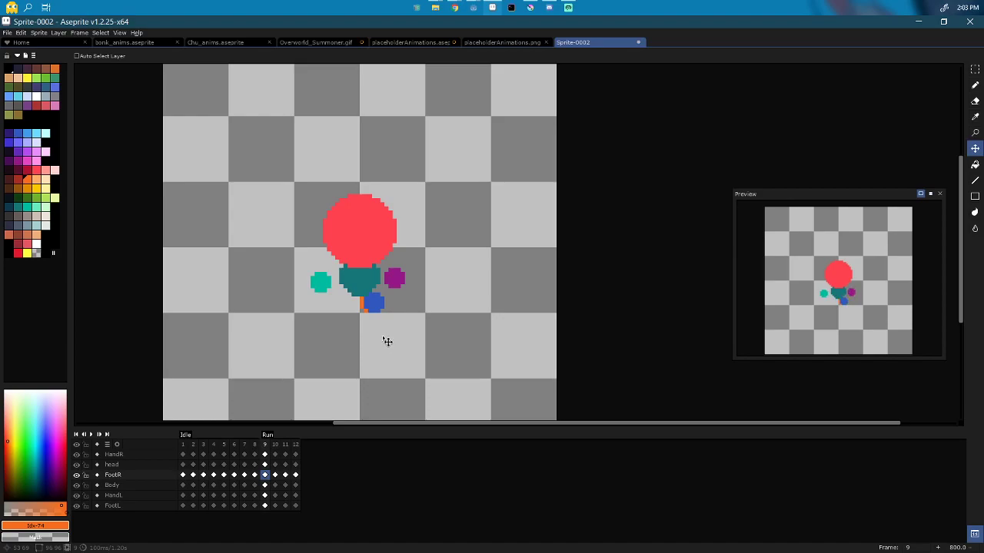
{"action": "key", "text": "Down"}
{"action": "key", "text": "Down"}
{"action": "mouse_move", "coordinate": [386, 341]}
{"action": "left_mouse_down"}
{"action": "mouse_move", "coordinate": [371, 342]}
{"action": "mouse_move", "coordinate": [380, 343]}
{"action": "left_mouse_up"}
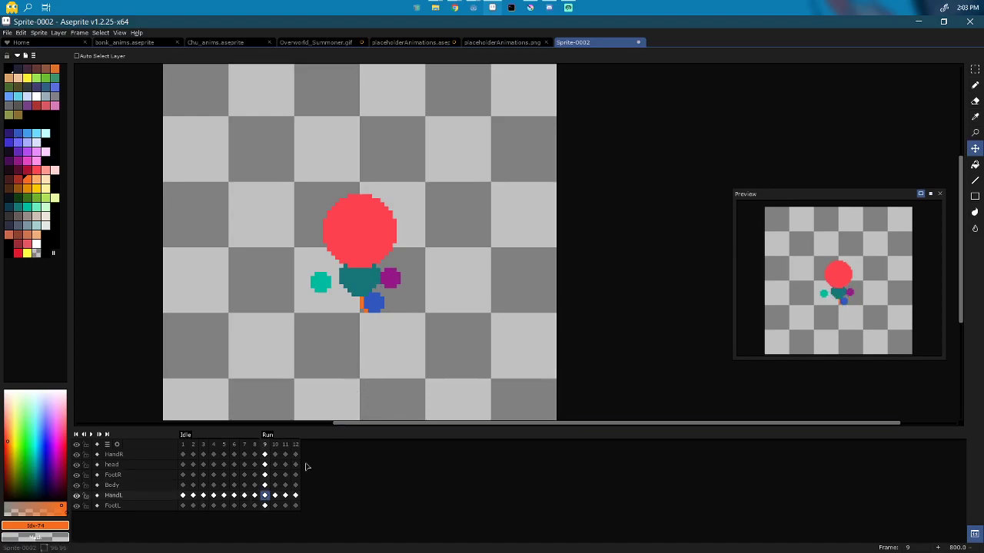
{"action": "key", "text": "ctrl+z"}
{"action": "key", "text": "Down"}
{"action": "left_click_drag", "start_coordinate": [332, 420], "coordinate": [312, 419]}
{"action": "left_click_drag", "start_coordinate": [310, 416], "coordinate": [306, 416]}
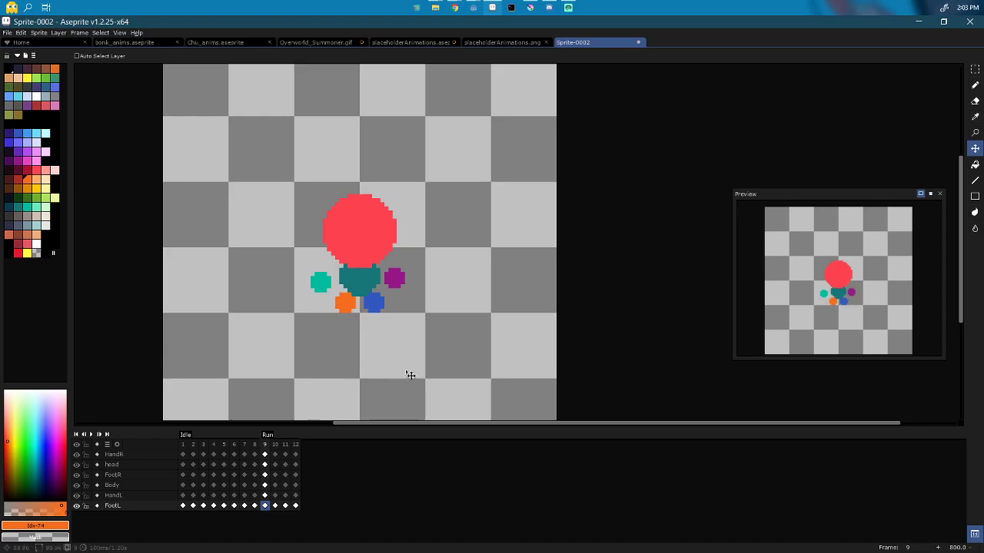
Step: On frame 11, pose the opposite stride: teal hand onto the body, blue foot and purple hand left
{"action": "key", "text": "Right"}
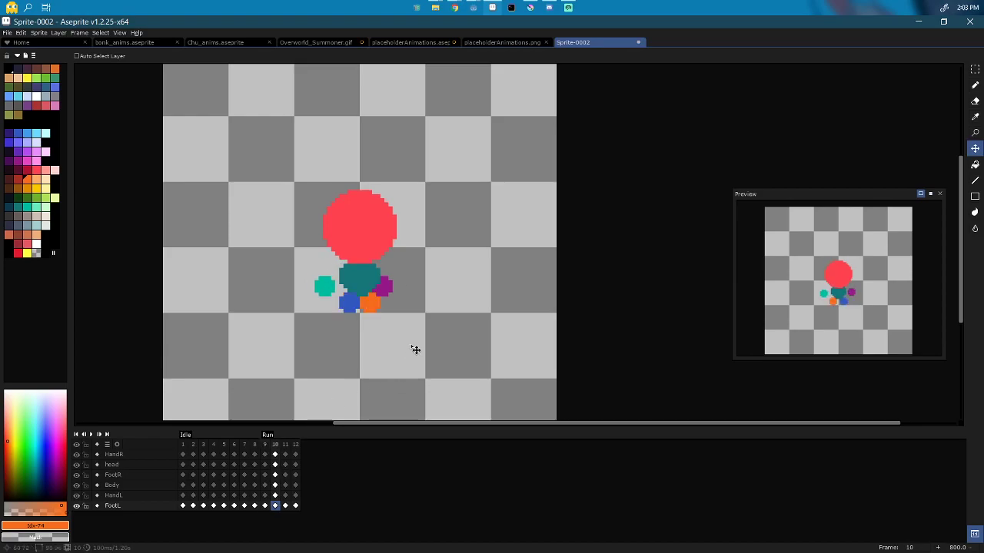
{"action": "key", "text": "Right"}
{"action": "key", "text": "Up"}
{"action": "key", "text": "Up"}
{"action": "key", "text": "Up"}
{"action": "key", "text": "Up"}
{"action": "key", "text": "Up"}
{"action": "left_click_drag", "start_coordinate": [330, 343], "coordinate": [380, 342]}
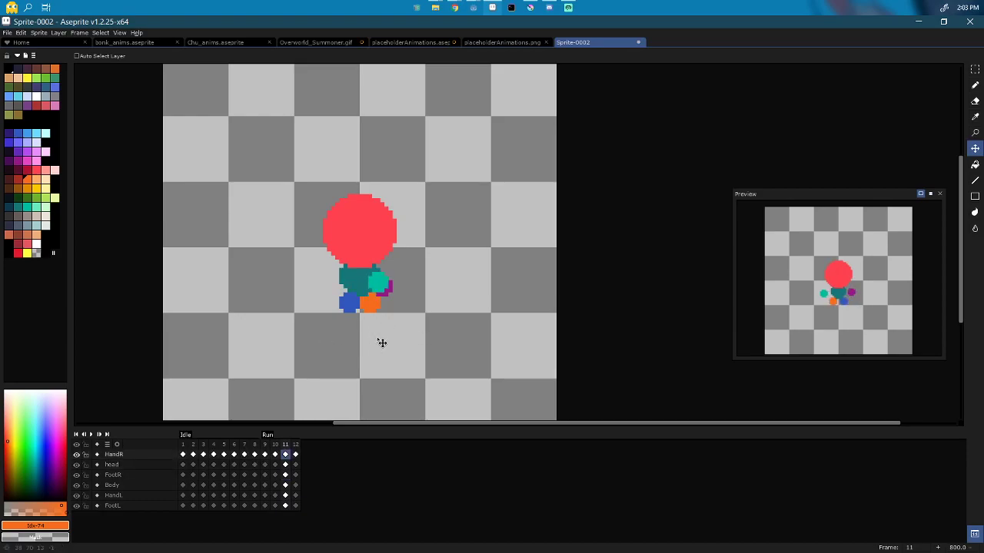
{"action": "key", "text": "Down"}
{"action": "key", "text": "Down"}
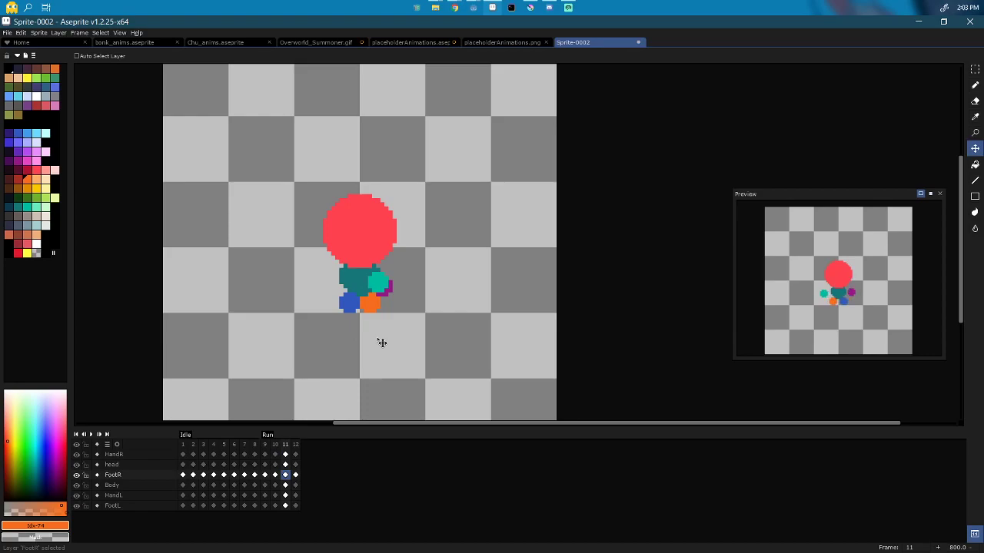
{"action": "mouse_move", "coordinate": [374, 361]}
{"action": "left_mouse_down"}
{"action": "mouse_move", "coordinate": [346, 361]}
{"action": "mouse_move", "coordinate": [361, 358]}
{"action": "left_mouse_up"}
{"action": "key", "text": "Down"}
{"action": "key", "text": "Down"}
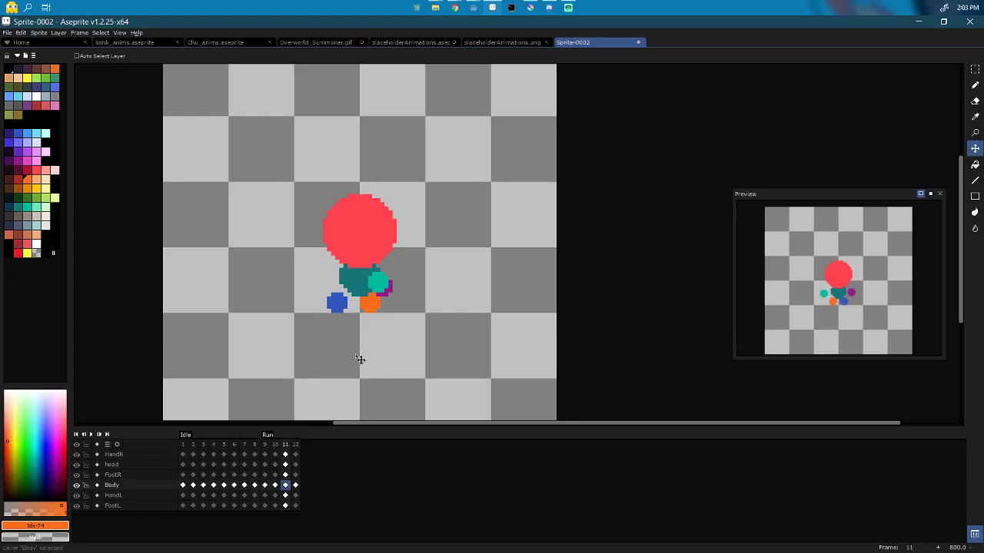
{"action": "left_click_drag", "start_coordinate": [351, 358], "coordinate": [309, 354]}
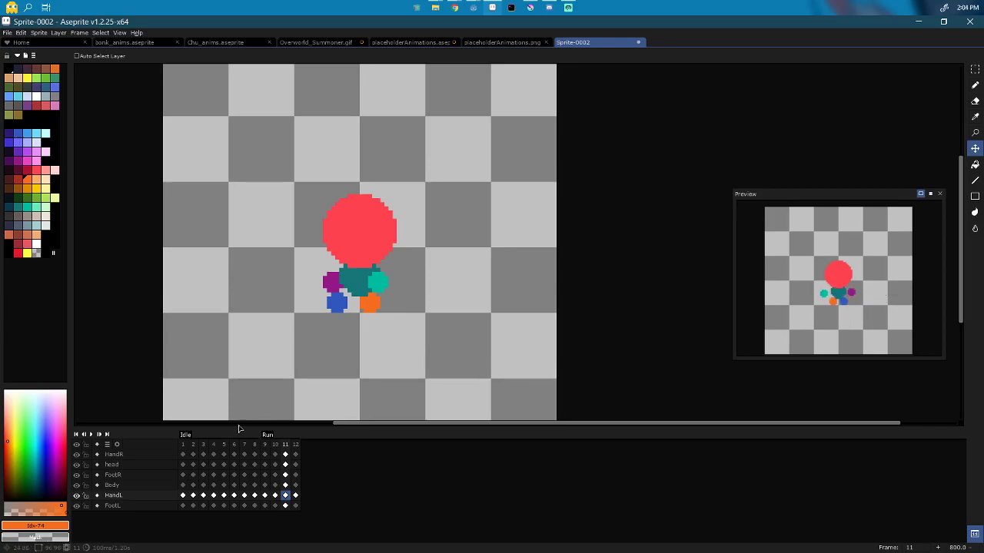
{"action": "left_click", "coordinate": [264, 444]}
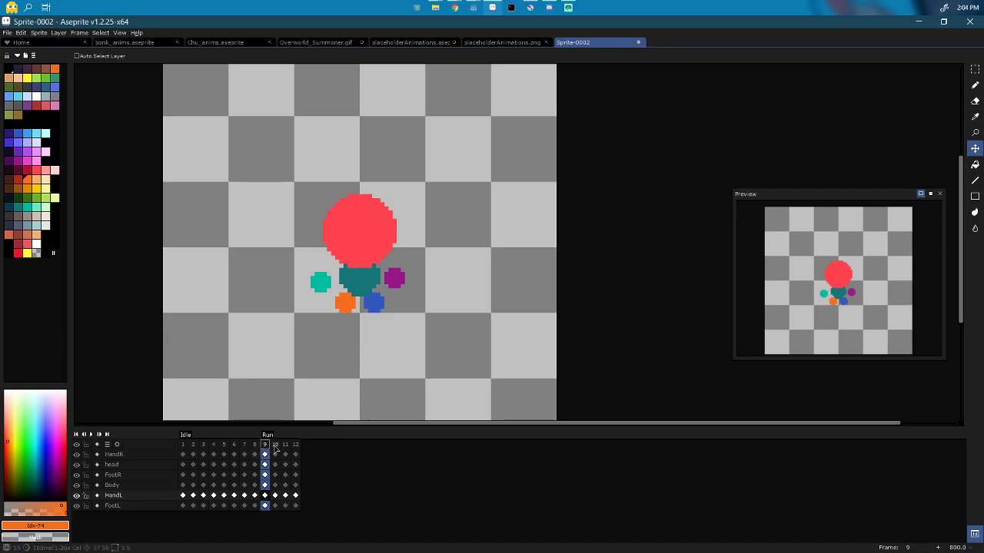
Step: Insert new frames after frames 9, 11, 13 and 15, extending the Run sequence to frame 16
{"action": "key", "text": "alt+n"}
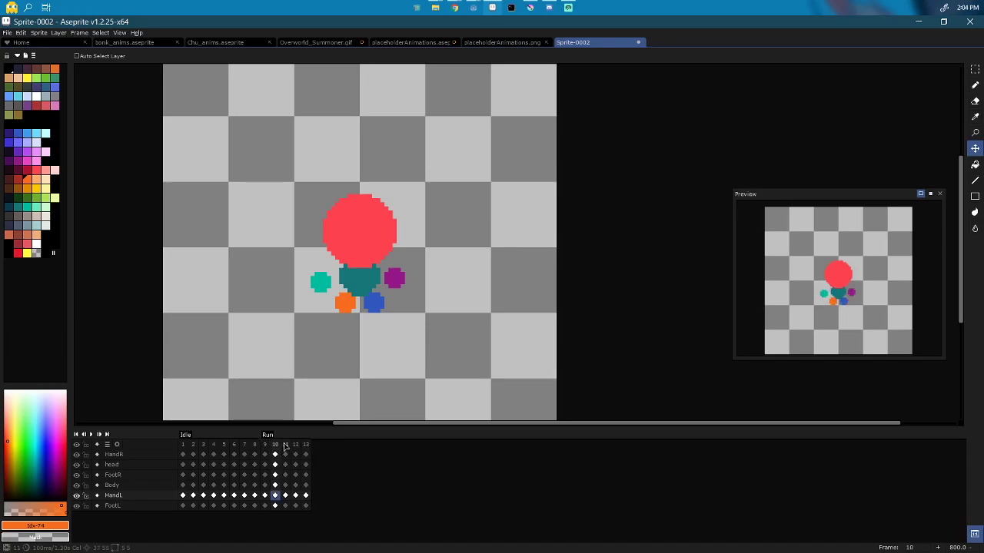
{"action": "left_click", "coordinate": [285, 446]}
{"action": "key", "text": "alt+n"}
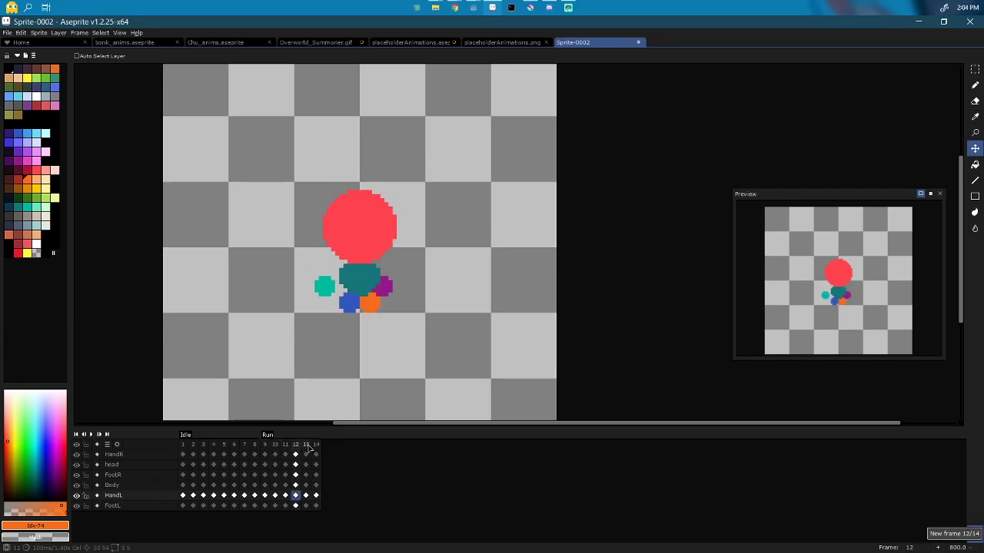
{"action": "left_click", "coordinate": [306, 445]}
{"action": "key", "text": "alt+n"}
{"action": "left_click", "coordinate": [326, 446]}
{"action": "key", "text": "alt+n"}
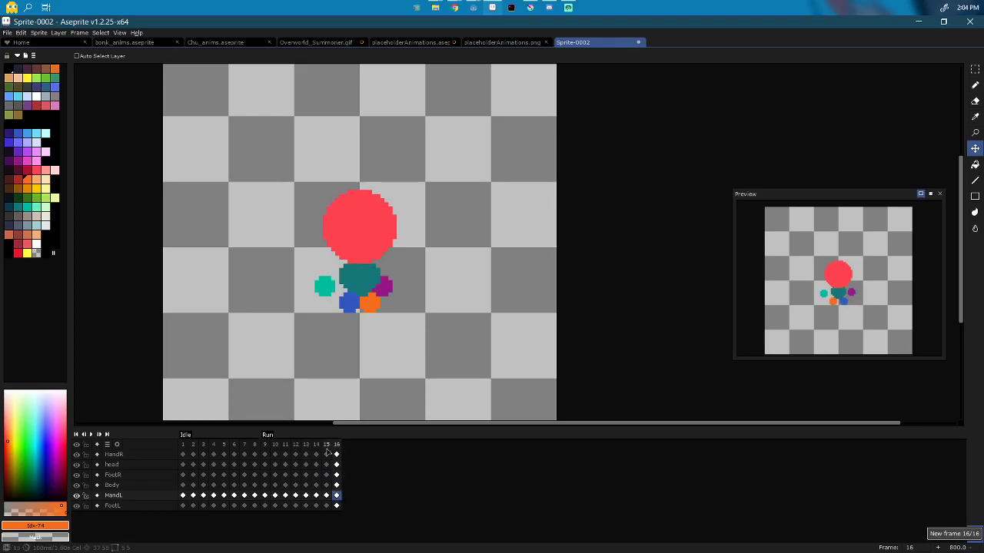
Step: Copy frame 1's pose to the end of the timeline as frame 17
{"action": "left_click_drag", "start_coordinate": [264, 445], "coordinate": [335, 442]}
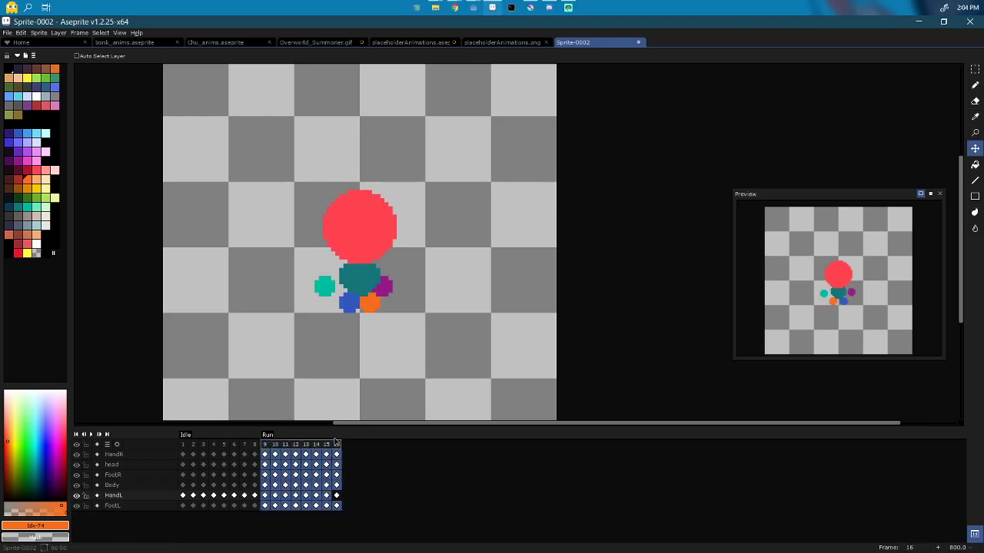
{"action": "left_click", "coordinate": [265, 446]}
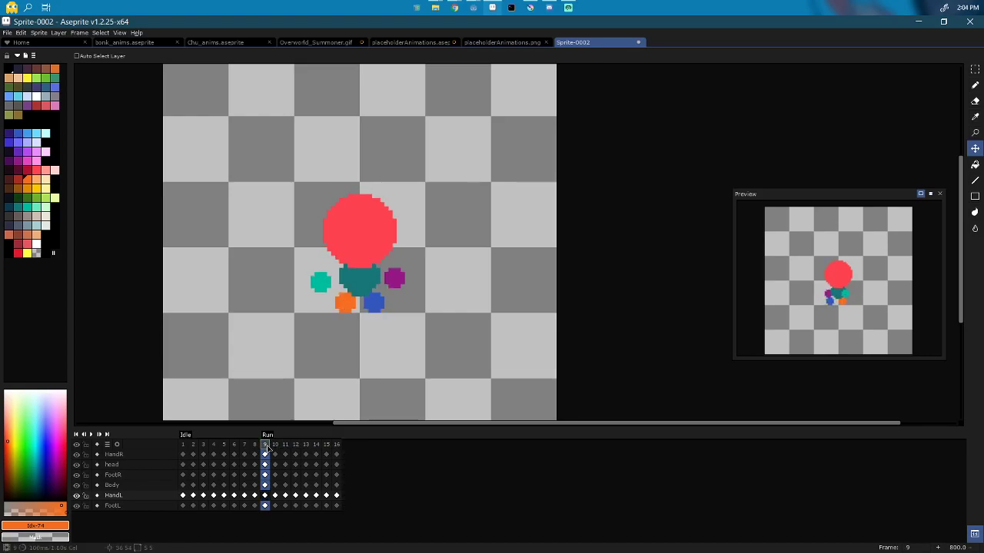
{"action": "left_click", "coordinate": [182, 447]}
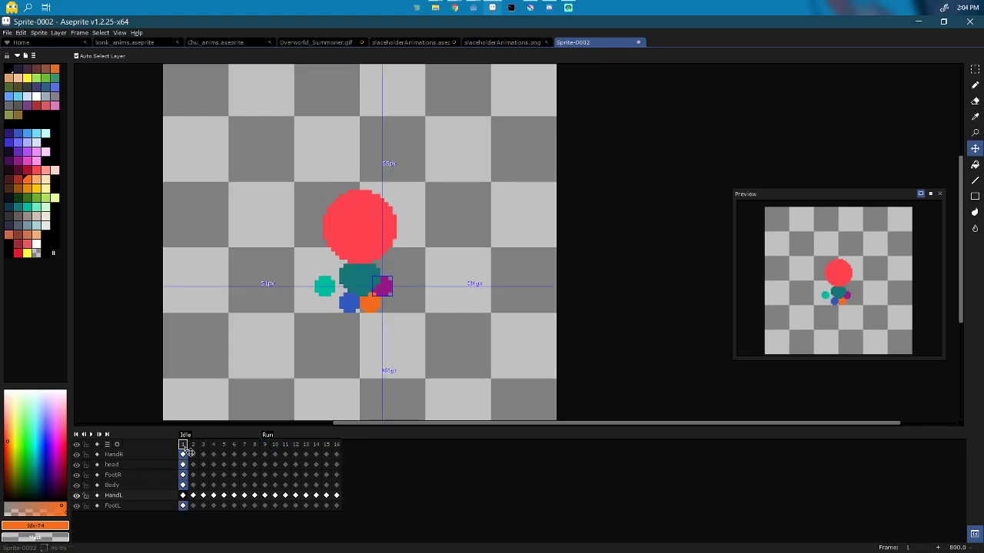
{"action": "left_click_drag", "start_coordinate": [186, 450], "coordinate": [348, 450]}
Step: Create a Dash tag on frame 17 and append new frames after it
{"action": "right_click", "coordinate": [352, 451]}
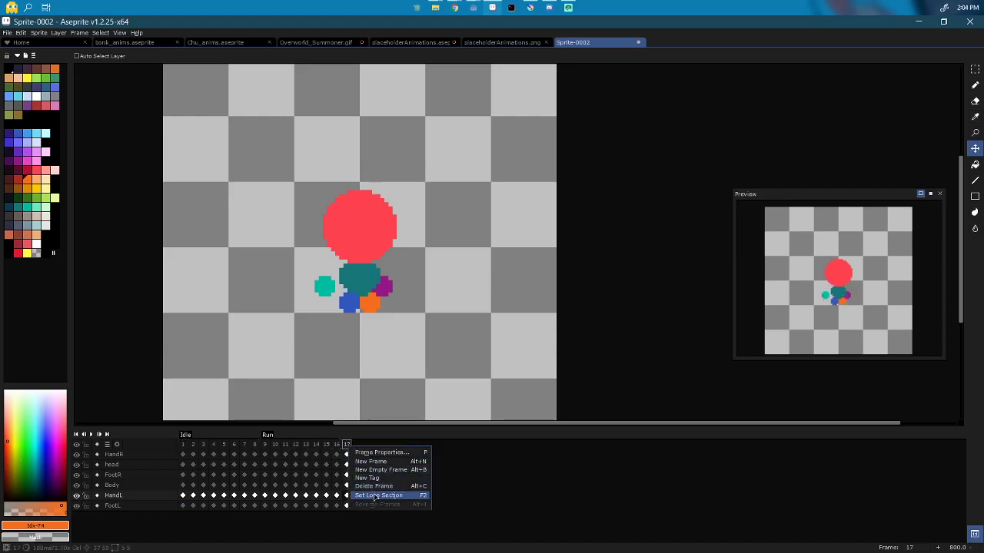
{"action": "left_click", "coordinate": [426, 477]}
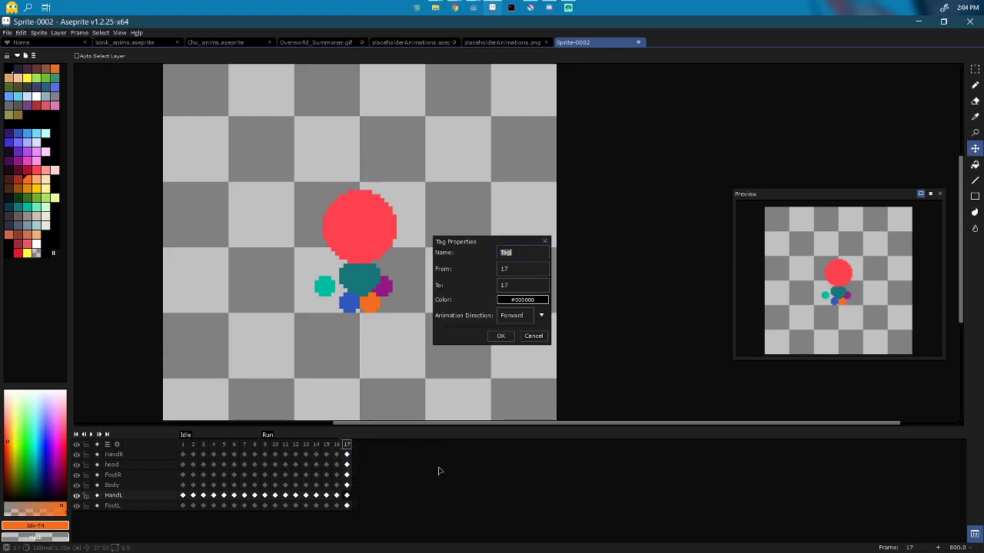
{"action": "type", "text": "Run"}
{"action": "type", "text": "Dash"}
{"action": "key", "text": "Return"}
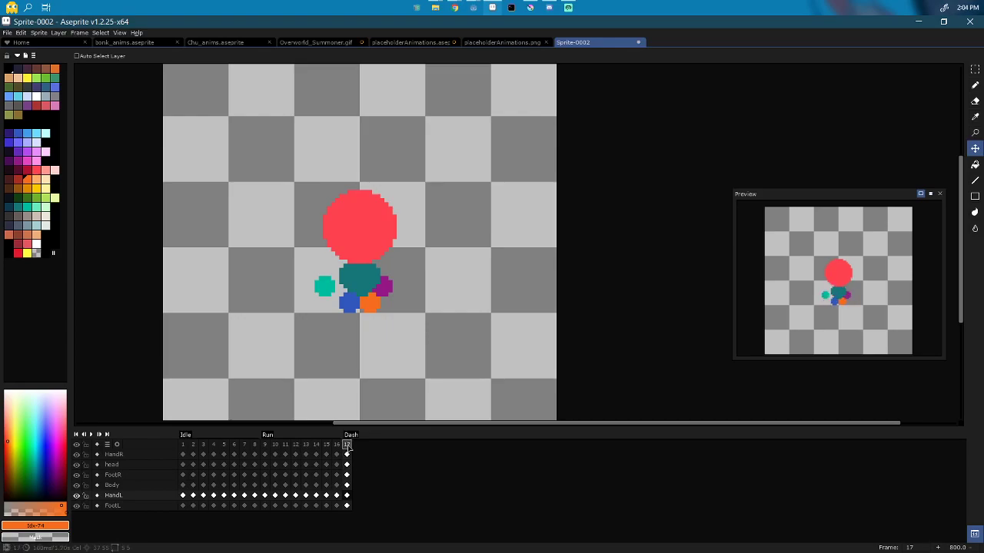
{"action": "key", "text": "alt+n"}
{"action": "key", "text": "alt+n"}
{"action": "key", "text": "alt+n"}
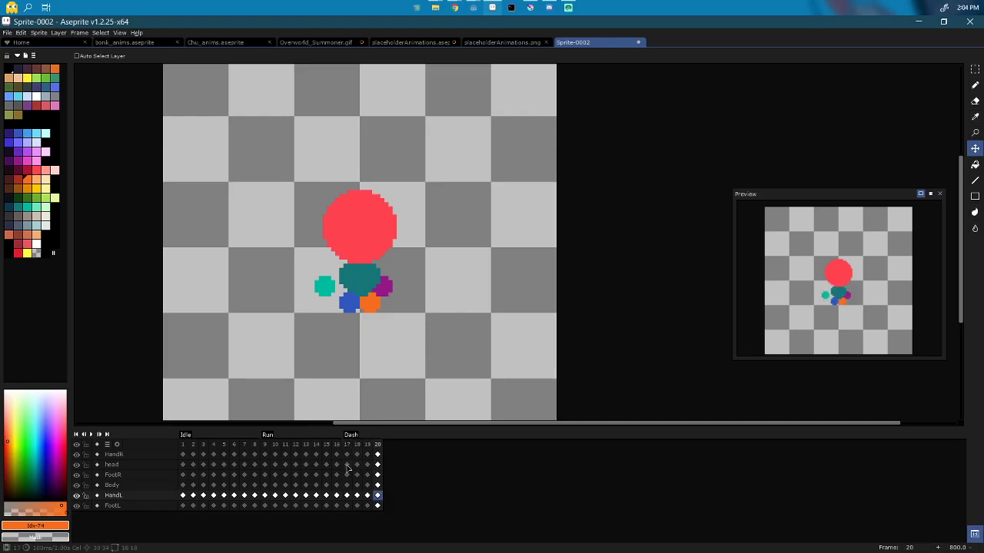
Step: In Dash frame 17, move the red head right and nudge it down one pixel
{"action": "left_click", "coordinate": [347, 465]}
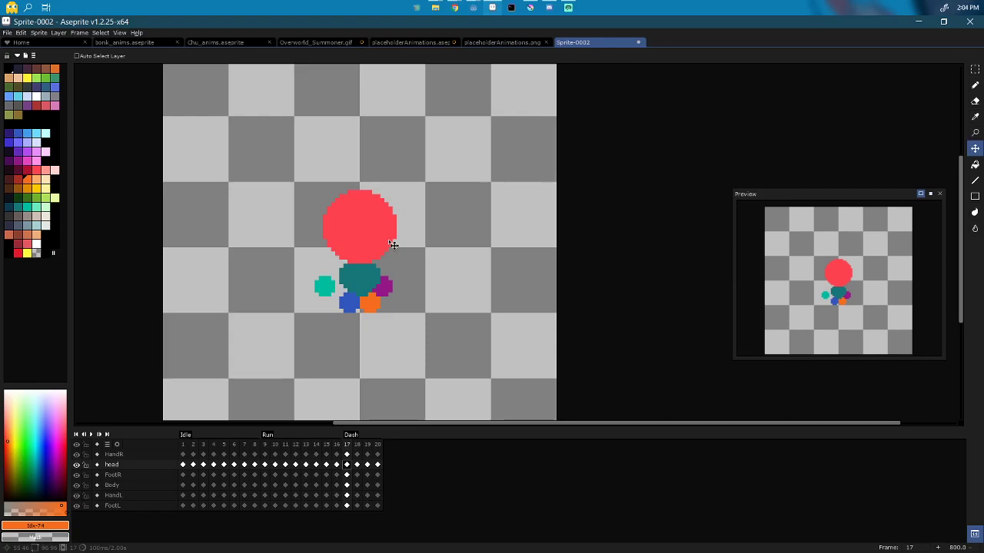
{"action": "left_click_drag", "start_coordinate": [392, 245], "coordinate": [449, 237]}
{"action": "key", "text": "Right"}
{"action": "key", "text": "Right"}
{"action": "key", "text": "Right"}
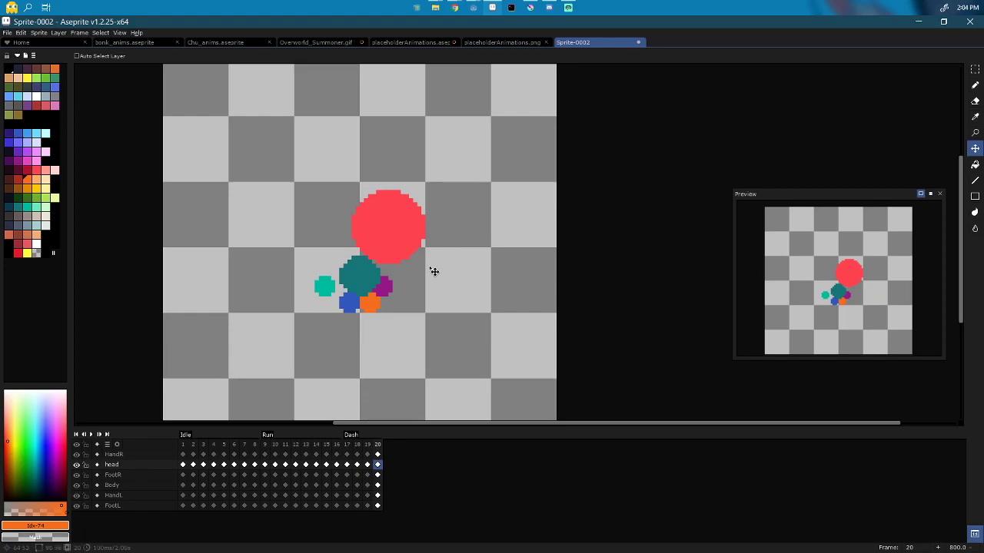
{"action": "key", "text": "Left"}
{"action": "key", "text": "Left"}
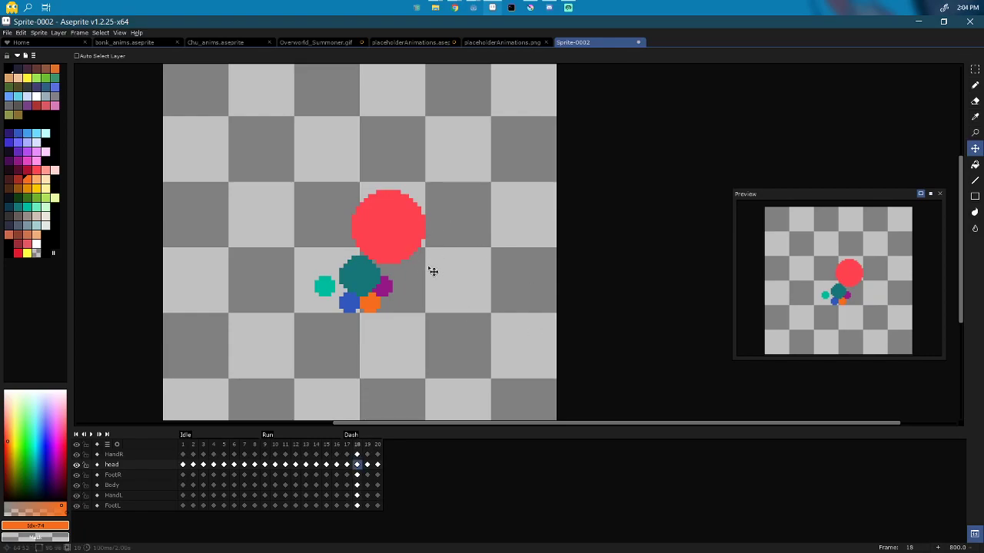
{"action": "key", "text": "Left"}
{"action": "left_click_drag", "start_coordinate": [434, 272], "coordinate": [433, 280]}
{"action": "key", "text": "Right"}
{"action": "key", "text": "Right"}
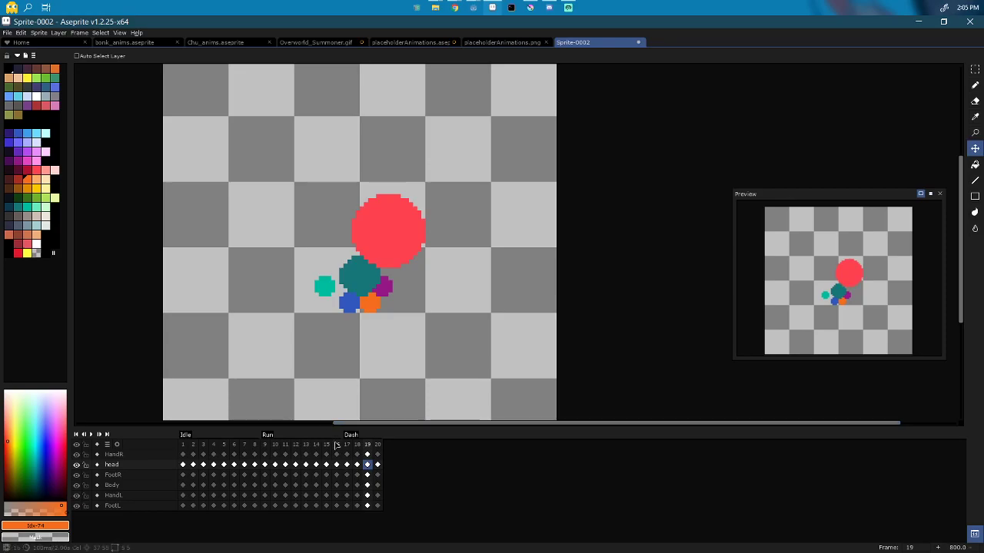
Step: Shift the teal body right, then move the head and Body cels right across frames 17–19
{"action": "left_click", "coordinate": [347, 486]}
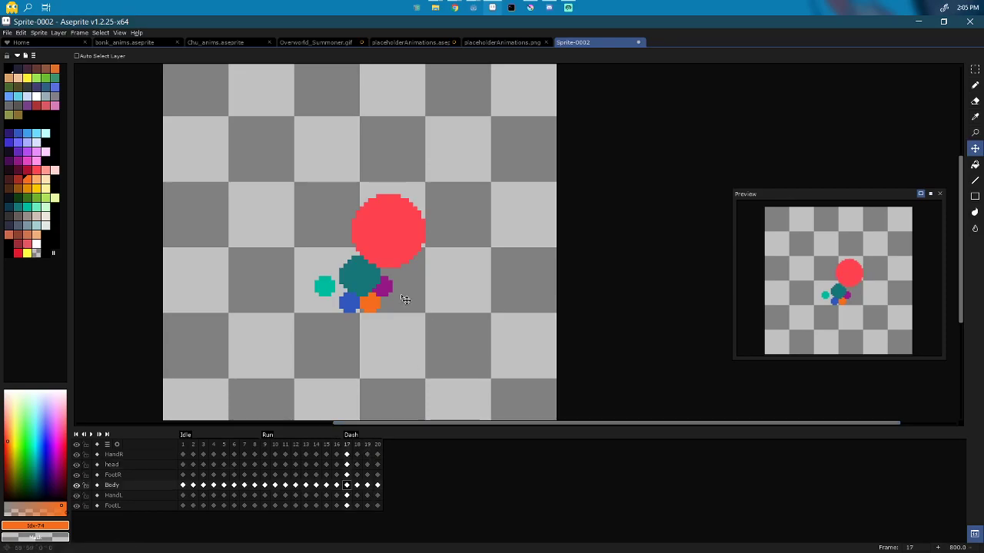
{"action": "left_click_drag", "start_coordinate": [407, 300], "coordinate": [414, 299]}
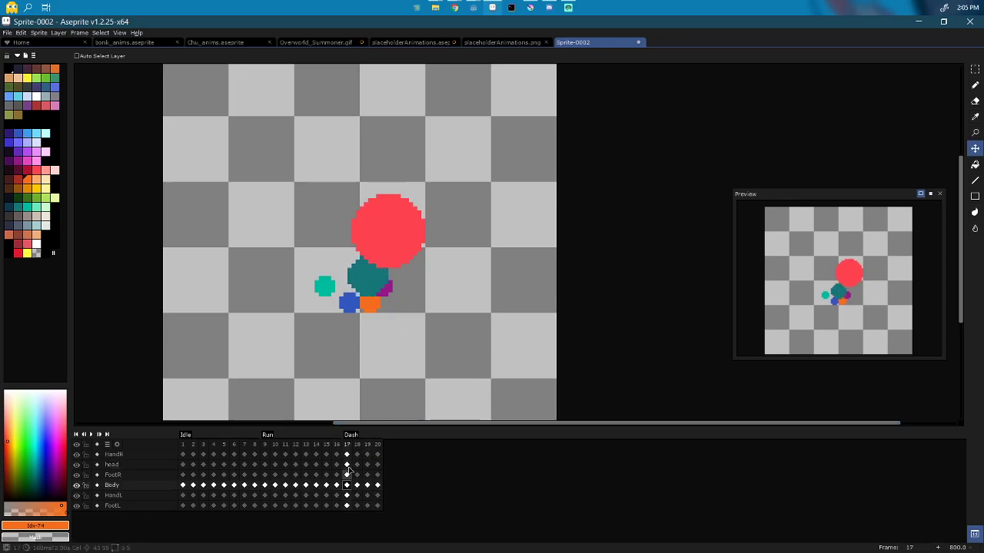
{"action": "left_click_drag", "start_coordinate": [347, 465], "coordinate": [368, 465]}
{"action": "left_click_drag", "start_coordinate": [427, 246], "coordinate": [439, 250]}
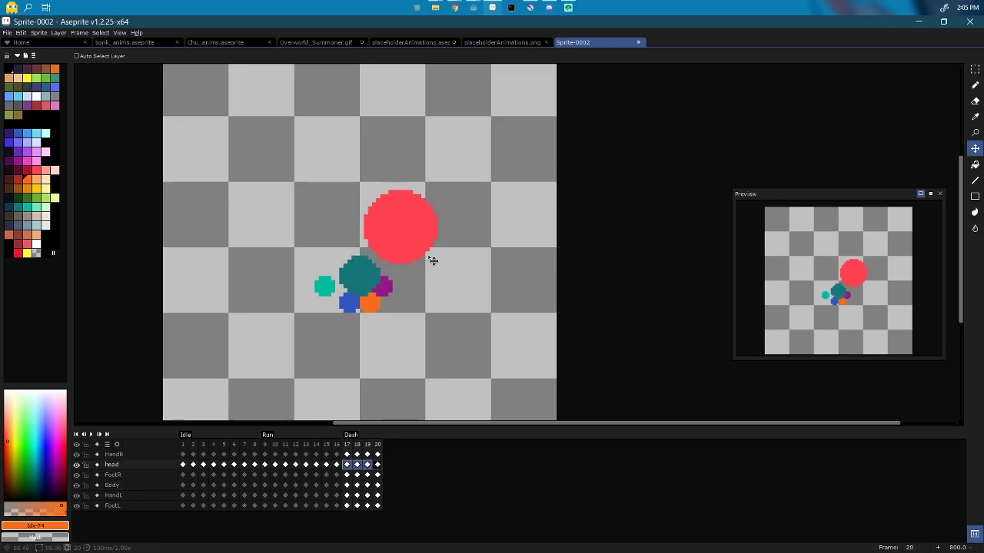
{"action": "left_click_drag", "start_coordinate": [347, 486], "coordinate": [367, 485]}
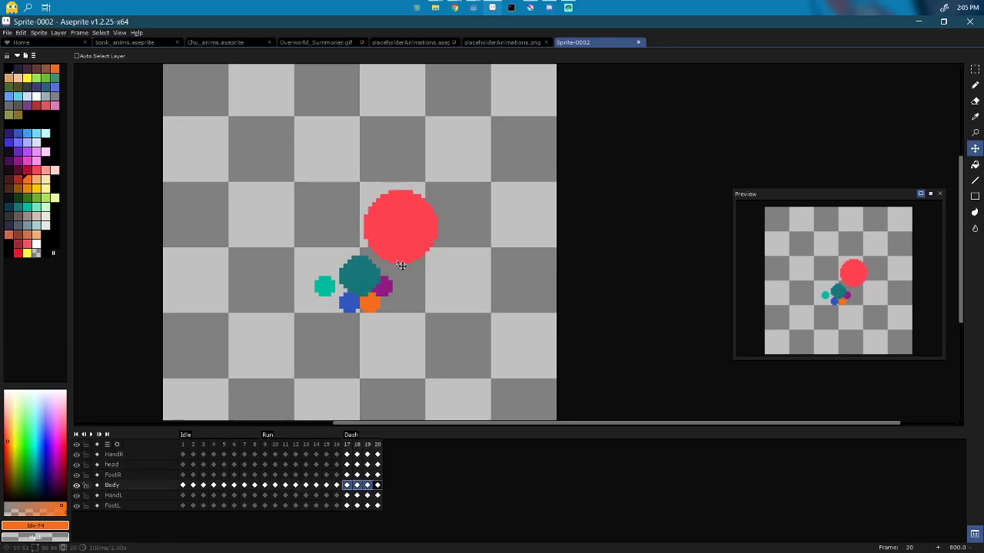
{"action": "left_click_drag", "start_coordinate": [370, 288], "coordinate": [379, 286]}
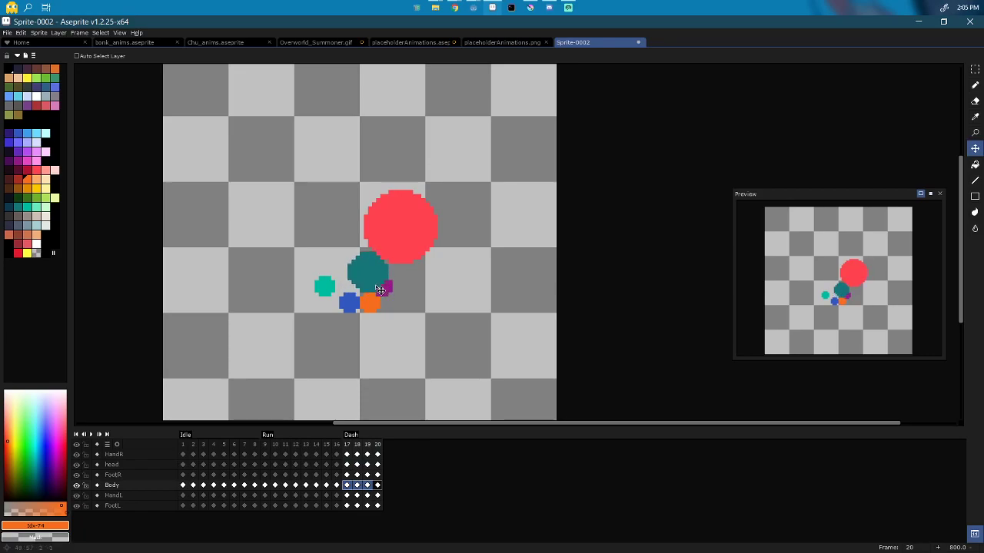
Step: Move the blue right foot right in frames 17 and 18 and left in frame 19
{"action": "left_click", "coordinate": [346, 475]}
{"action": "left_click_drag", "start_coordinate": [355, 310], "coordinate": [395, 312]}
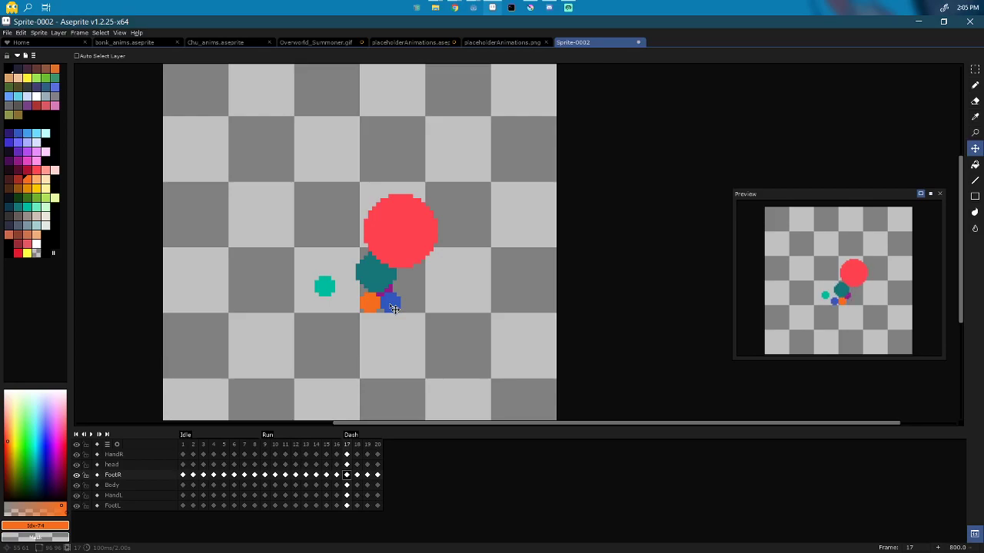
{"action": "key", "text": "Right"}
{"action": "left_click_drag", "start_coordinate": [351, 306], "coordinate": [364, 308]}
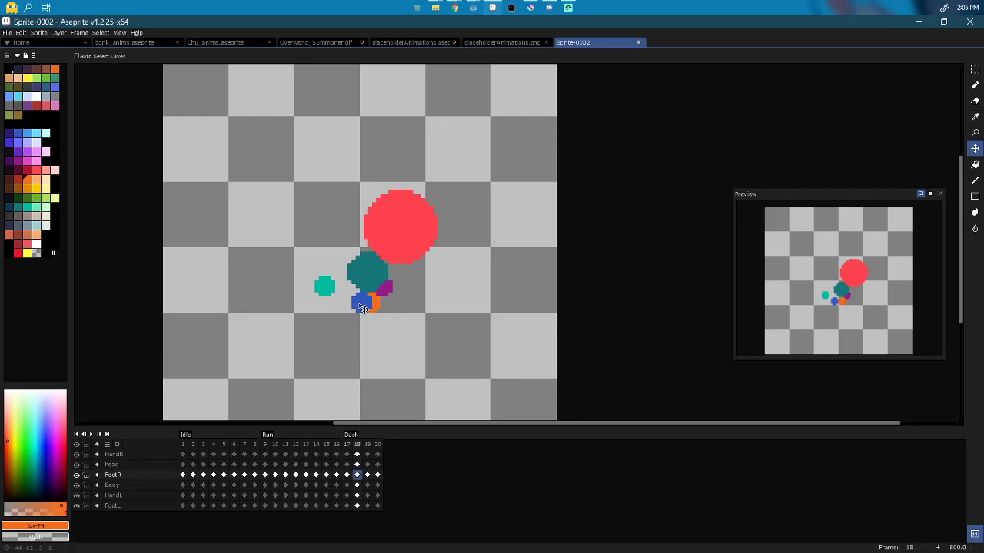
{"action": "key", "text": "Right"}
{"action": "mouse_move", "coordinate": [358, 309]}
{"action": "left_mouse_down"}
{"action": "mouse_move", "coordinate": [344, 306]}
{"action": "mouse_move", "coordinate": [365, 302]}
{"action": "left_mouse_up"}
{"action": "key", "text": "Right"}
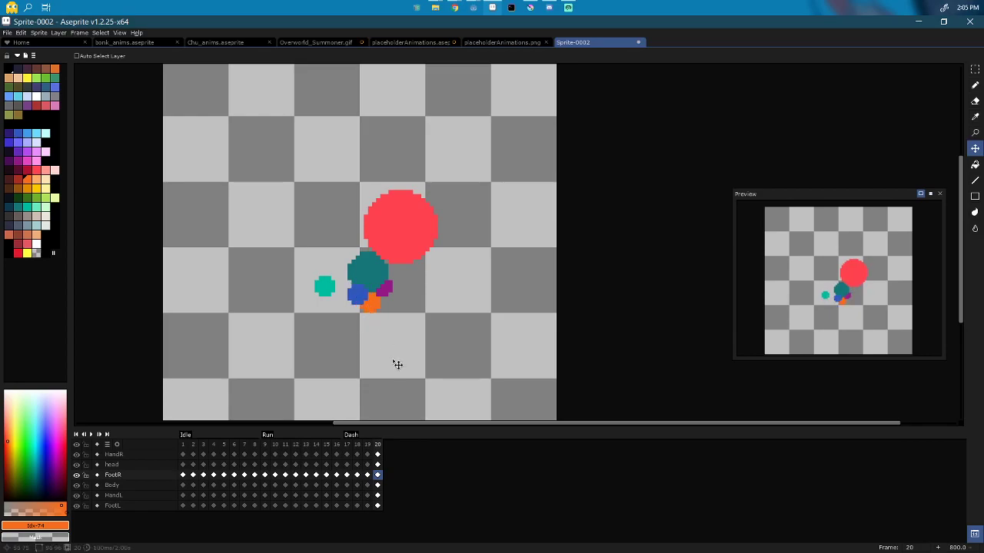
Step: Move the orange left foot up beside the teal circle in frame 17, then review frames 18–20
{"action": "left_click", "coordinate": [346, 505]}
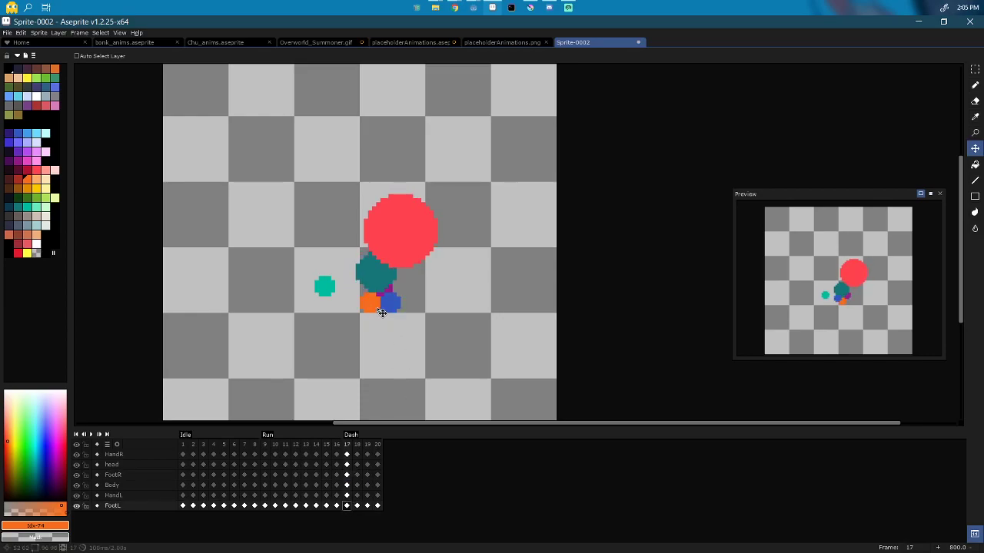
{"action": "left_click_drag", "start_coordinate": [379, 307], "coordinate": [354, 298]}
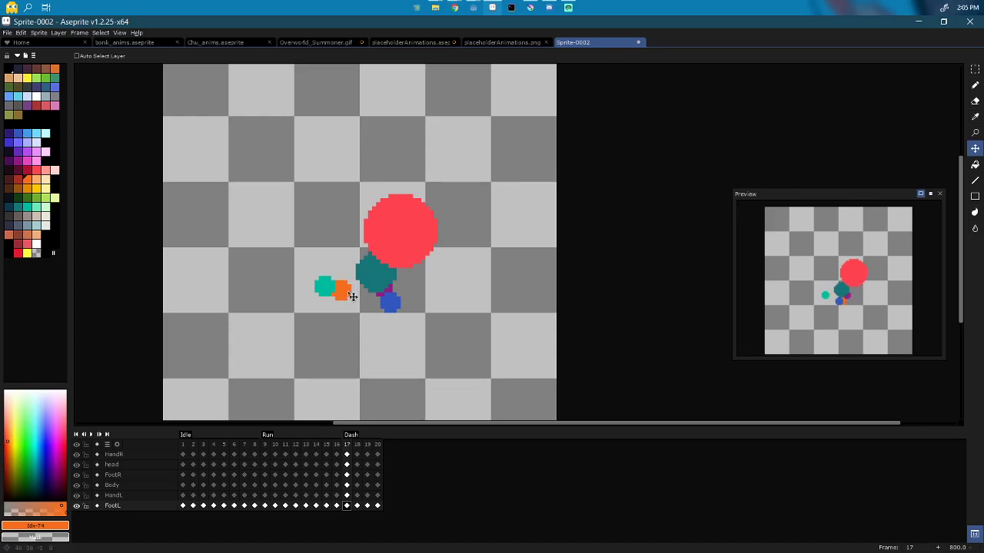
{"action": "left_click", "coordinate": [357, 506]}
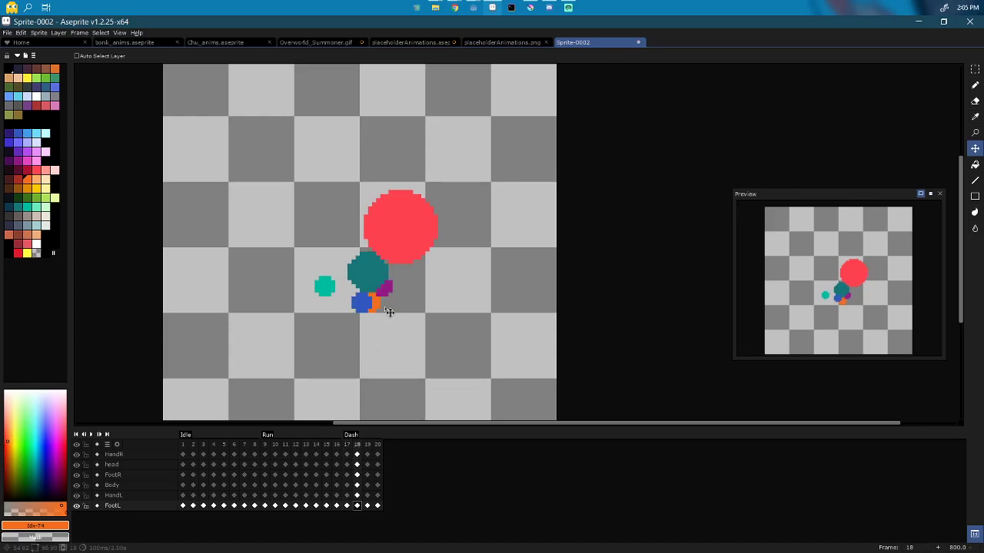
{"action": "left_click", "coordinate": [367, 506]}
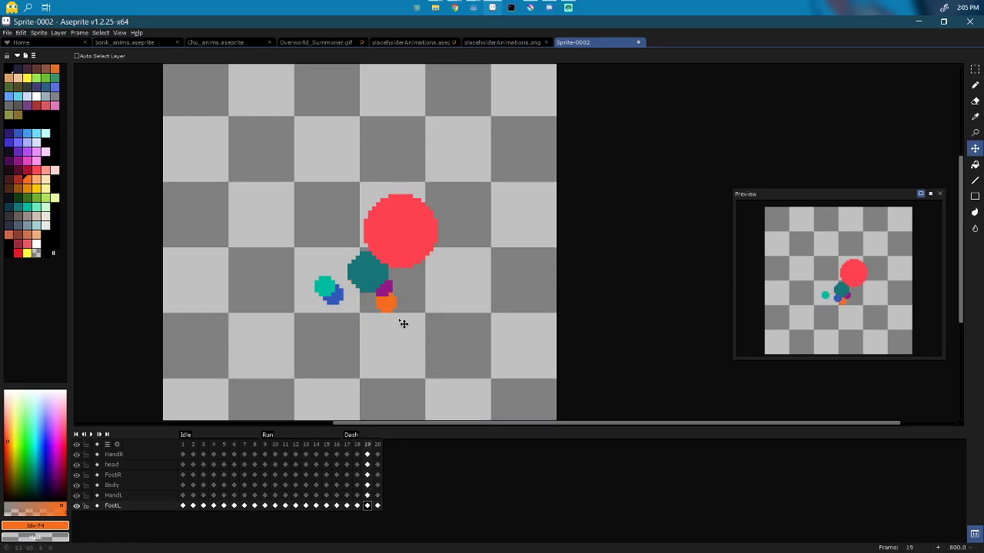
{"action": "left_click", "coordinate": [378, 505]}
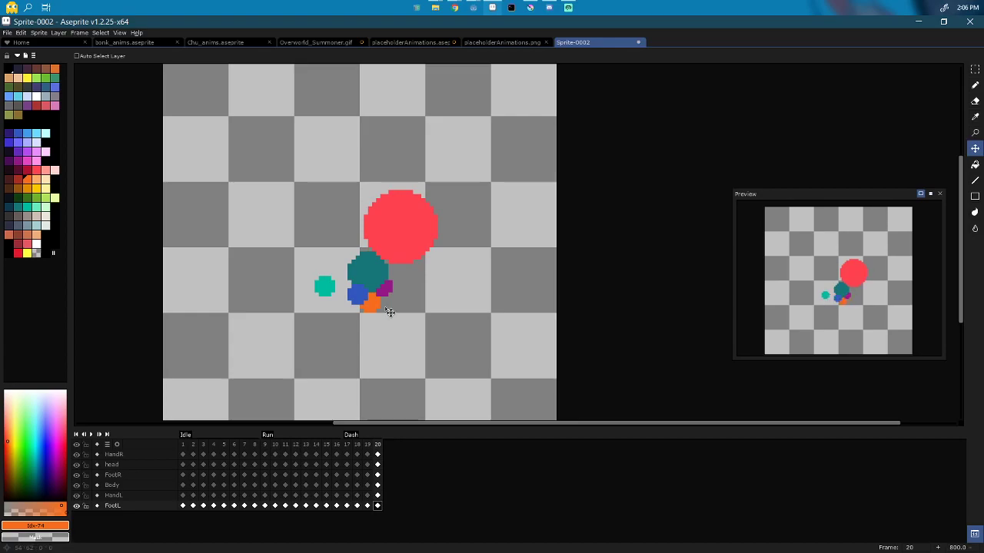
Step: Move the teal right hand up in frame 17 and over the body in frame 18
{"action": "left_click", "coordinate": [346, 455]}
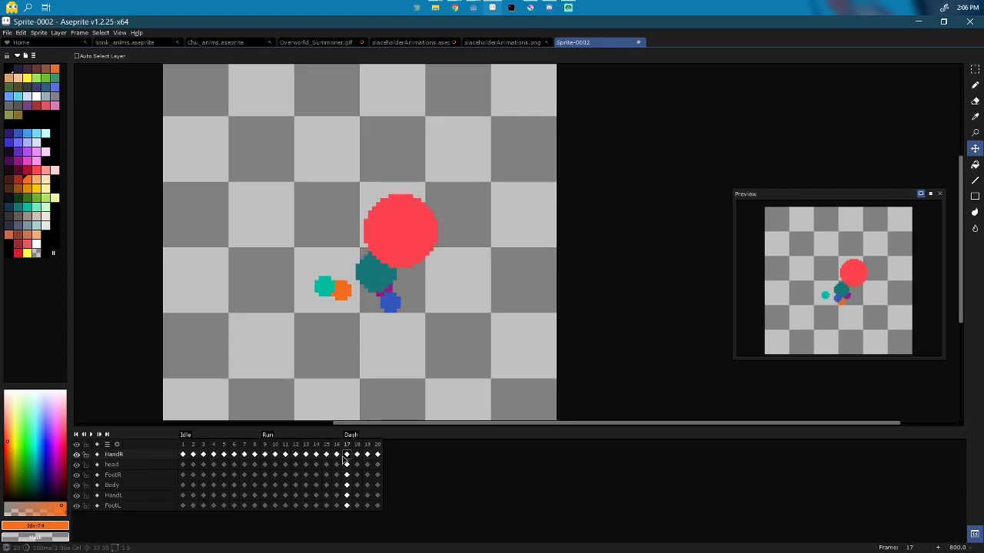
{"action": "left_click_drag", "start_coordinate": [348, 297], "coordinate": [358, 279]}
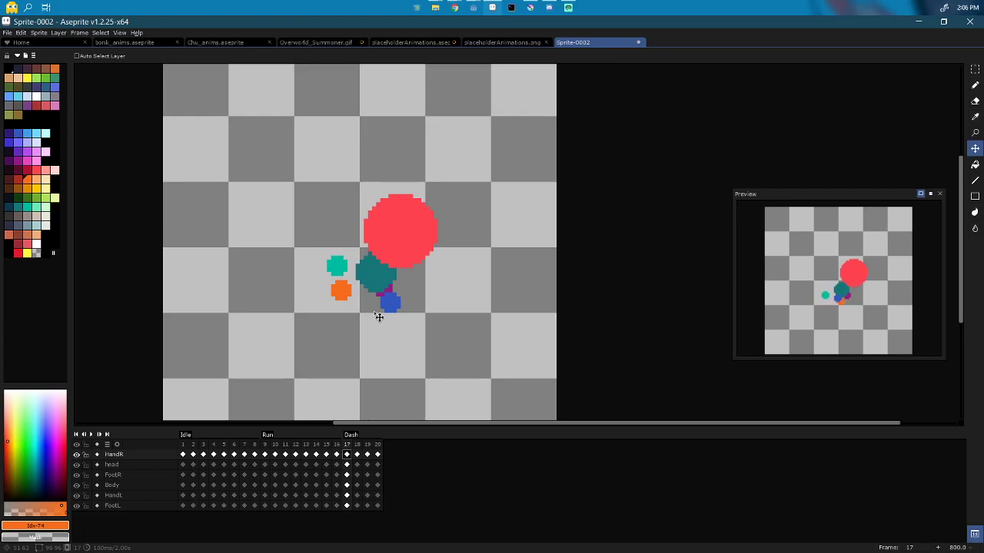
{"action": "key", "text": "Right"}
{"action": "left_click_drag", "start_coordinate": [336, 293], "coordinate": [428, 285]}
{"action": "key", "text": "Right"}
{"action": "key", "text": "Right"}
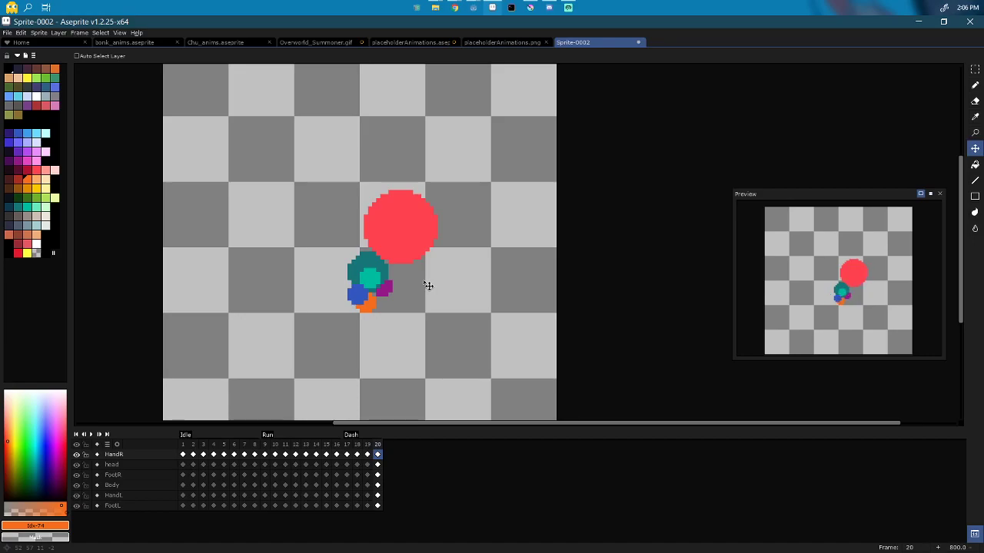
Step: Move the purple left hand out right of the body in frame 17 and up-left in frame 18
{"action": "left_click", "coordinate": [336, 496]}
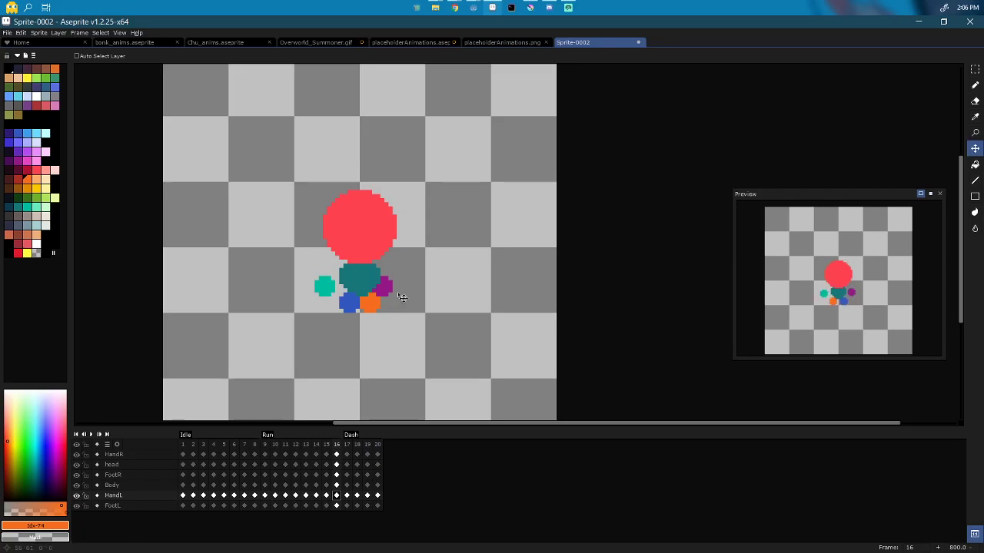
{"action": "left_click_drag", "start_coordinate": [397, 306], "coordinate": [411, 292]}
{"action": "key", "text": "ctrl+z"}
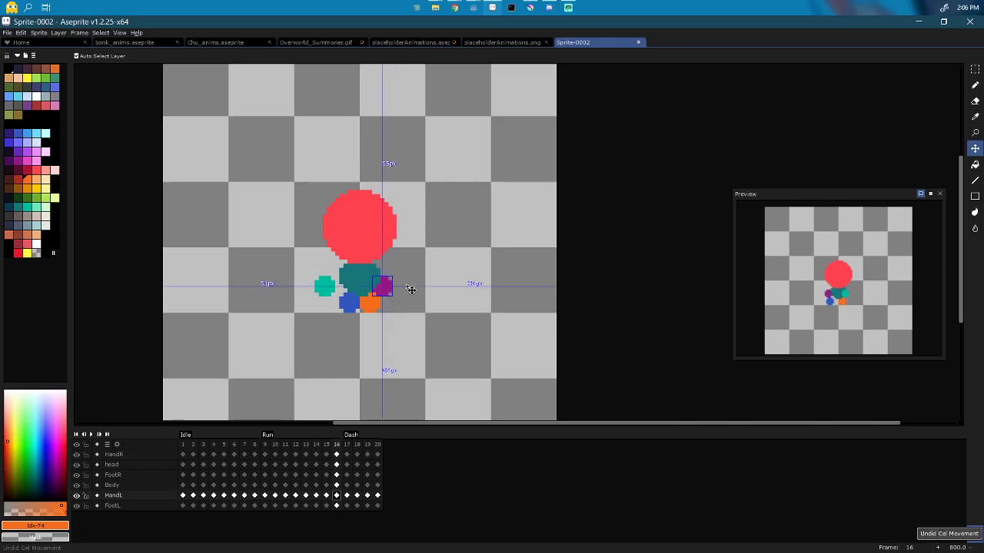
{"action": "key", "text": "Right"}
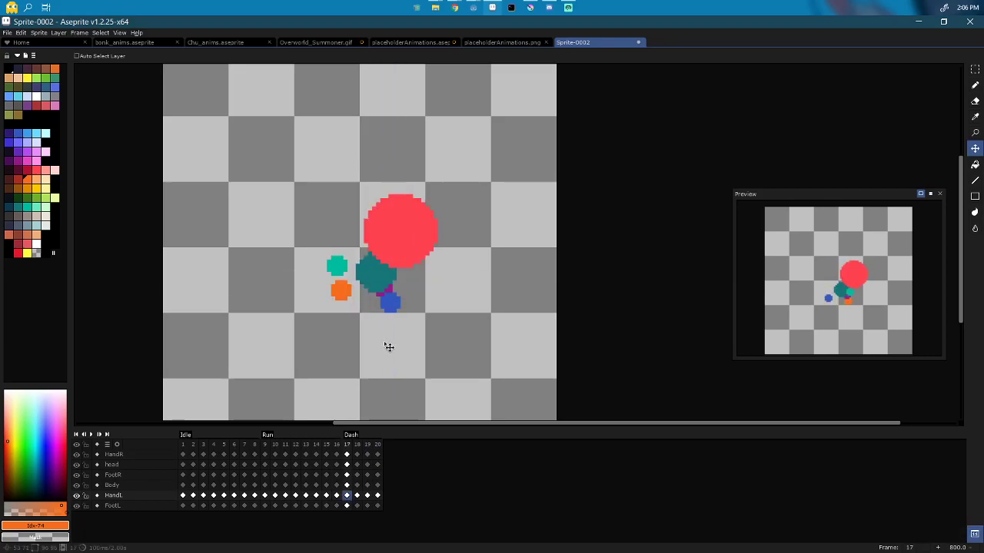
{"action": "left_click_drag", "start_coordinate": [383, 316], "coordinate": [416, 291]}
{"action": "key", "text": "Right"}
{"action": "key", "text": "Right"}
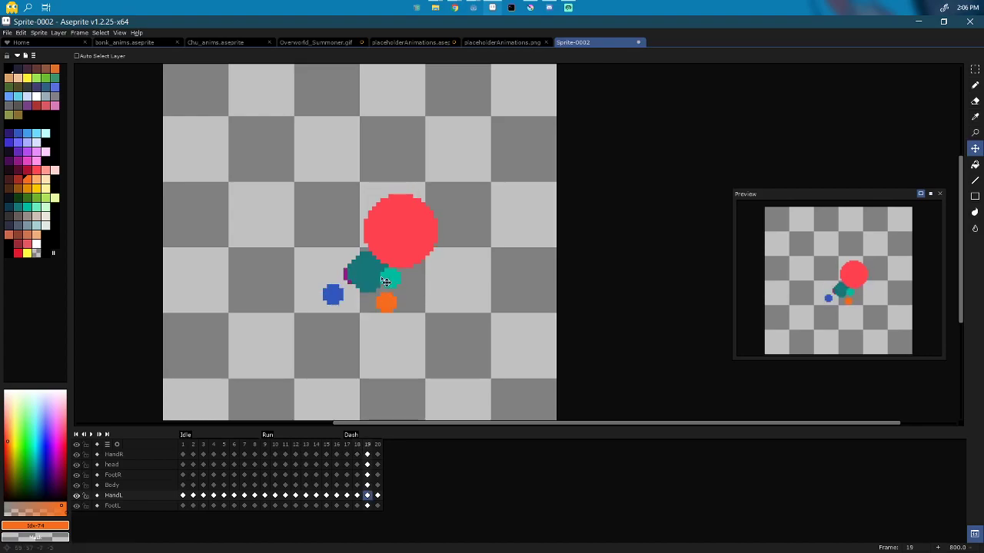
{"action": "left_click_drag", "start_coordinate": [385, 281], "coordinate": [341, 272]}
{"action": "key", "text": "Right"}
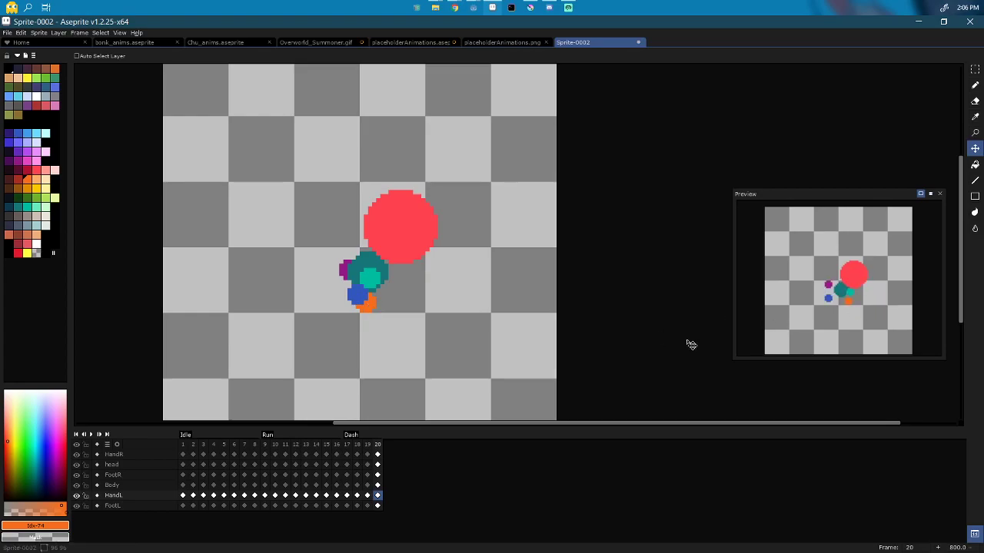
Step: Play the animation from frame 9 to check the motion, then select frame 17
{"action": "left_click", "coordinate": [265, 445]}
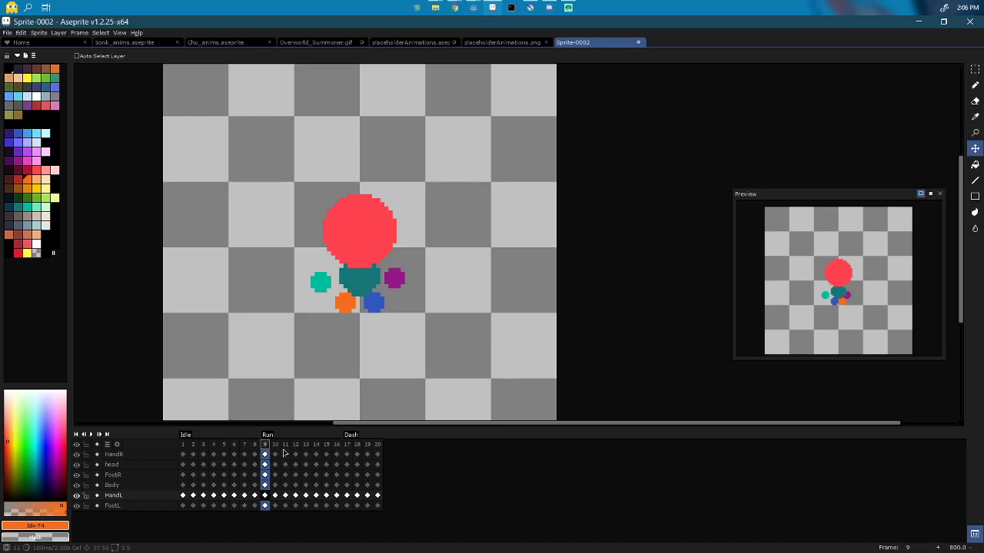
{"action": "key", "text": "Return"}
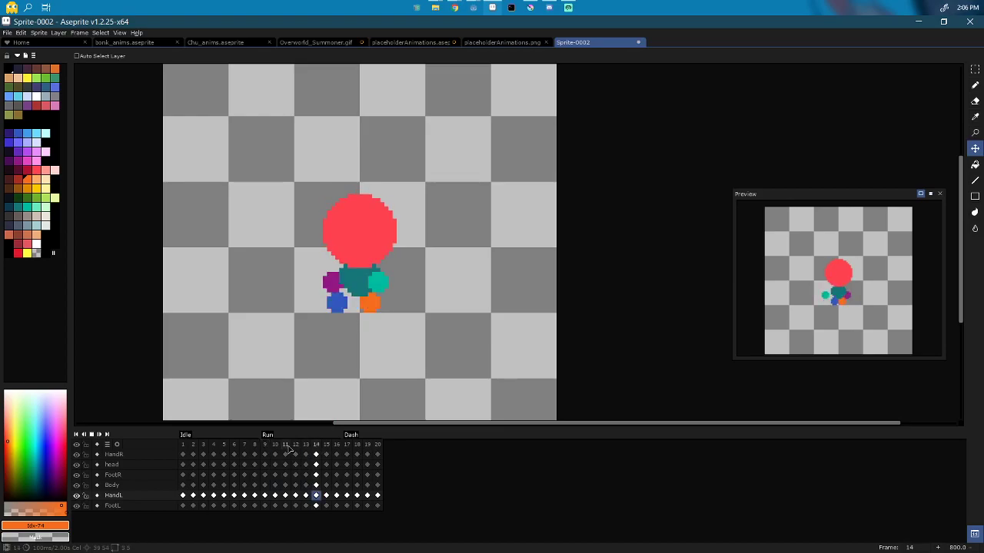
{"action": "left_click", "coordinate": [348, 445]}
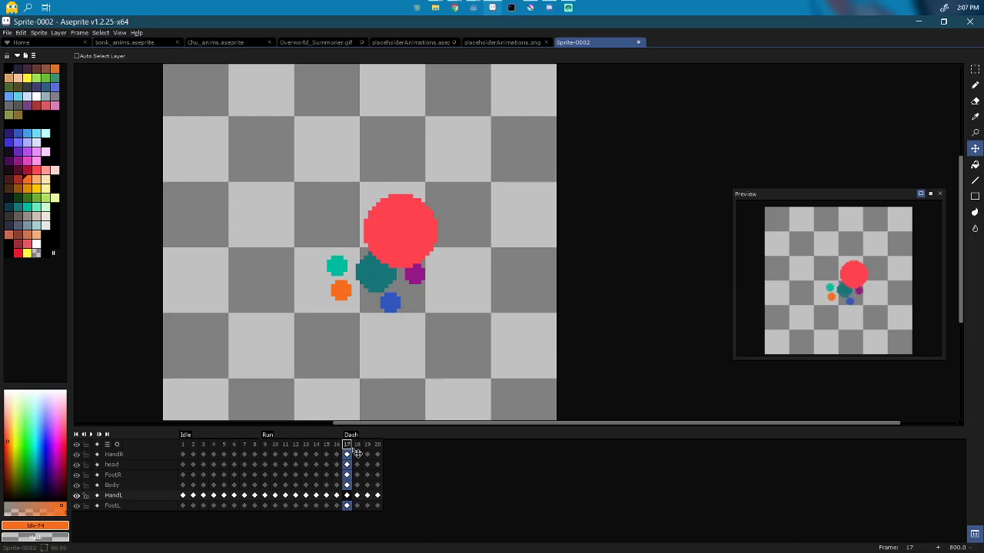
Step: Insert new frames after frames 17, 19, 21 and 23 in the Dash tag
{"action": "key", "text": "alt+n"}
{"action": "left_click", "coordinate": [370, 446]}
{"action": "key", "text": "alt+n"}
{"action": "left_click", "coordinate": [390, 447]}
{"action": "key", "text": "alt+n"}
{"action": "left_click", "coordinate": [412, 447]}
{"action": "key", "text": "alt+n"}
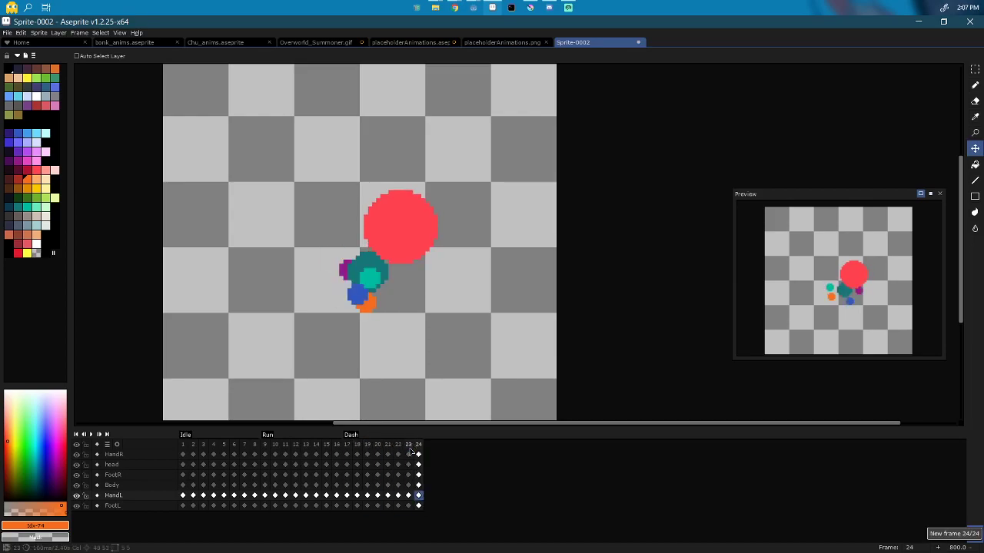
Step: Review the poses in frames 18, 20 and 22, then return to frame 1
{"action": "left_click", "coordinate": [357, 446]}
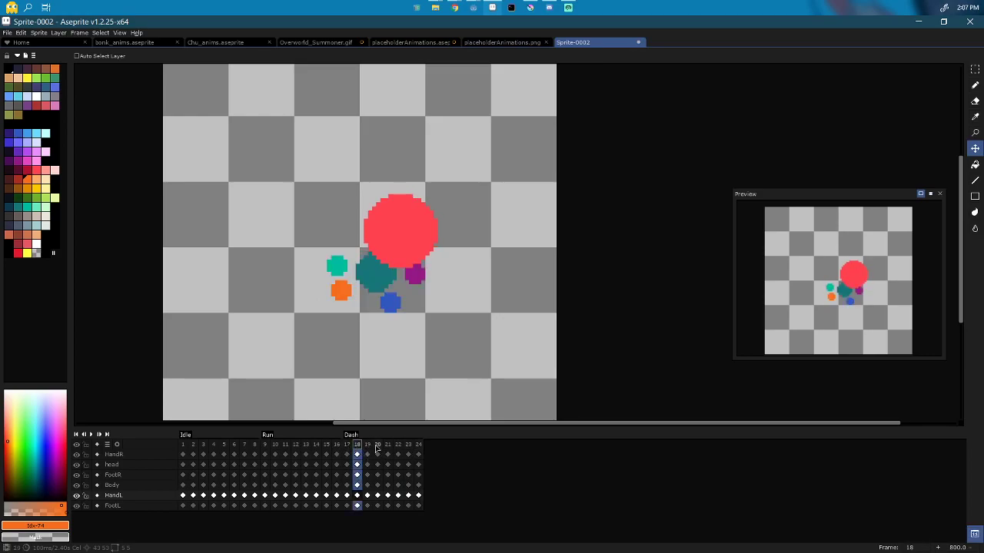
{"action": "left_click", "coordinate": [378, 447]}
{"action": "left_click", "coordinate": [397, 447]}
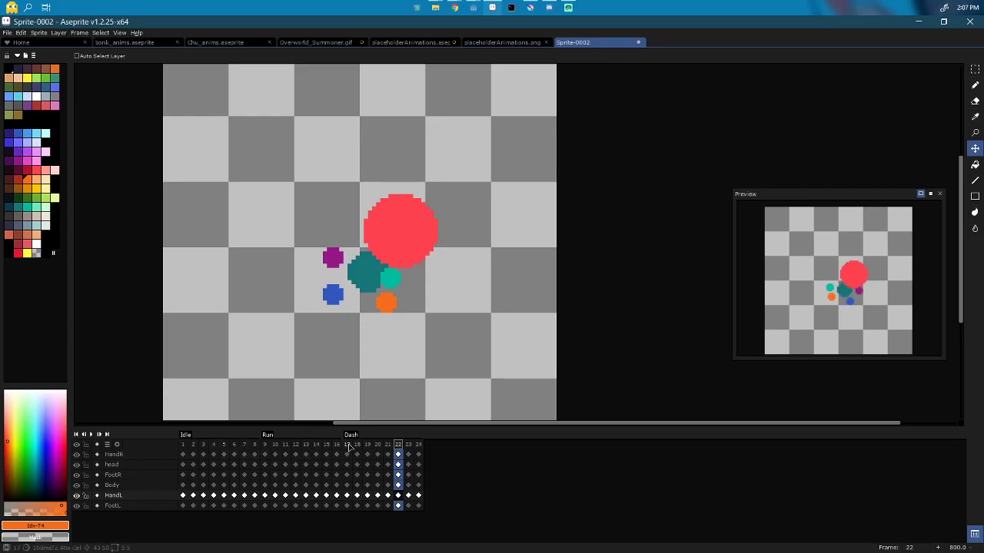
{"action": "left_click", "coordinate": [183, 444]}
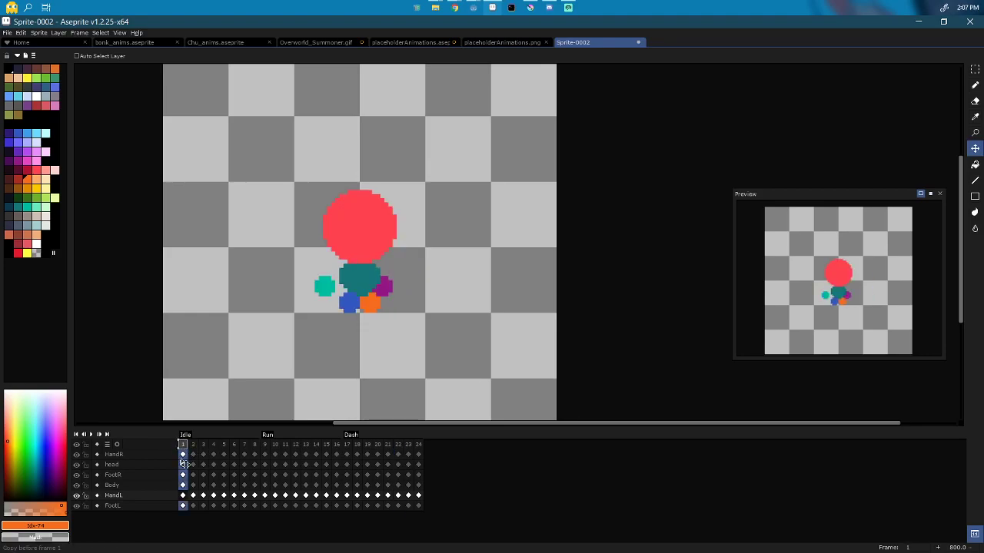
Step: Create an Attack tag starting at frame 25 and add frames 26 and 27
{"action": "left_click", "coordinate": [429, 444]}
{"action": "right_click", "coordinate": [428, 444]}
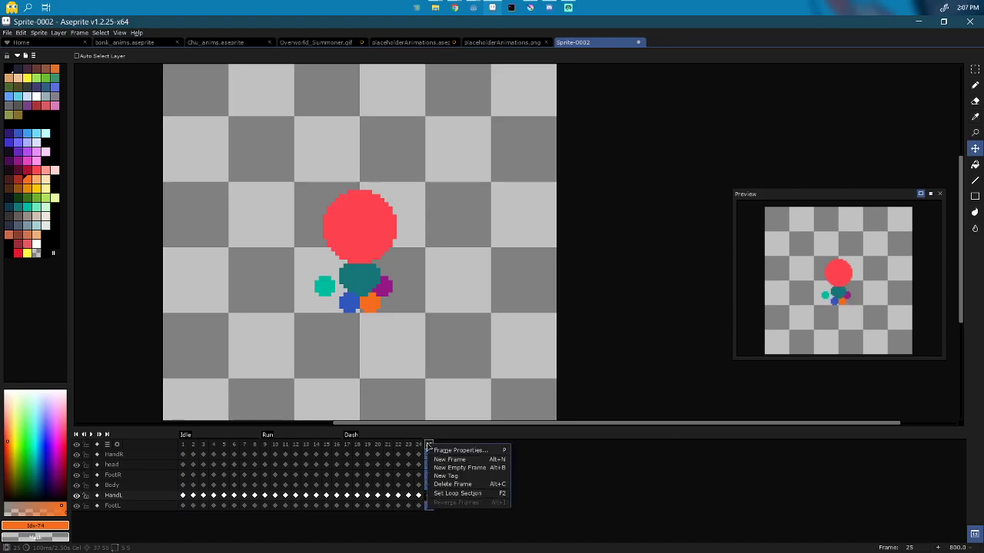
{"action": "left_click", "coordinate": [444, 477]}
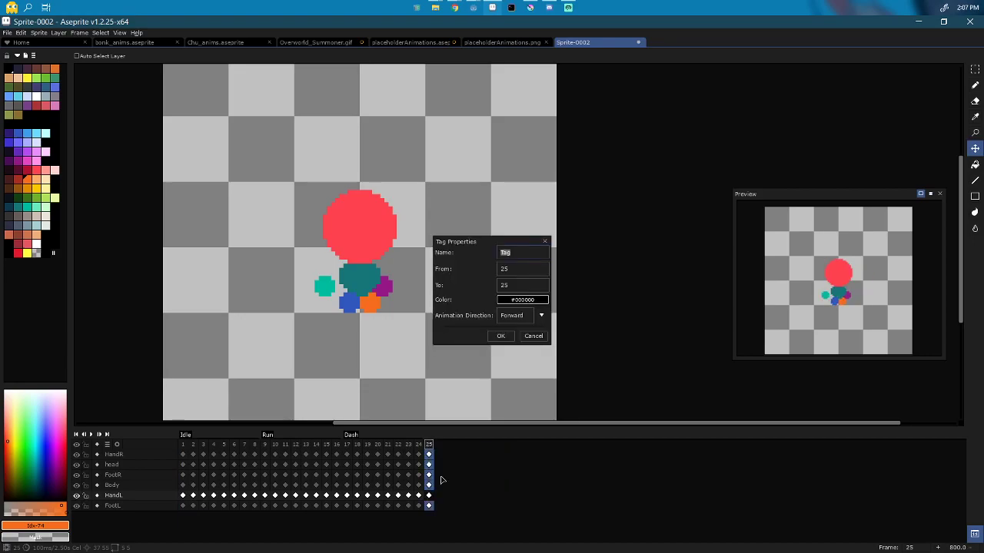
{"action": "type", "text": "Attack"}
{"action": "key", "text": "Return"}
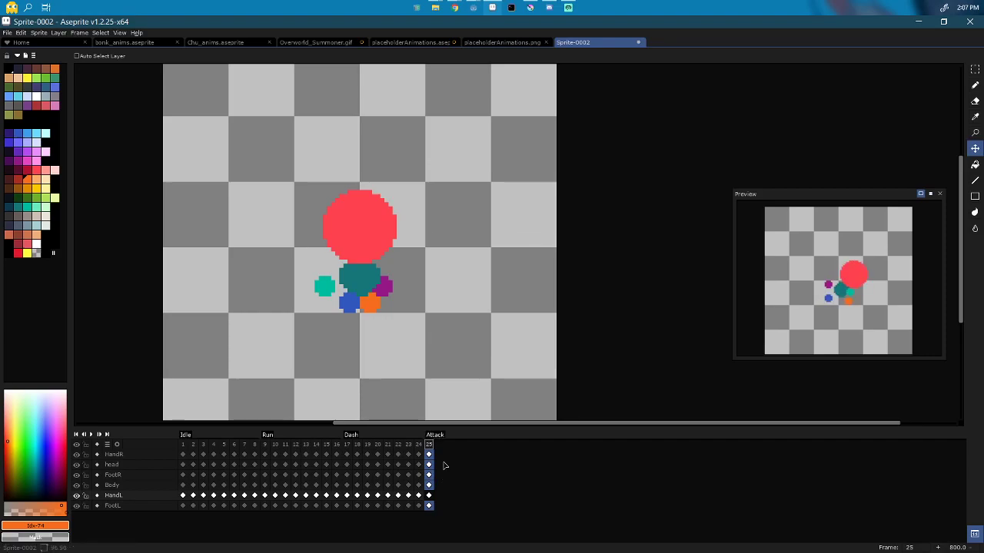
{"action": "key", "text": "alt+n"}
{"action": "key", "text": "alt+n"}
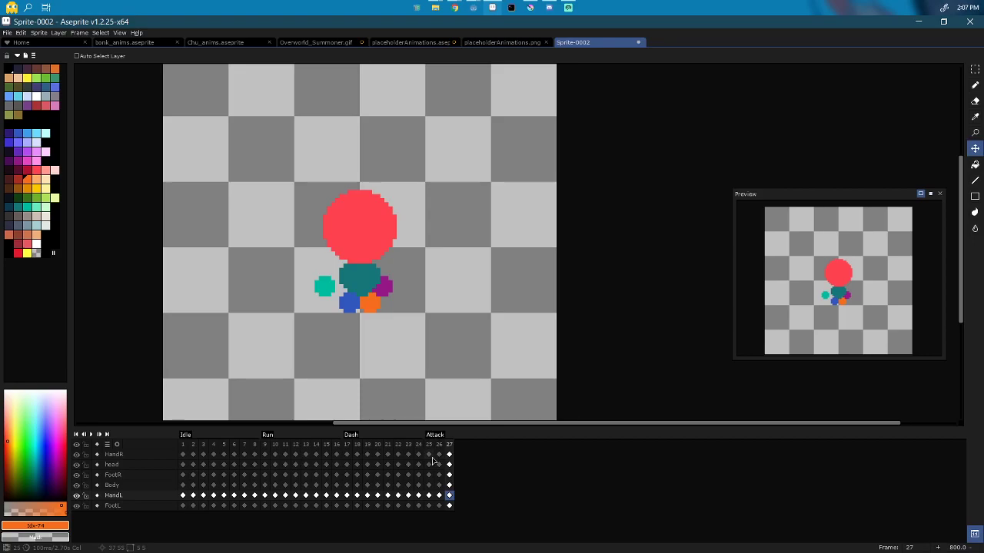
Step: Nudge the teal hand slightly up on frame 25, undoing an accidental whole-pose move
{"action": "left_click", "coordinate": [430, 455]}
{"action": "left_click", "coordinate": [429, 445]}
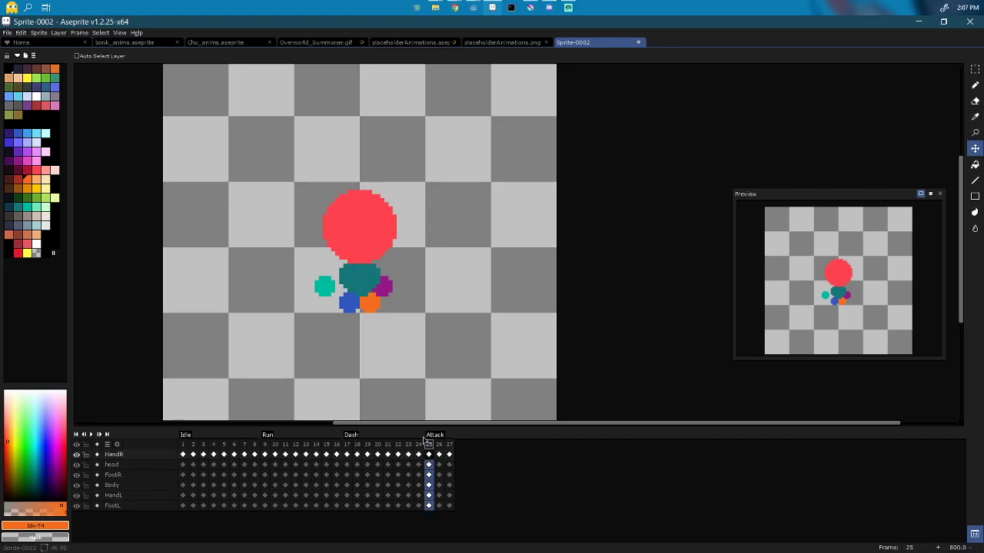
{"action": "mouse_move", "coordinate": [335, 297]}
{"action": "left_mouse_down"}
{"action": "mouse_move", "coordinate": [337, 287]}
{"action": "mouse_move", "coordinate": [334, 300]}
{"action": "left_mouse_up"}
{"action": "key", "text": "ctrl+z"}
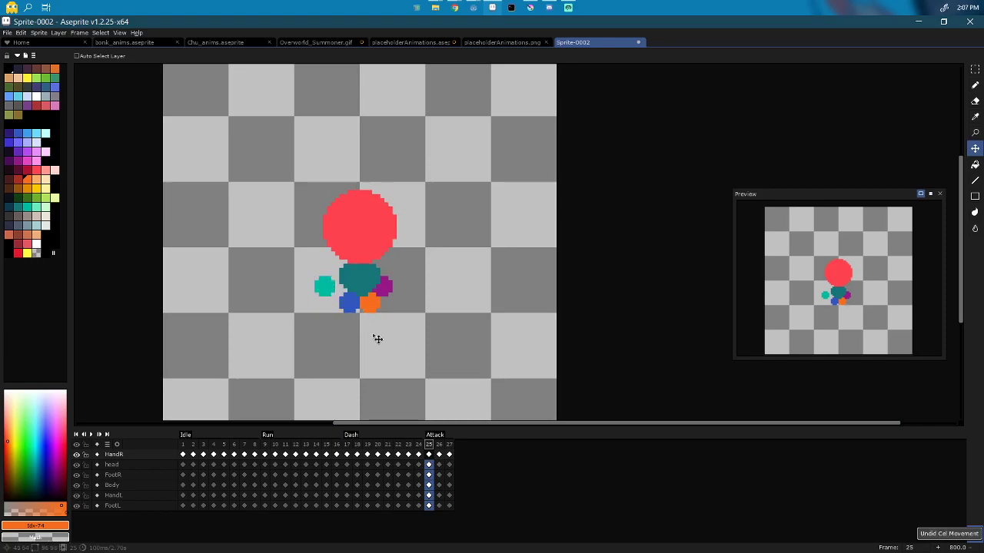
{"action": "left_click", "coordinate": [428, 456]}
{"action": "left_click_drag", "start_coordinate": [329, 290], "coordinate": [336, 289]}
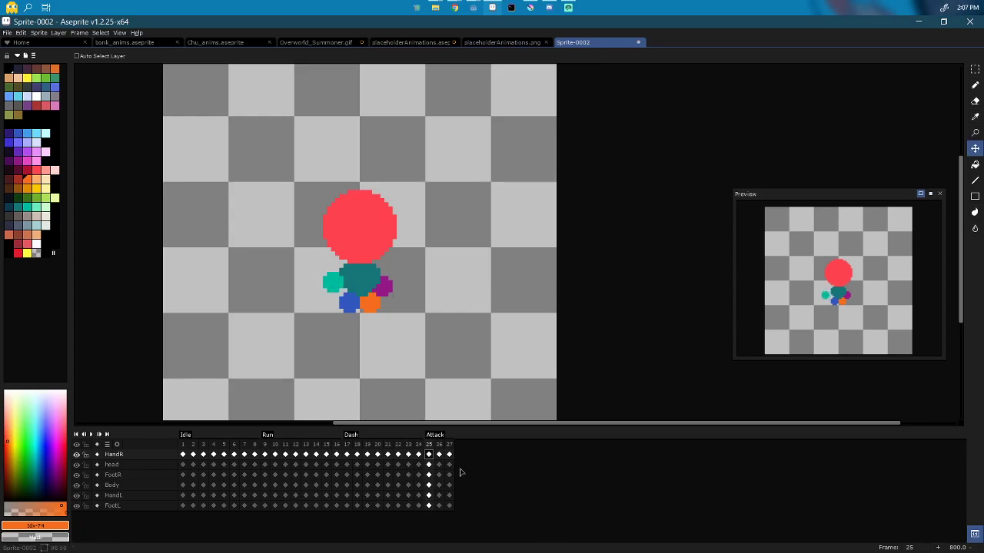
Step: Drag the teal hand out to the right of the body on frame 26, comparing with frame 27
{"action": "left_click", "coordinate": [439, 454]}
{"action": "left_click_drag", "start_coordinate": [360, 298], "coordinate": [482, 297]}
{"action": "key", "text": "Right"}
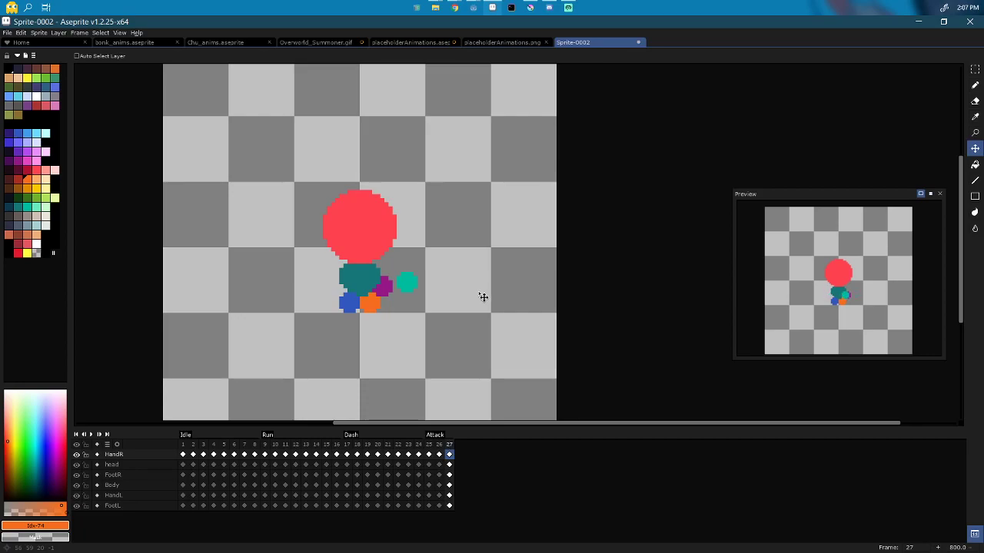
{"action": "key", "text": "Left"}
{"action": "left_click_drag", "start_coordinate": [405, 285], "coordinate": [434, 287]}
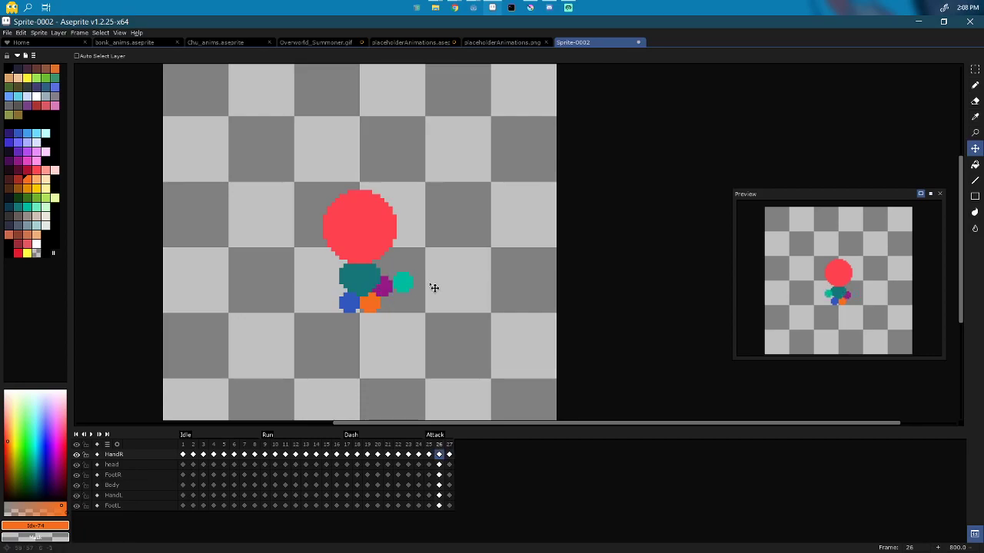
{"action": "key", "text": "Right"}
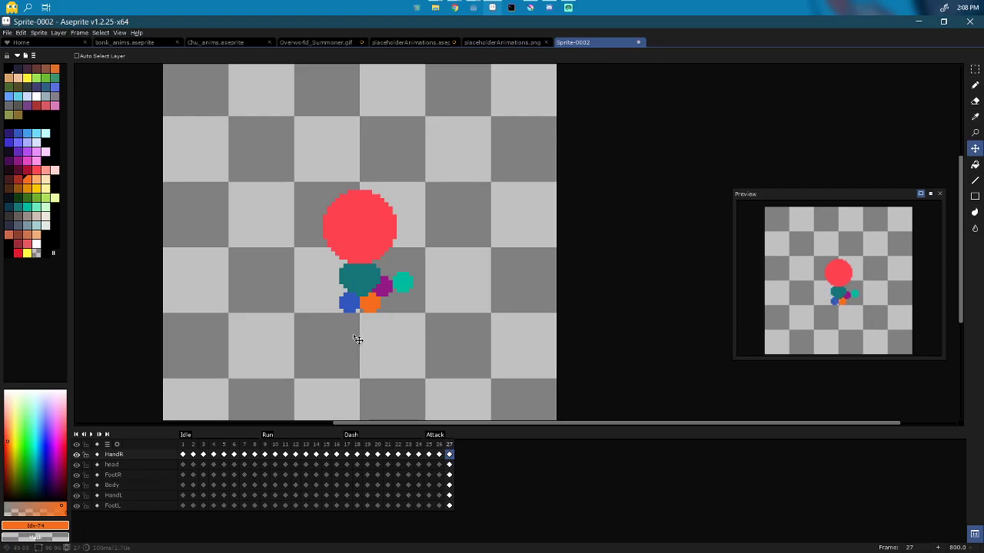
Step: Lower the teal hand to the body's lower left on frame 25
{"action": "key", "text": "Left"}
{"action": "key", "text": "Left"}
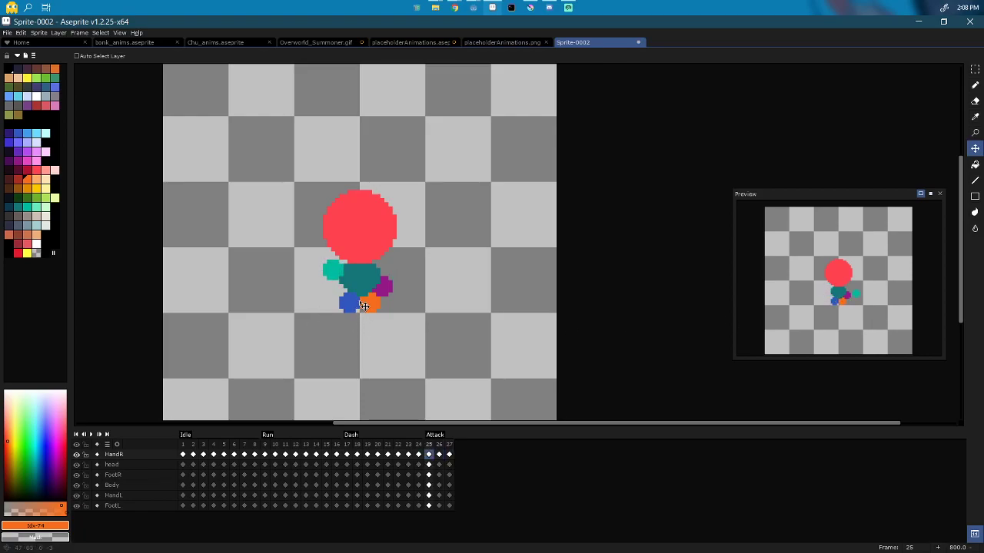
{"action": "left_click_drag", "start_coordinate": [364, 306], "coordinate": [368, 321]}
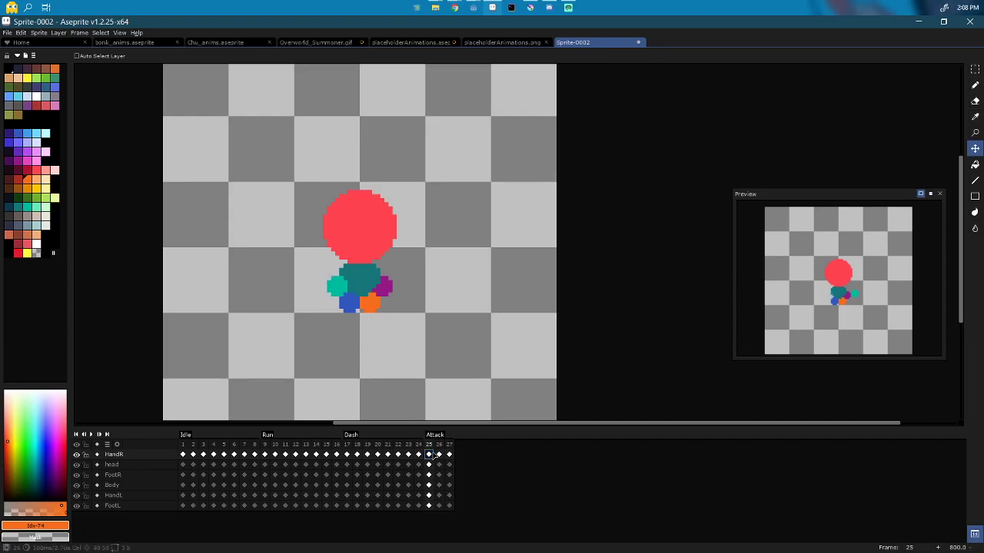
{"action": "left_click_drag", "start_coordinate": [435, 455], "coordinate": [449, 454]}
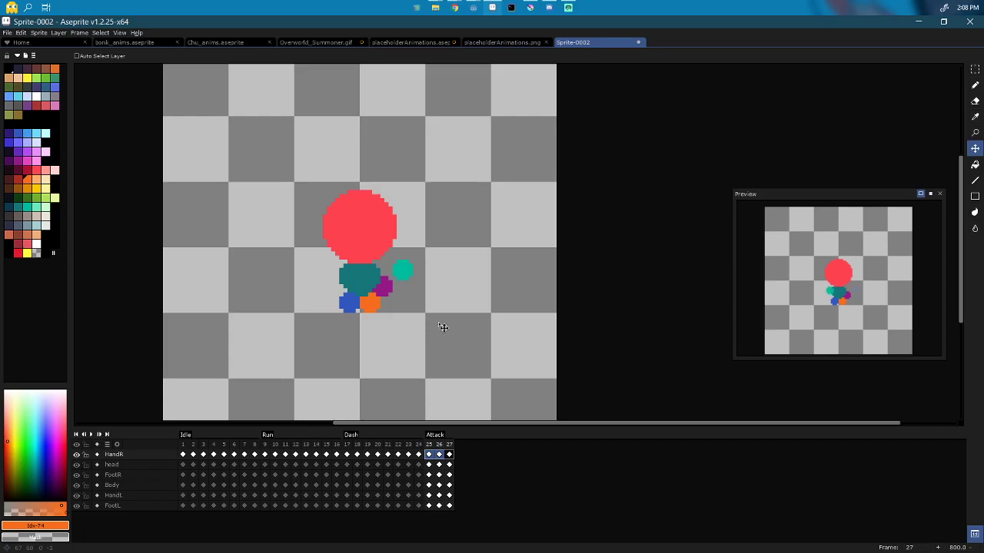
{"action": "left_click", "coordinate": [429, 465]}
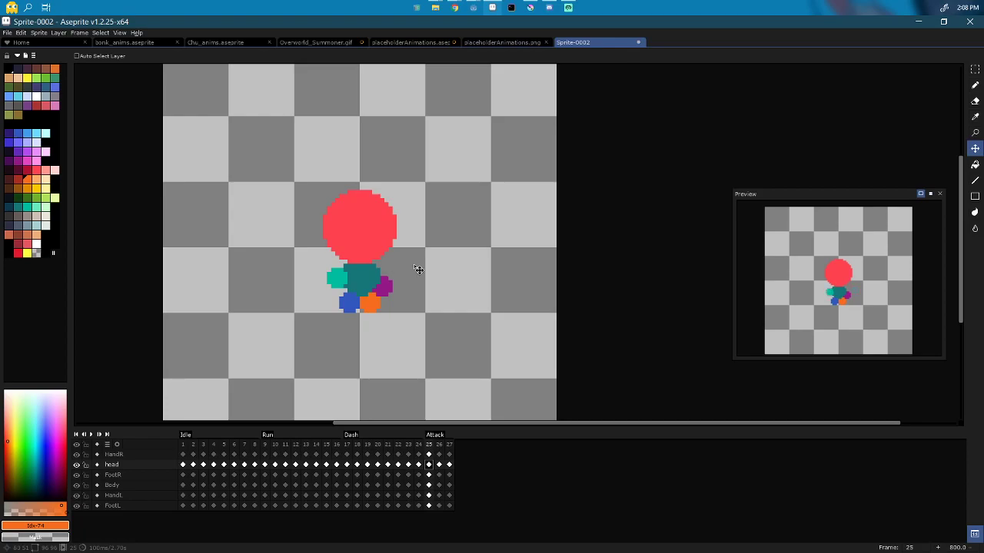
Step: Shift the red head slightly right on Attack frames 26 and 27
{"action": "key", "text": "Right"}
{"action": "left_click_drag", "start_coordinate": [356, 245], "coordinate": [382, 251]}
{"action": "key", "text": "Right"}
{"action": "key", "text": "Left"}
{"action": "key", "text": "Left"}
{"action": "key", "text": "Right"}
{"action": "key", "text": "Right"}
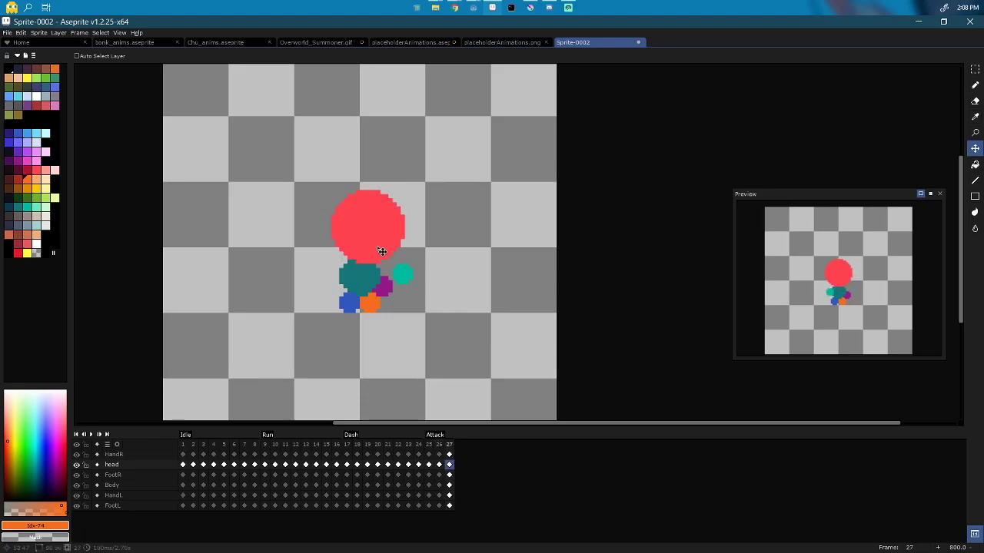
{"action": "left_click_drag", "start_coordinate": [382, 252], "coordinate": [384, 252]}
{"action": "key", "text": "Left"}
{"action": "key", "text": "Right"}
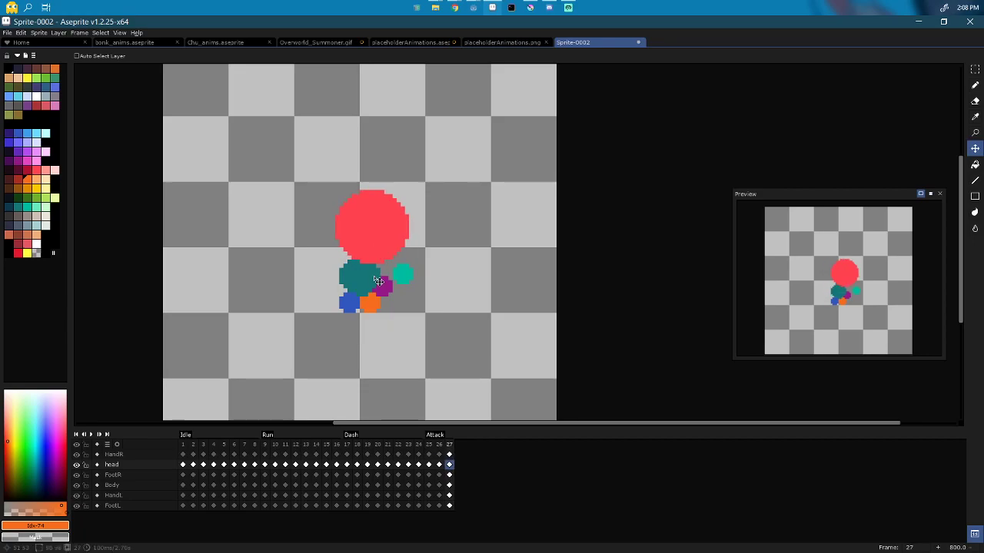
Step: On the FootR layer, move the blue foot a few pixels left on frame 27
{"action": "key", "text": "Down"}
{"action": "key", "text": "Down"}
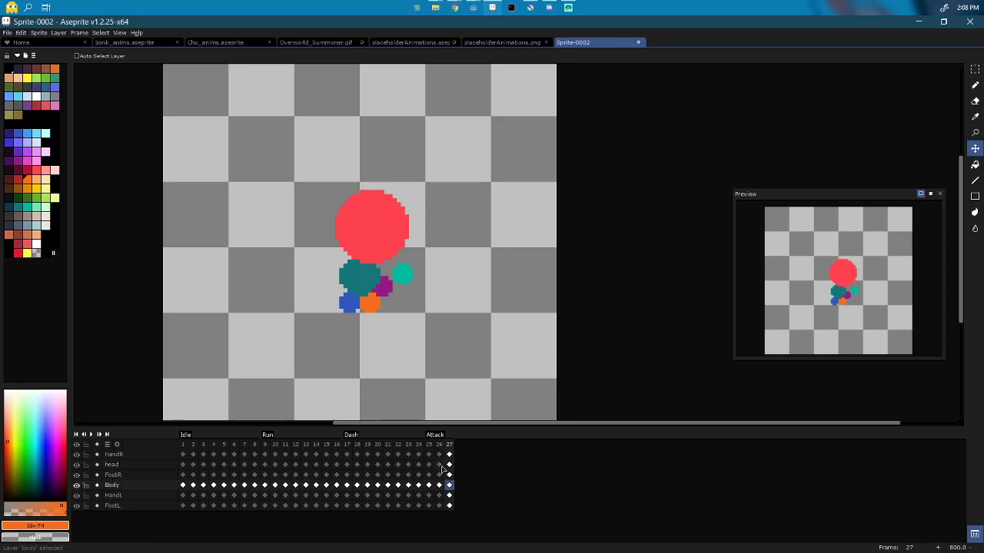
{"action": "key", "text": "Up"}
{"action": "left_click_drag", "start_coordinate": [361, 321], "coordinate": [357, 319]}
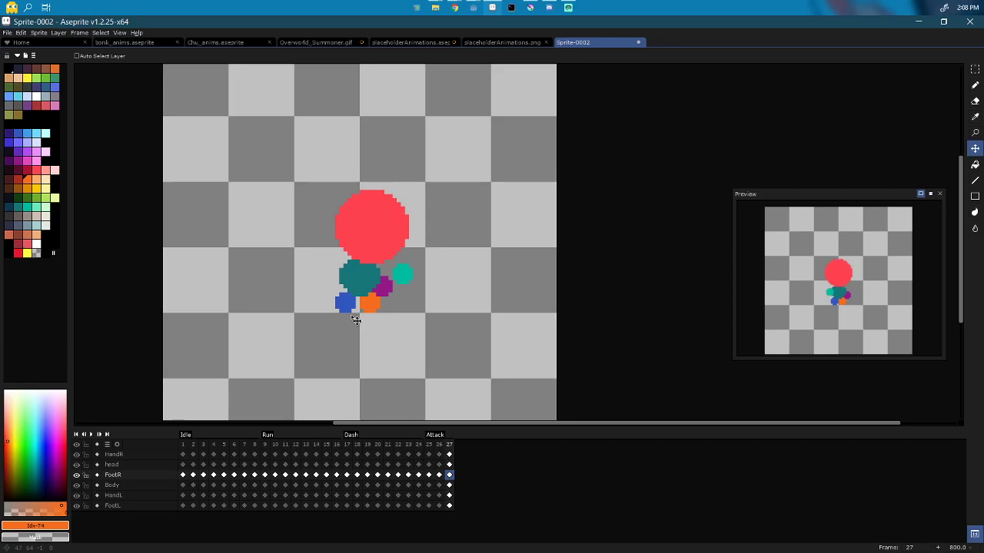
{"action": "left_click_drag", "start_coordinate": [356, 319], "coordinate": [350, 318]}
{"action": "key", "text": "Left"}
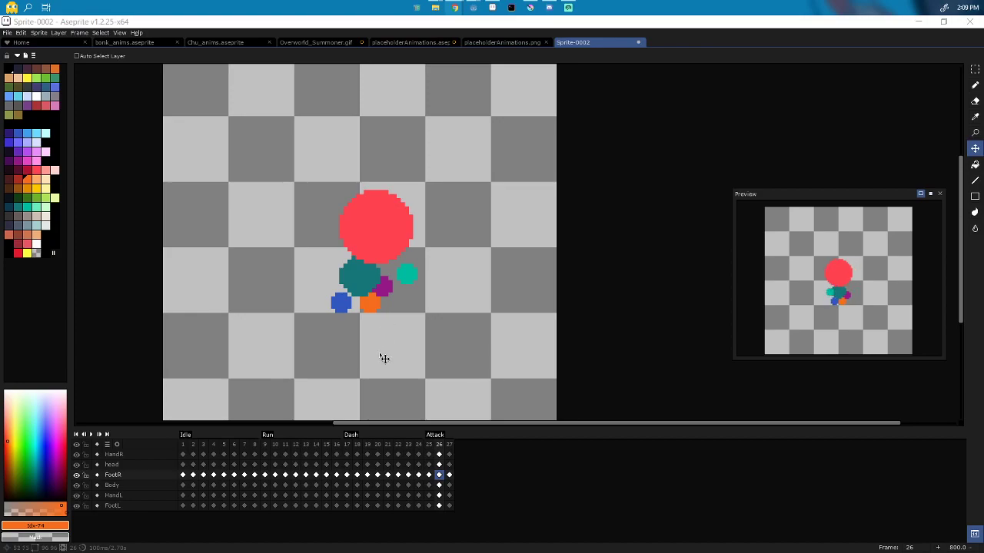
Step: On the HandL layer, move the purple hand up beside the body on frame 25
{"action": "left_click", "coordinate": [546, 367]}
{"action": "key", "text": "Down"}
{"action": "key", "text": "Down"}
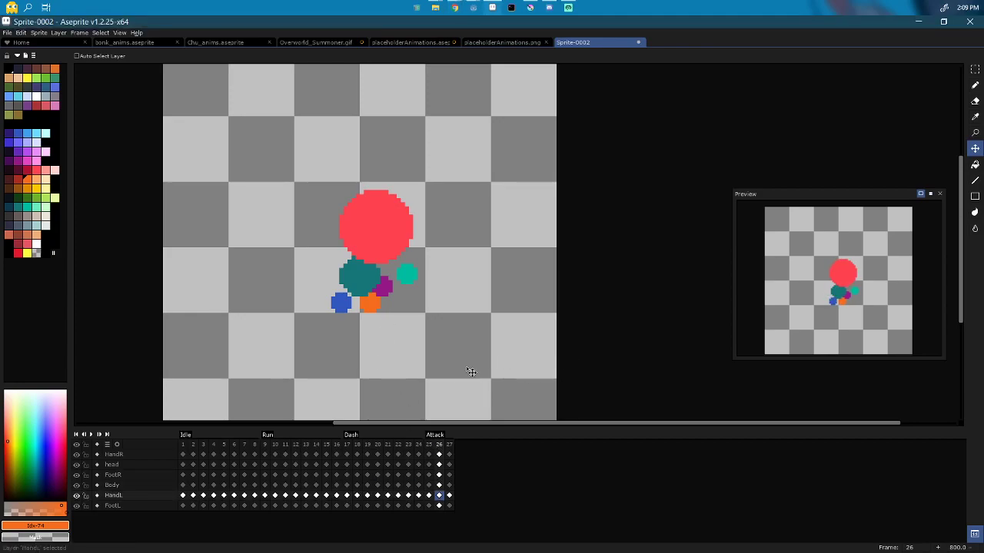
{"action": "key", "text": "Down"}
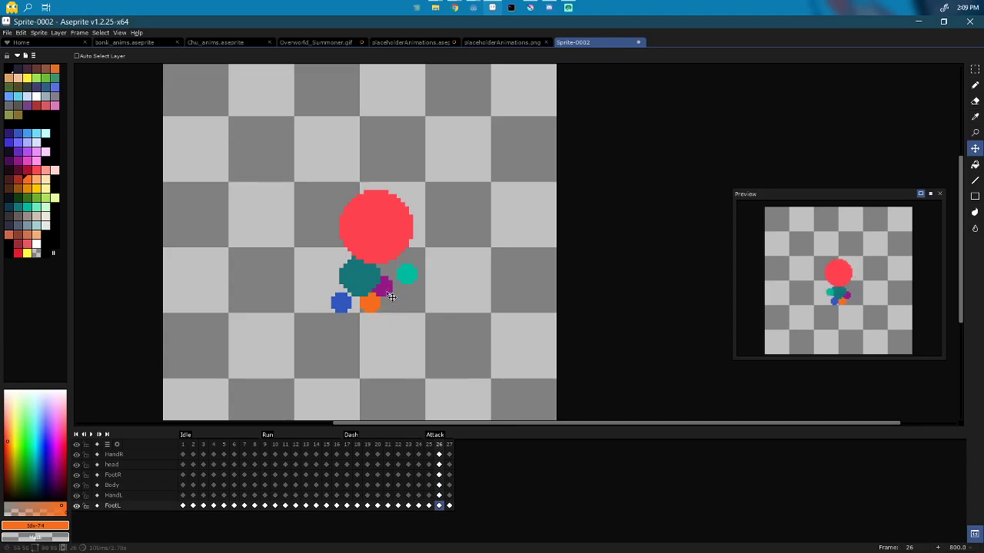
{"action": "key", "text": "Up"}
{"action": "key", "text": "Left"}
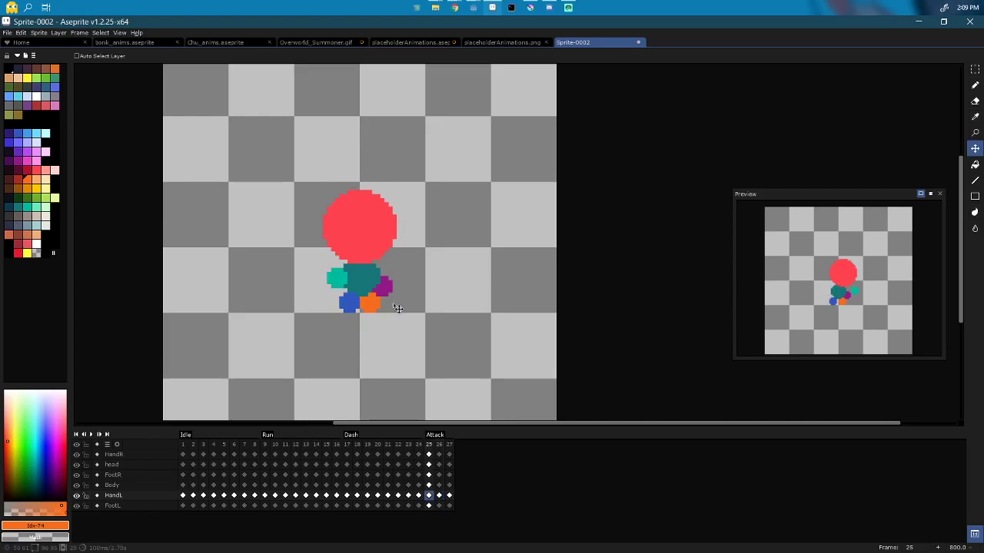
{"action": "left_click_drag", "start_coordinate": [392, 298], "coordinate": [320, 276]}
{"action": "key", "text": "Right"}
{"action": "key", "text": "Right"}
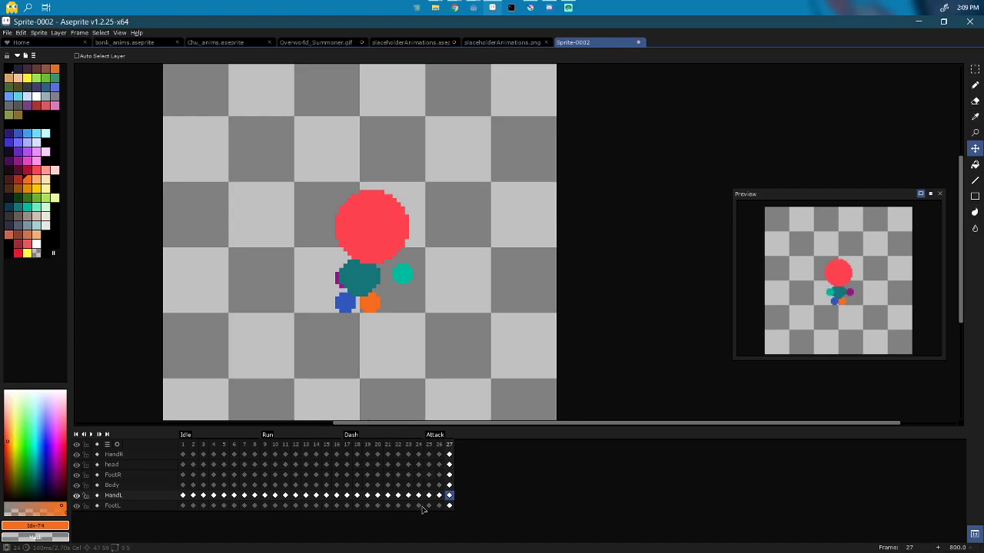
Step: Adjust the orange foot on frames 25–27, placing frame 25's foot beside the blue one
{"action": "left_click_drag", "start_coordinate": [429, 506], "coordinate": [449, 505]}
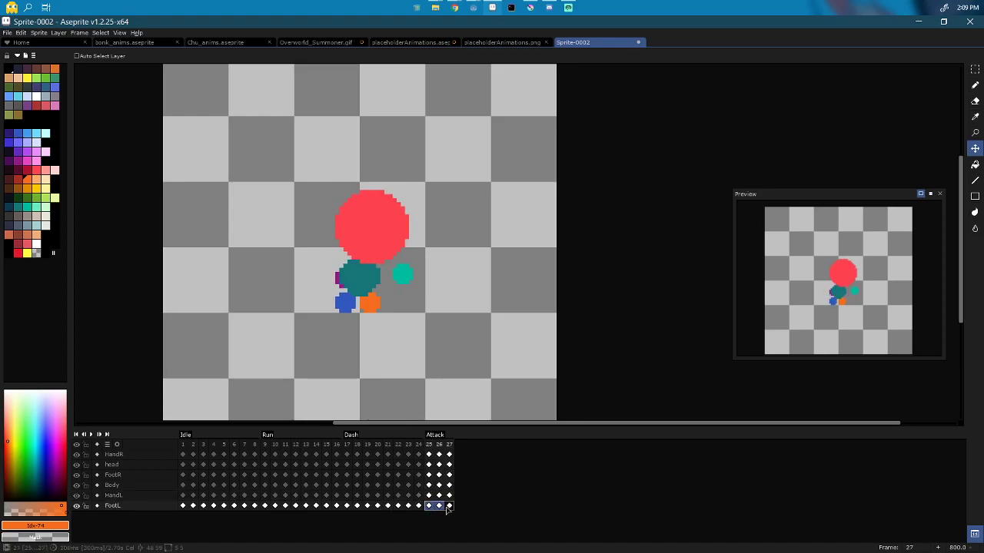
{"action": "left_click_drag", "start_coordinate": [380, 305], "coordinate": [388, 306]}
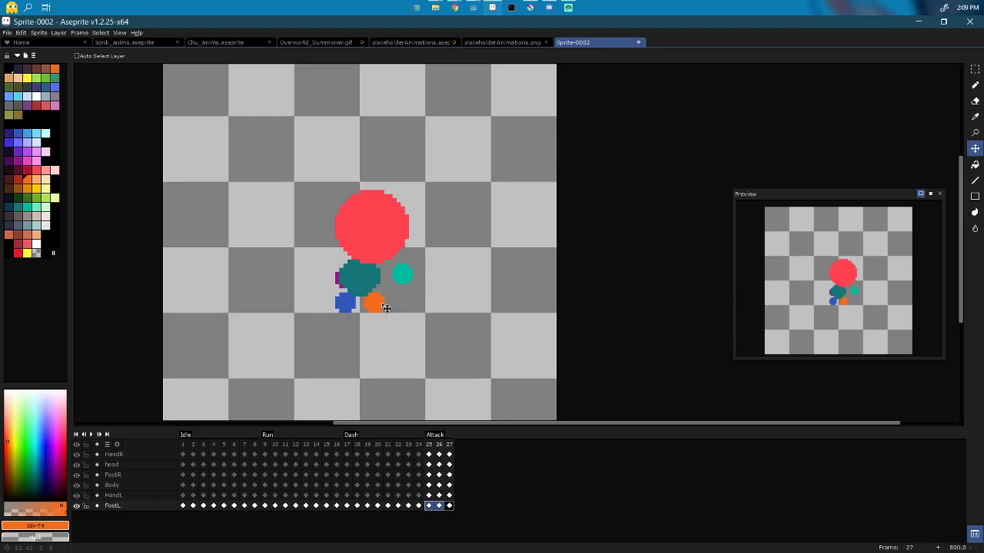
{"action": "left_click_drag", "start_coordinate": [386, 307], "coordinate": [382, 308]}
{"action": "left_click", "coordinate": [428, 505]}
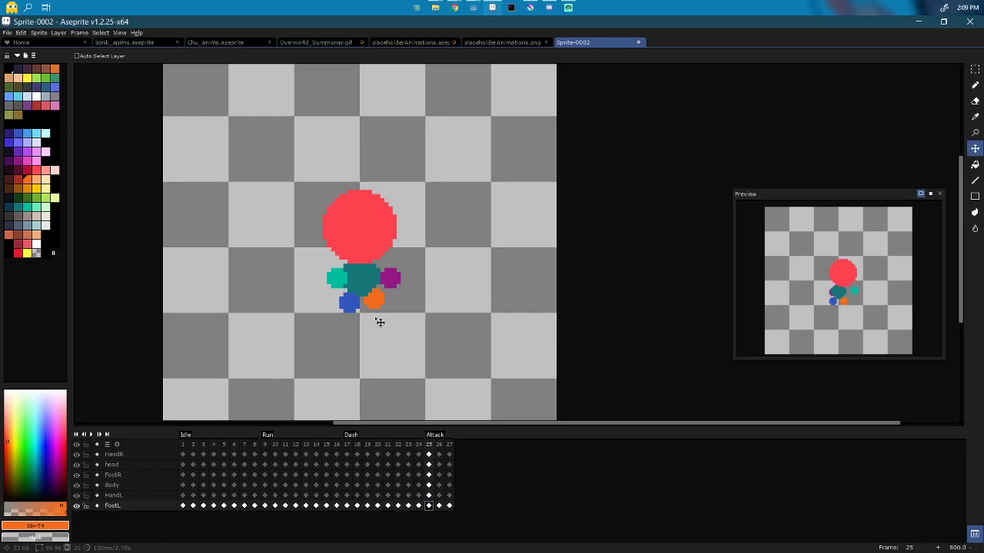
{"action": "mouse_move", "coordinate": [382, 306]}
{"action": "left_mouse_down"}
{"action": "mouse_move", "coordinate": [380, 299]}
{"action": "mouse_move", "coordinate": [379, 325]}
{"action": "left_mouse_up"}
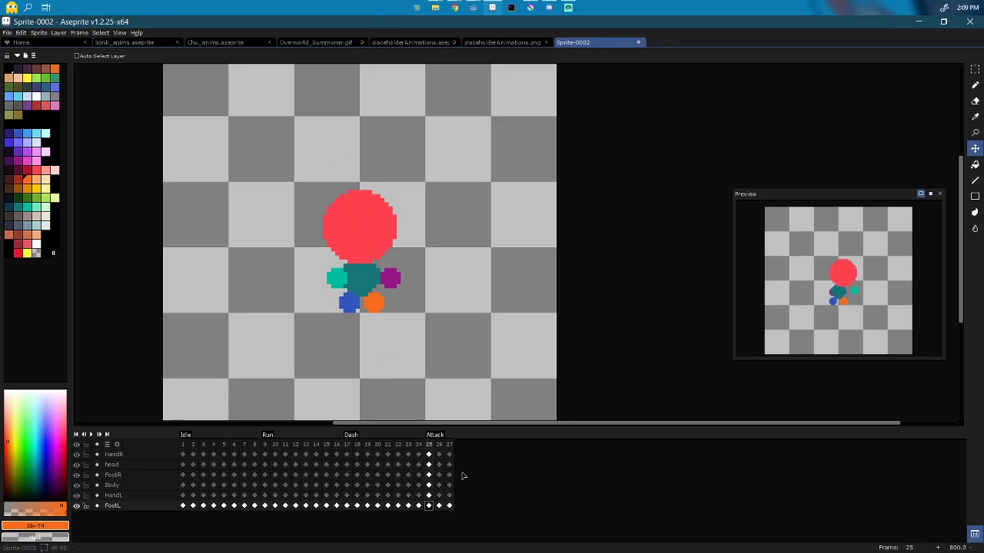
Step: Copy frame 1 to after frame 27 and add frames until the timeline reaches 36
{"action": "left_click", "coordinate": [183, 444]}
{"action": "left_click_drag", "start_coordinate": [184, 446], "coordinate": [471, 450]}
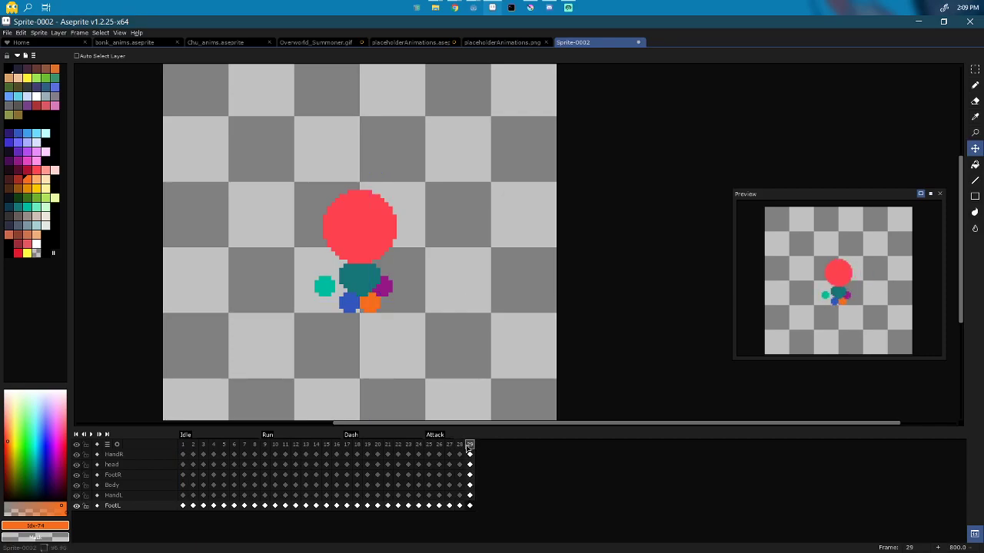
{"action": "key", "text": "alt+n"}
{"action": "key", "text": "alt+n"}
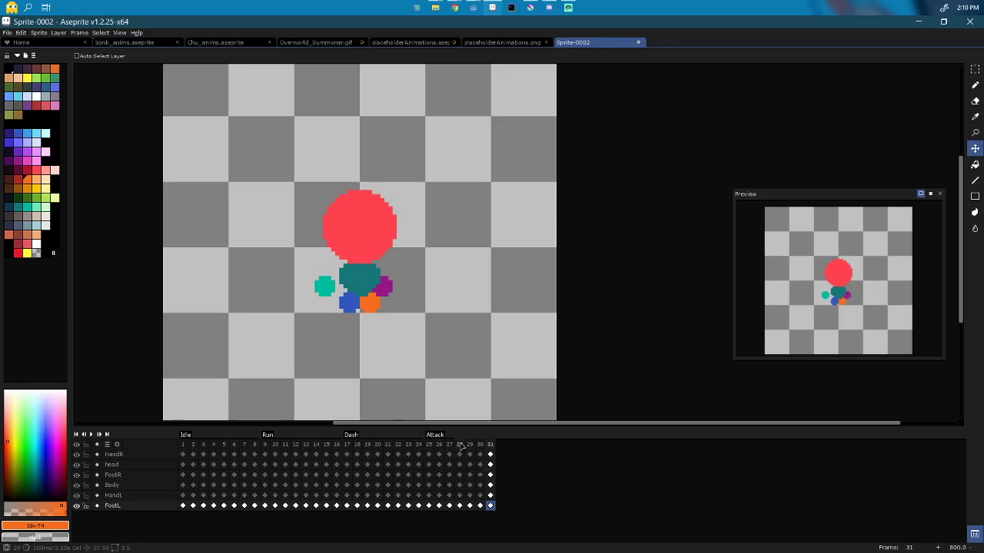
{"action": "key", "text": "alt+n"}
{"action": "key", "text": "alt+n"}
{"action": "key", "text": "alt+n"}
{"action": "key", "text": "alt+n"}
{"action": "key", "text": "alt+n"}
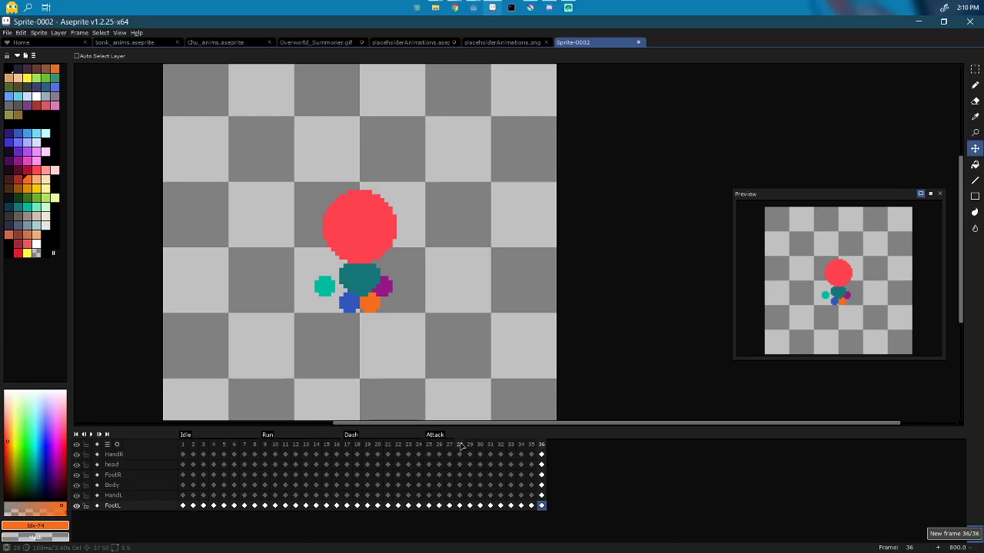
Step: Add a separate single-frame tag to each of frames 28 through 31
{"action": "left_click", "coordinate": [462, 446]}
{"action": "right_click", "coordinate": [461, 446]}
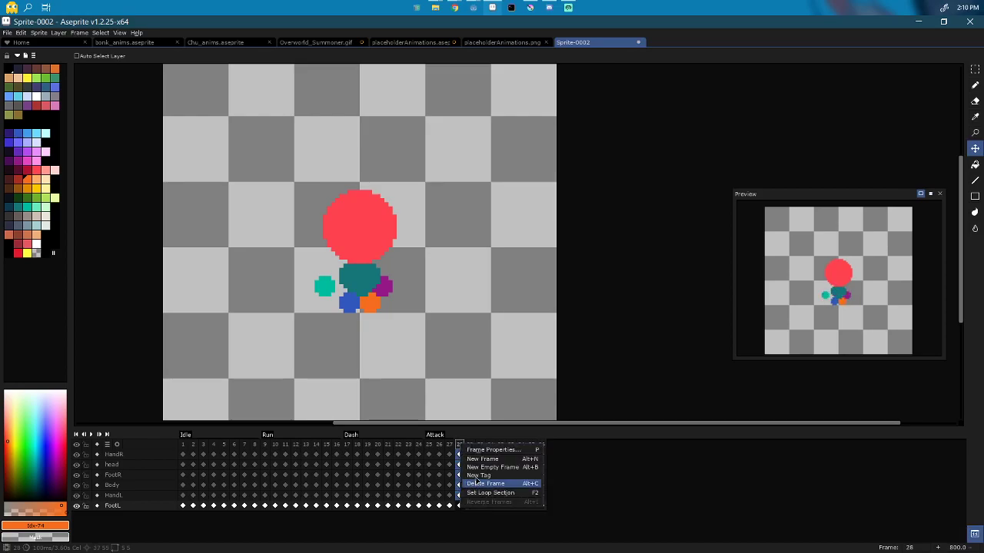
{"action": "left_click", "coordinate": [477, 475]}
{"action": "key", "text": "Escape"}
{"action": "left_click", "coordinate": [470, 449]}
{"action": "right_click", "coordinate": [470, 449]}
{"action": "left_click", "coordinate": [486, 480]}
{"action": "key", "text": "Escape"}
{"action": "left_click", "coordinate": [480, 450]}
{"action": "right_click", "coordinate": [480, 450]}
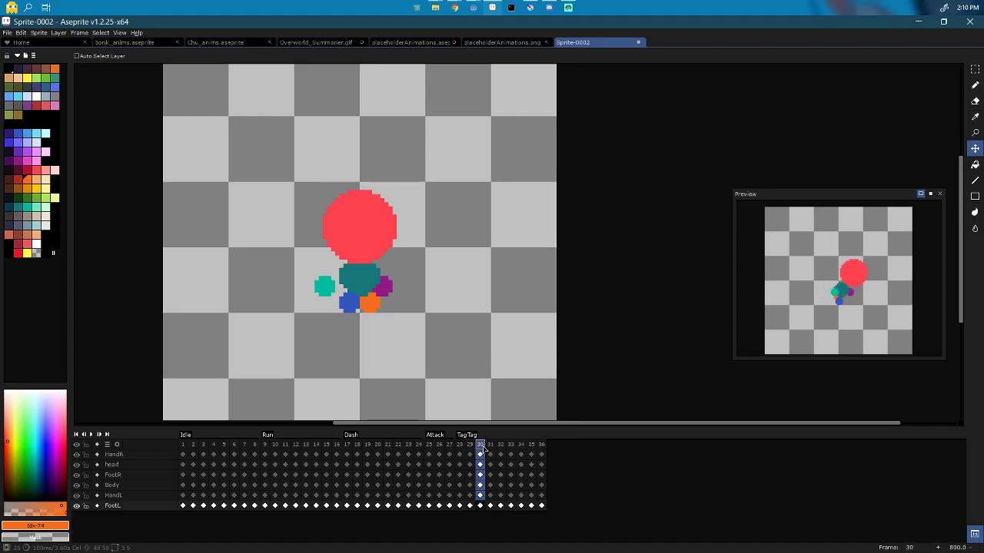
{"action": "left_click", "coordinate": [495, 480]}
{"action": "key", "text": "Escape"}
{"action": "left_click", "coordinate": [490, 452]}
{"action": "right_click", "coordinate": [492, 451]}
{"action": "left_click", "coordinate": [507, 479]}
{"action": "key", "text": "Escape"}
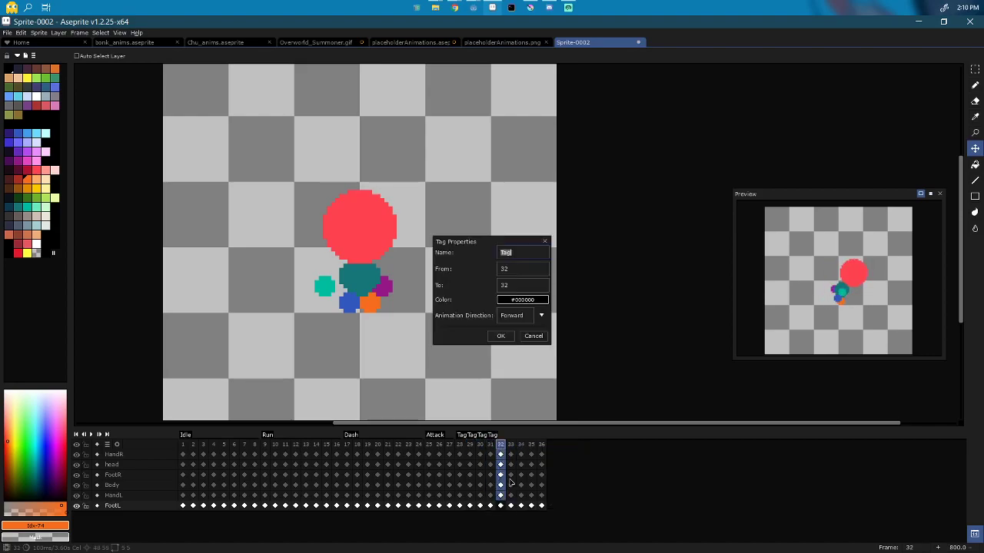
Step: Add a separate single-frame tag to each of frames 32 through 36
{"action": "left_click", "coordinate": [509, 469]}
{"action": "right_click", "coordinate": [511, 444]}
{"action": "left_click", "coordinate": [525, 477]}
{"action": "key", "text": "Return"}
{"action": "right_click", "coordinate": [521, 444]}
{"action": "left_click", "coordinate": [527, 475]}
{"action": "key", "text": "Return"}
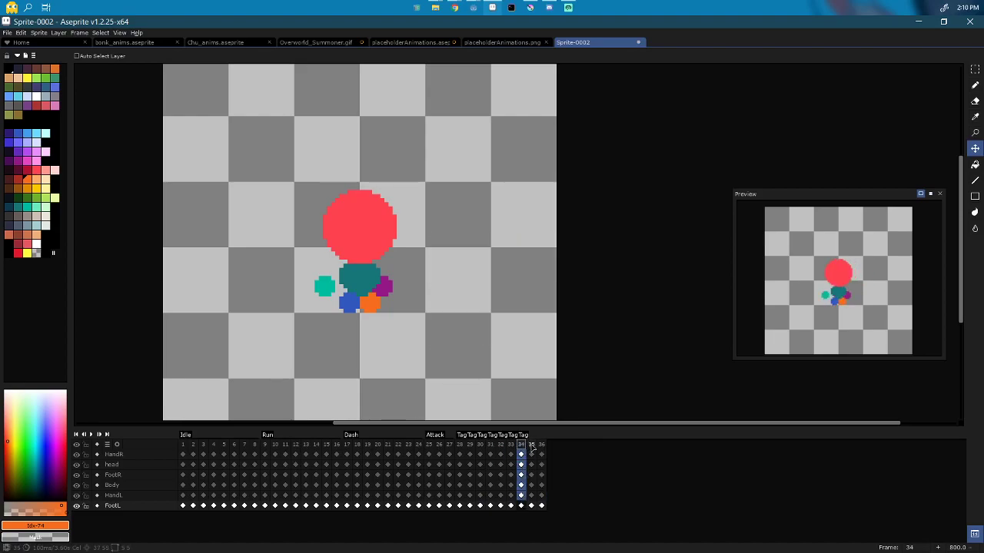
{"action": "right_click", "coordinate": [532, 445]}
{"action": "left_click", "coordinate": [540, 479]}
{"action": "key", "text": "Return"}
{"action": "right_click", "coordinate": [541, 445]}
{"action": "left_click", "coordinate": [541, 478]}
{"action": "key", "text": "Return"}
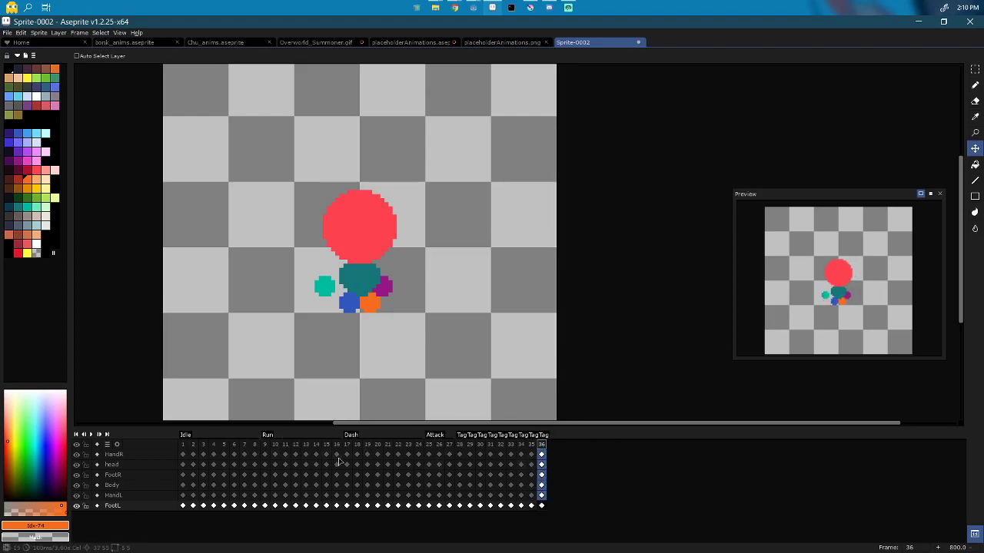
Step: Open Export Sprite Sheet from the File menu and bring the preview into view
{"action": "left_click", "coordinate": [20, 33]}
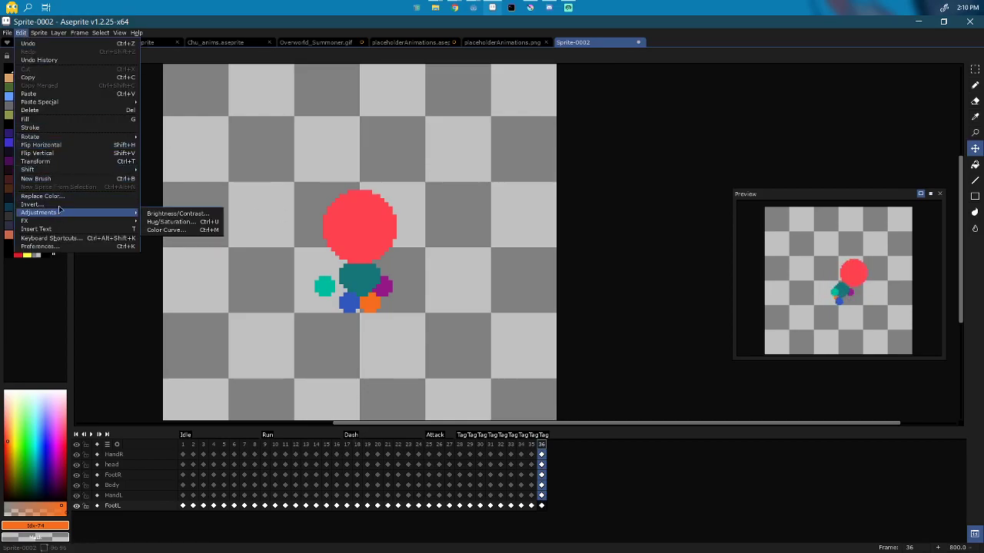
{"action": "left_click", "coordinate": [7, 33]}
{"action": "left_click", "coordinate": [6, 33]}
{"action": "left_click", "coordinate": [31, 118]}
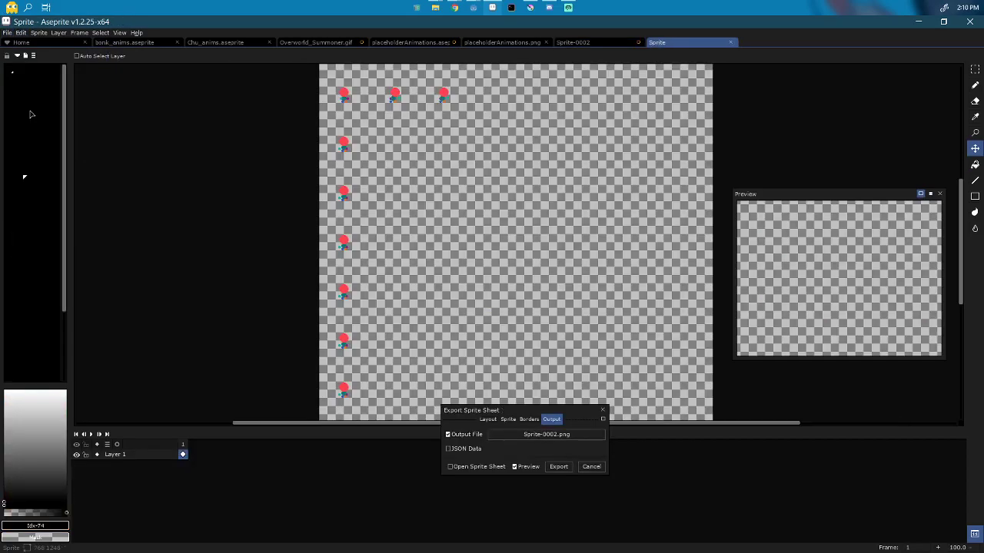
{"action": "scroll", "coordinate": [411, 221], "scroll_direction": "down", "scroll_amount": 1}
{"action": "left_click_drag", "start_coordinate": [409, 219], "coordinate": [365, 243]}
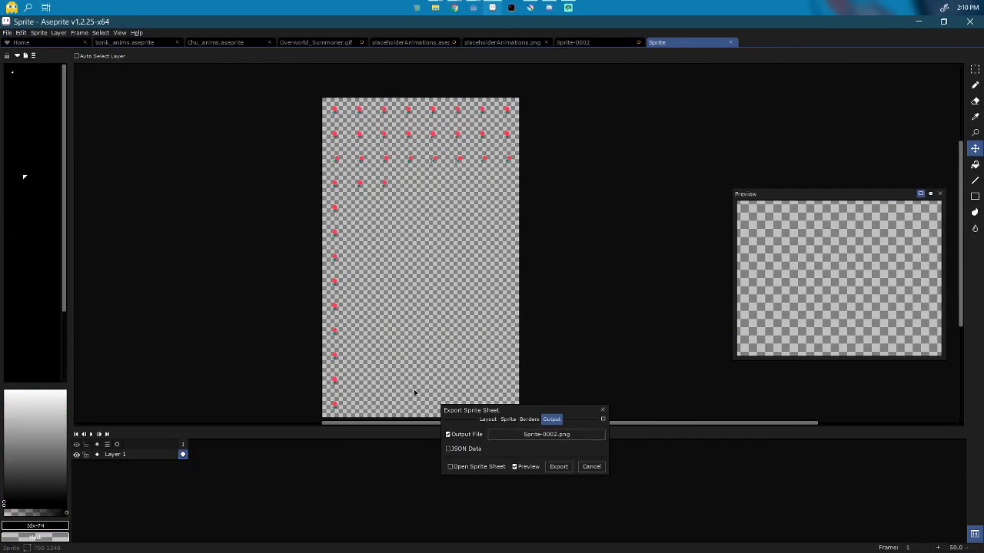
Step: Set the sheet type to By Rows after briefly trying Horizontal Strip
{"action": "left_click", "coordinate": [488, 419]}
{"action": "left_click", "coordinate": [513, 434]}
{"action": "left_click", "coordinate": [512, 450]}
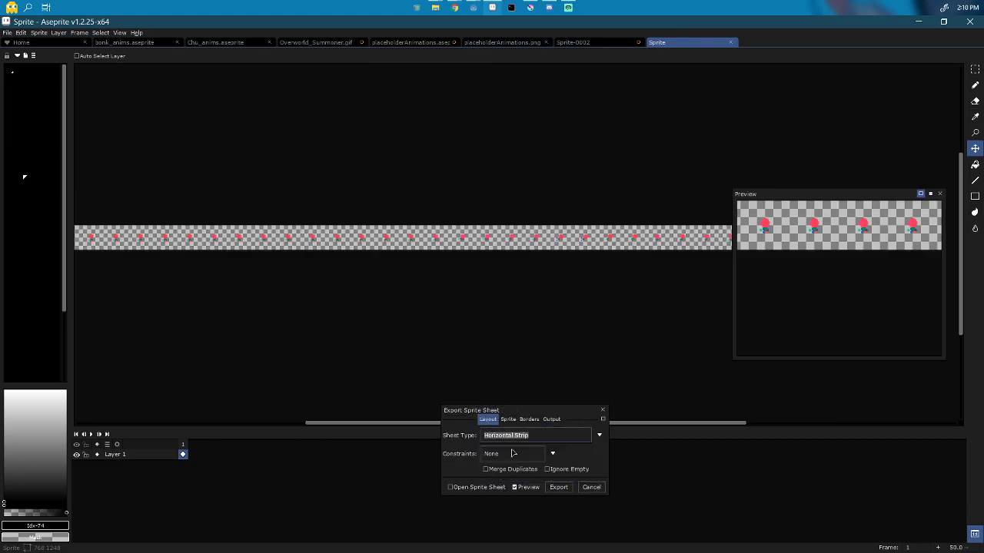
{"action": "left_click", "coordinate": [508, 419]}
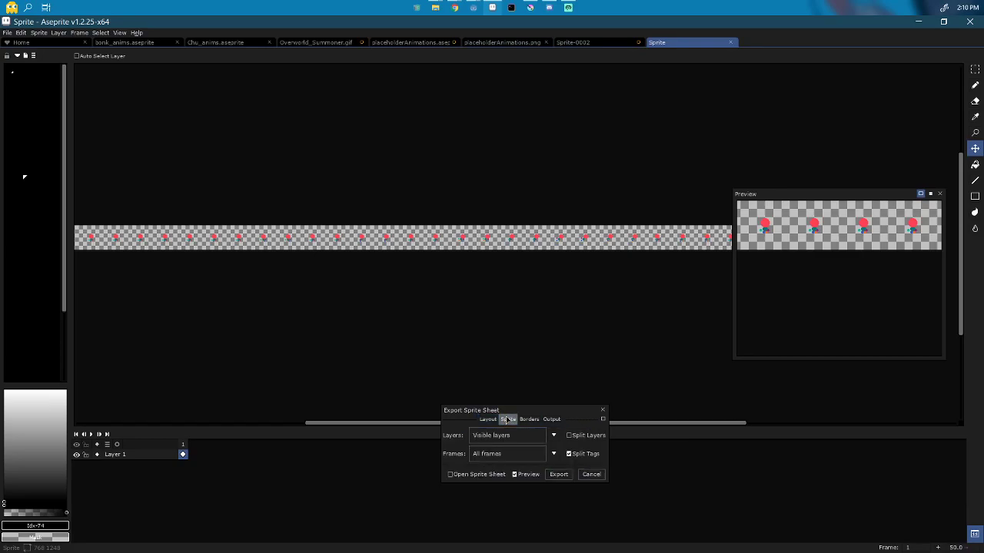
{"action": "left_click", "coordinate": [529, 419]}
{"action": "left_click", "coordinate": [551, 419]}
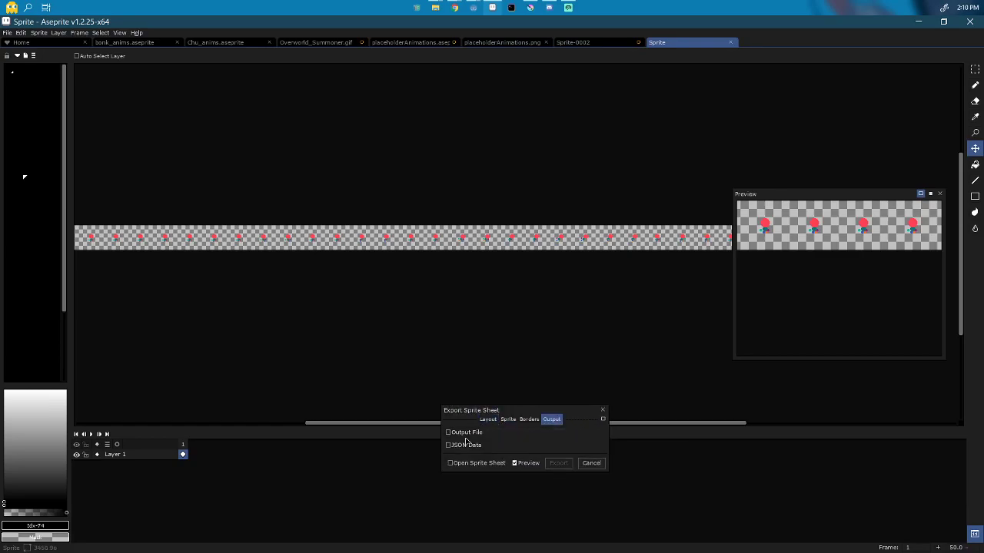
{"action": "left_click", "coordinate": [484, 419]}
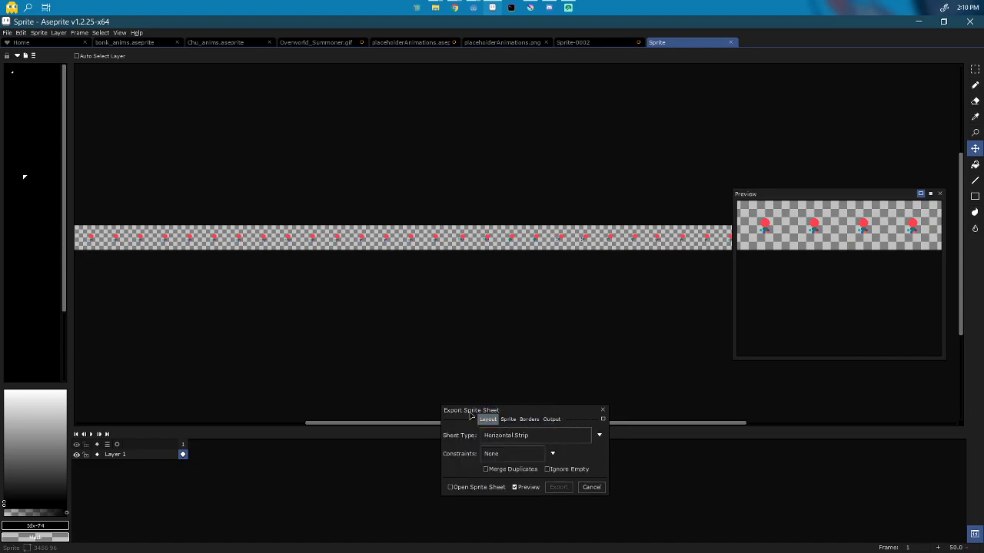
{"action": "left_click", "coordinate": [510, 436]}
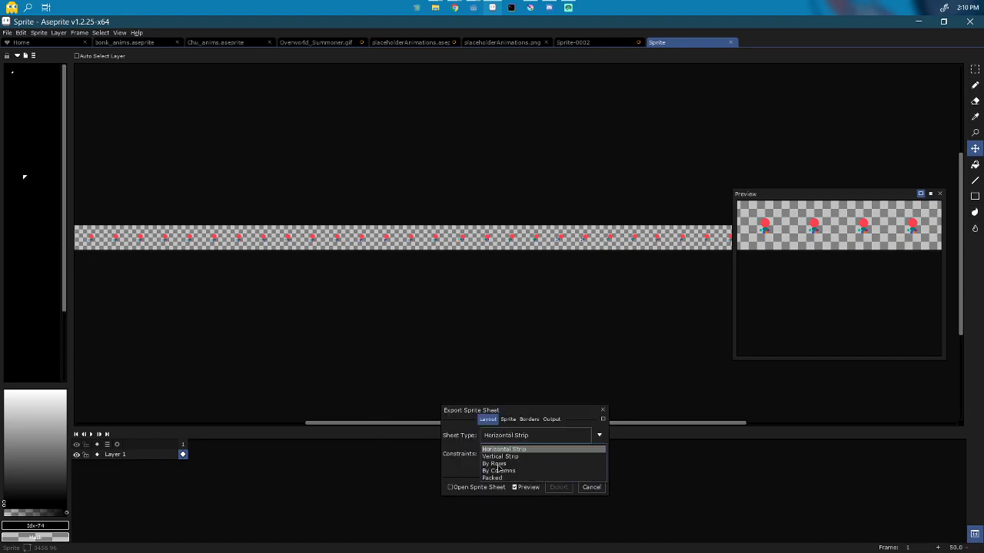
{"action": "left_click", "coordinate": [497, 464]}
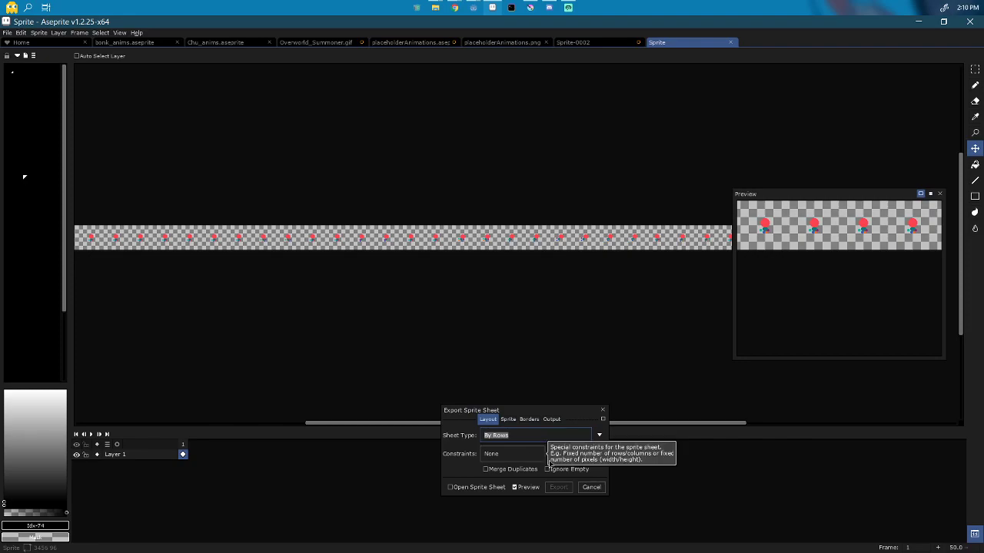
Step: Leave Merge Duplicates off and constrain the sheet to a fixed 8 columns
{"action": "left_click", "coordinate": [490, 471]}
{"action": "left_click", "coordinate": [497, 470]}
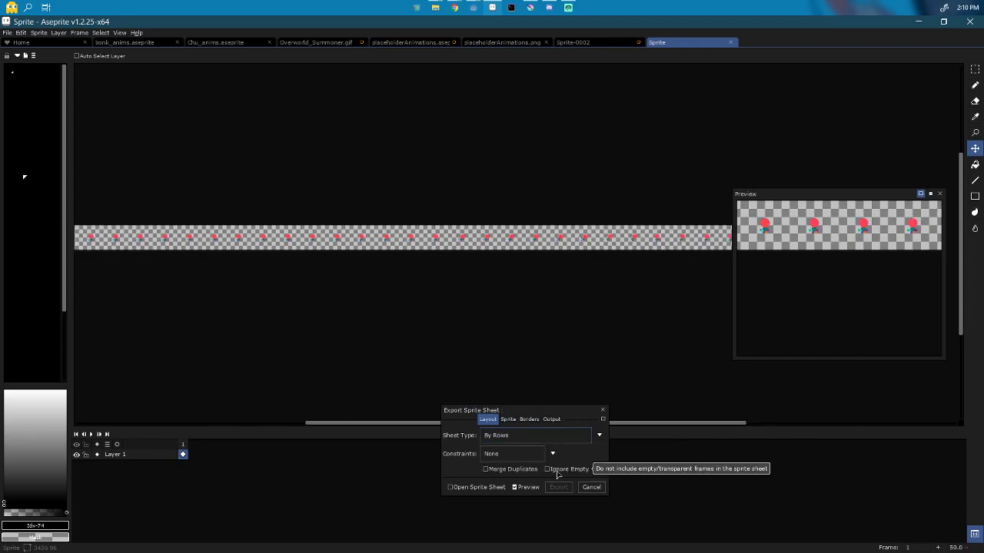
{"action": "left_click", "coordinate": [508, 419]}
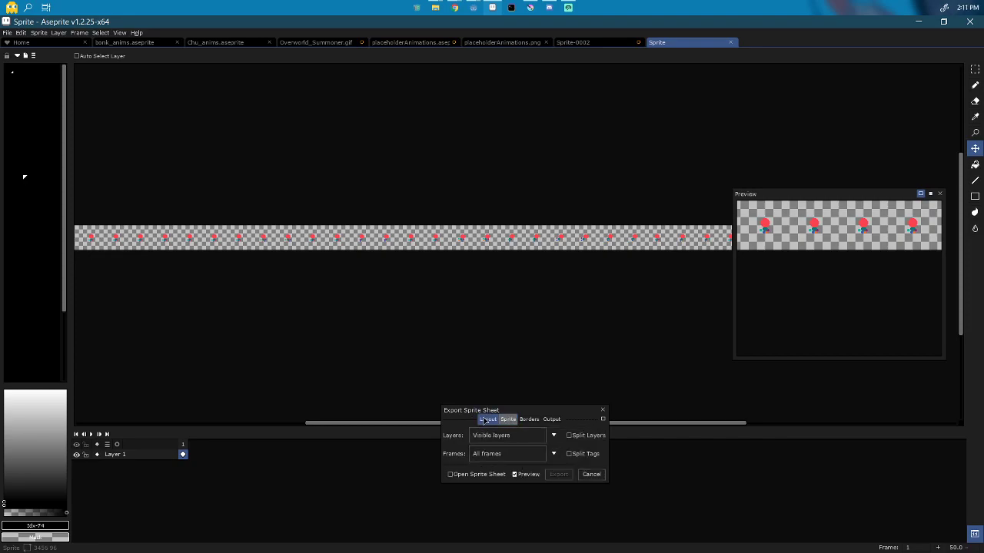
{"action": "left_click", "coordinate": [488, 419]}
{"action": "left_click", "coordinate": [496, 457]}
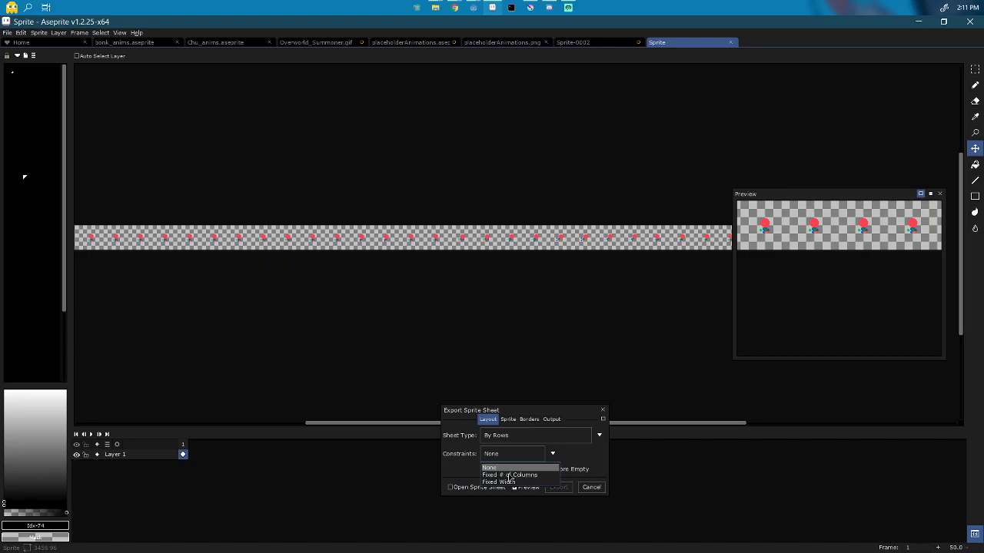
{"action": "left_click", "coordinate": [509, 475]}
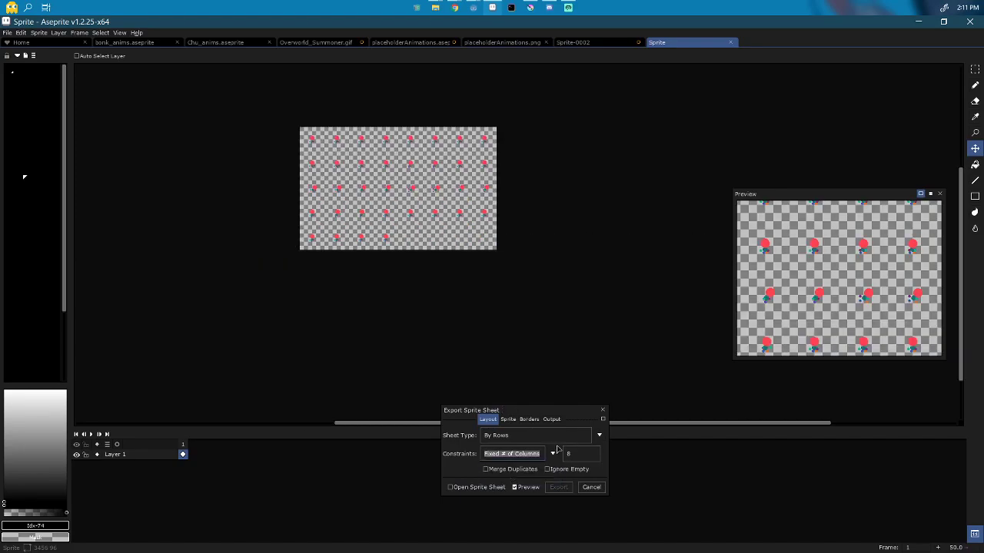
Step: Zoom and pan the preview to check the 8-column grid, then view the Sprite options
{"action": "scroll", "coordinate": [437, 211], "scroll_direction": "up", "scroll_amount": 1}
{"action": "scroll", "coordinate": [436, 212], "scroll_direction": "up", "scroll_amount": 1}
{"action": "left_click_drag", "start_coordinate": [437, 211], "coordinate": [470, 264]}
{"action": "scroll", "coordinate": [470, 264], "scroll_direction": "down", "scroll_amount": 1}
{"action": "left_click_drag", "start_coordinate": [304, 172], "coordinate": [310, 197]}
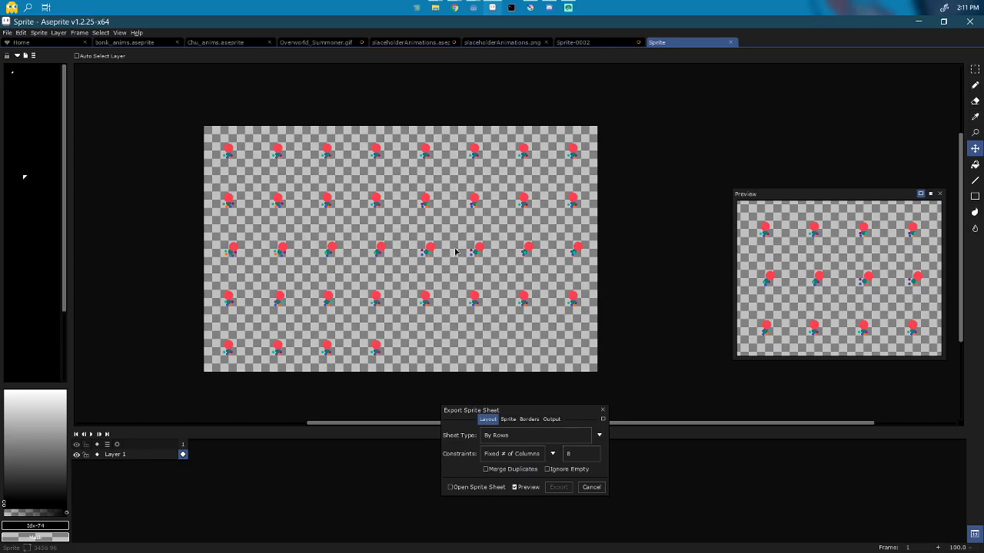
{"action": "left_click", "coordinate": [511, 459]}
{"action": "left_click", "coordinate": [511, 458]}
{"action": "left_click", "coordinate": [509, 420]}
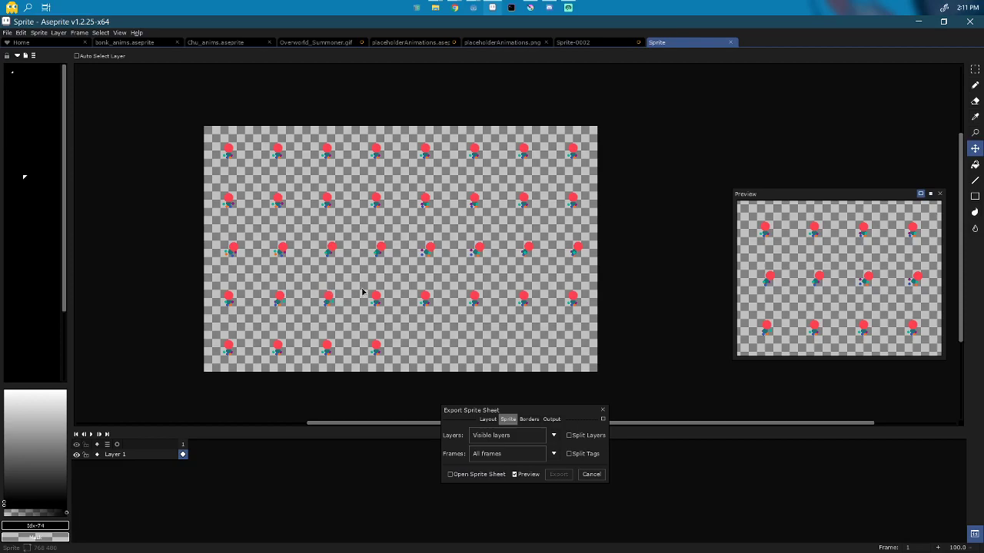
Step: Enable Split Tags so each tag starts its own row in the sheet
{"action": "left_click", "coordinate": [569, 454]}
{"action": "scroll", "coordinate": [418, 384], "scroll_direction": "down", "scroll_amount": 1}
{"action": "left_click_drag", "start_coordinate": [415, 377], "coordinate": [385, 266]}
{"action": "scroll", "coordinate": [385, 267], "scroll_direction": "up", "scroll_amount": 1}
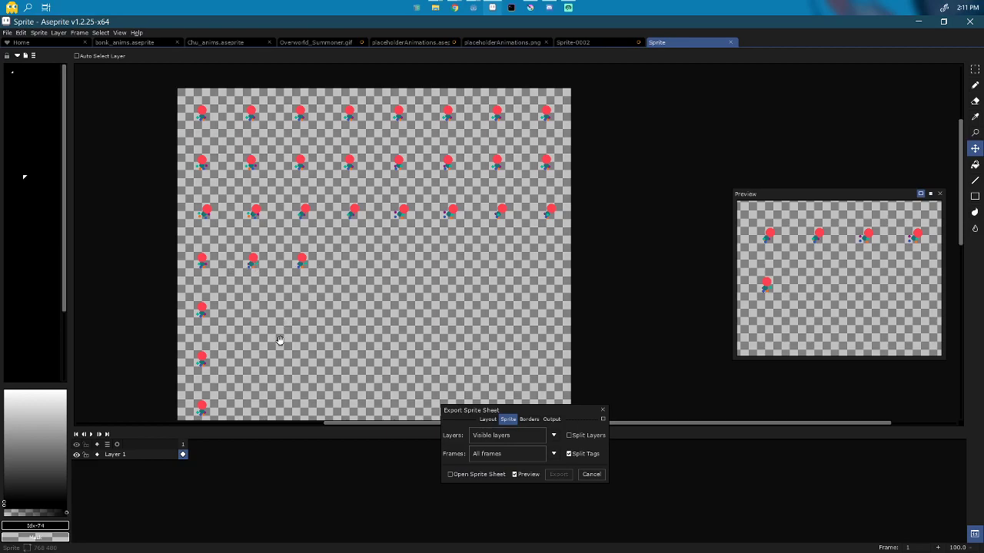
{"action": "left_click_drag", "start_coordinate": [281, 345], "coordinate": [296, 184]}
Step: Inspect the re-laid-out sheet's rows and bring up the Output file settings
{"action": "scroll", "coordinate": [230, 125], "scroll_direction": "down", "scroll_amount": 1}
{"action": "scroll", "coordinate": [266, 217], "scroll_direction": "down", "scroll_amount": 2}
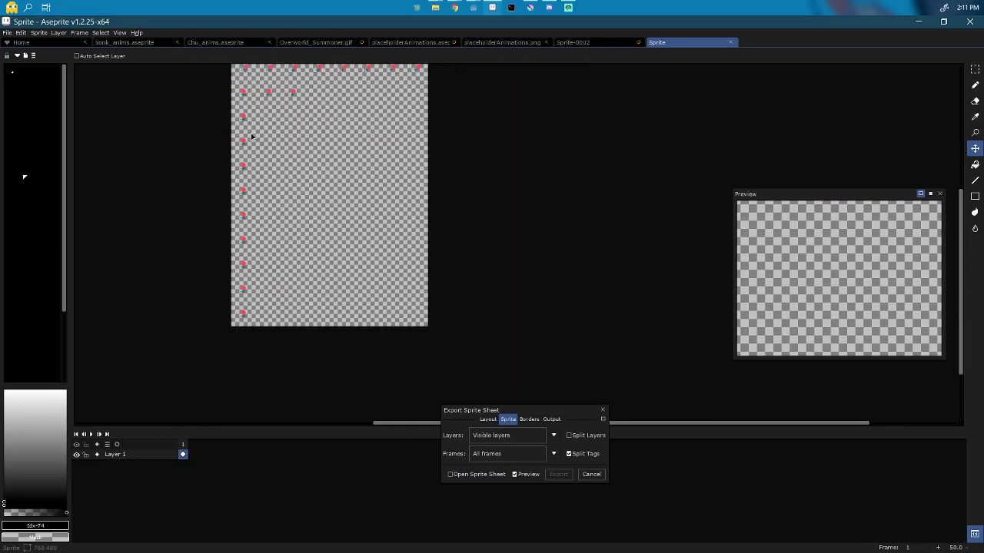
{"action": "left_click_drag", "start_coordinate": [248, 113], "coordinate": [244, 142]}
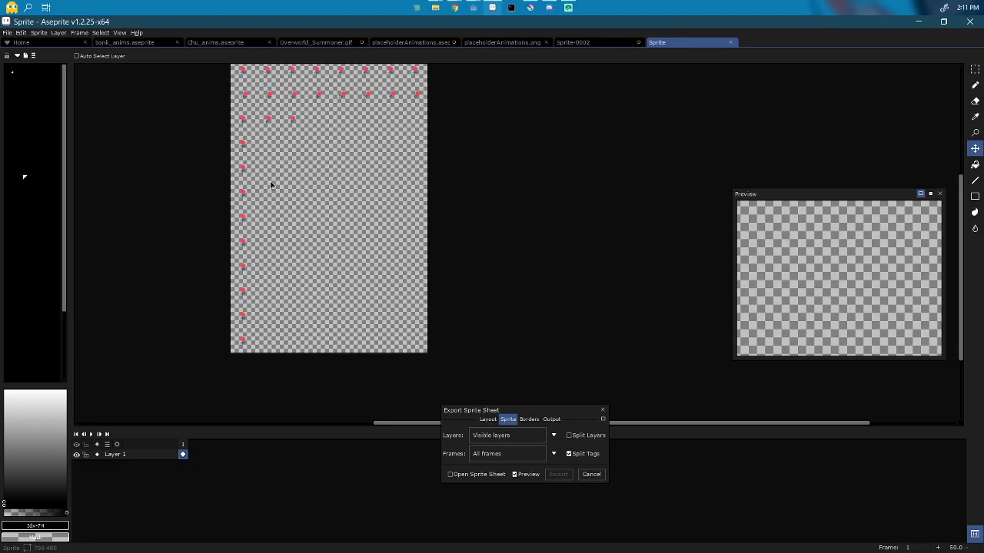
{"action": "left_click_drag", "start_coordinate": [459, 276], "coordinate": [453, 343]}
{"action": "scroll", "coordinate": [395, 287], "scroll_direction": "up", "scroll_amount": 1}
{"action": "left_click_drag", "start_coordinate": [403, 267], "coordinate": [482, 336]}
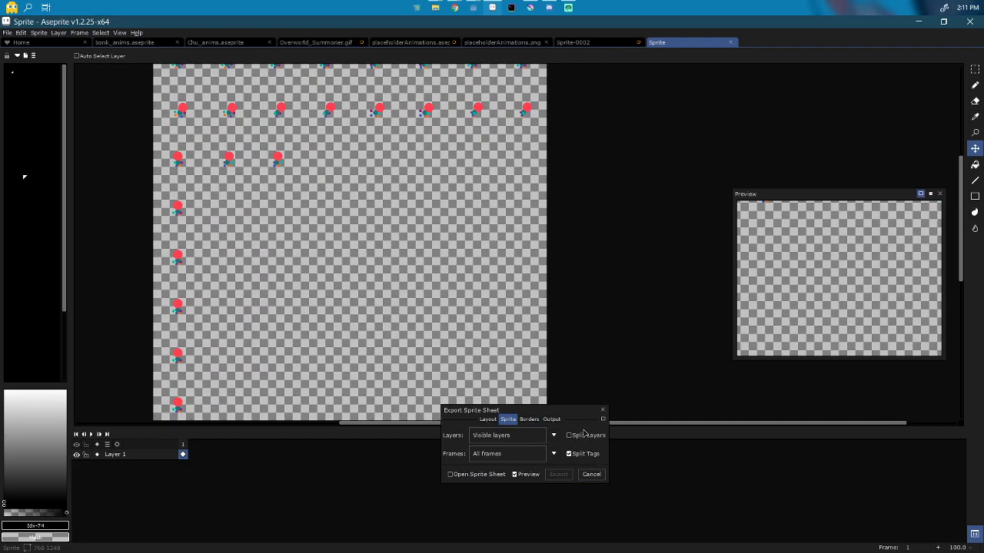
{"action": "left_click", "coordinate": [552, 418]}
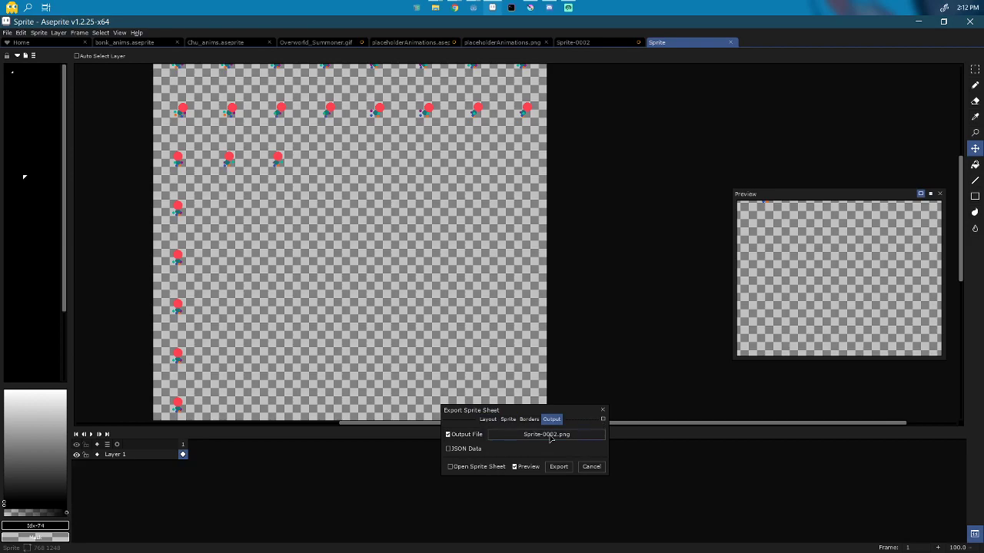
{"action": "left_click", "coordinate": [547, 436]}
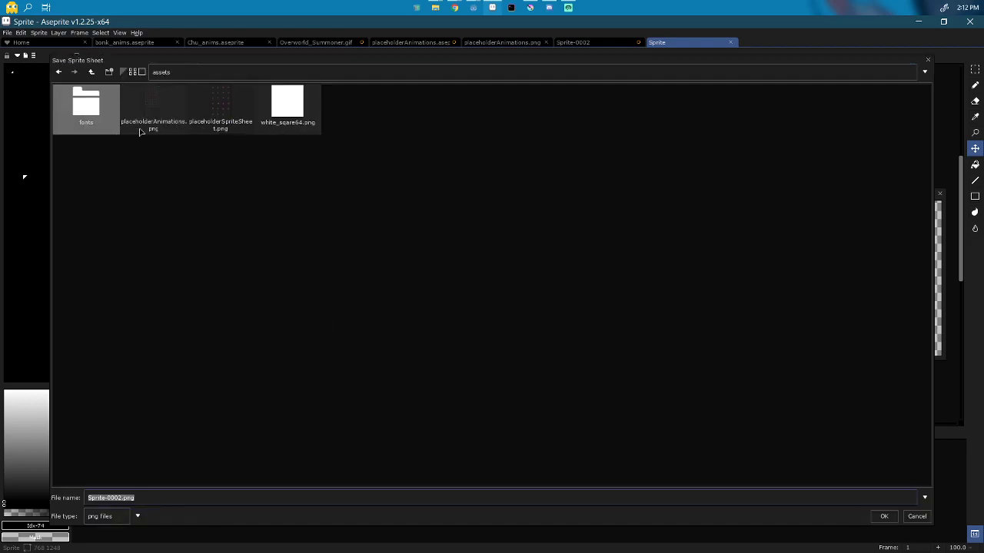
Step: Export the sheet to the assets folder as DemoSpritesheet.png, then minimize Aseprite
{"action": "key", "text": "Left"}
{"action": "key", "text": "Left"}
{"action": "key", "text": "Left"}
{"action": "key", "text": "Left"}
{"action": "key", "text": "shift+Home"}
{"action": "type", "text": "DemoSpritesheet"}
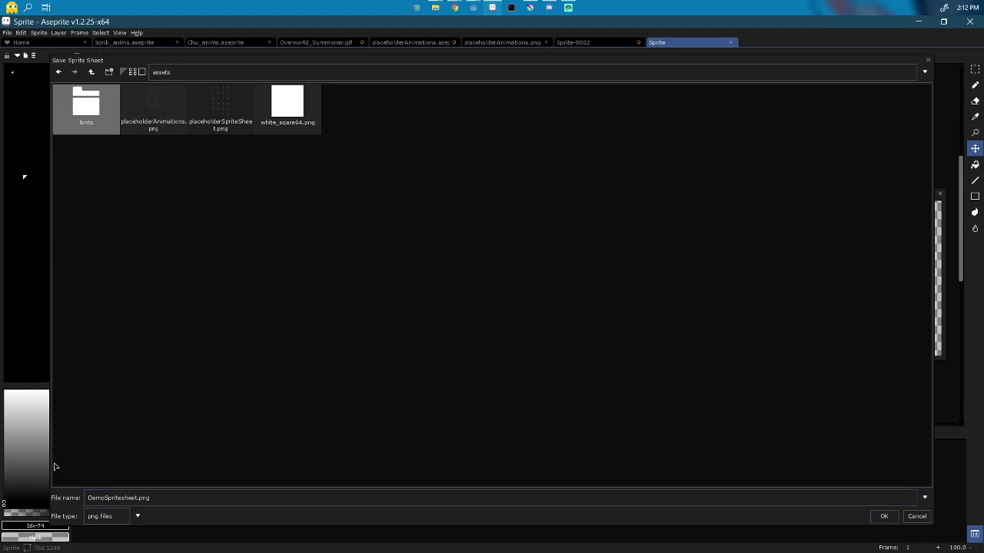
{"action": "key", "text": "Return"}
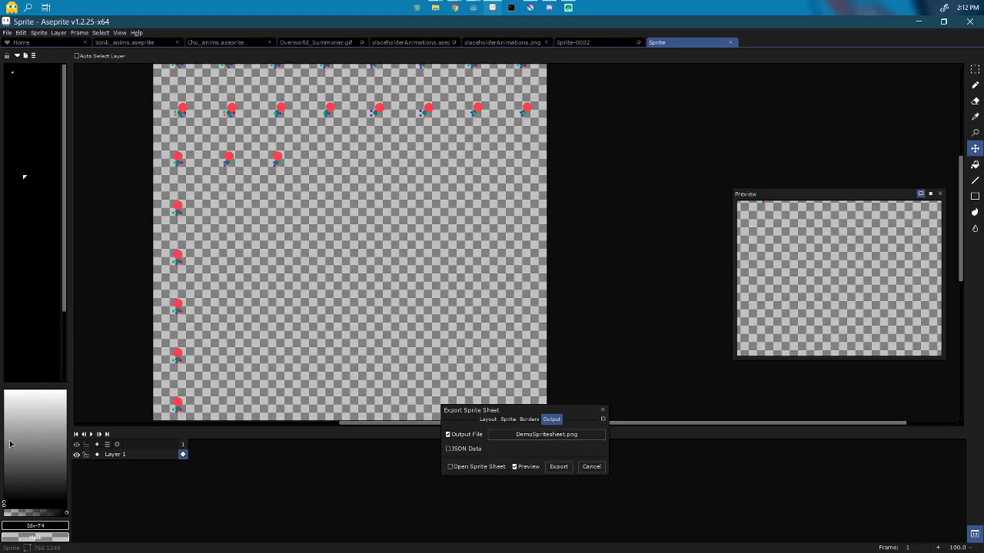
{"action": "left_click", "coordinate": [559, 466]}
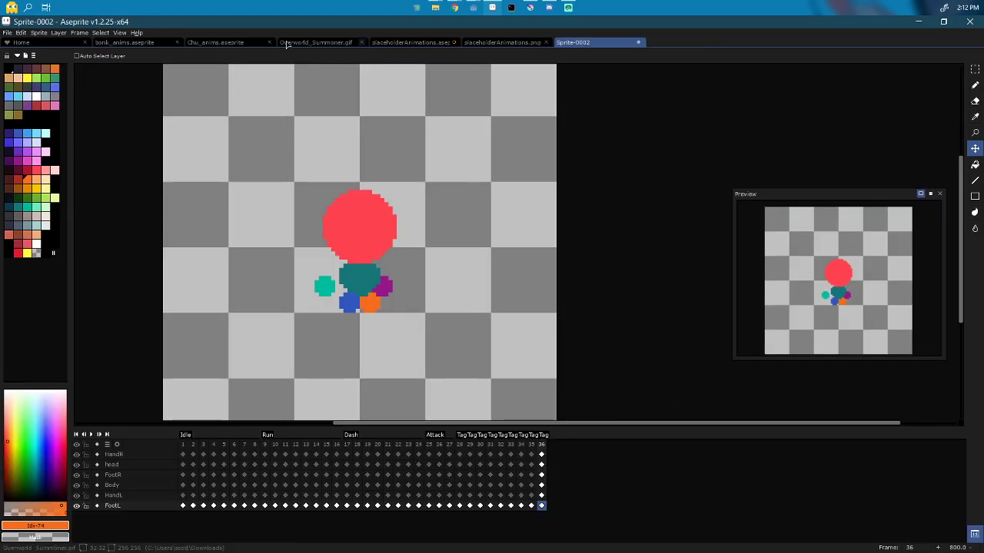
{"action": "left_click", "coordinate": [917, 23]}
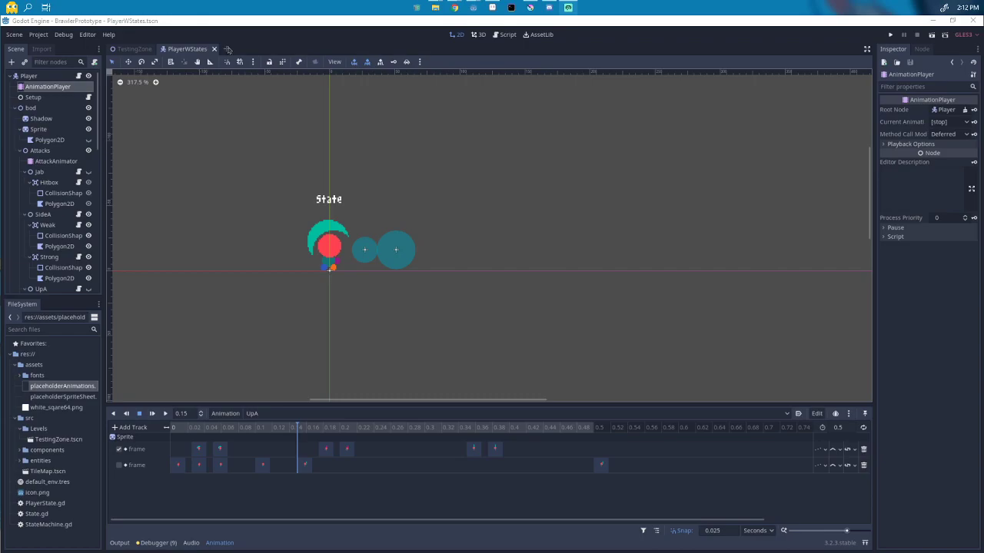
Step: Preview the player's Dash, Idle and Run animations, then play Run
{"action": "left_click", "coordinate": [48, 87]}
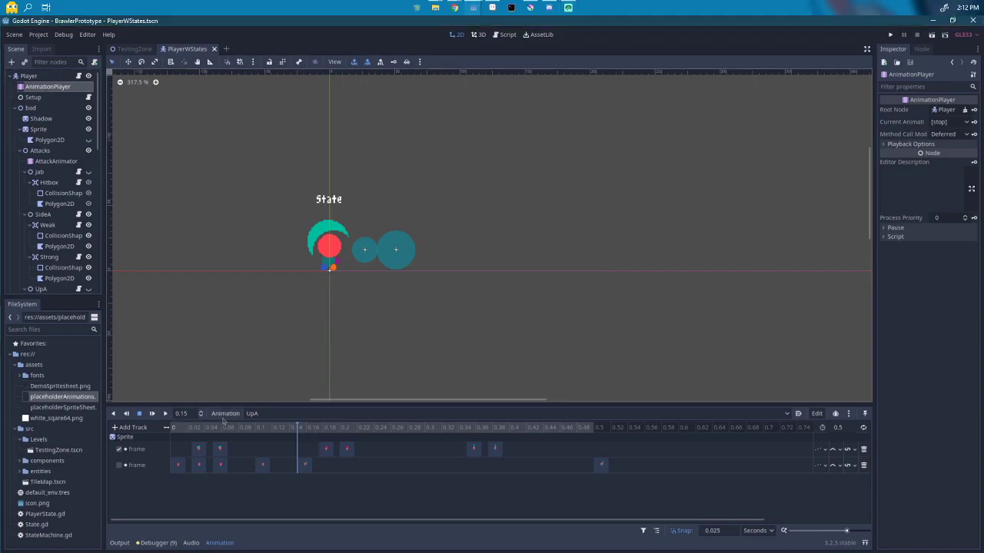
{"action": "left_click", "coordinate": [256, 415]}
{"action": "left_click", "coordinate": [261, 426]}
{"action": "left_click", "coordinate": [265, 415]}
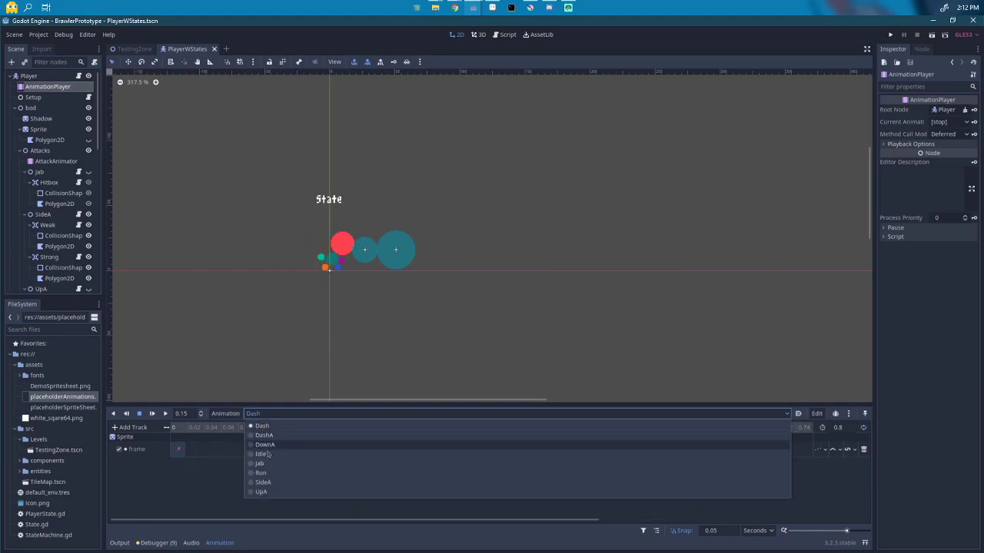
{"action": "left_click", "coordinate": [268, 454]}
{"action": "left_click", "coordinate": [260, 415]}
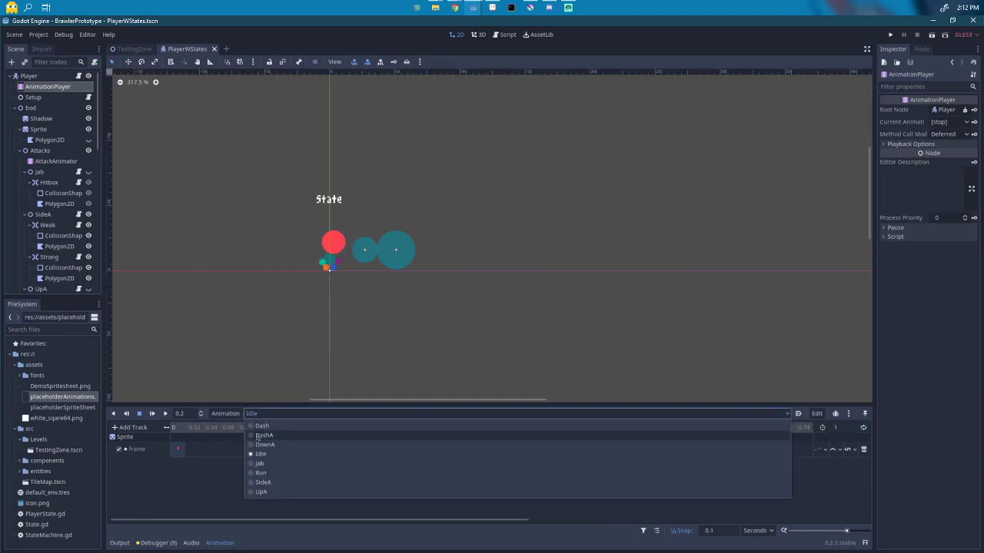
{"action": "left_click", "coordinate": [261, 472]}
{"action": "left_click", "coordinate": [265, 415]}
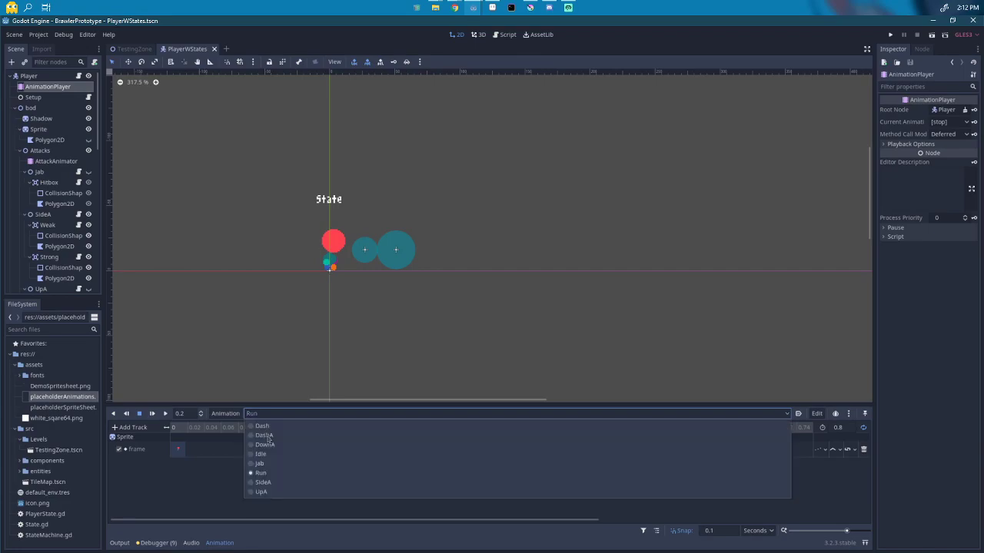
{"action": "left_click", "coordinate": [227, 415]}
{"action": "left_click", "coordinate": [152, 413]}
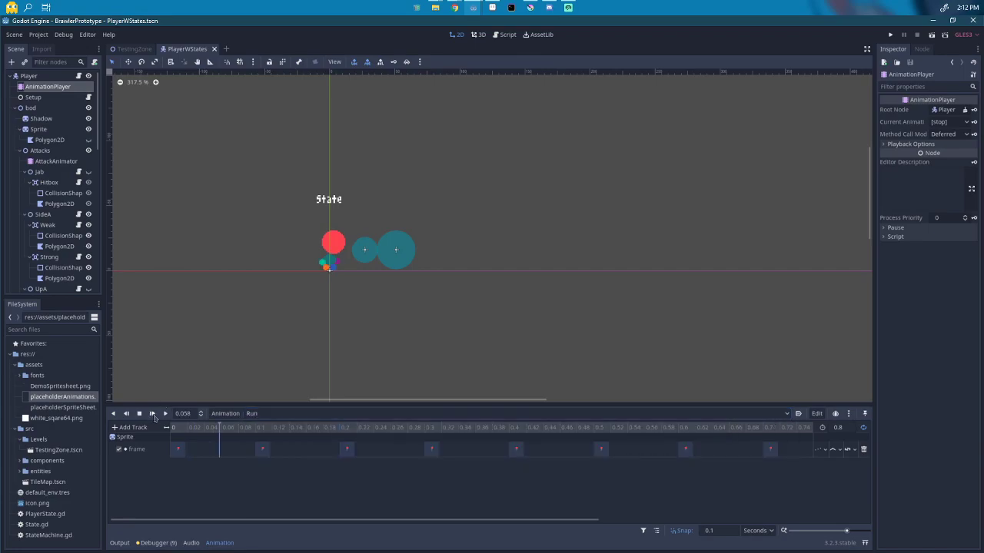
Step: Switch the animation preview back to Dash
{"action": "left_click", "coordinate": [287, 415]}
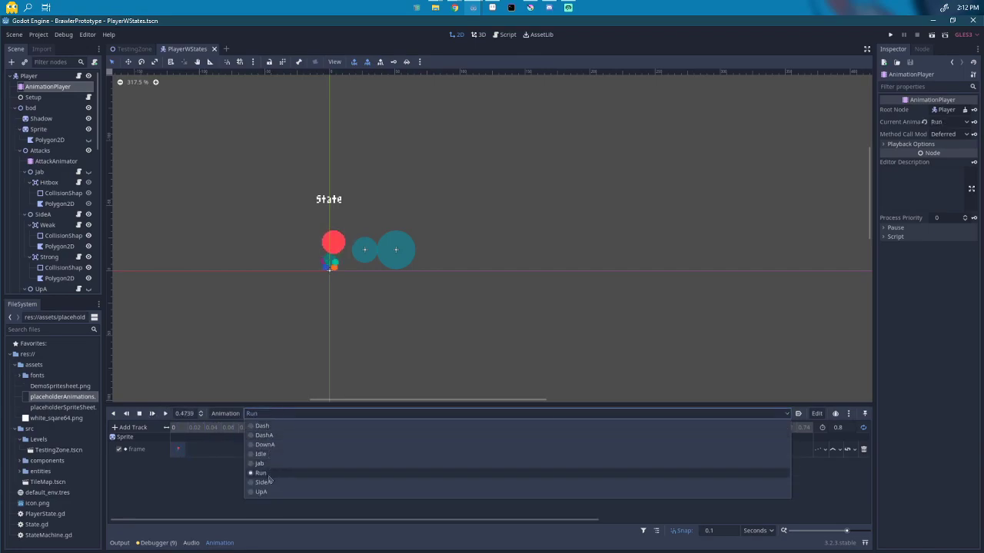
{"action": "left_click", "coordinate": [262, 426]}
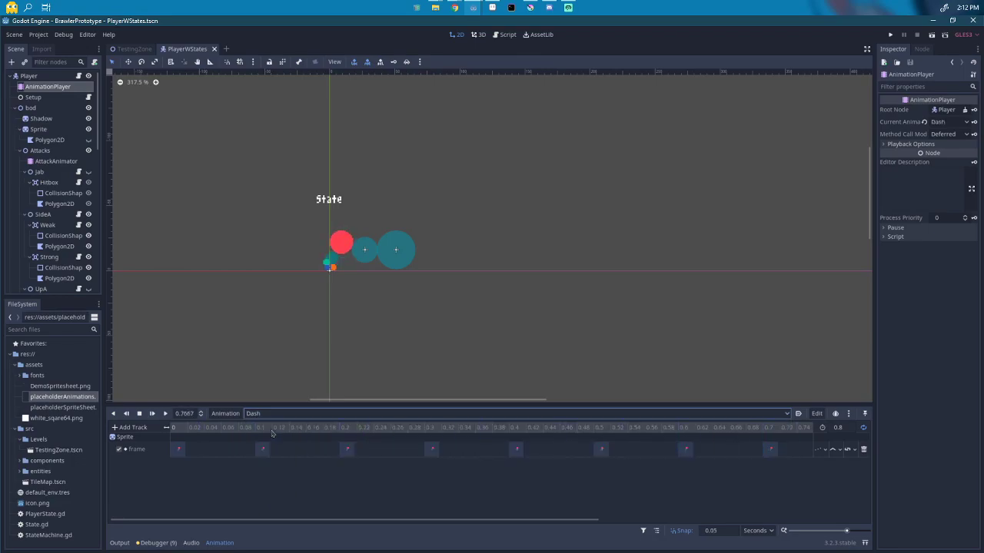
{"action": "left_click", "coordinate": [262, 413]}
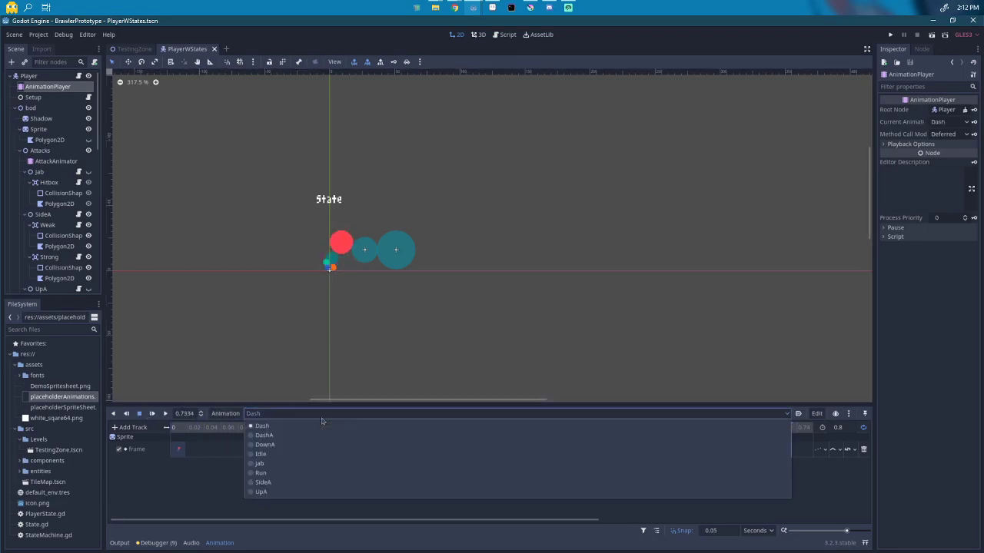
{"action": "left_click", "coordinate": [227, 50]}
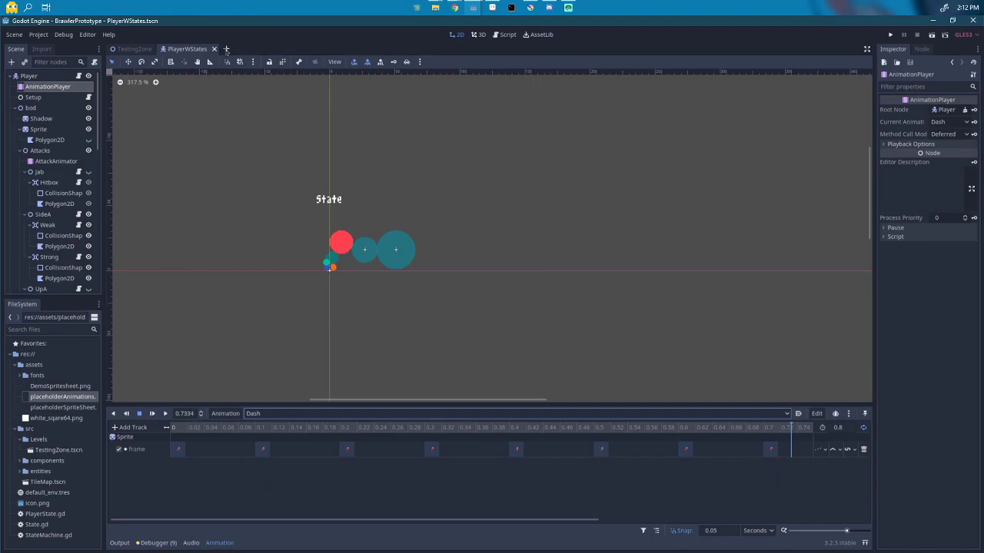
Step: Start a new scene and search 'kin' among the root node types
{"action": "left_click", "coordinate": [226, 49]}
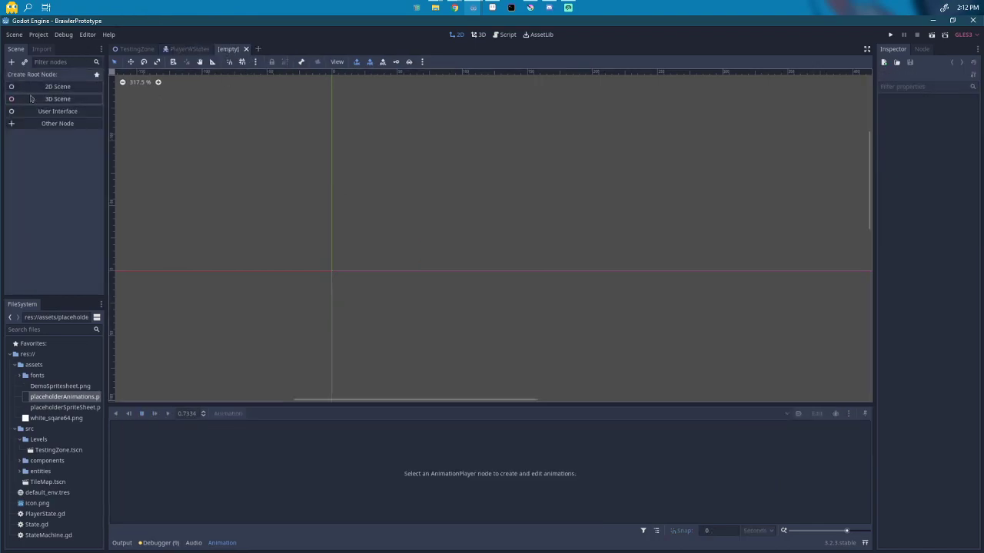
{"action": "left_click", "coordinate": [33, 124]}
{"action": "type", "text": "kin"}
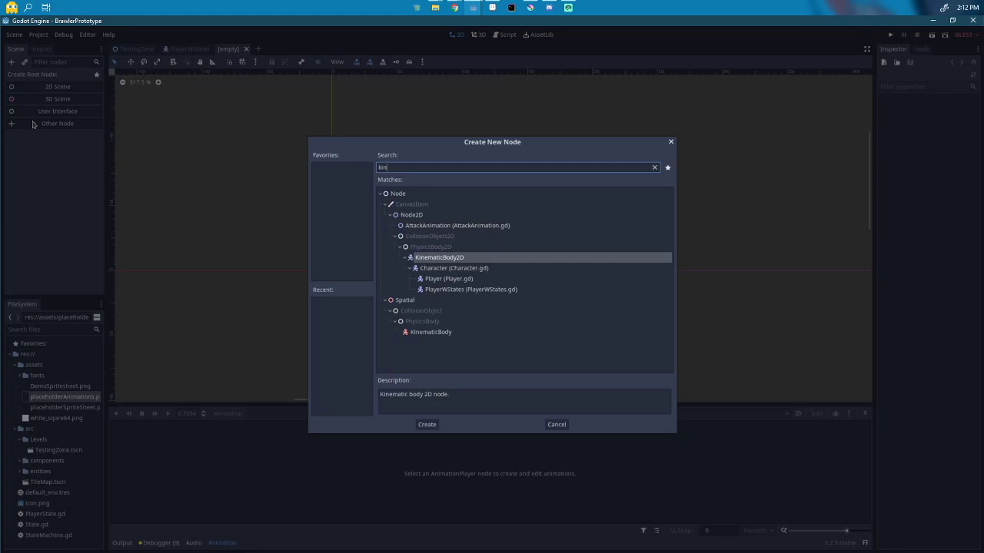
Step: Create a KinematicBody2D root node and give it a CollisionShape2D child
{"action": "key", "text": "Return"}
{"action": "right_click", "coordinate": [44, 81]}
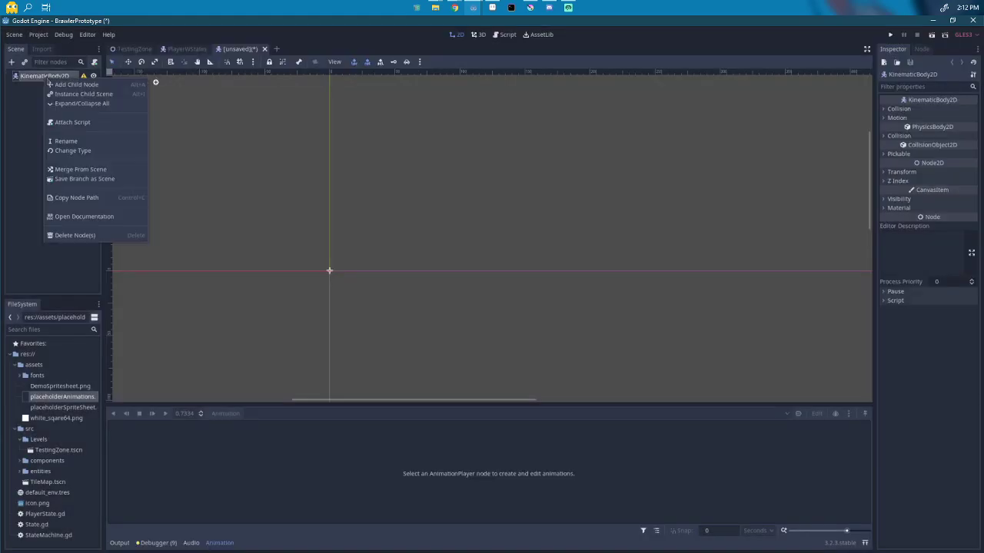
{"action": "left_click", "coordinate": [63, 86]}
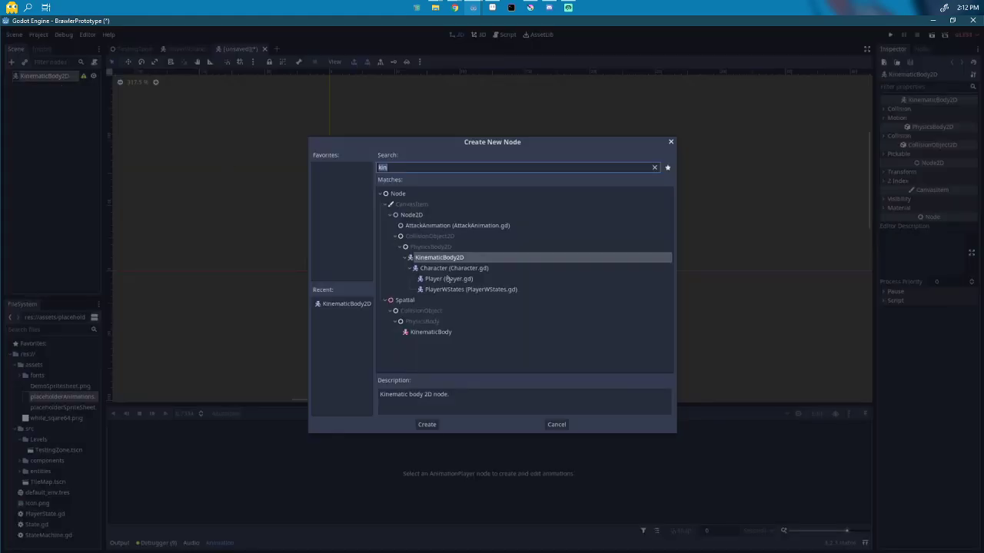
{"action": "type", "text": "col"}
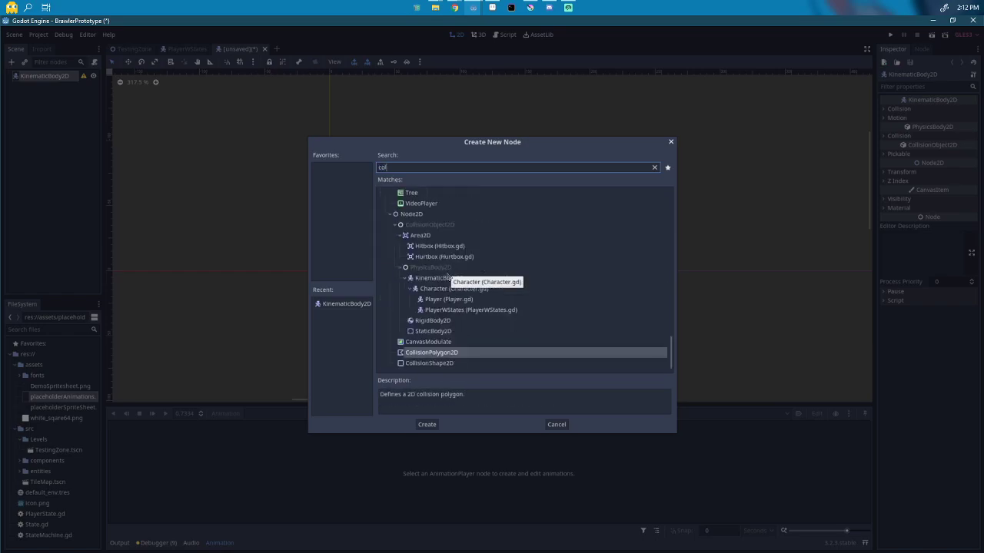
{"action": "key", "text": "Return"}
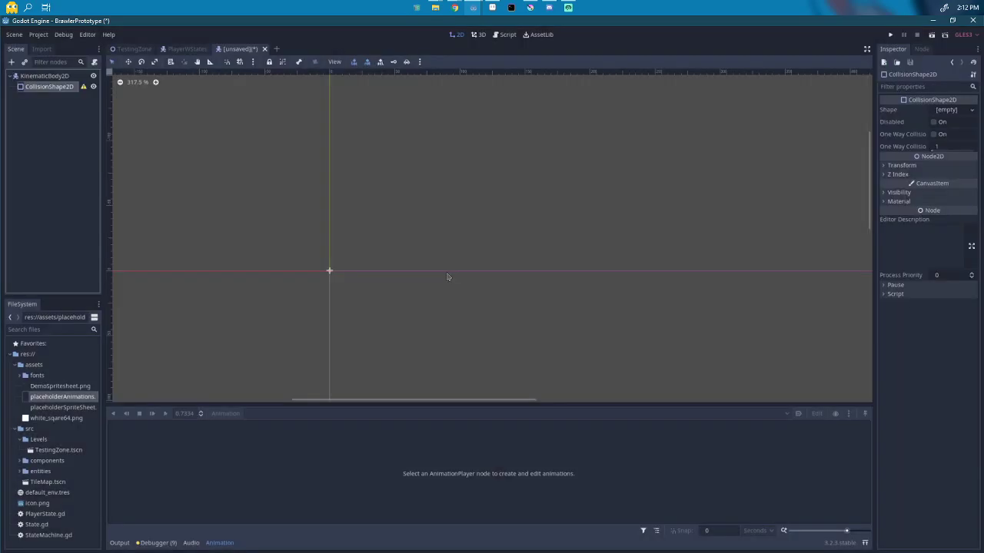
Step: Add Sprite and AnimationPlayer child nodes under the KinematicBody2D root
{"action": "right_click", "coordinate": [50, 79]}
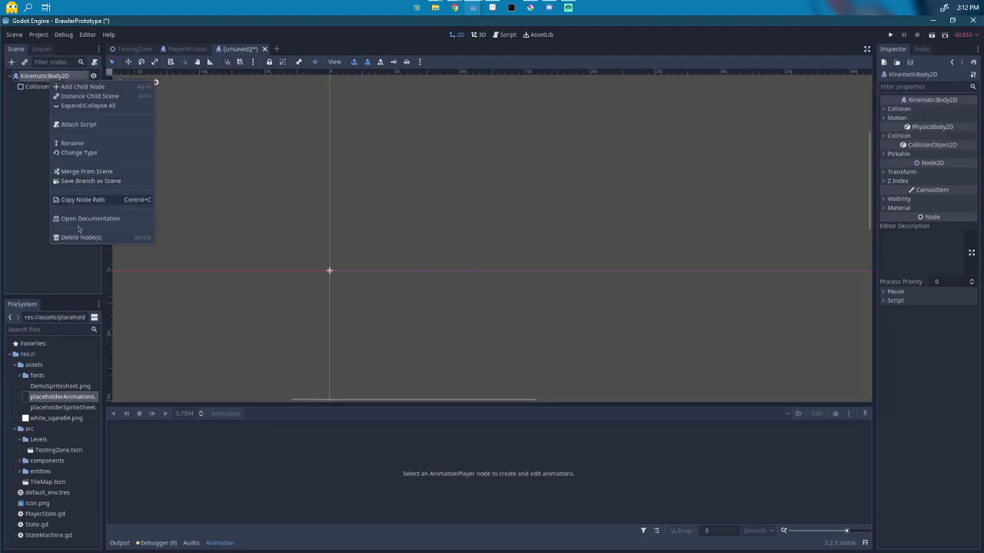
{"action": "left_click", "coordinate": [87, 91]}
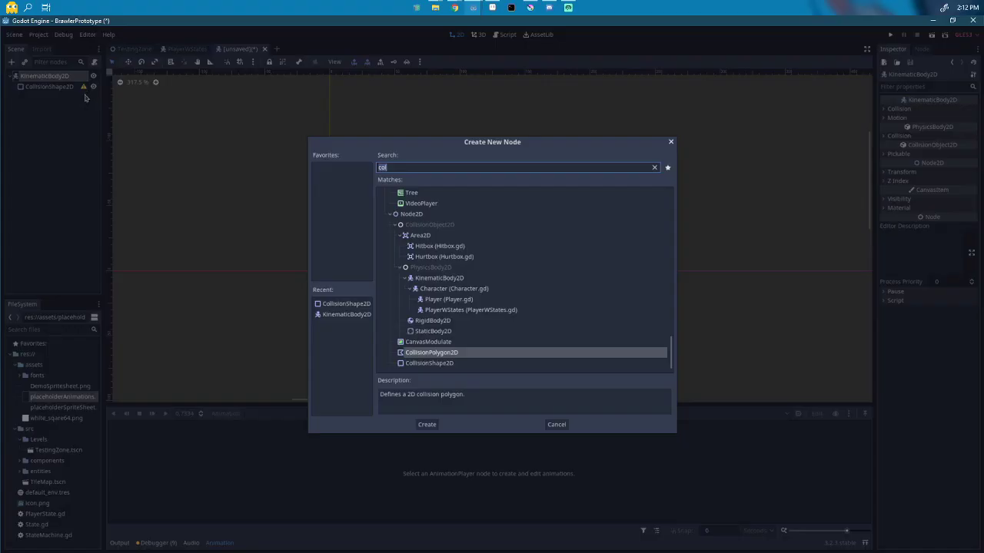
{"action": "type", "text": "spri"}
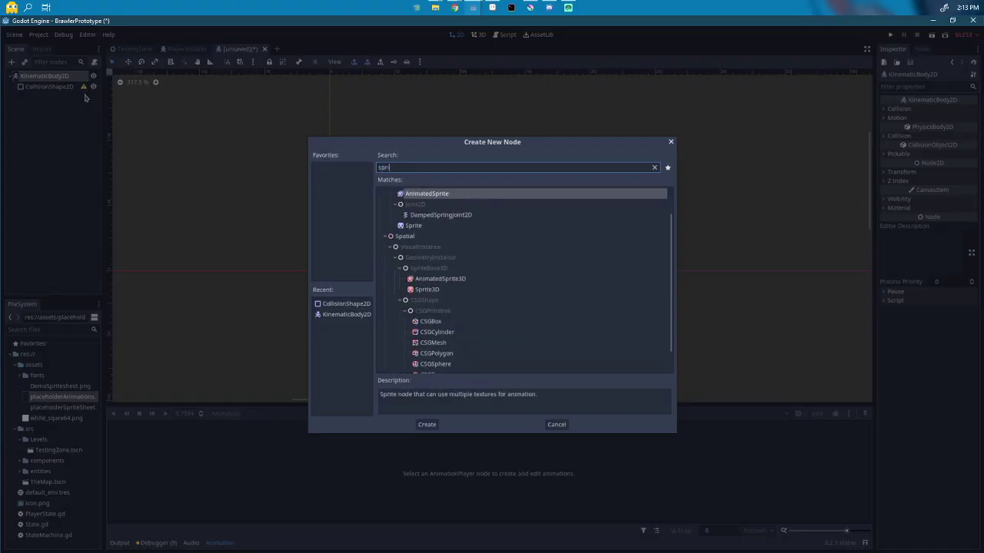
{"action": "key", "text": "Down"}
{"action": "key", "text": "Down"}
{"action": "key", "text": "Return"}
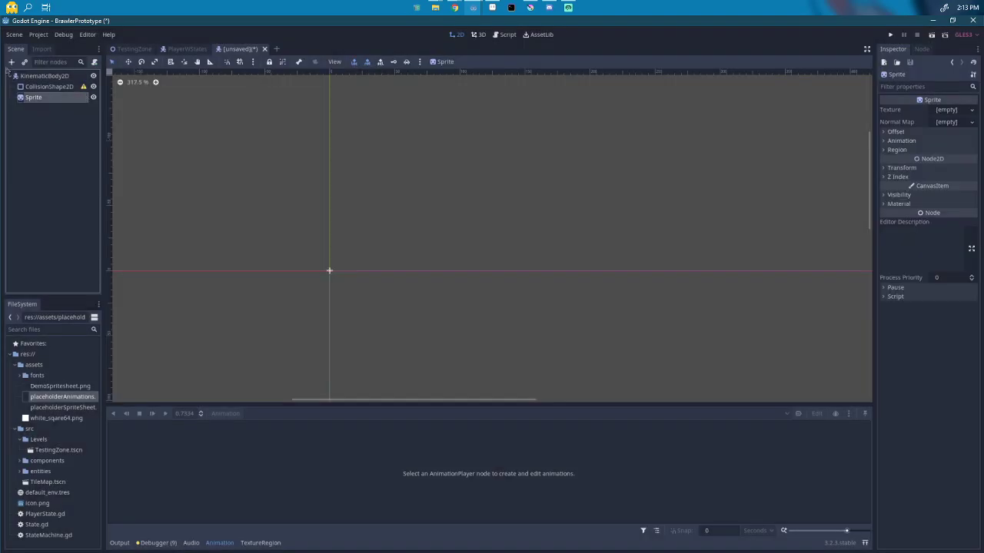
{"action": "right_click", "coordinate": [59, 77]}
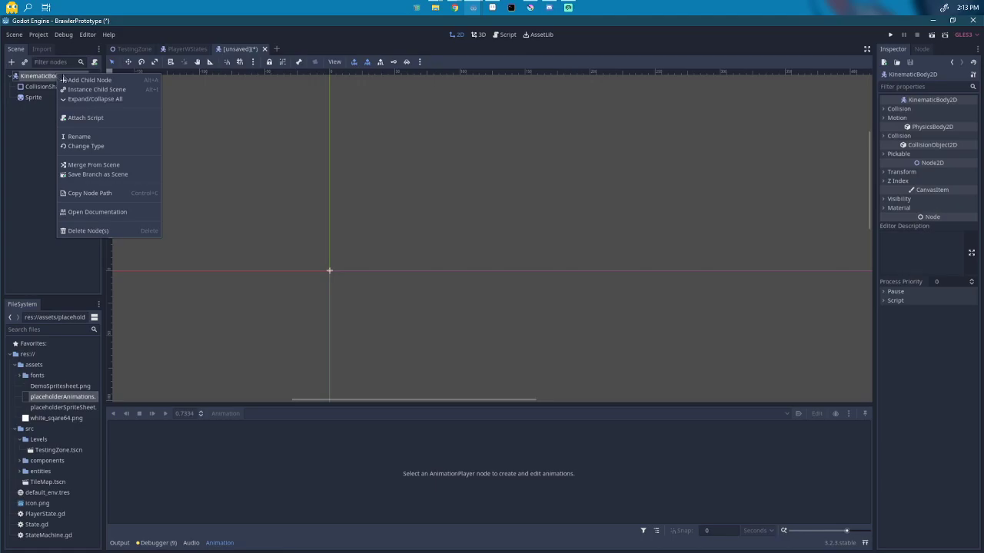
{"action": "left_click", "coordinate": [80, 81]}
{"action": "type", "text": "animationp"}
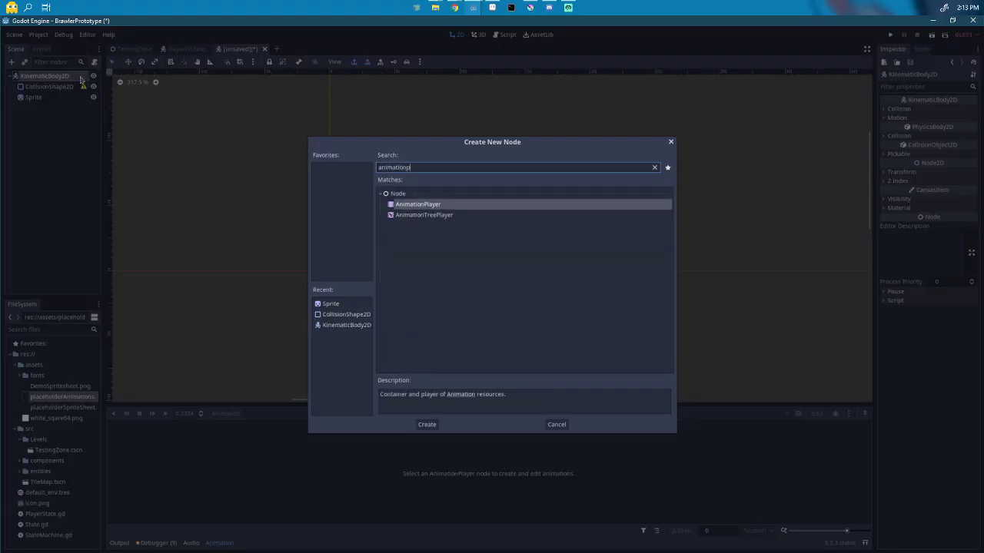
{"action": "key", "text": "Return"}
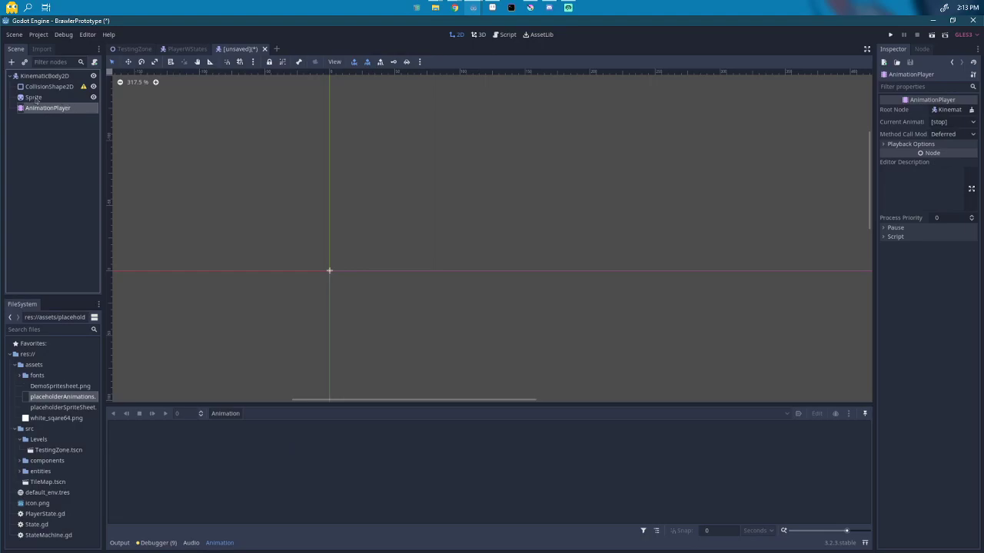
Step: Assign DemoSpritesheet.png as the Sprite node's texture
{"action": "left_click", "coordinate": [55, 387]}
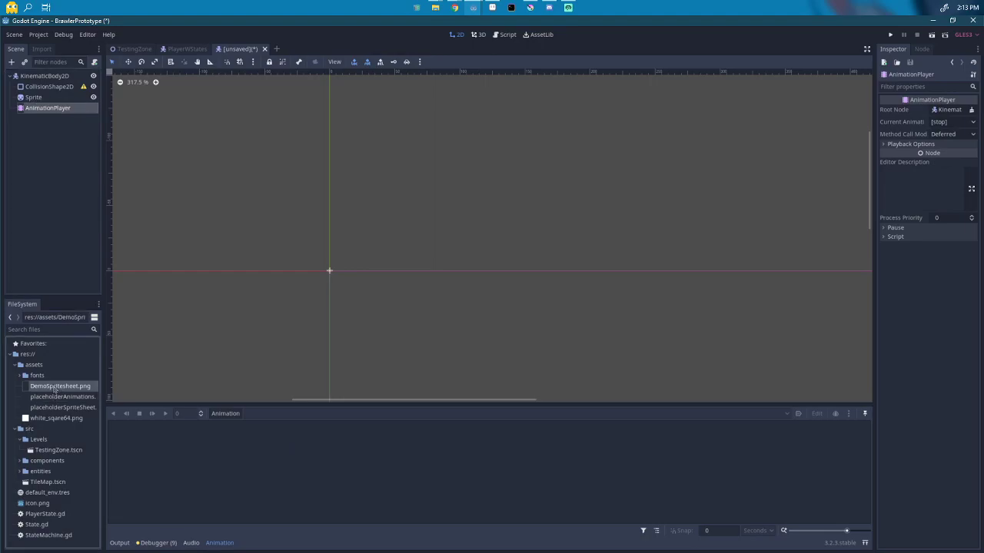
{"action": "left_click", "coordinate": [33, 98]}
{"action": "left_click_drag", "start_coordinate": [57, 388], "coordinate": [953, 111]}
{"action": "scroll", "coordinate": [521, 274], "scroll_direction": "down", "scroll_amount": 12}
{"action": "scroll", "coordinate": [401, 142], "scroll_direction": "down", "scroll_amount": 2}
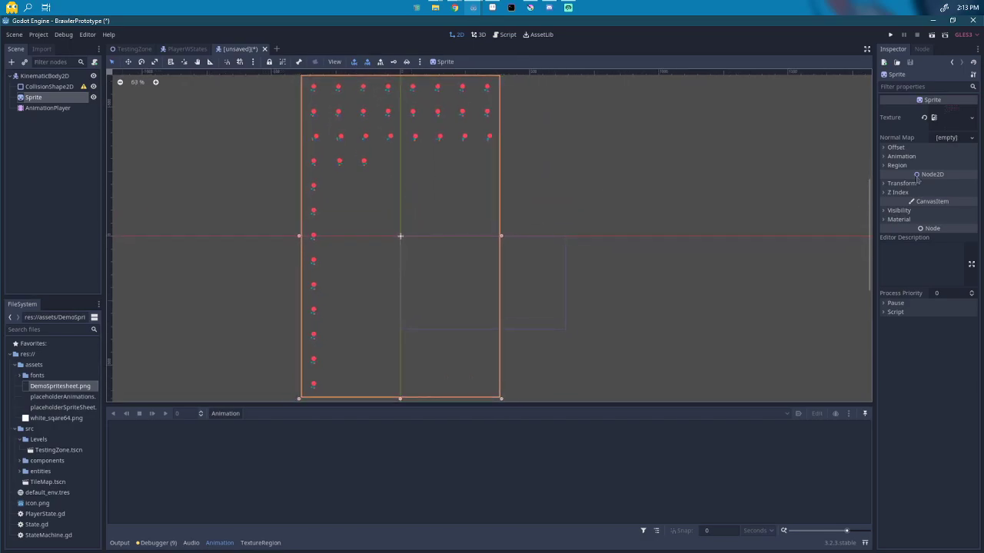
Step: Set the sprite's Hframes to 8
{"action": "left_click", "coordinate": [900, 156]}
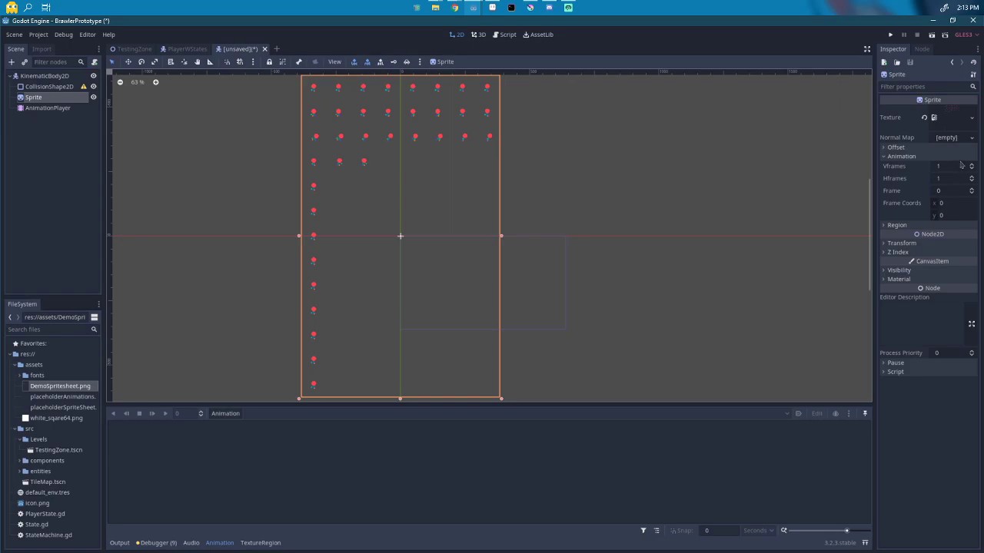
{"action": "left_click", "coordinate": [950, 178]}
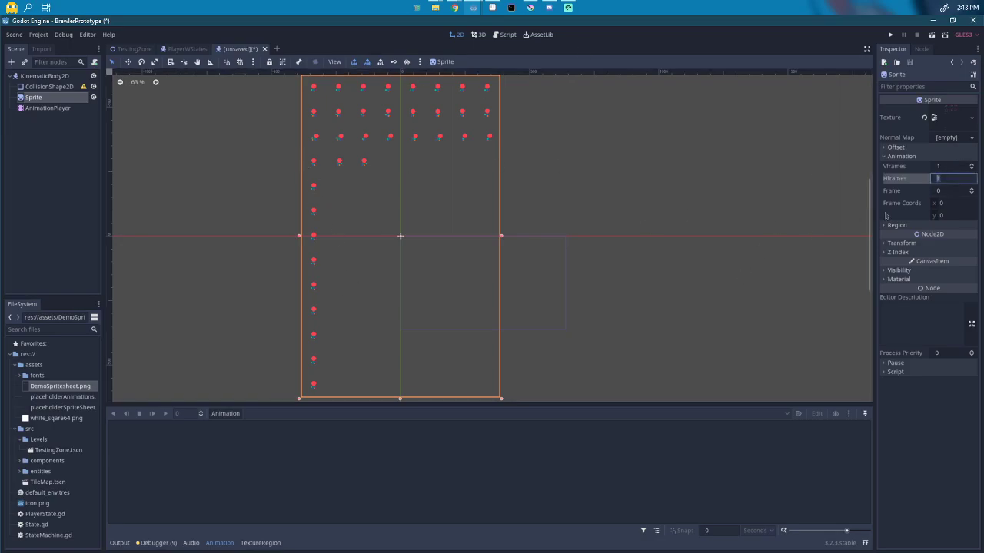
{"action": "key", "text": "Return"}
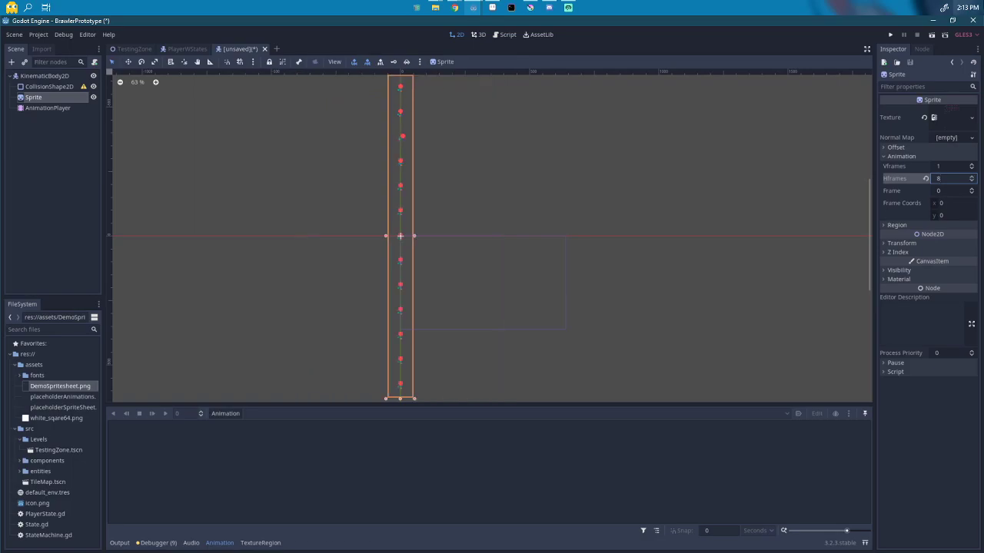
{"action": "left_click", "coordinate": [942, 166]}
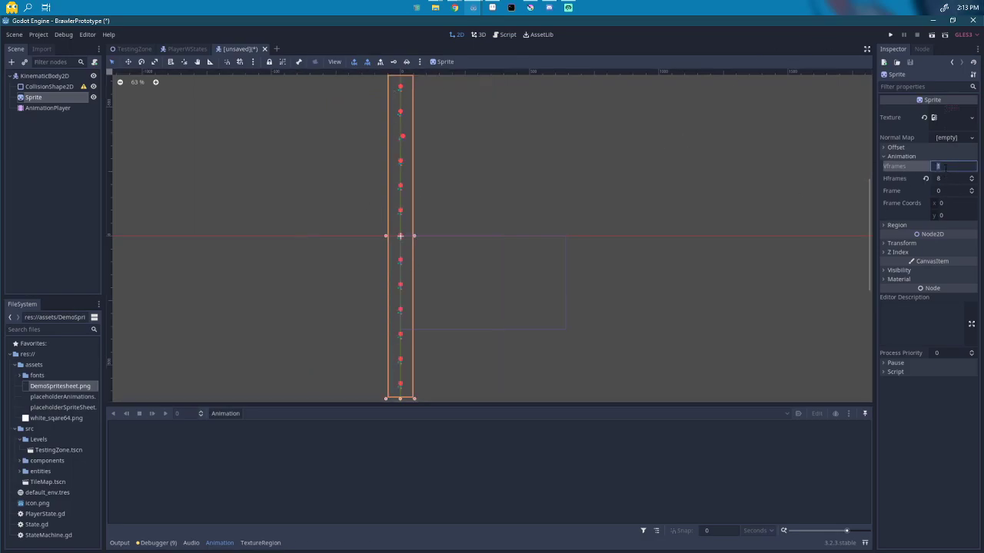
{"action": "left_click", "coordinate": [455, 255]}
{"action": "scroll", "coordinate": [454, 253], "scroll_direction": "down", "scroll_amount": 1}
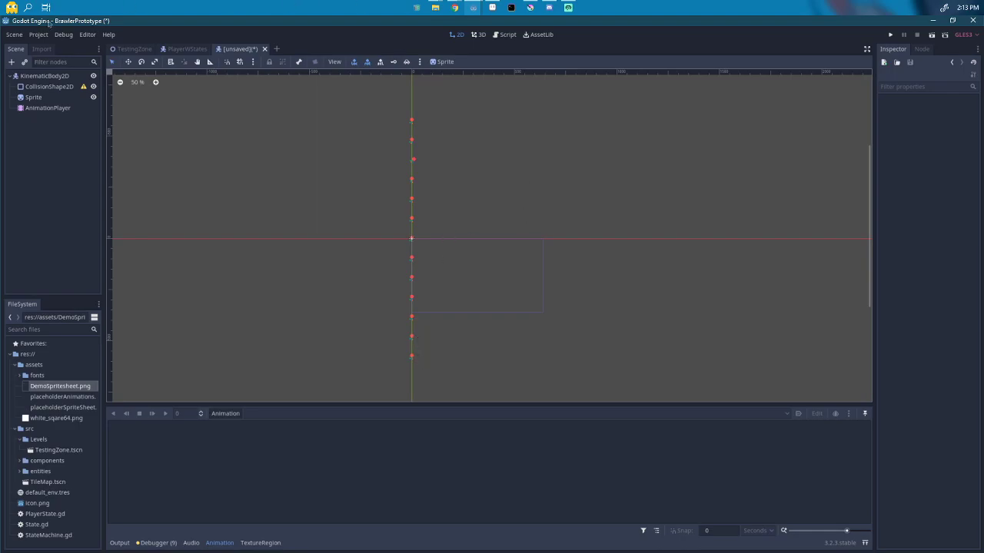
Step: Set the sprite's Vframes to 13 and zoom the view onto the single frame
{"action": "left_click", "coordinate": [39, 87]}
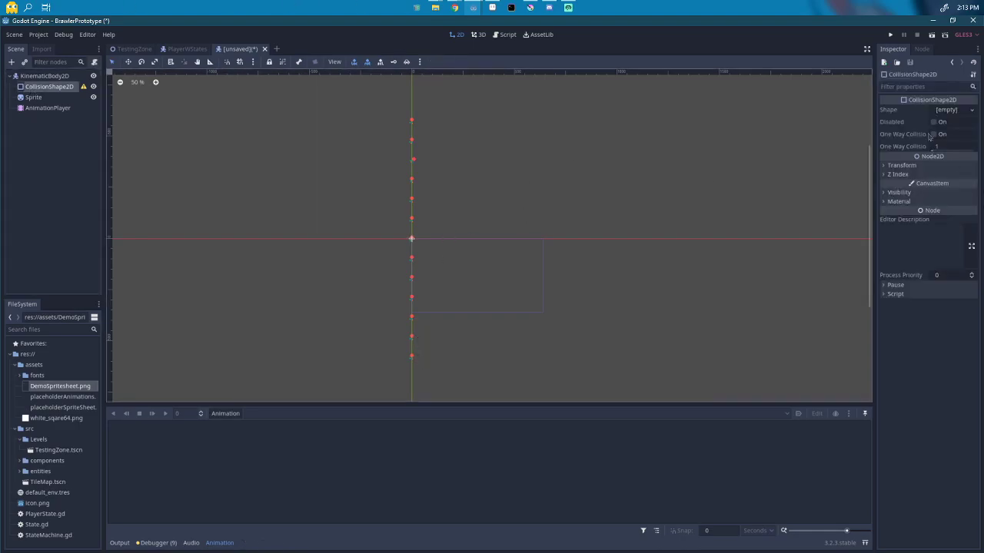
{"action": "left_click", "coordinate": [34, 98]}
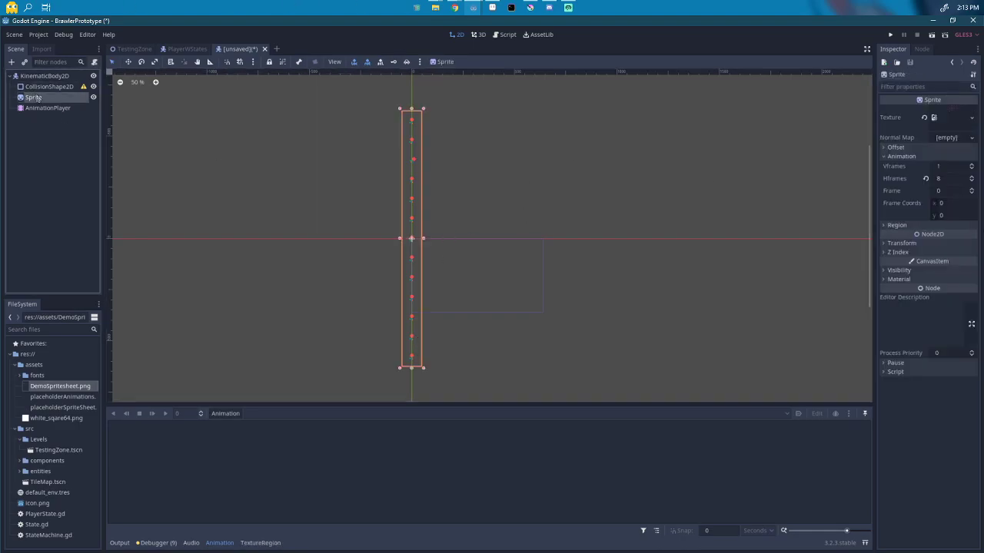
{"action": "left_click", "coordinate": [942, 166]}
{"action": "type", "text": "13"}
{"action": "key", "text": "Return"}
{"action": "scroll", "coordinate": [407, 252], "scroll_direction": "up", "scroll_amount": 4}
{"action": "scroll", "coordinate": [406, 251], "scroll_direction": "up", "scroll_amount": 8}
{"action": "scroll", "coordinate": [407, 237], "scroll_direction": "up", "scroll_amount": 1}
{"action": "left_click_drag", "start_coordinate": [411, 251], "coordinate": [444, 301]}
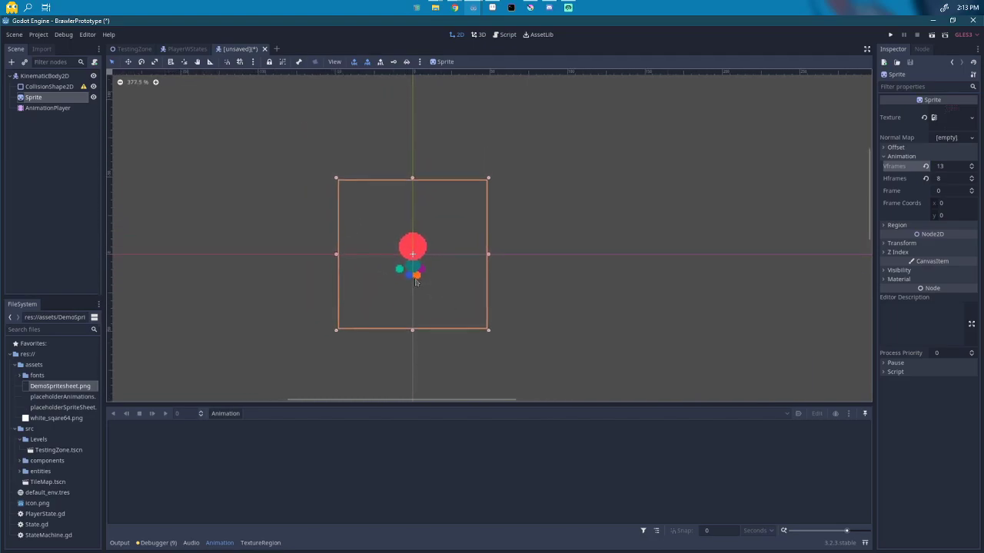
Step: Move the sprite's pivot down to the character's feet with V
{"action": "key", "text": "v"}
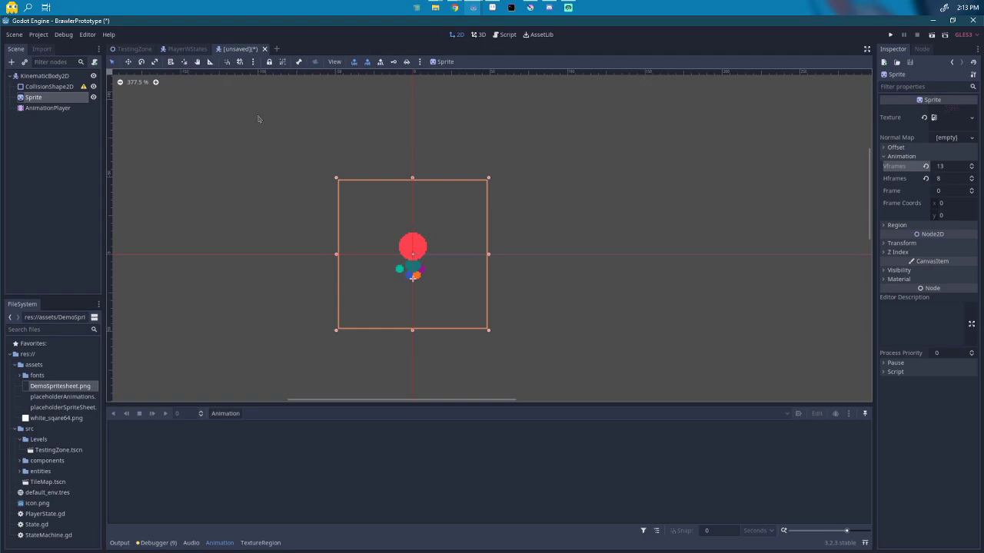
{"action": "left_click", "coordinate": [253, 61]}
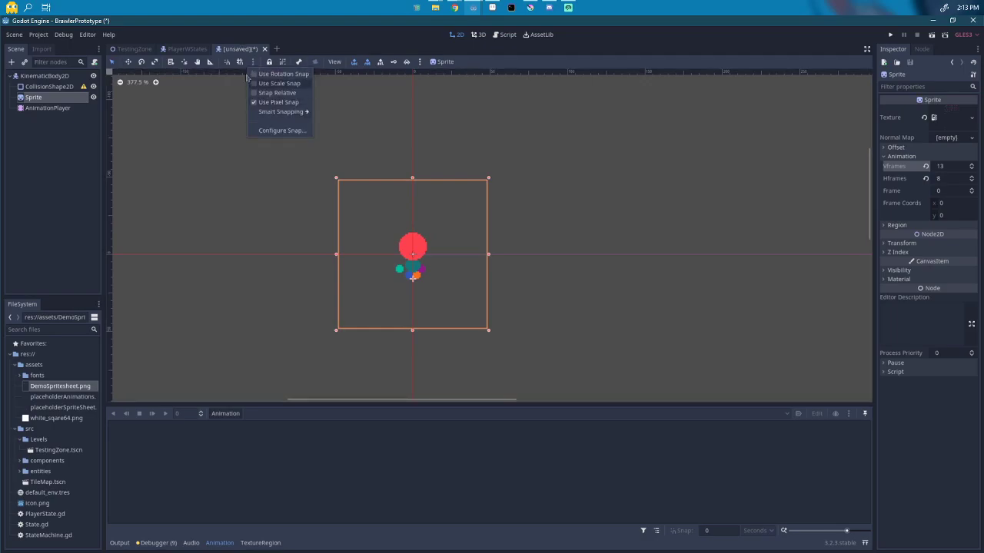
{"action": "left_click", "coordinate": [316, 44]}
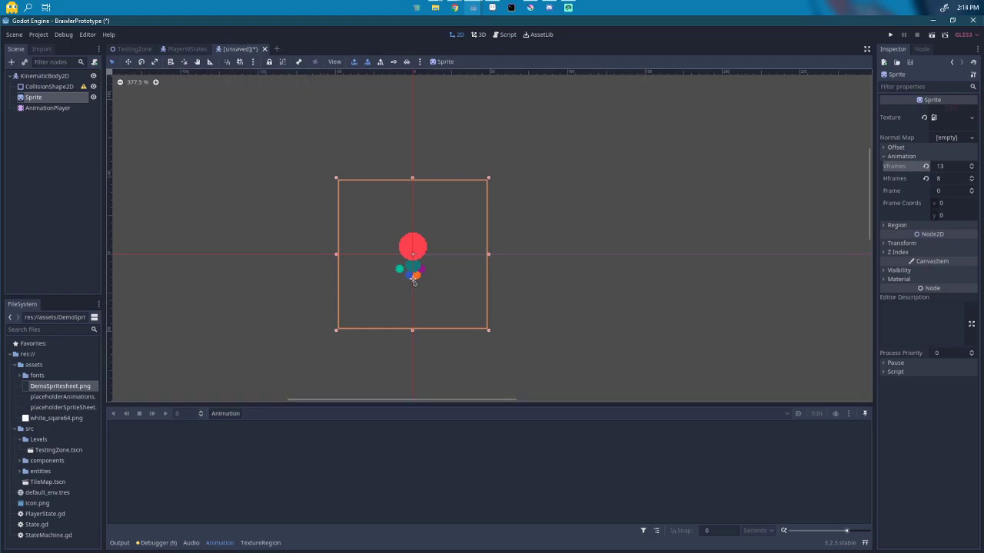
{"action": "scroll", "coordinate": [413, 285], "scroll_direction": "up", "scroll_amount": 6}
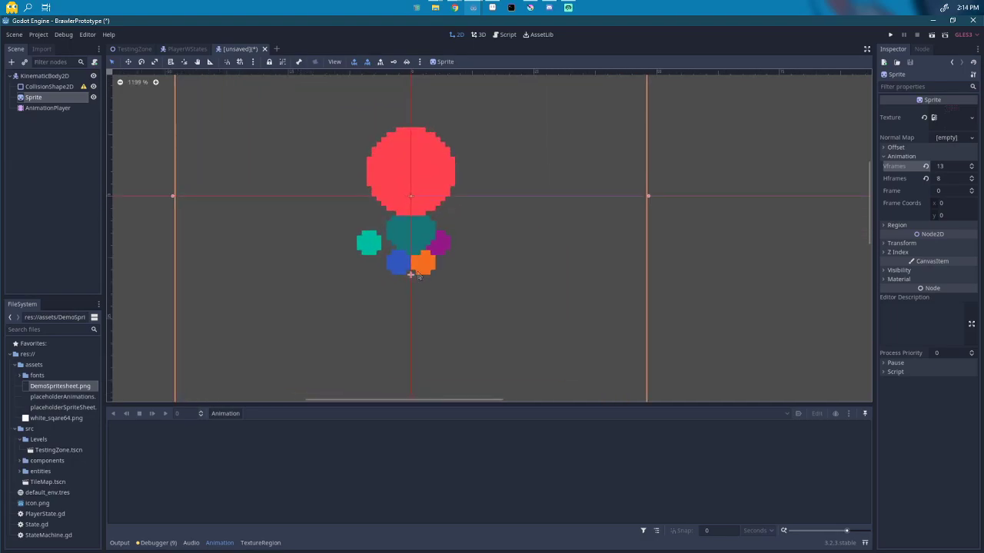
{"action": "scroll", "coordinate": [481, 285], "scroll_direction": "down", "scroll_amount": 5}
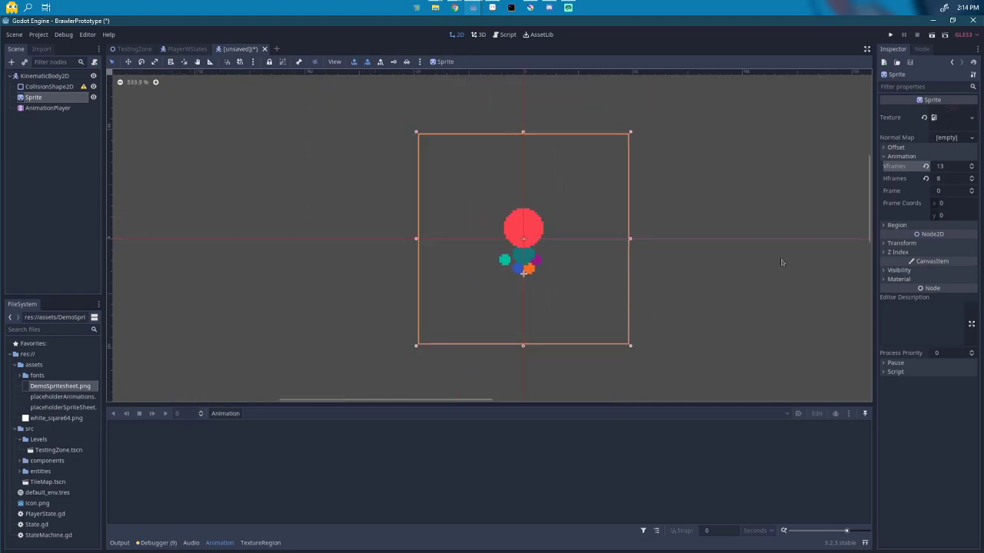
Step: Revert the sprite's Position to the origin, toggle Centered off and on, then select AnimationPlayer
{"action": "left_click", "coordinate": [883, 148]}
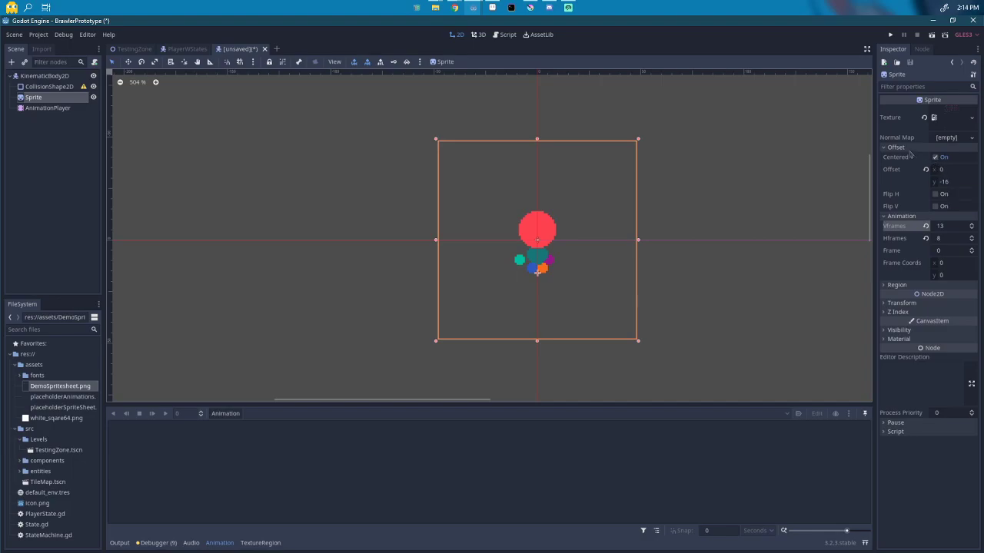
{"action": "left_click", "coordinate": [903, 303]}
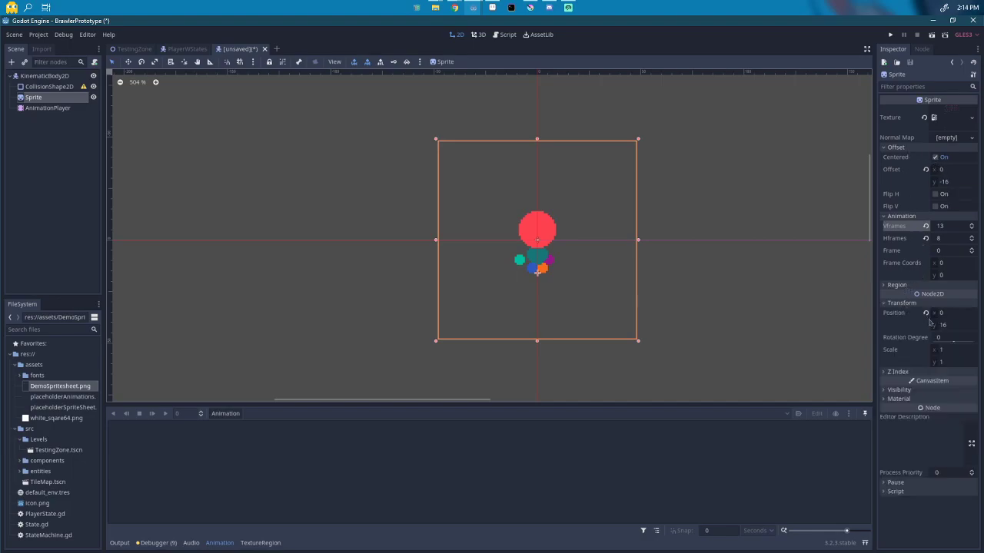
{"action": "scroll", "coordinate": [509, 245], "scroll_direction": "up", "scroll_amount": 1}
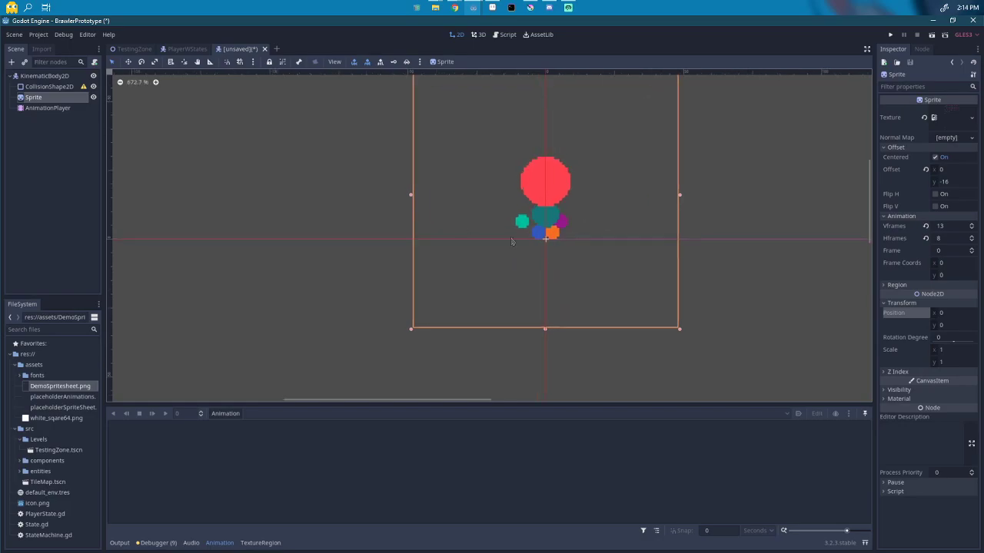
{"action": "left_click_drag", "start_coordinate": [575, 240], "coordinate": [455, 275]}
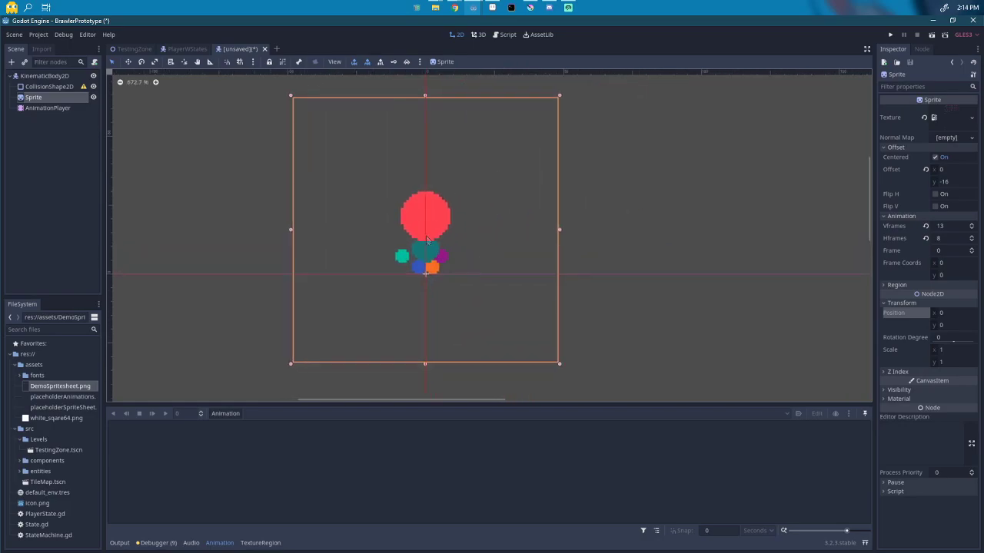
{"action": "left_click", "coordinate": [935, 158]}
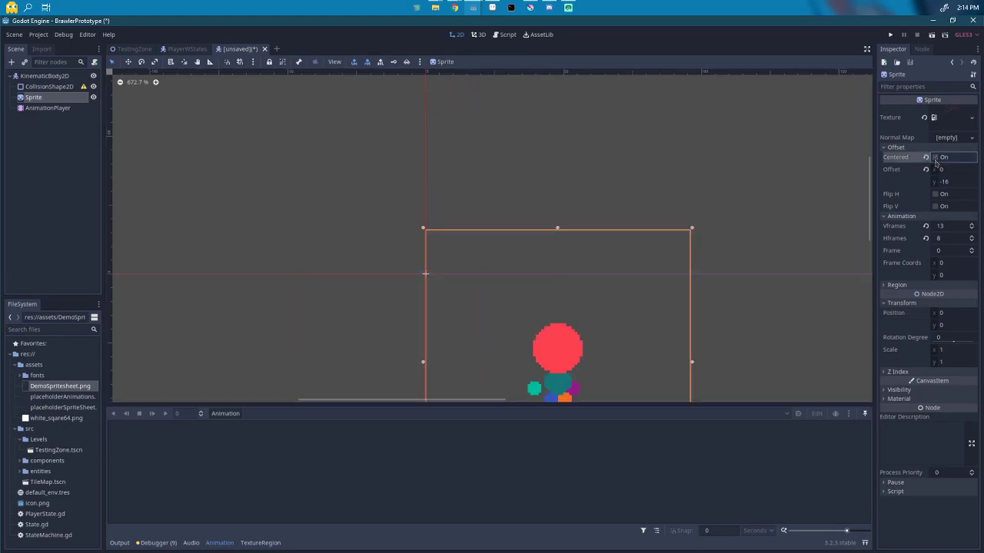
{"action": "left_click", "coordinate": [935, 159]}
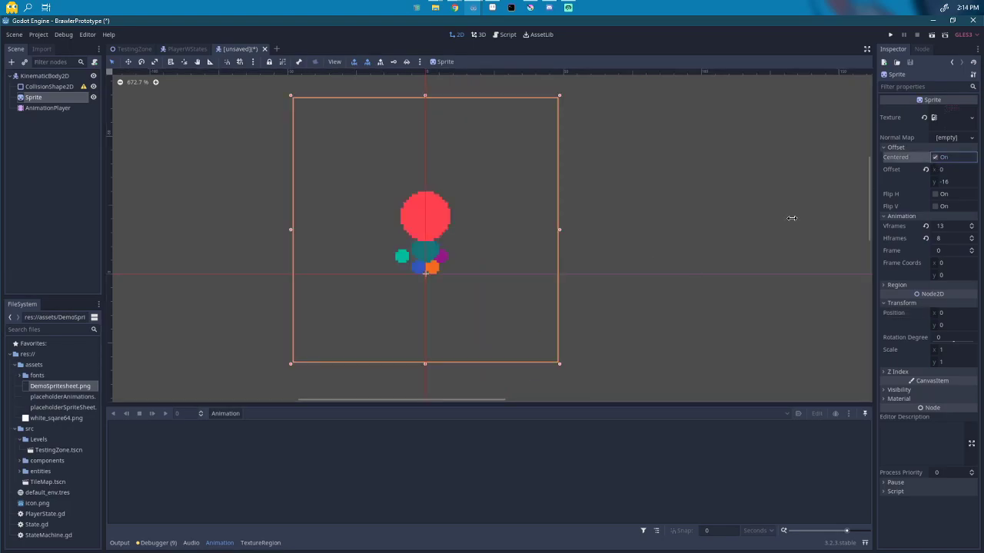
{"action": "left_click", "coordinate": [898, 148]}
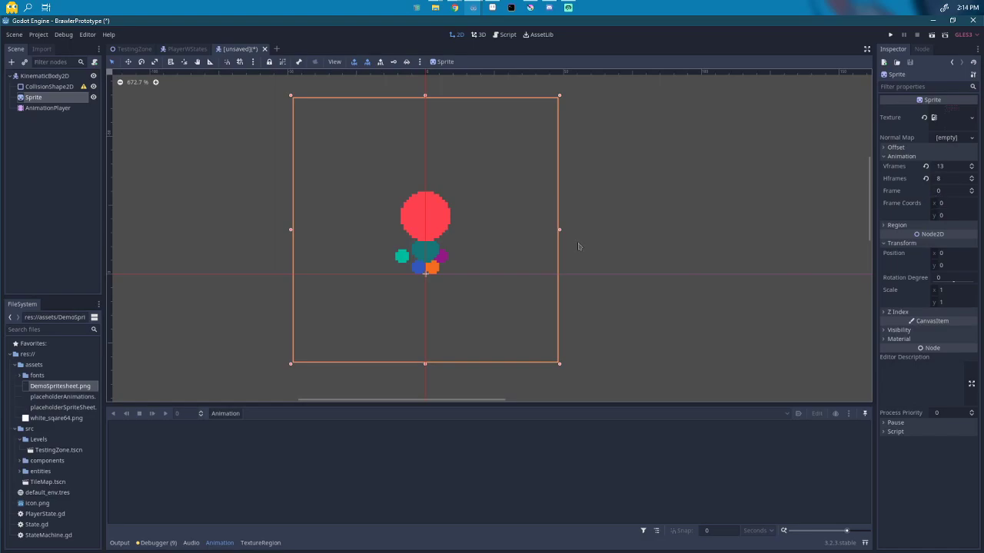
{"action": "left_click", "coordinate": [45, 109]}
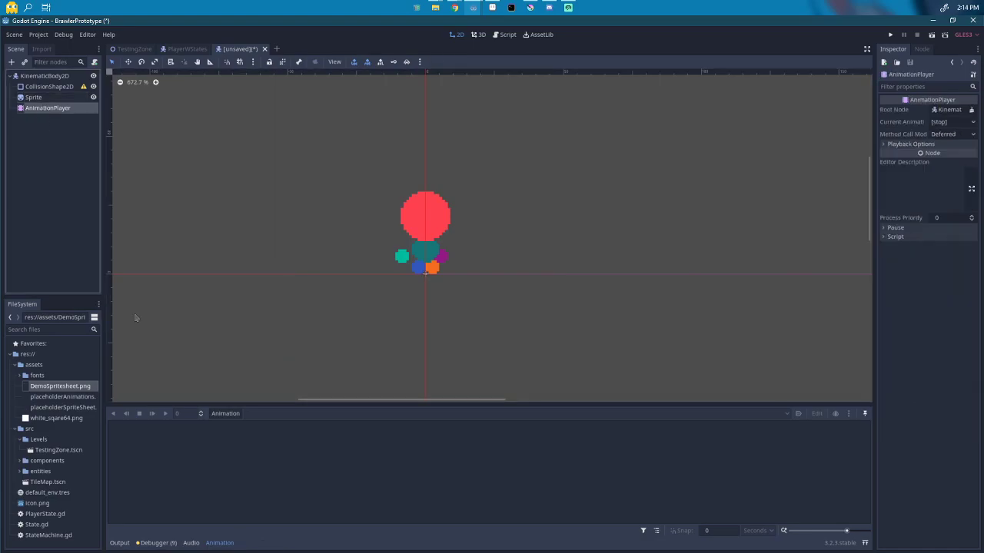
Step: Add a new animation named 'Idle', 0.8 seconds long, with the playhead at 0
{"action": "left_click", "coordinate": [224, 415]}
{"action": "left_click", "coordinate": [250, 406]}
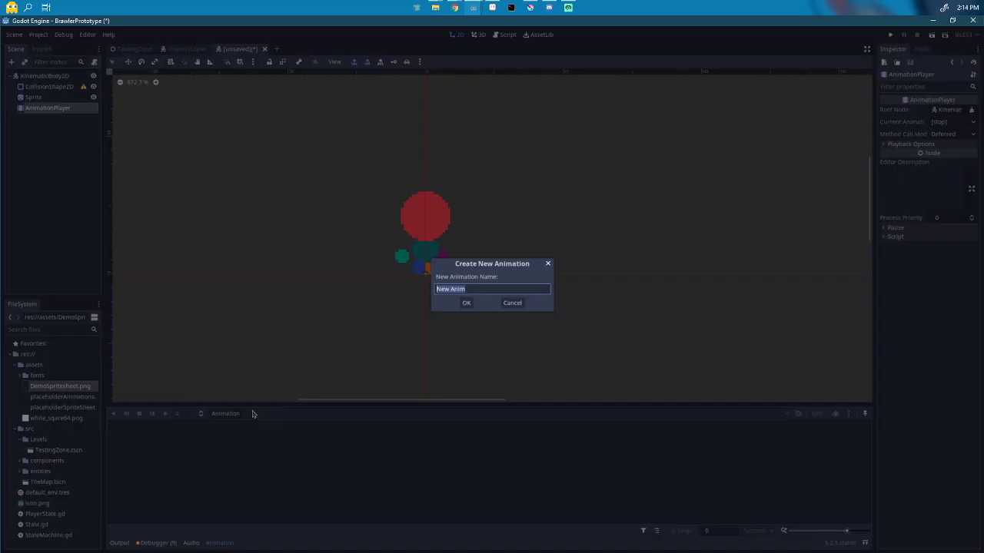
{"action": "type", "text": "Idle"}
{"action": "key", "text": "Return"}
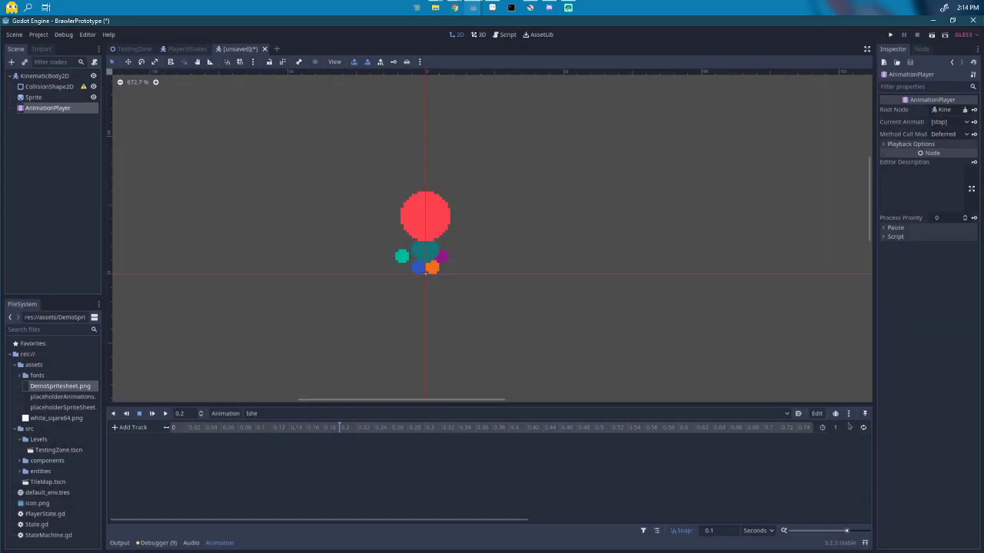
{"action": "key", "text": "Return"}
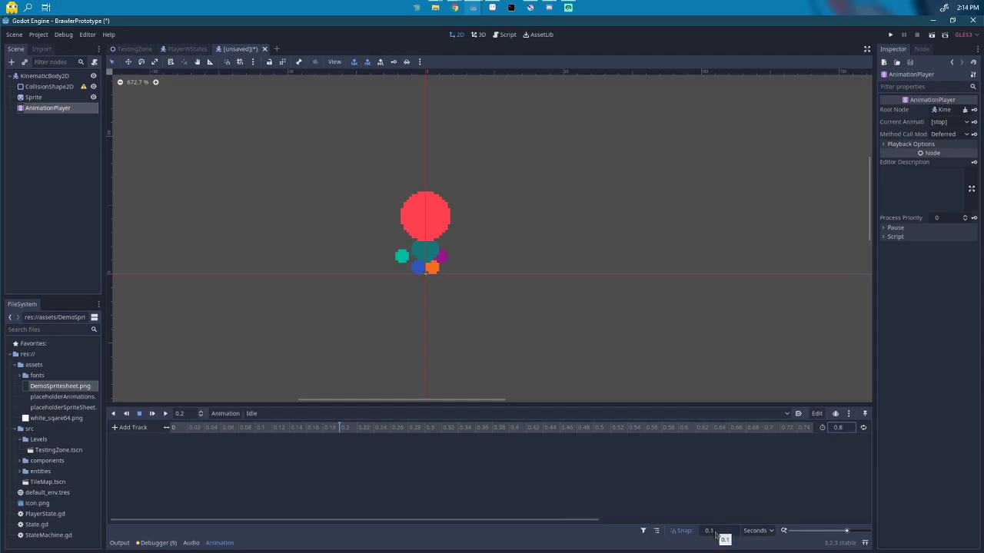
{"action": "left_click", "coordinate": [179, 430]}
{"action": "left_click", "coordinate": [48, 99]}
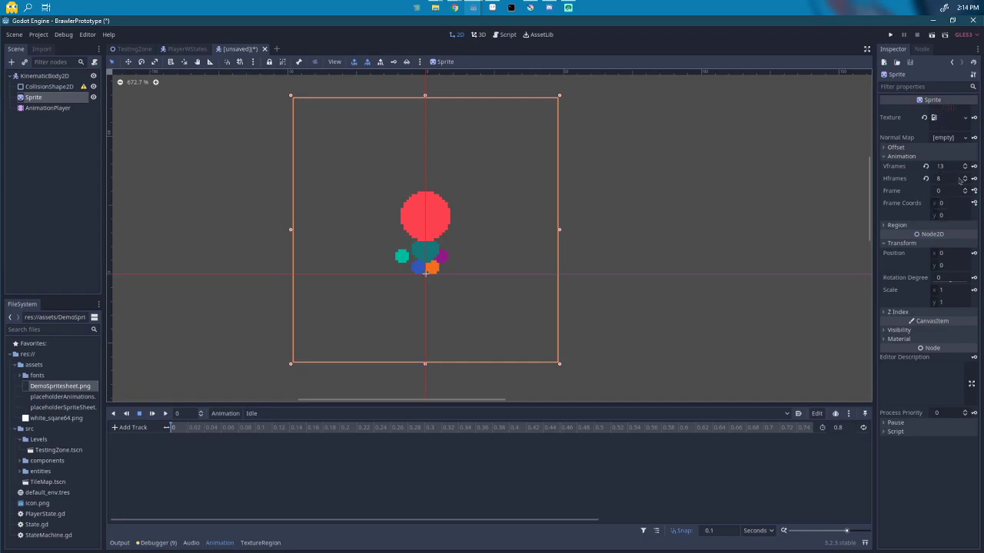
Step: Revert the Sprite's Hframes and Vframes to 1 and zoom out to see the whole DemoSpritesheet
{"action": "left_click", "coordinate": [925, 178]}
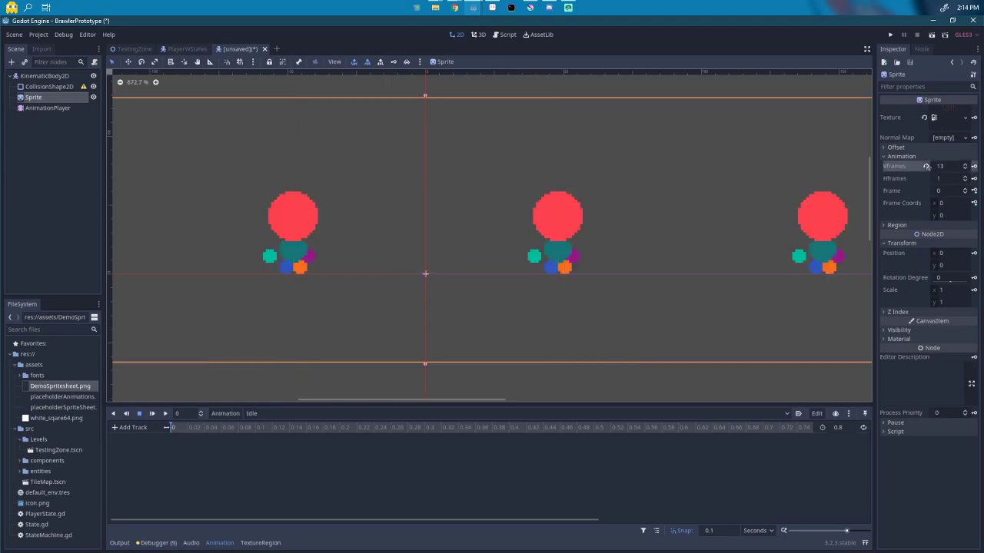
{"action": "left_click", "coordinate": [926, 166]}
{"action": "scroll", "coordinate": [515, 253], "scroll_direction": "down", "scroll_amount": 6}
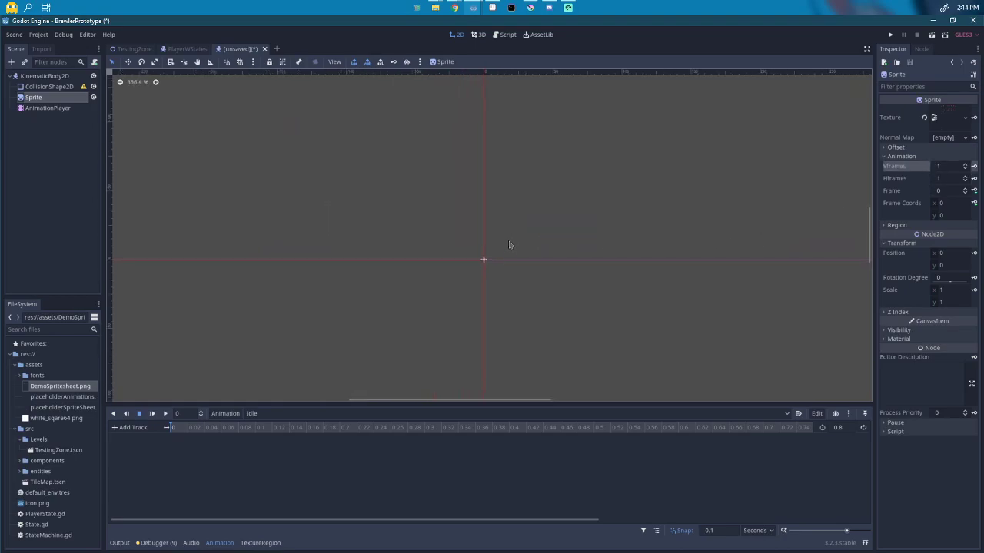
{"action": "scroll", "coordinate": [425, 231], "scroll_direction": "down", "scroll_amount": 4}
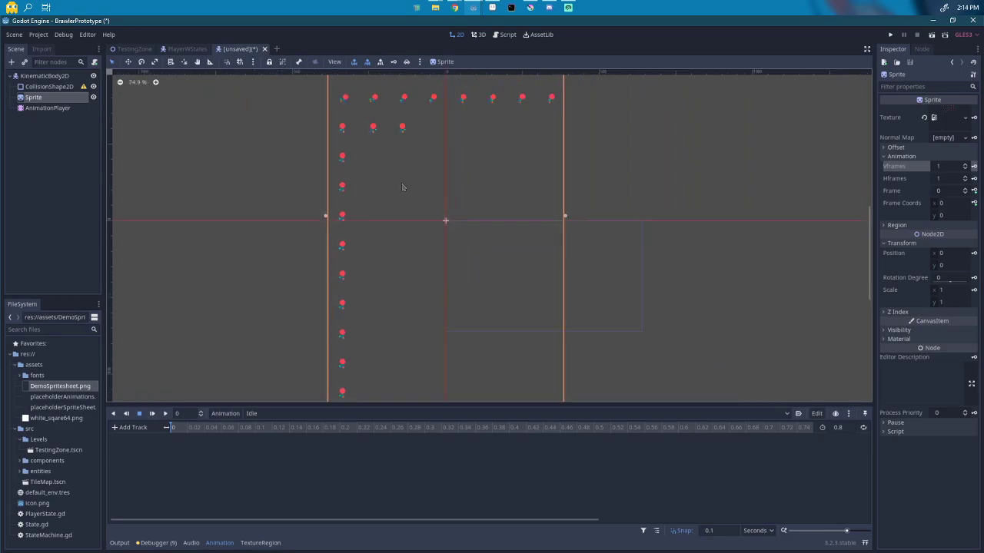
{"action": "left_click_drag", "start_coordinate": [411, 189], "coordinate": [401, 162]}
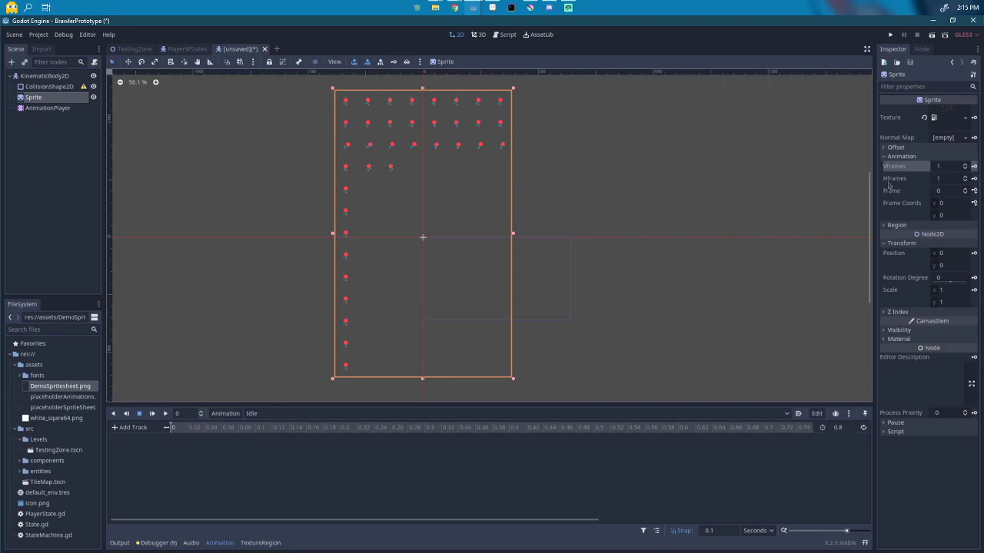
Step: Slice the sprite sheet into 8 by 13 frames, centre the sprite in view, and key its Frame Coords
{"action": "key", "text": "ctrl+z"}
{"action": "key", "text": "ctrl+z"}
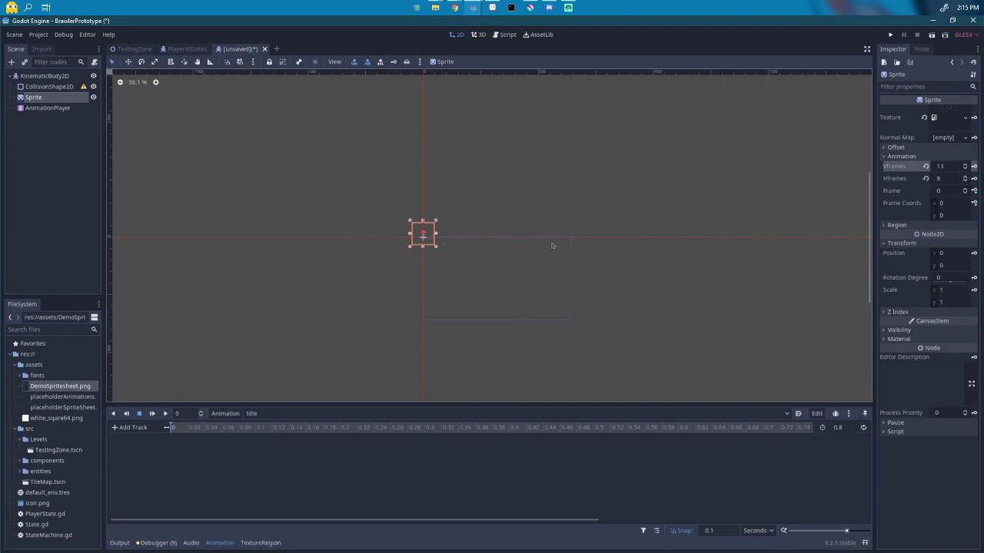
{"action": "left_click", "coordinate": [946, 195]}
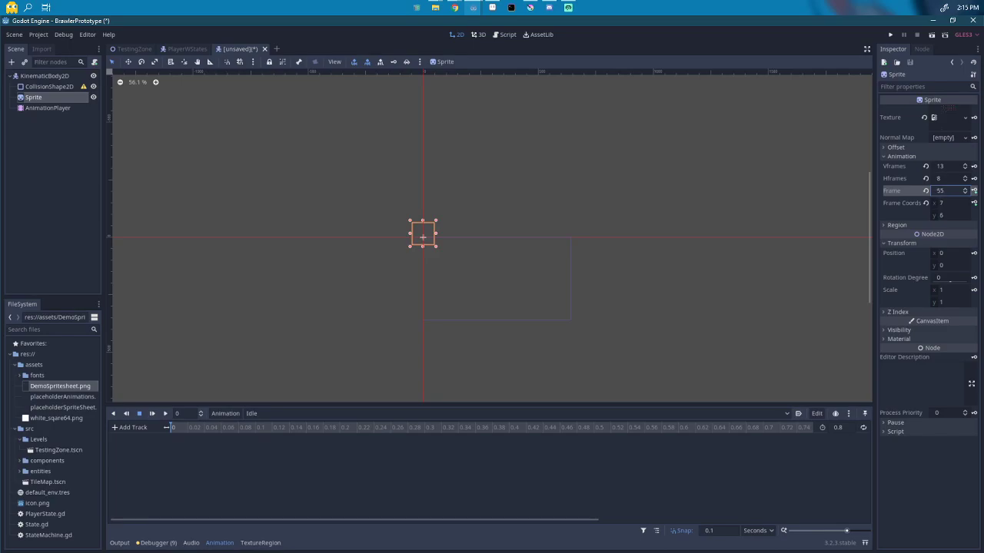
{"action": "scroll", "coordinate": [523, 200], "scroll_direction": "up", "scroll_amount": 6}
{"action": "left_click_drag", "start_coordinate": [421, 253], "coordinate": [549, 272]}
{"action": "scroll", "coordinate": [549, 272], "scroll_direction": "up", "scroll_amount": 1}
{"action": "left_click", "coordinate": [946, 219]}
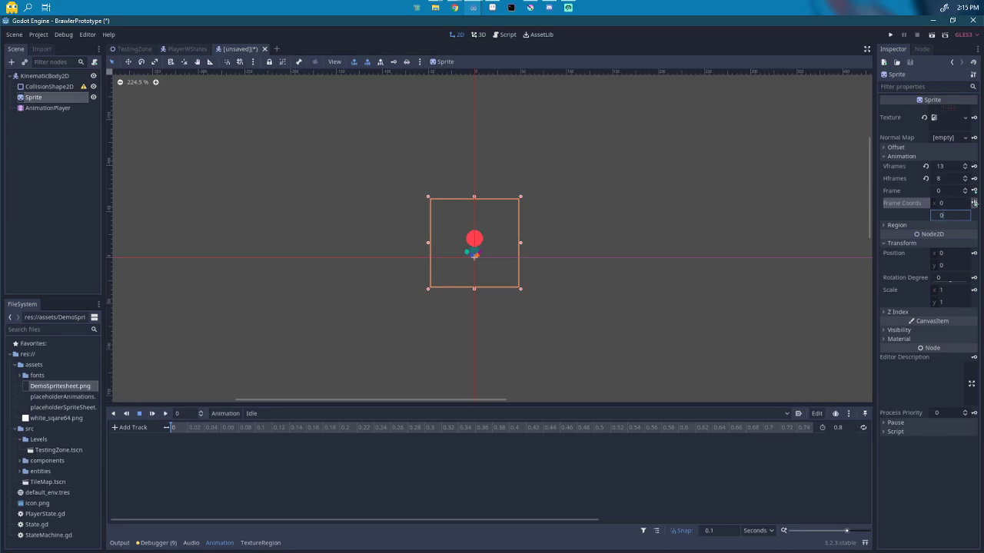
{"action": "left_click", "coordinate": [974, 203]}
Step: Create the frame_coords track and key eight frames of the first row, x 0 through 7
{"action": "left_click", "coordinate": [454, 303]}
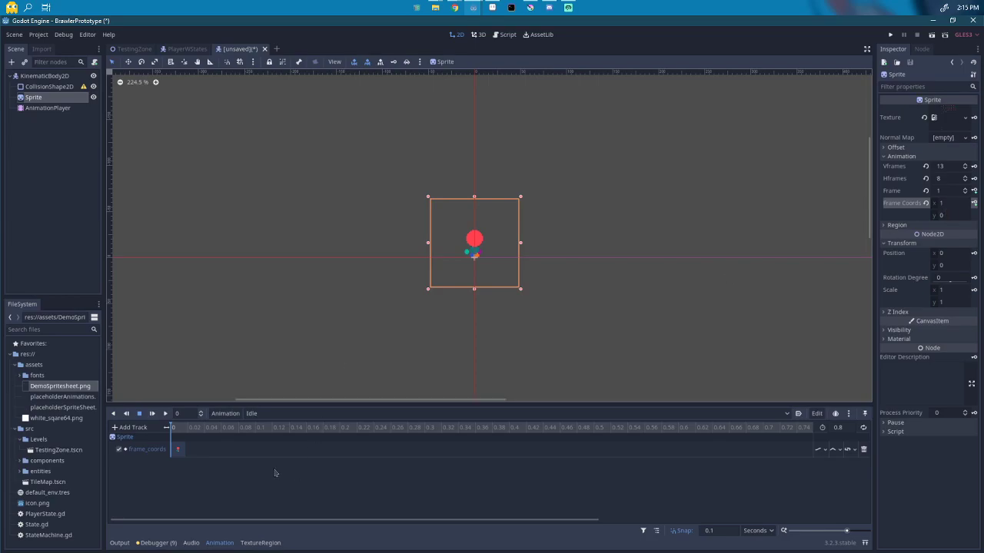
{"action": "left_click_drag", "start_coordinate": [959, 206], "coordinate": [950, 207]}
{"action": "left_click", "coordinate": [973, 203]}
{"action": "left_click", "coordinate": [974, 203]}
{"action": "left_click", "coordinate": [974, 202]}
{"action": "left_click", "coordinate": [974, 203]}
{"action": "left_click", "coordinate": [974, 202]}
{"action": "left_click", "coordinate": [974, 202]}
{"action": "left_click", "coordinate": [974, 203]}
{"action": "left_click", "coordinate": [974, 203]}
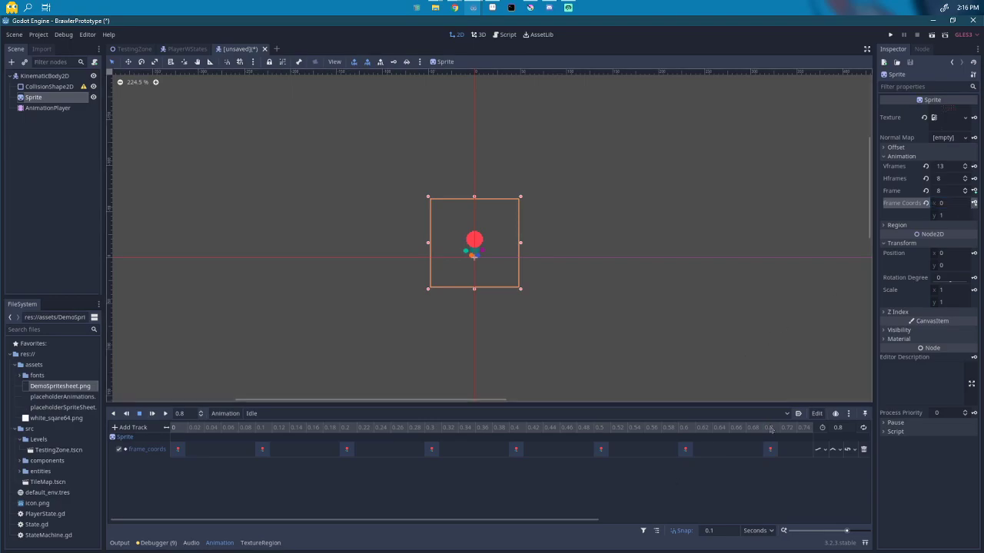
Step: Preview the Idle animation and set the frame_coords track update mode to Discrete
{"action": "scroll", "coordinate": [698, 452], "scroll_direction": "down", "scroll_amount": 3}
{"action": "scroll", "coordinate": [697, 452], "scroll_direction": "up", "scroll_amount": 2}
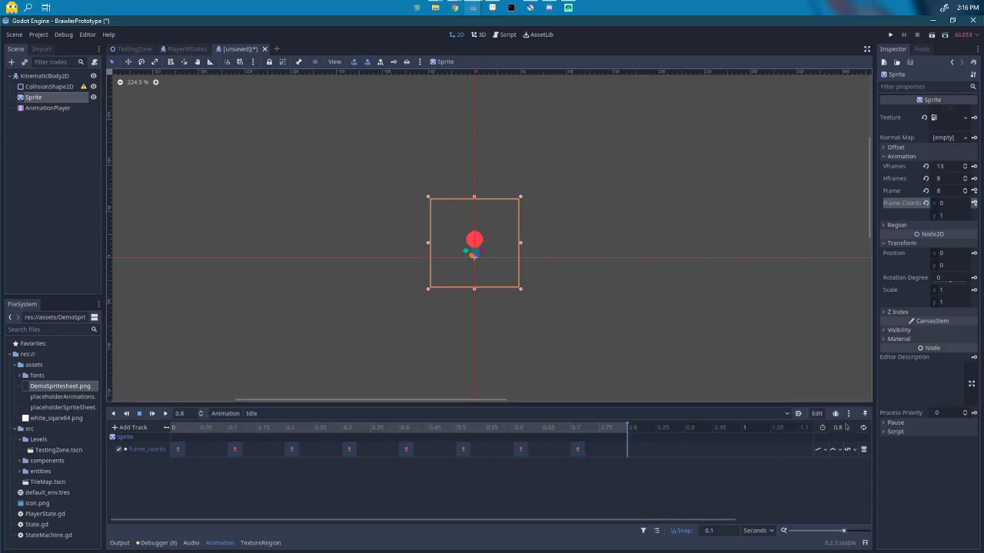
{"action": "left_click", "coordinate": [152, 414]}
{"action": "scroll", "coordinate": [492, 258], "scroll_direction": "up", "scroll_amount": 5}
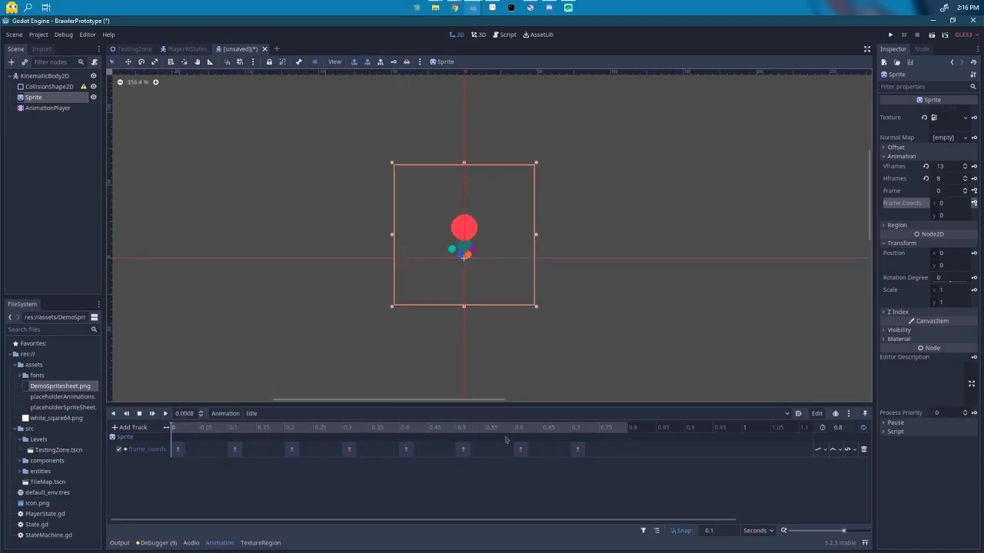
{"action": "left_click", "coordinate": [140, 414]}
{"action": "left_click", "coordinate": [824, 449]}
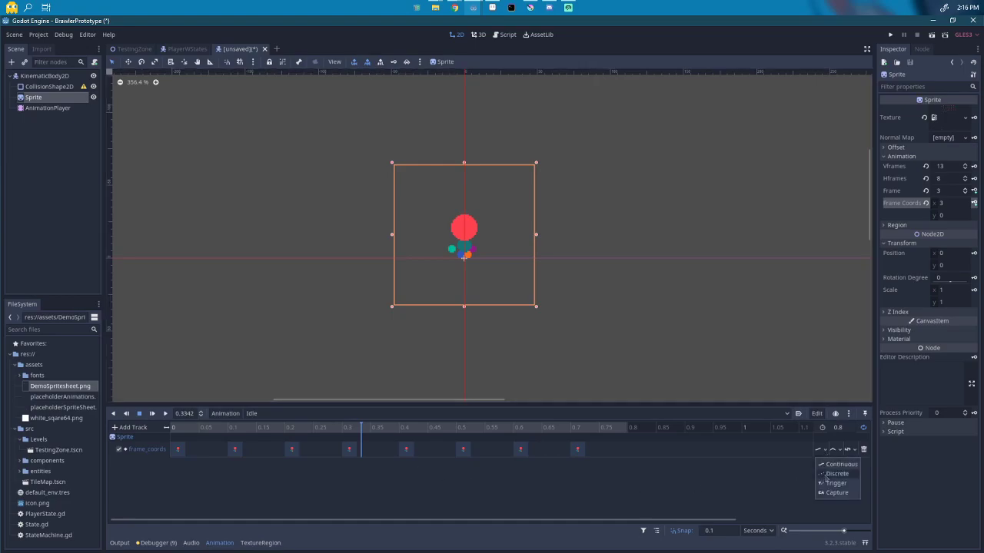
{"action": "left_click", "coordinate": [824, 479]}
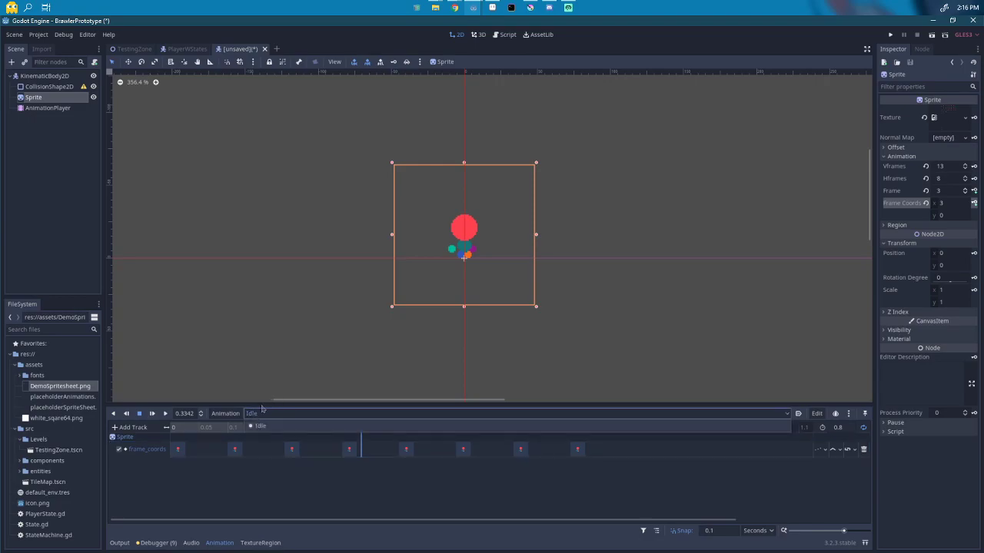
Step: Create a new animation named 'Run' with a length of 0.8 seconds
{"action": "left_click", "coordinate": [238, 417]}
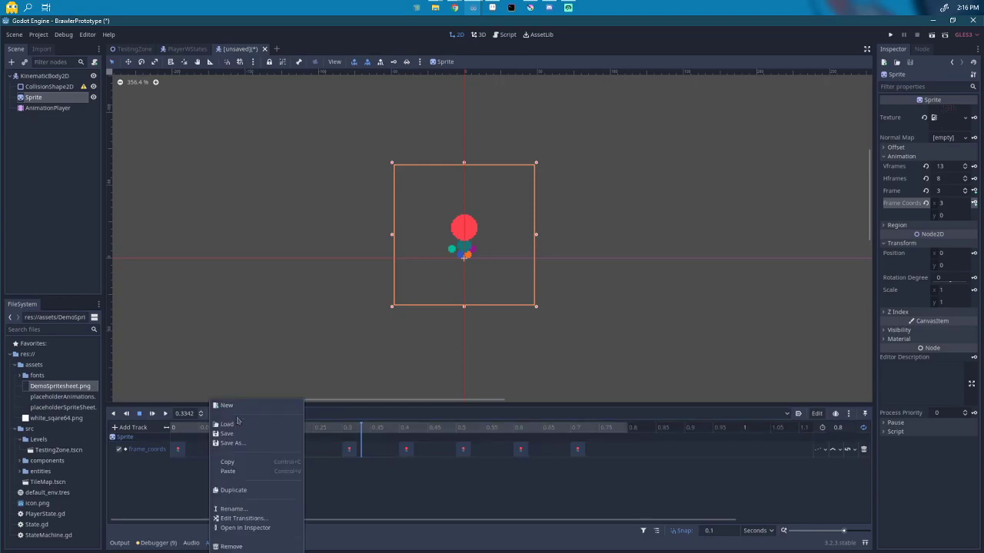
{"action": "left_click", "coordinate": [236, 406]}
{"action": "type", "text": "Run"}
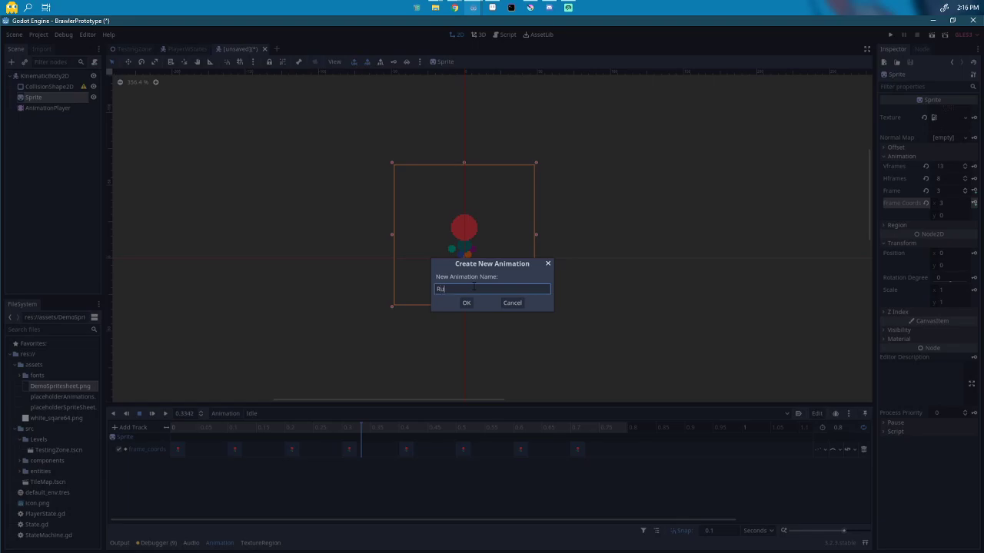
{"action": "key", "text": "Return"}
{"action": "left_click", "coordinate": [836, 427]}
{"action": "type", "text": ".8"}
{"action": "key", "text": "Return"}
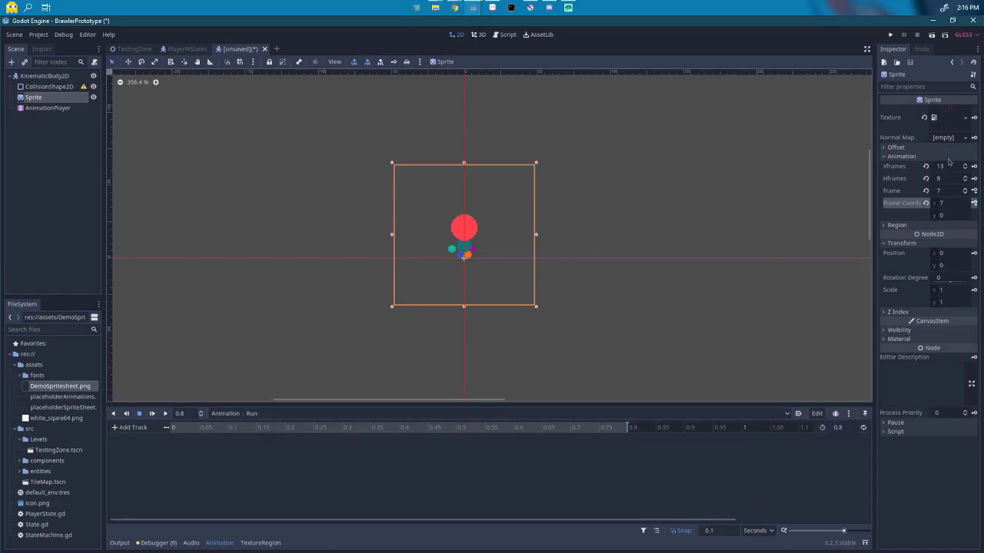
Step: Set the Sprite's Frame Coords to x 0, y 1 with the playhead at the start
{"action": "left_click", "coordinate": [950, 218]}
{"action": "left_click_drag", "start_coordinate": [950, 206], "coordinate": [944, 206]}
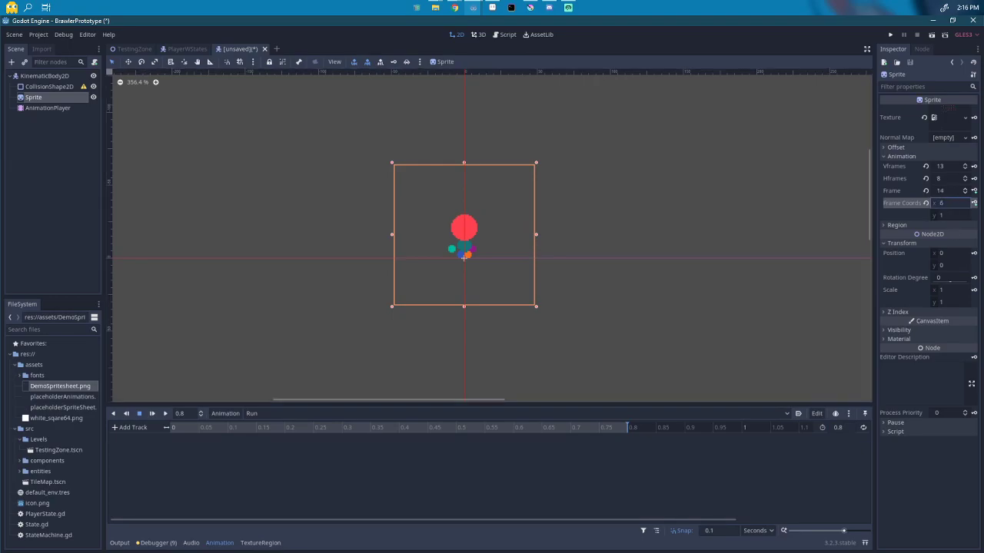
{"action": "left_click", "coordinate": [926, 203]}
{"action": "left_click", "coordinate": [949, 214]}
{"action": "type", "text": "1"}
{"action": "key", "text": "Return"}
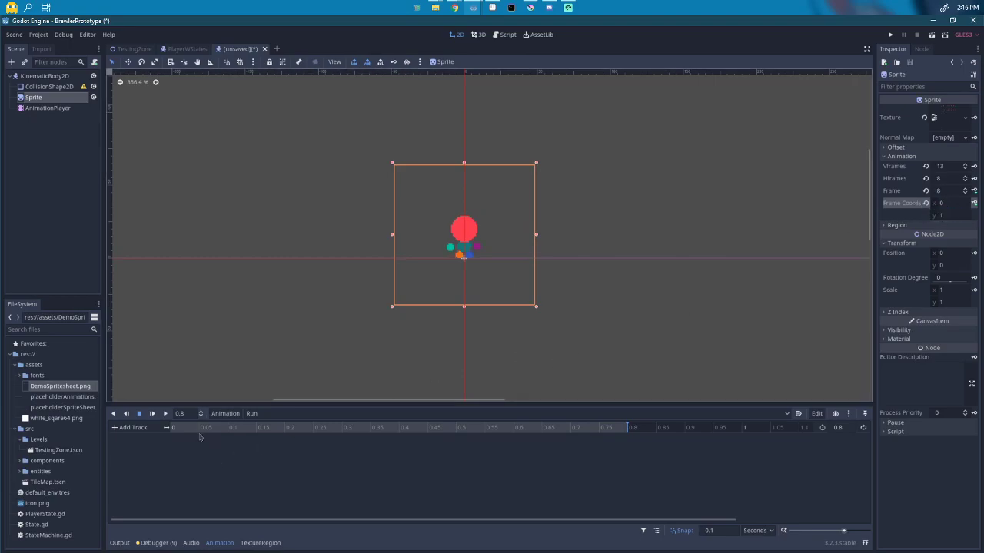
{"action": "left_click", "coordinate": [172, 431]}
Step: Create the Run frame_coords track and key the second row's eight frames
{"action": "left_click", "coordinate": [973, 202]}
{"action": "left_click", "coordinate": [458, 307]}
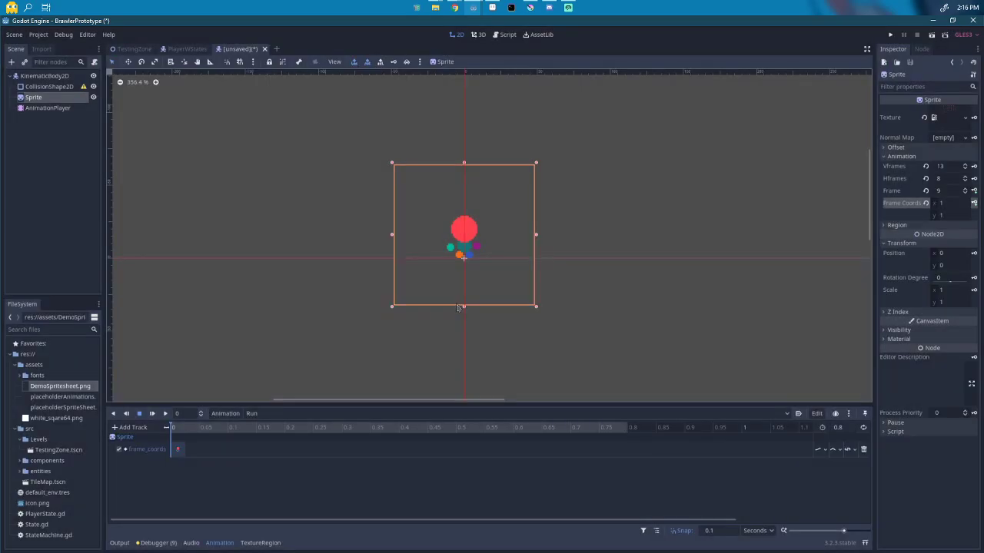
{"action": "left_click", "coordinate": [947, 204]}
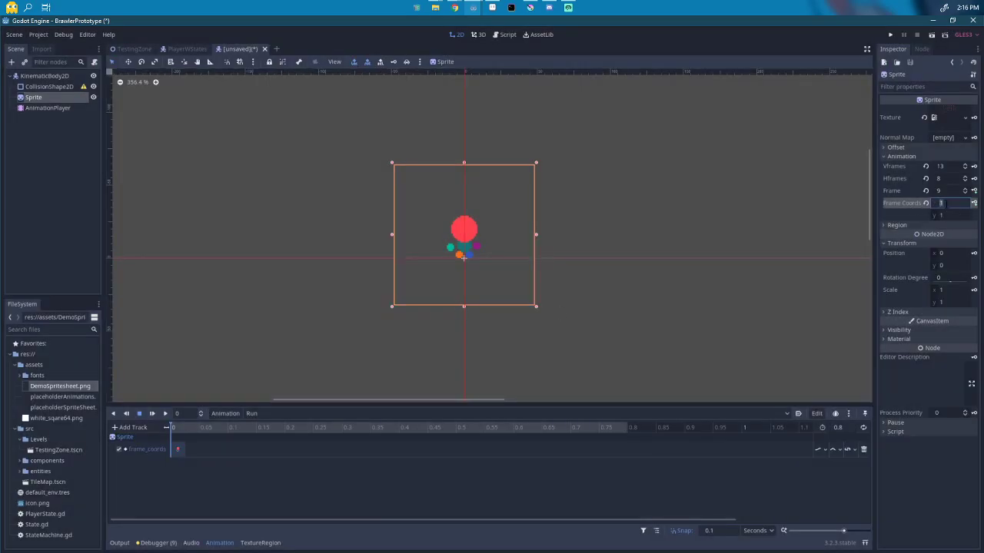
{"action": "left_click", "coordinate": [974, 203]}
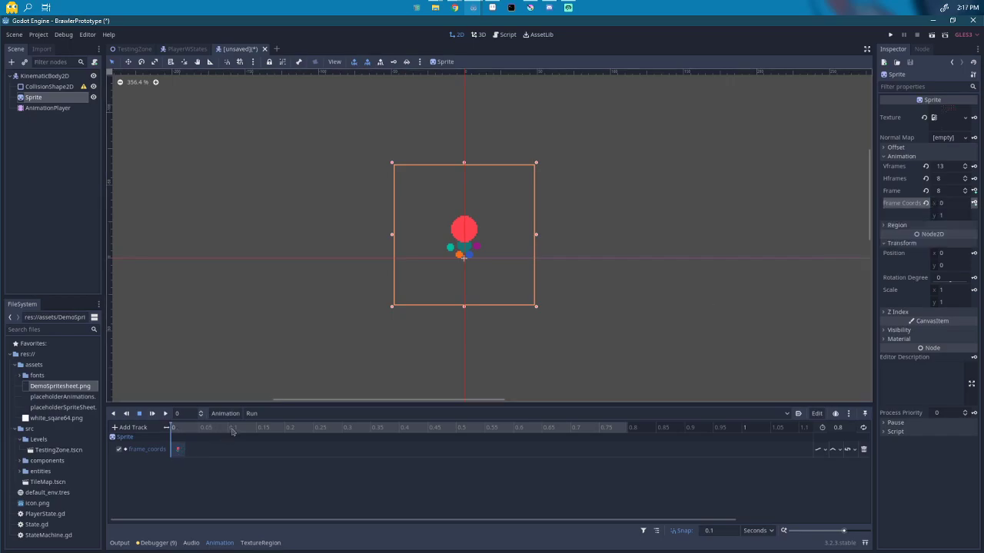
{"action": "left_click", "coordinate": [974, 203]}
{"action": "left_click", "coordinate": [974, 203]}
{"action": "left_click", "coordinate": [974, 203]}
{"action": "left_click", "coordinate": [974, 203]}
{"action": "left_click", "coordinate": [974, 203]}
{"action": "left_click", "coordinate": [974, 203]}
{"action": "left_click", "coordinate": [974, 203]}
{"action": "left_click", "coordinate": [975, 203]}
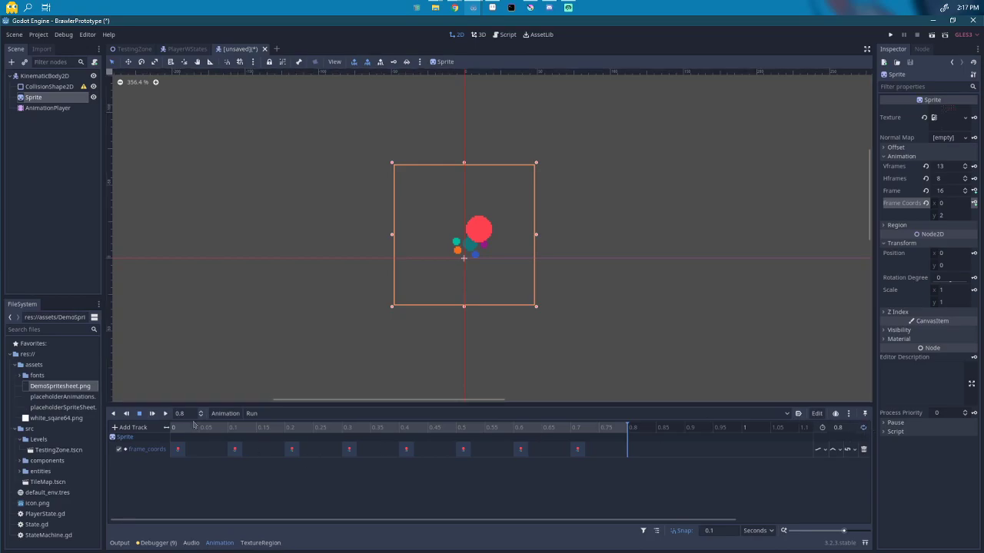
Step: Play the Run animation and set its frame_coords track to Discrete updates
{"action": "left_click", "coordinate": [152, 413]}
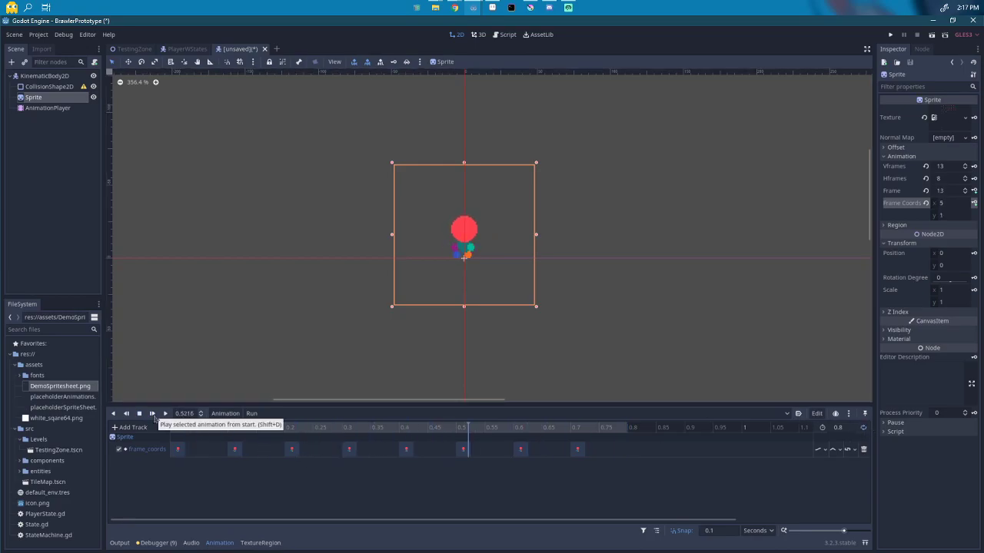
{"action": "left_click", "coordinate": [818, 450]}
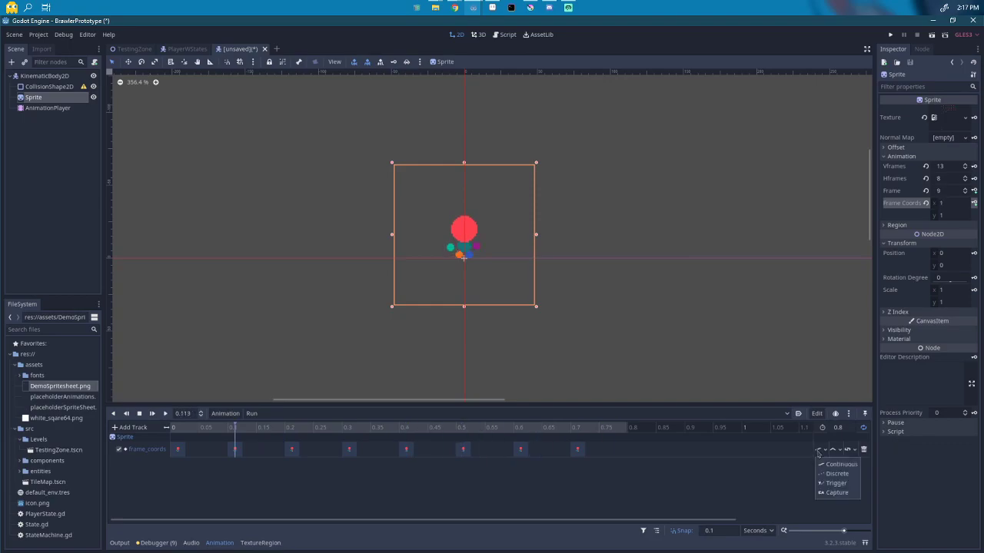
{"action": "left_click", "coordinate": [836, 473]}
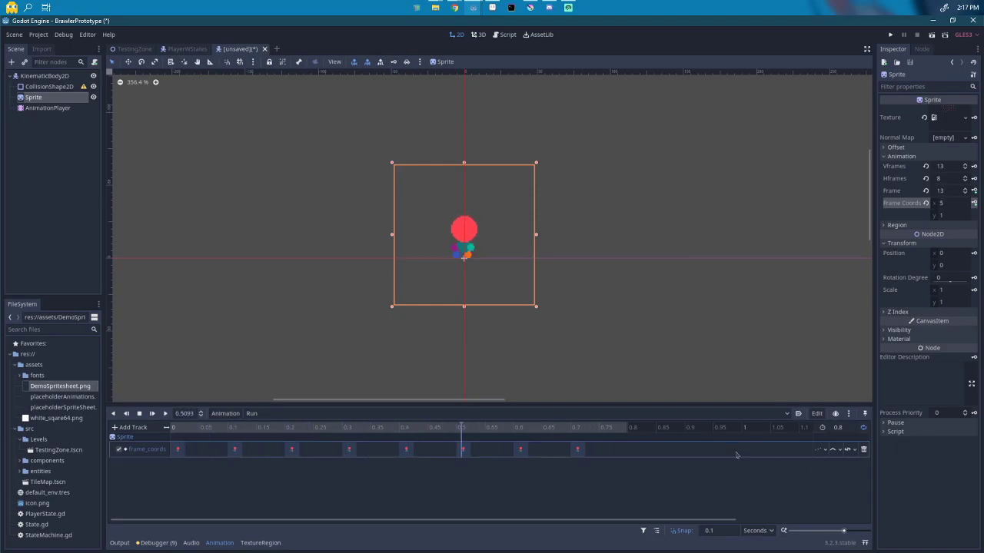
{"action": "scroll", "coordinate": [508, 323], "scroll_direction": "up", "scroll_amount": 3}
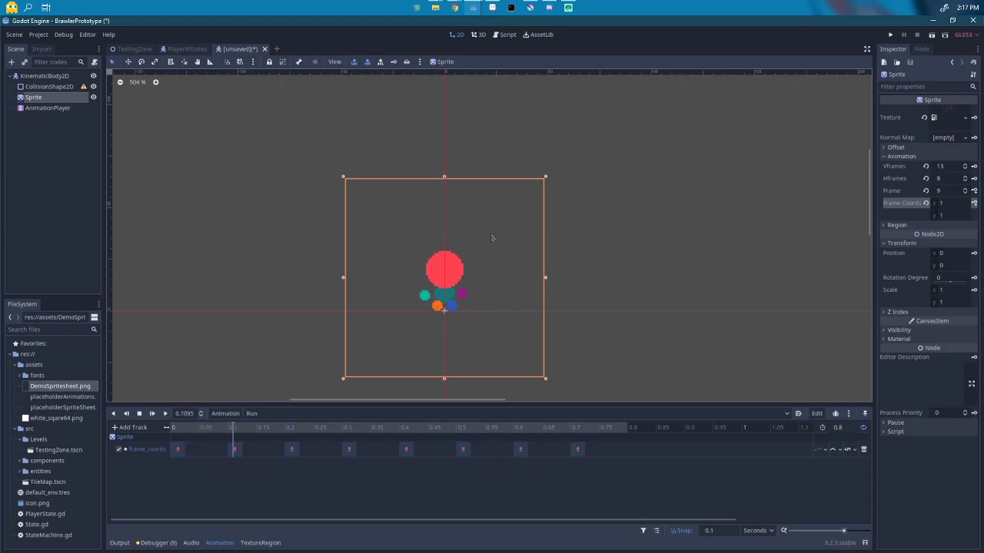
Step: Play the Run animation in the PlayerWStates scene for reference, then return to the unsaved scene
{"action": "left_click", "coordinate": [183, 50]}
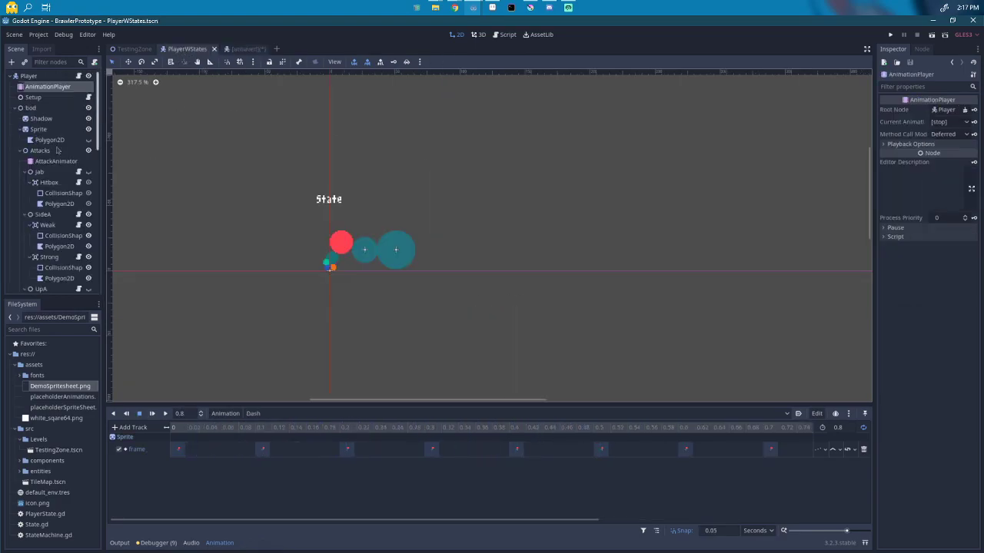
{"action": "left_click", "coordinate": [38, 129]}
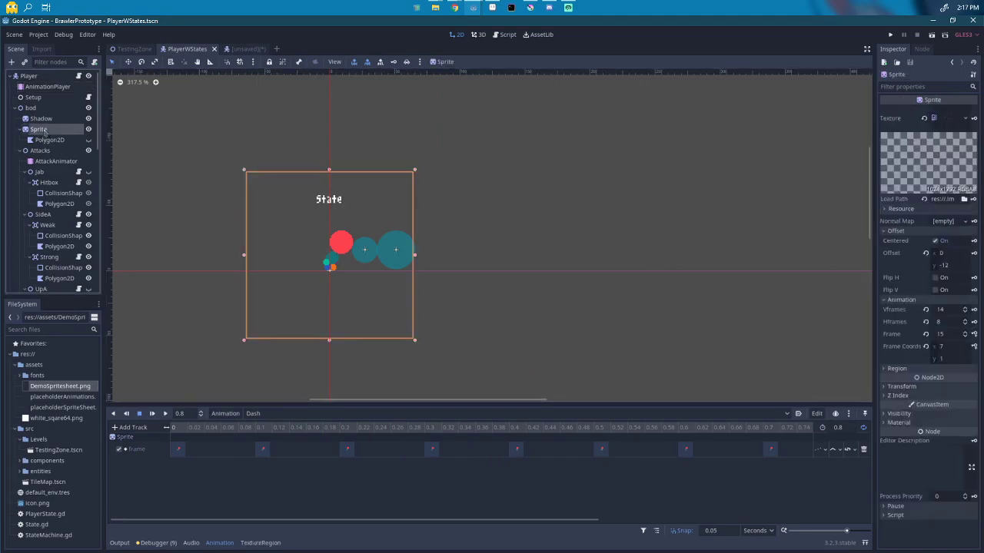
{"action": "left_click", "coordinate": [48, 87]}
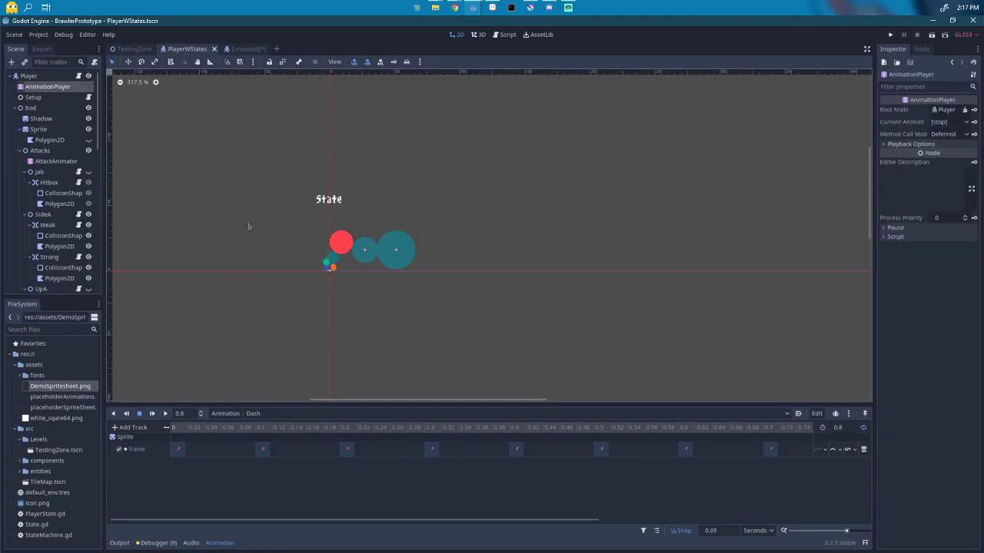
{"action": "left_click", "coordinate": [253, 414]}
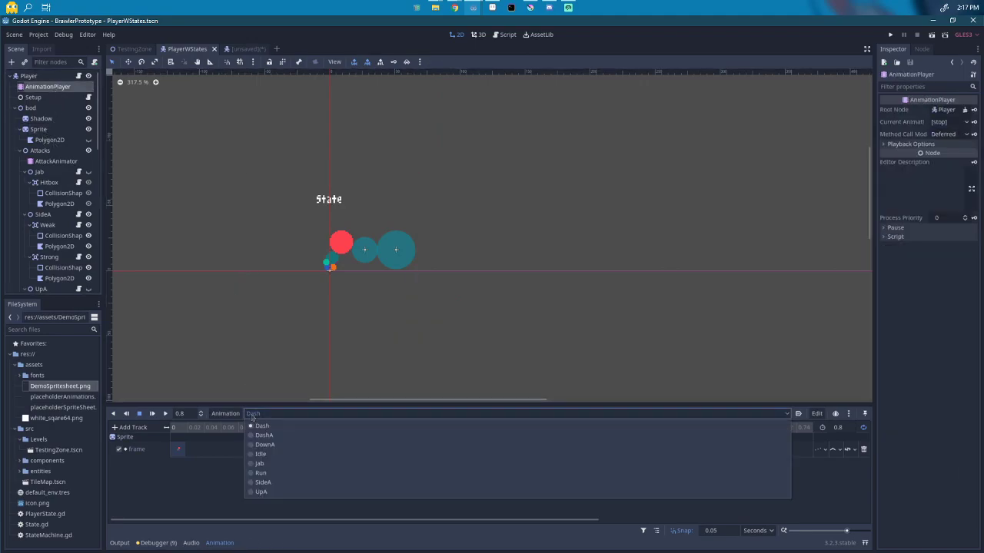
{"action": "left_click", "coordinate": [262, 473]}
{"action": "left_click", "coordinate": [152, 413]}
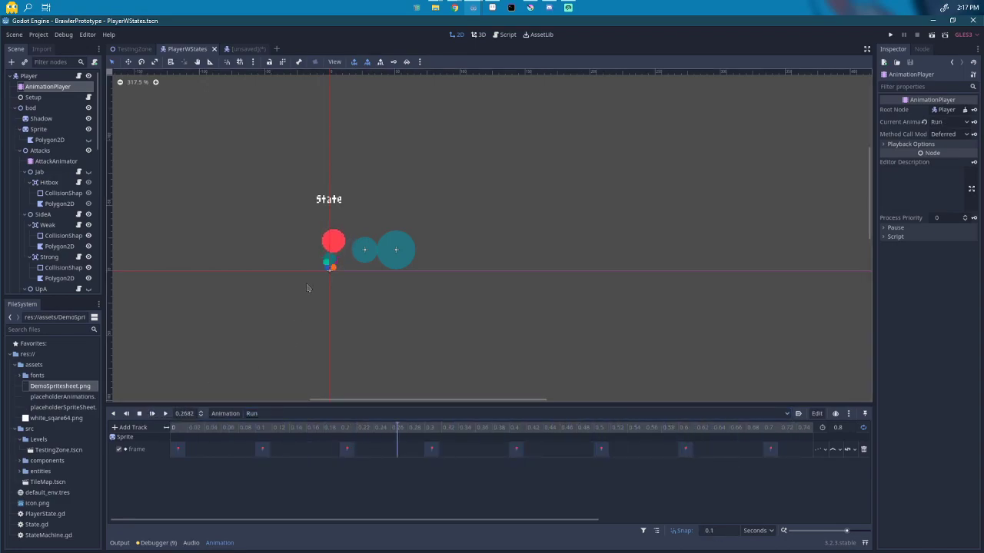
{"action": "scroll", "coordinate": [340, 263], "scroll_direction": "up", "scroll_amount": 2}
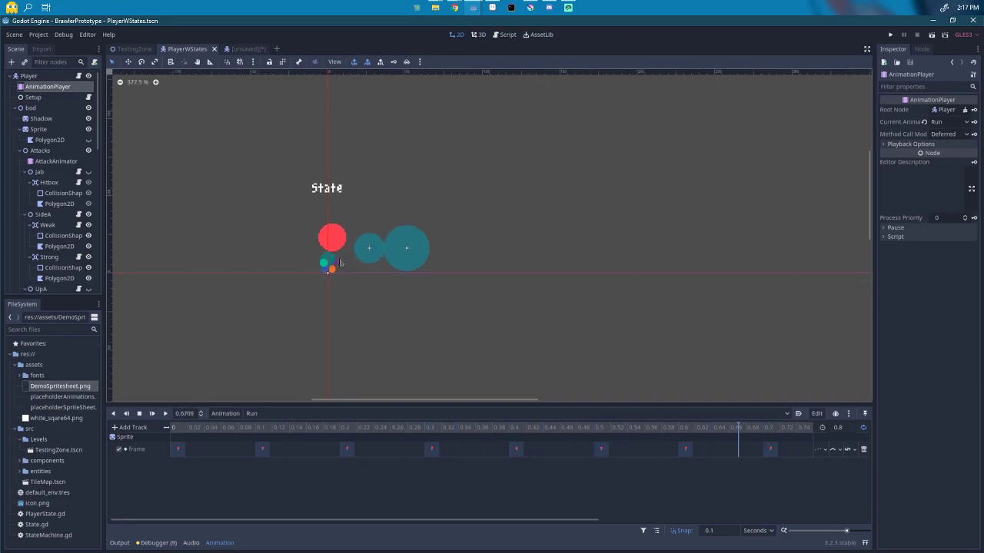
{"action": "scroll", "coordinate": [340, 263], "scroll_direction": "up", "scroll_amount": 2}
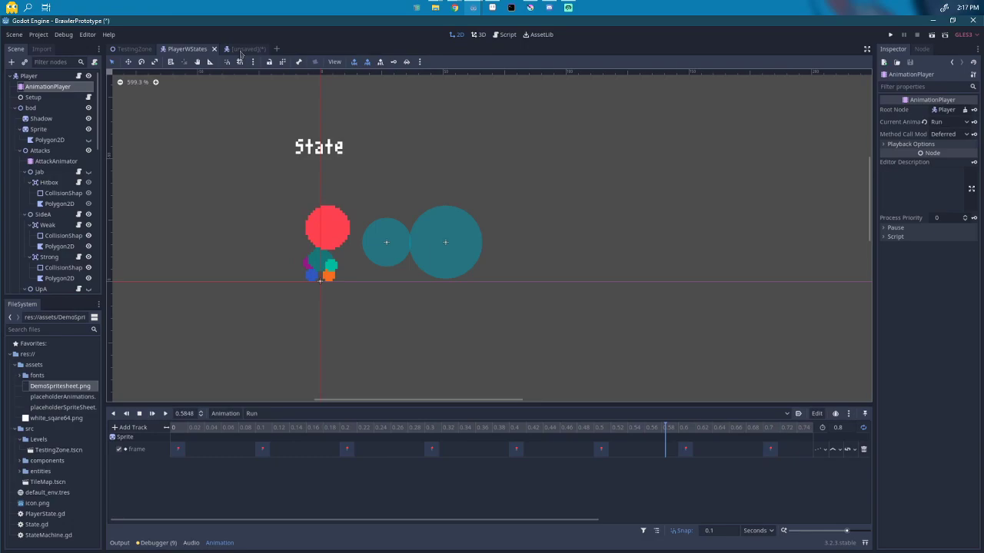
{"action": "left_click", "coordinate": [241, 51]}
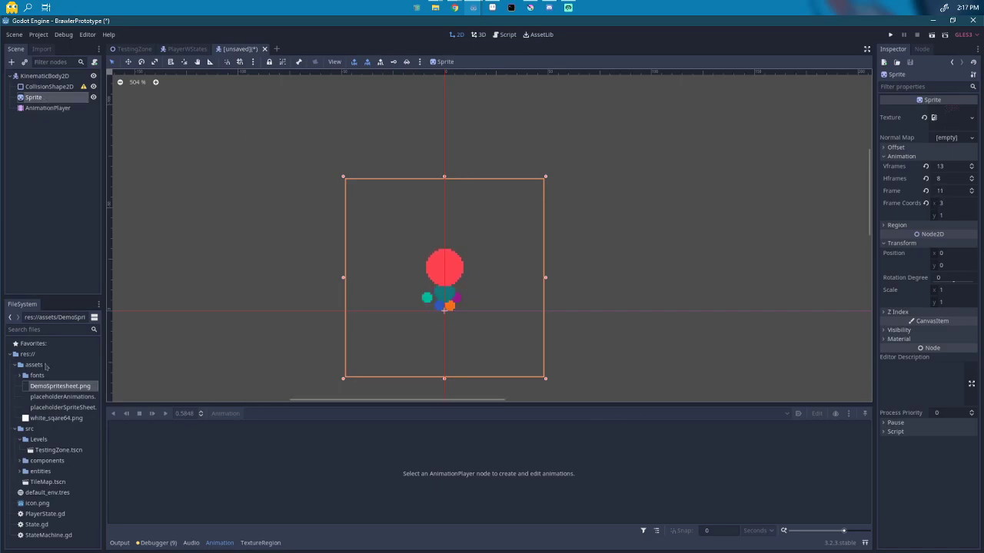
Step: Create a new 0.8-second animation named 'Dash' with the playhead at the start
{"action": "left_click", "coordinate": [47, 107]}
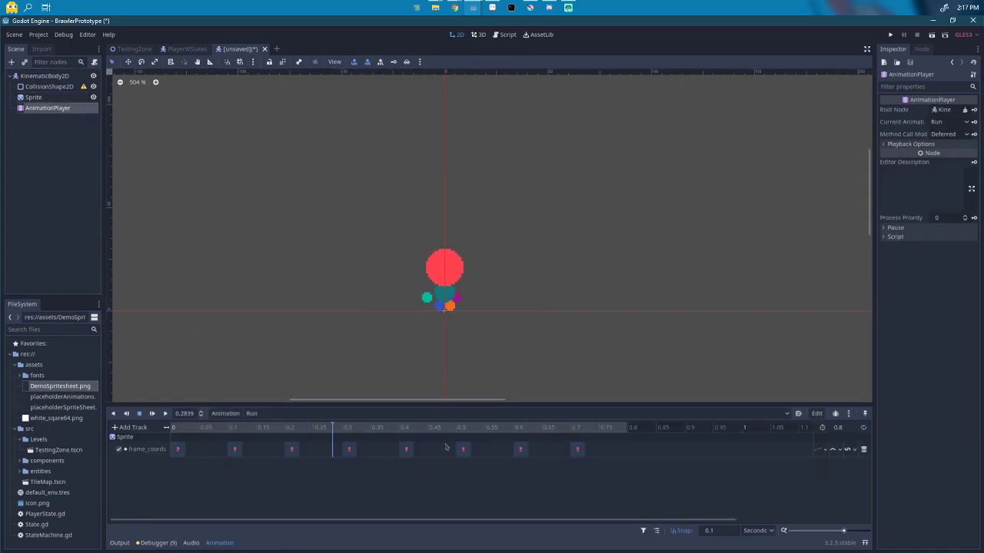
{"action": "left_click", "coordinate": [222, 415]}
{"action": "left_click", "coordinate": [246, 406]}
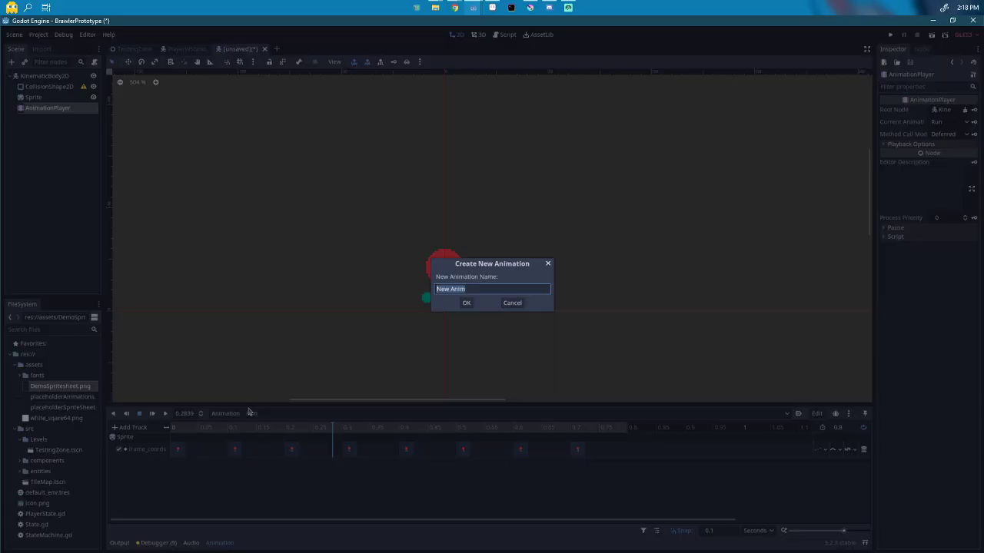
{"action": "type", "text": "Dash"}
{"action": "key", "text": "BackSpace"}
{"action": "type", "text": "sh"}
{"action": "key", "text": "Return"}
{"action": "left_click", "coordinate": [848, 428]}
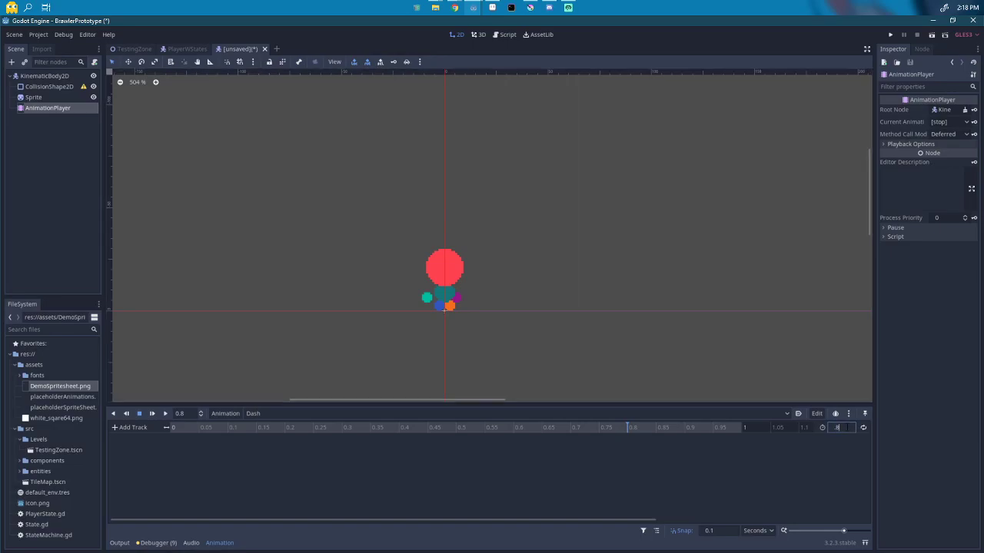
{"action": "key", "text": "Return"}
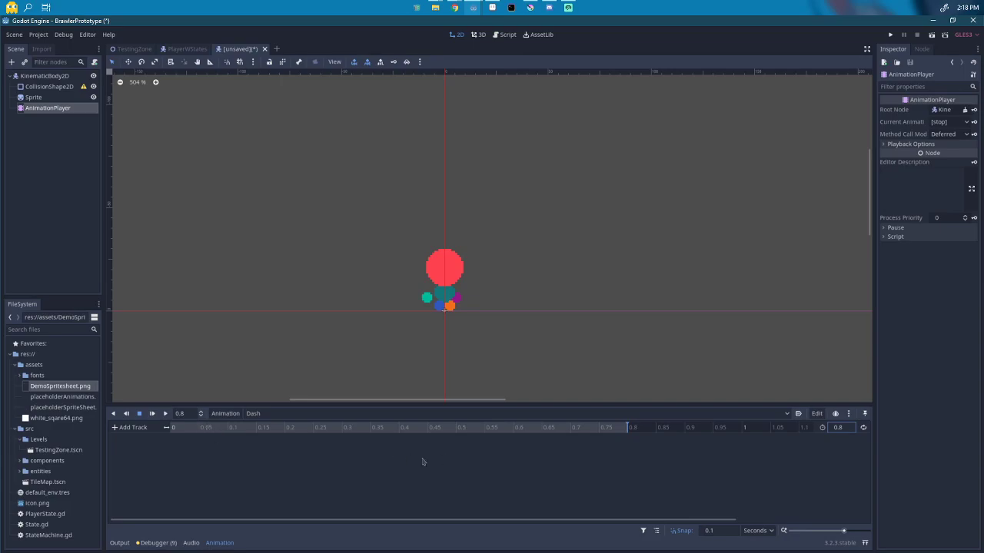
{"action": "left_click", "coordinate": [177, 427]}
Step: Set the Sprite's Frame Coords to column 0, row 2
{"action": "left_click", "coordinate": [48, 86]}
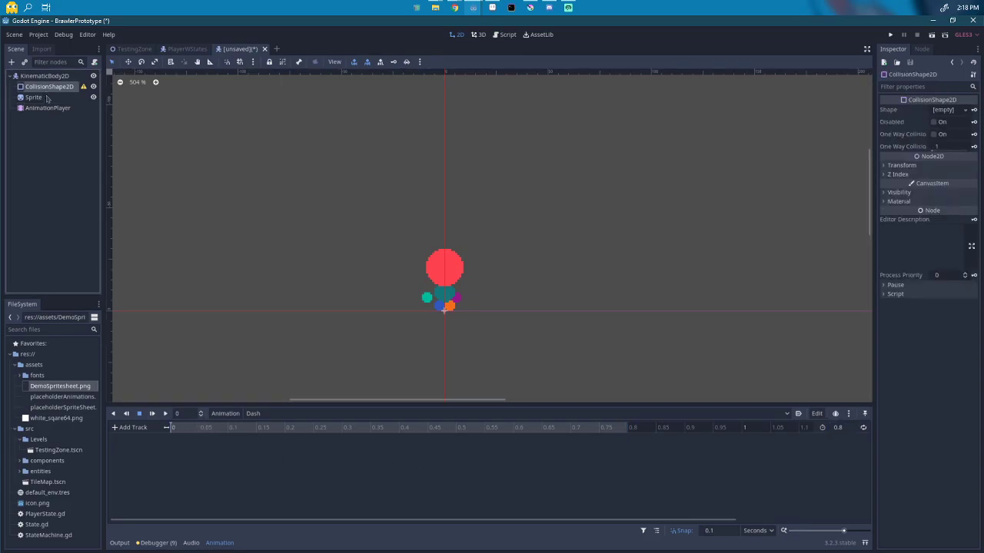
{"action": "left_click", "coordinate": [34, 97]}
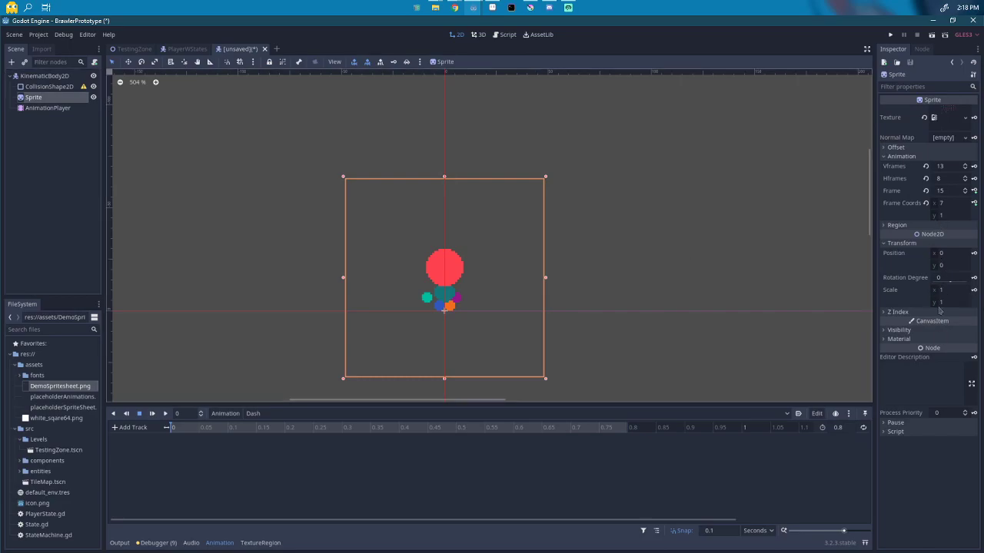
{"action": "left_click", "coordinate": [945, 216]}
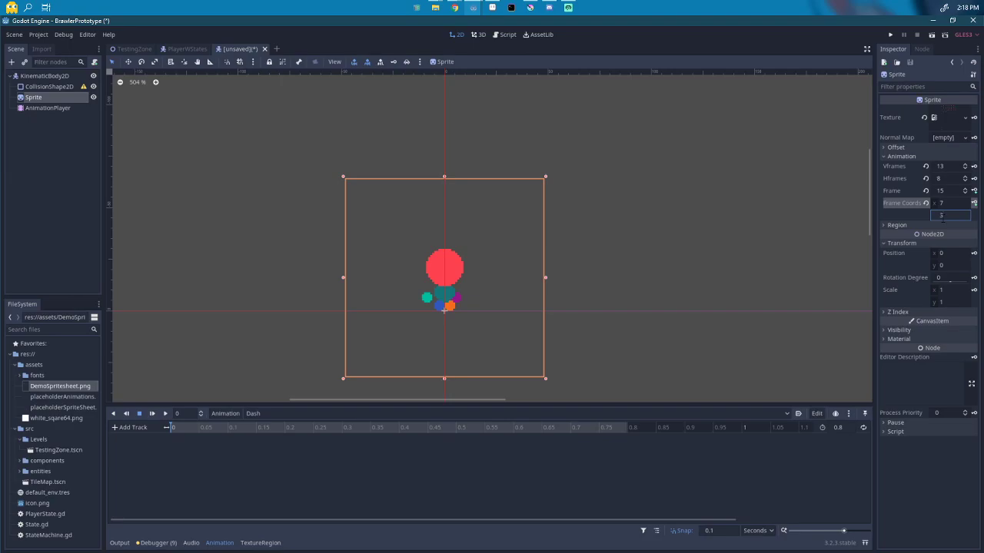
{"action": "type", "text": "2"}
{"action": "key", "text": "Return"}
{"action": "left_click", "coordinate": [951, 206]}
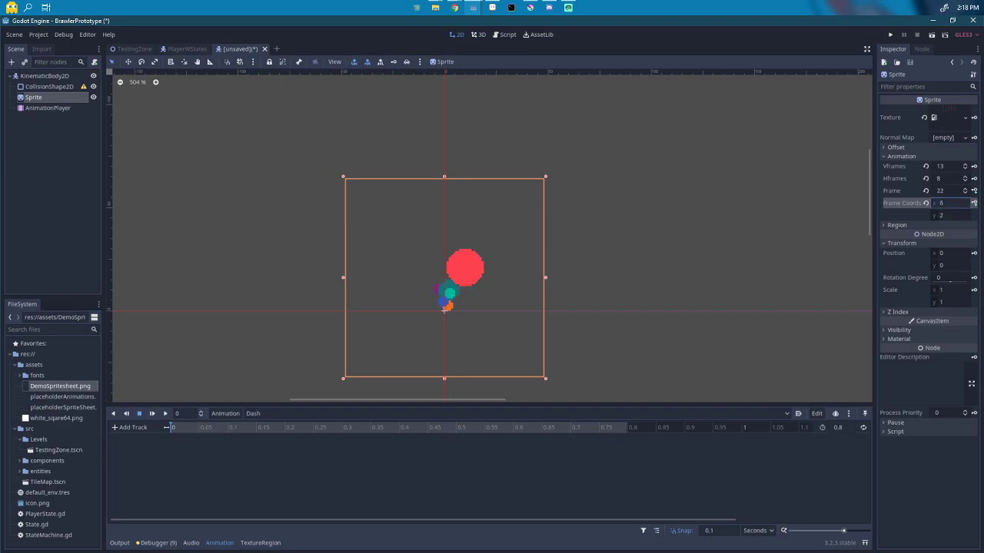
{"action": "left_click_drag", "start_coordinate": [951, 206], "coordinate": [945, 207]}
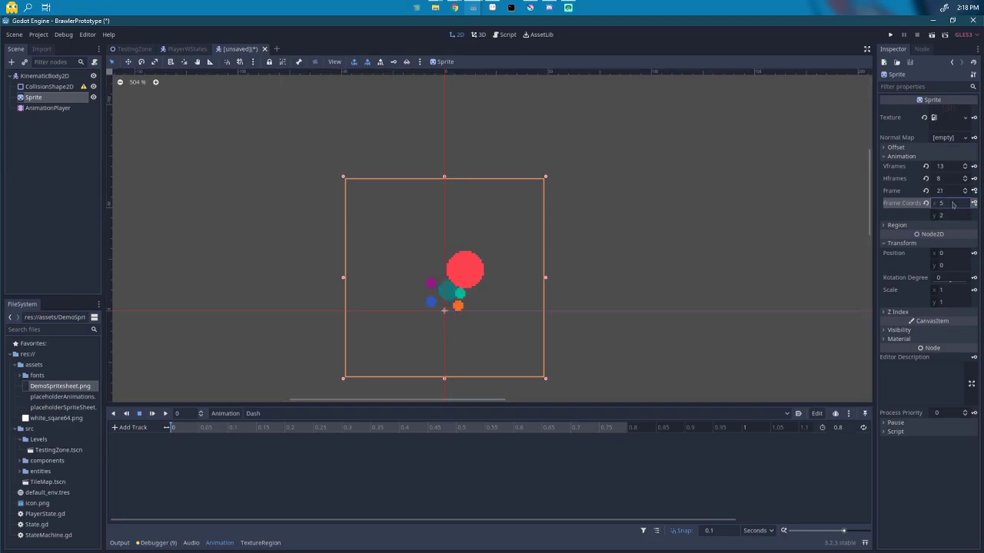
{"action": "type", "text": "0"}
{"action": "key", "text": "Return"}
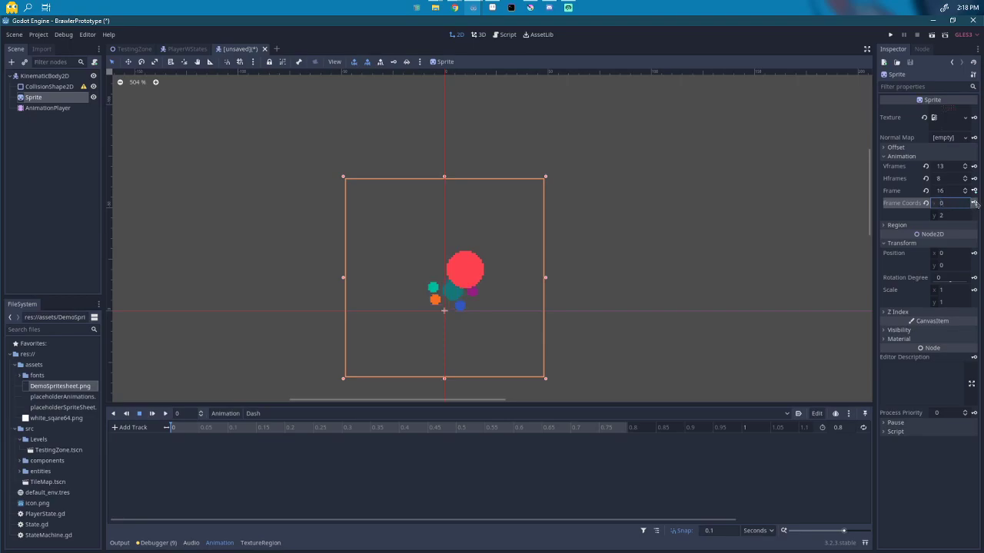
Step: Create the Dash frame_coords track and key successive row-2 frames every 0.1 s
{"action": "left_click", "coordinate": [974, 203]}
{"action": "left_click", "coordinate": [459, 306]}
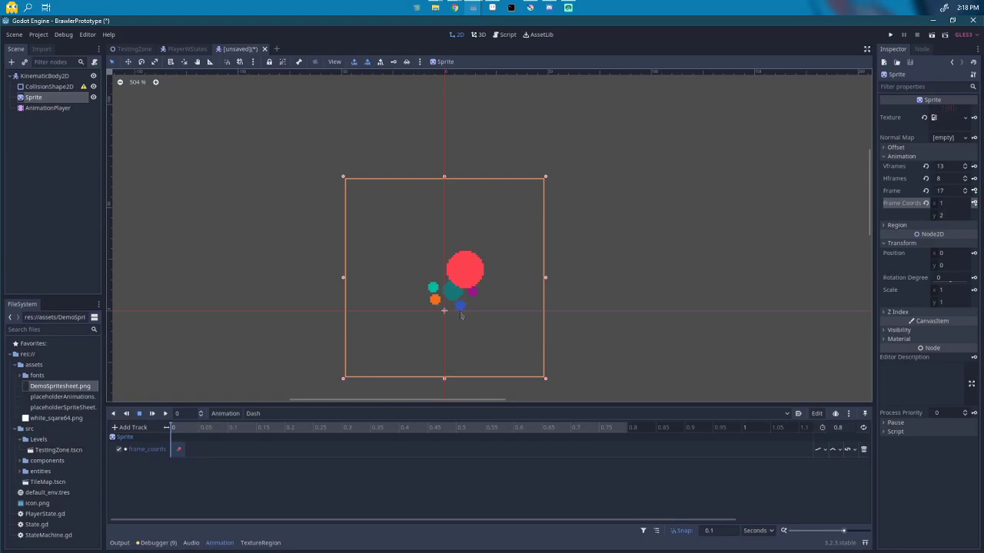
{"action": "left_click_drag", "start_coordinate": [943, 207], "coordinate": [949, 208]}
{"action": "left_click", "coordinate": [975, 203]}
{"action": "left_click", "coordinate": [974, 202]}
{"action": "left_click", "coordinate": [975, 203]}
{"action": "left_click", "coordinate": [975, 203]}
{"action": "left_click", "coordinate": [974, 203]}
{"action": "left_click", "coordinate": [975, 202]}
{"action": "left_click", "coordinate": [974, 203]}
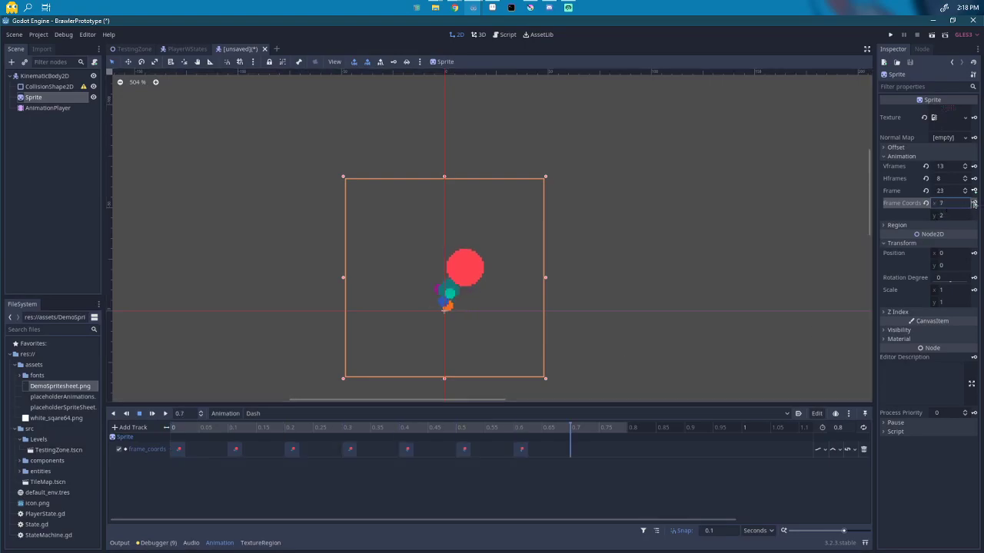
{"action": "left_click", "coordinate": [975, 203]}
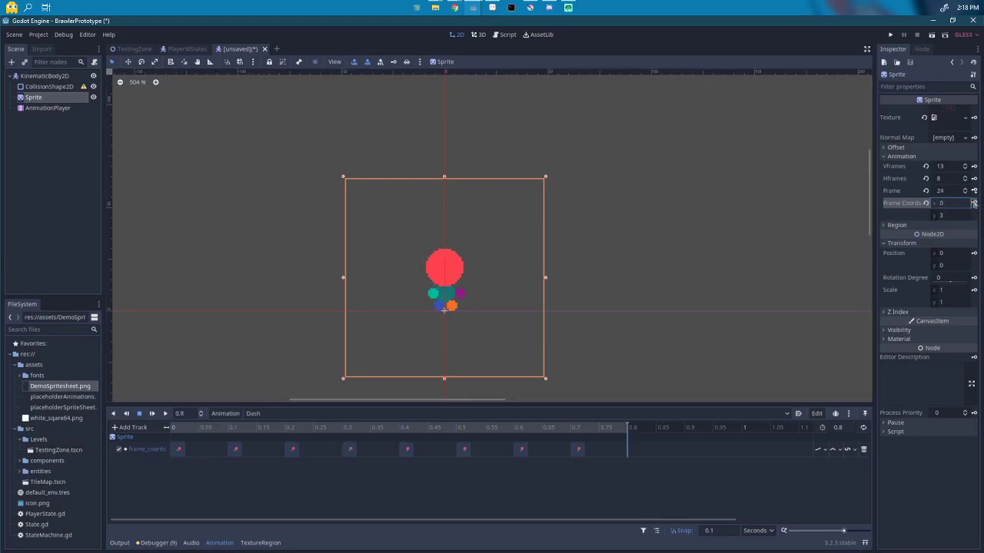
Step: Set the frame_coords track to Discrete updates and play the Dash animation
{"action": "left_click", "coordinate": [819, 450]}
{"action": "left_click", "coordinate": [828, 475]}
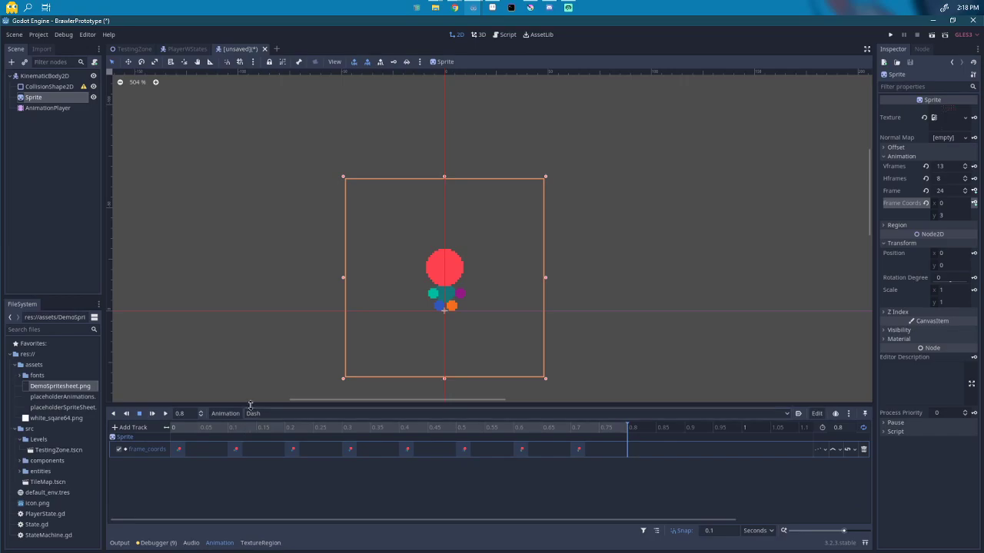
{"action": "left_click", "coordinate": [152, 413]}
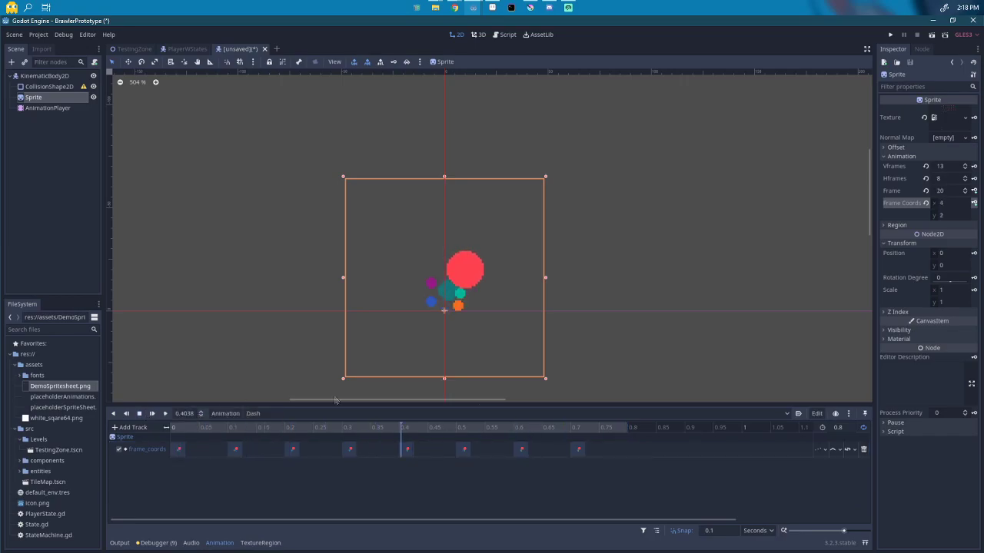
Step: Cycle through the Run, Dash, Idle and Run animations in playback, then switch to Aseprite
{"action": "left_click", "coordinate": [290, 415]}
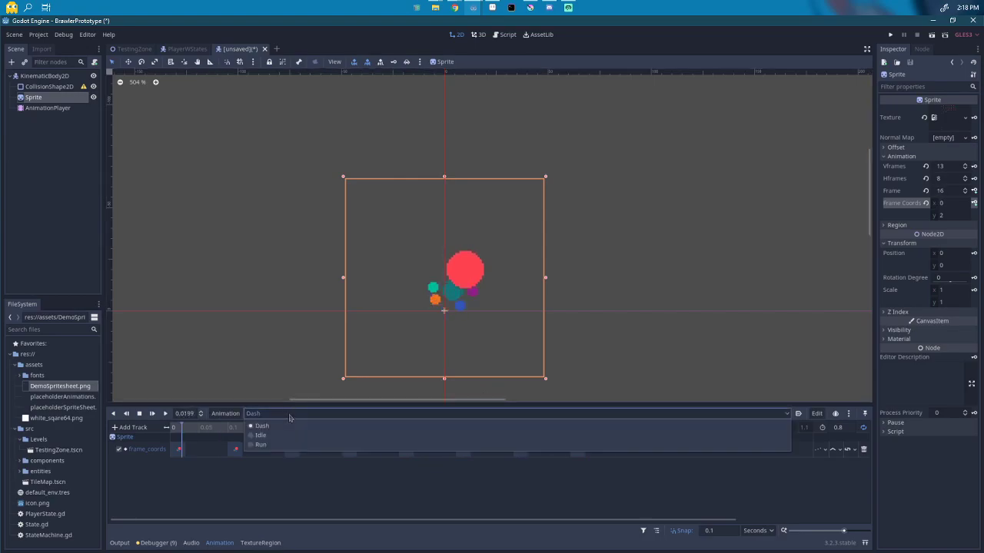
{"action": "left_click", "coordinate": [261, 444]}
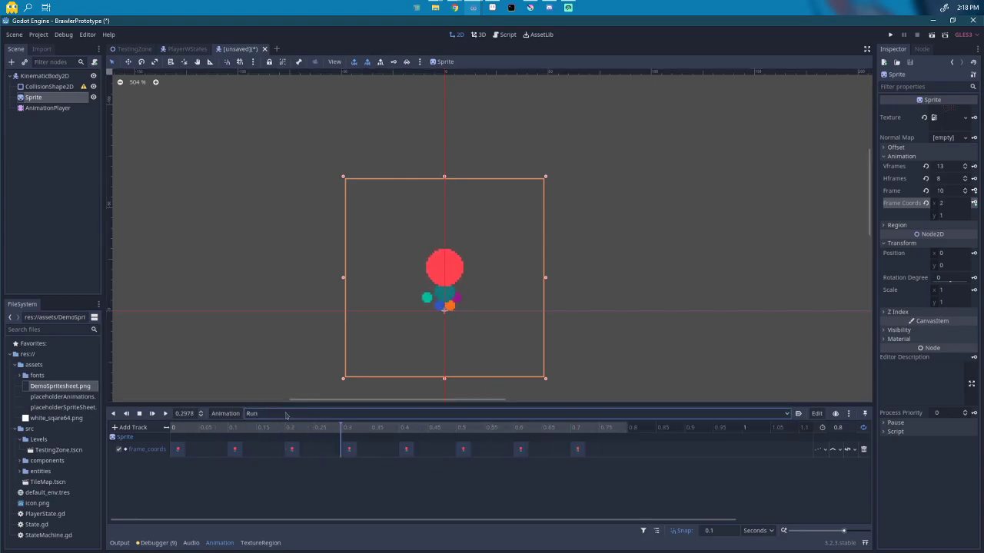
{"action": "left_click", "coordinate": [285, 415]}
{"action": "left_click", "coordinate": [278, 429]}
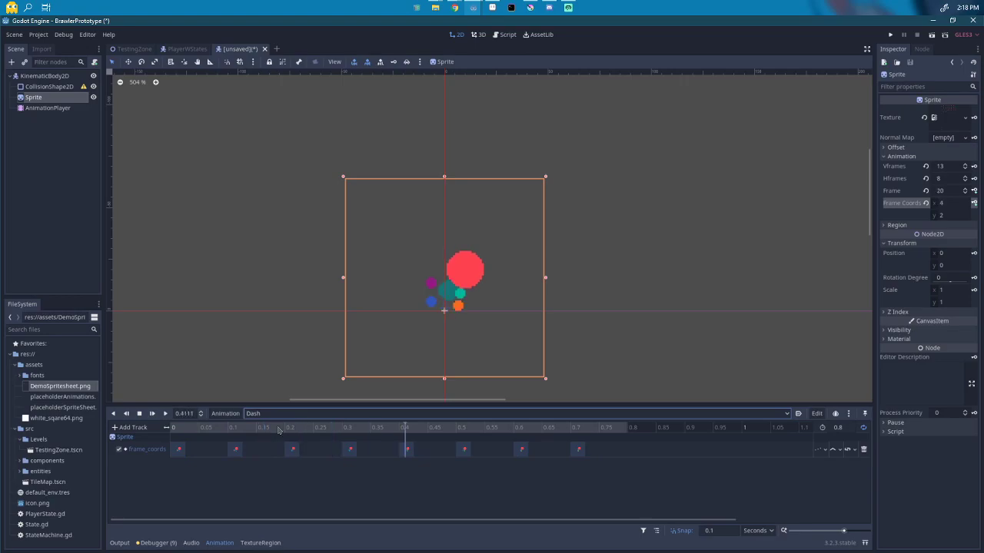
{"action": "left_click", "coordinate": [284, 415]}
{"action": "left_click", "coordinate": [283, 436]}
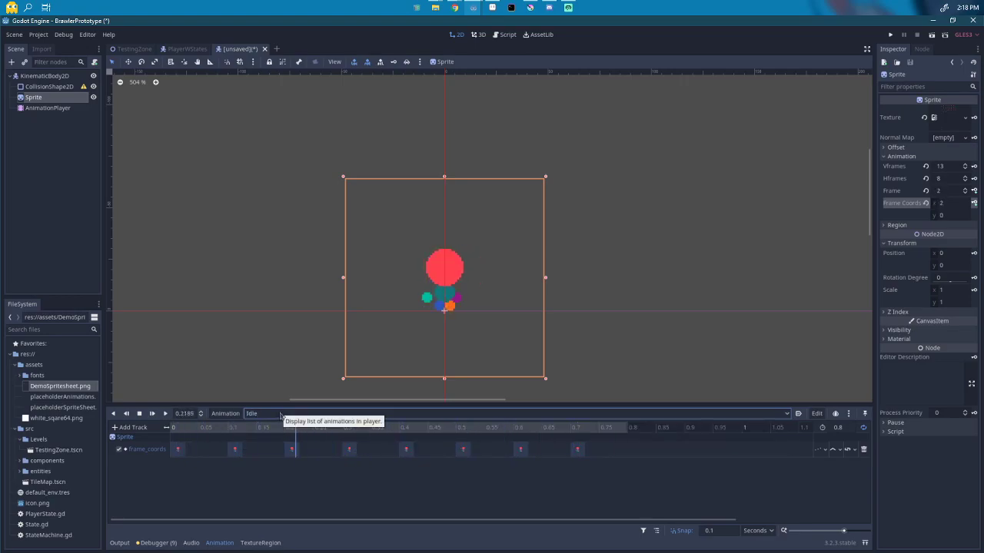
{"action": "left_click", "coordinate": [281, 415]}
{"action": "left_click", "coordinate": [278, 445]}
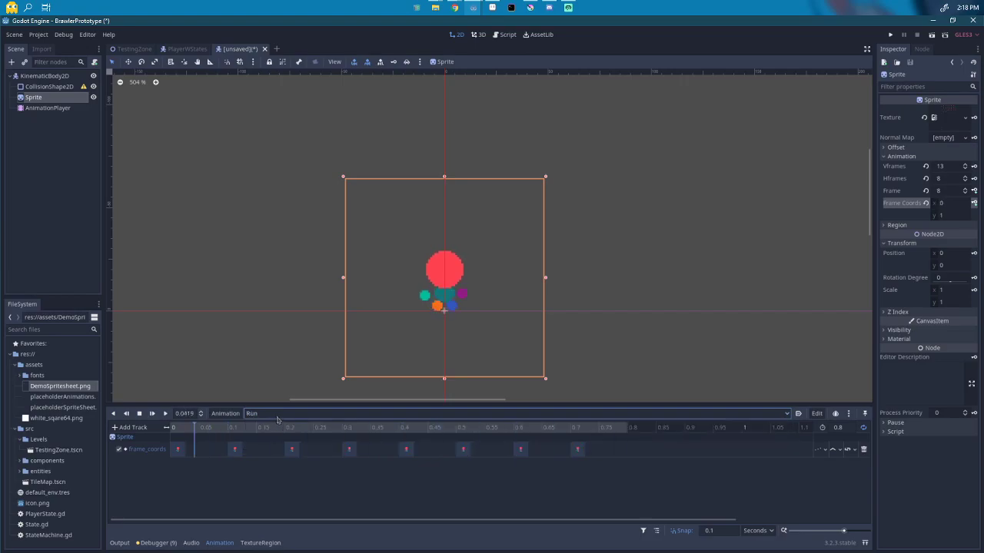
{"action": "left_click", "coordinate": [278, 417]}
{"action": "left_click", "coordinate": [229, 416]}
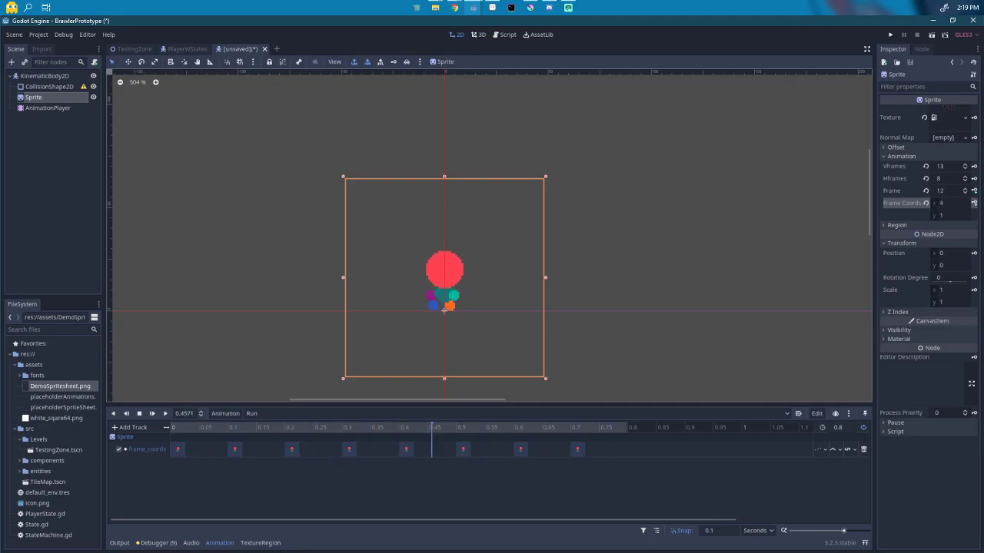
{"action": "key", "text": "alt+Tab"}
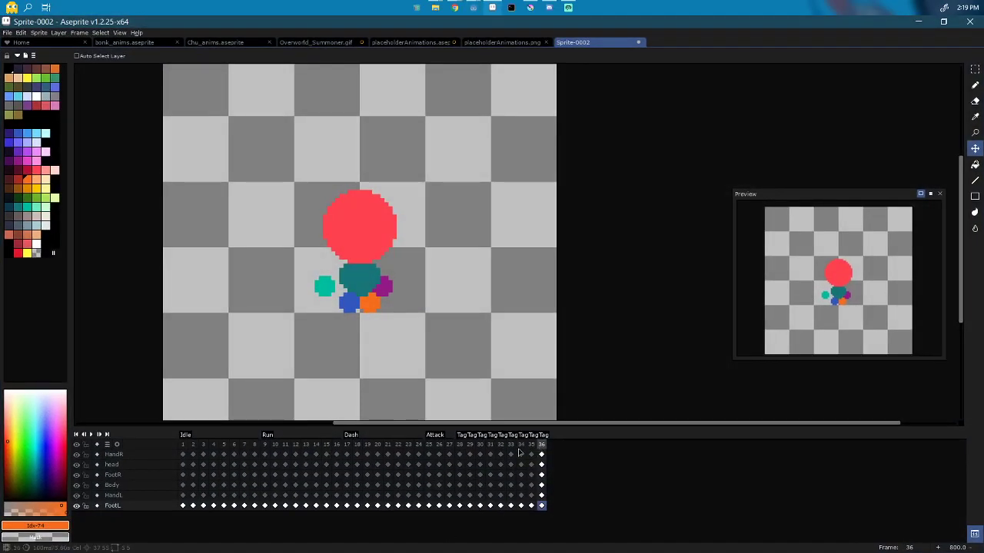
Step: Add three new frames after frame 28 of Sprite-0002 and view frame 25
{"action": "left_click", "coordinate": [459, 446]}
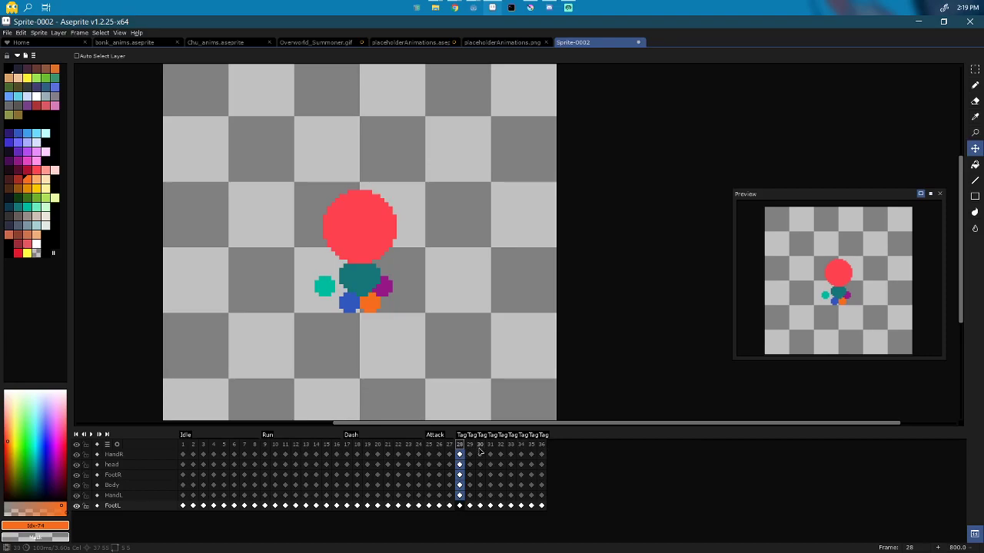
{"action": "key", "text": "alt+n"}
{"action": "key", "text": "alt+n"}
{"action": "key", "text": "alt+n"}
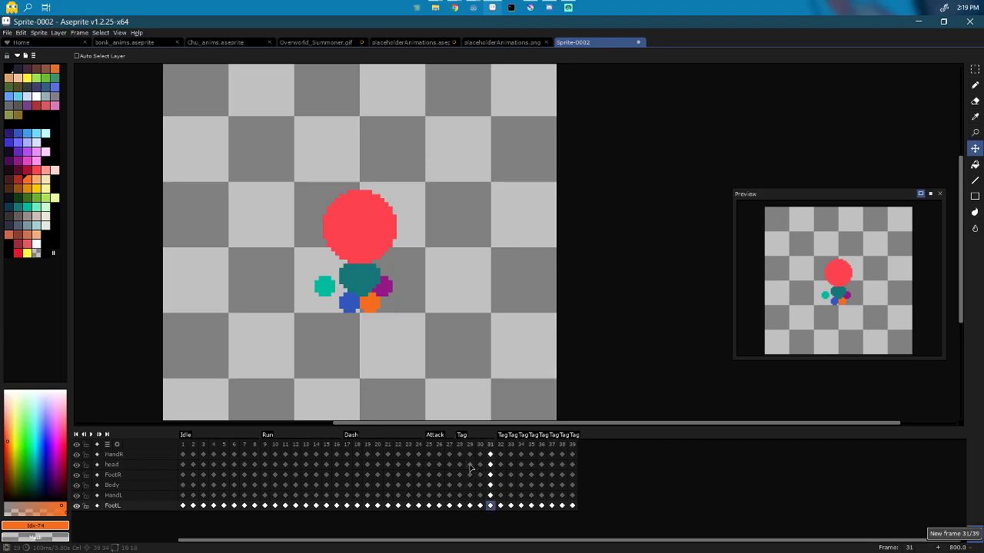
{"action": "left_click", "coordinate": [431, 446]}
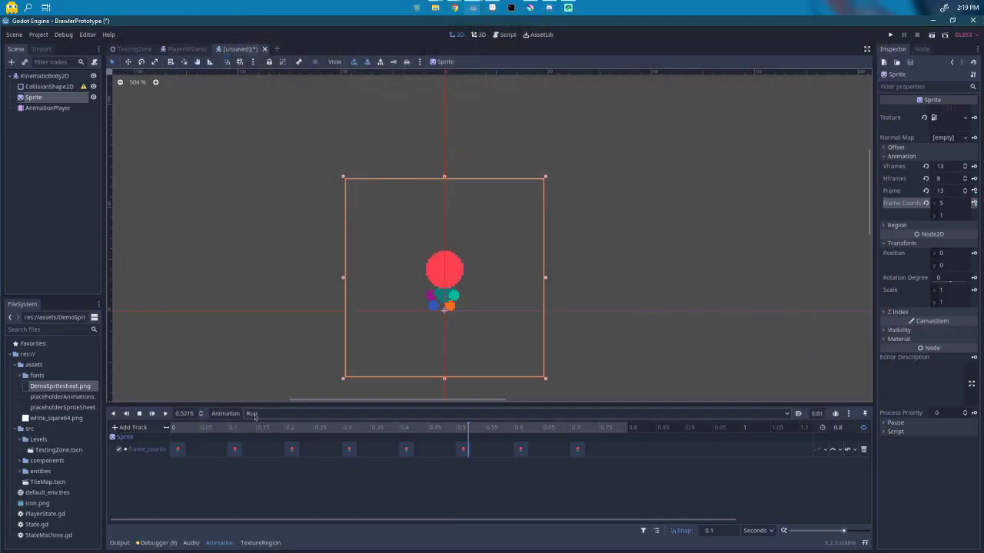
Step: Create a 0.15-second 'Attack' animation with 0.025 snapping and the playhead at 0
{"action": "left_click", "coordinate": [218, 415]}
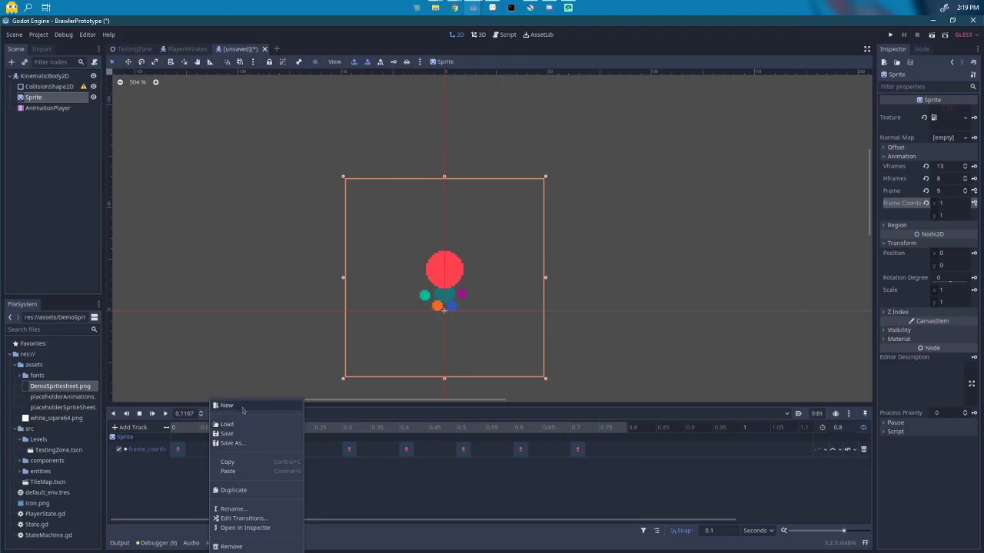
{"action": "left_click", "coordinate": [226, 405]}
{"action": "type", "text": "Attack"}
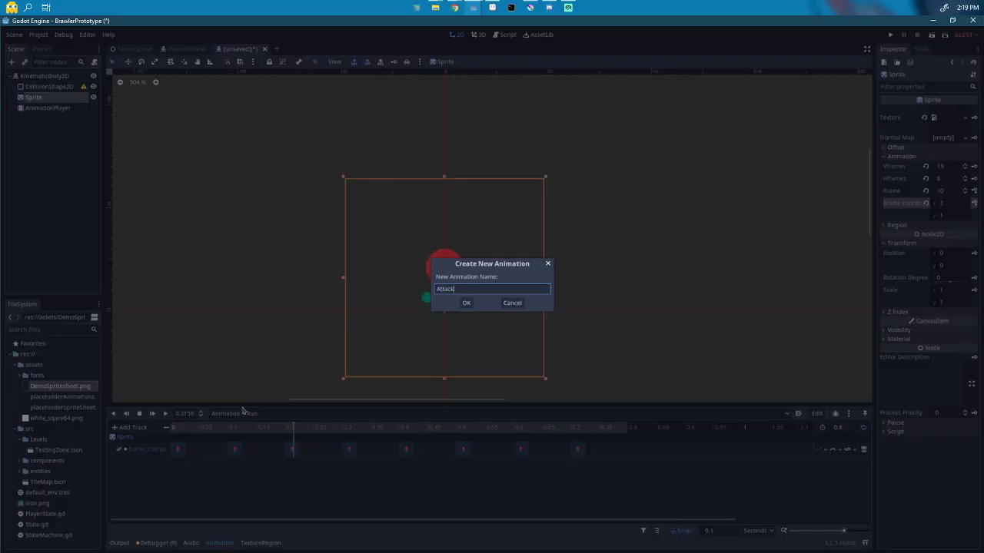
{"action": "key", "text": "Return"}
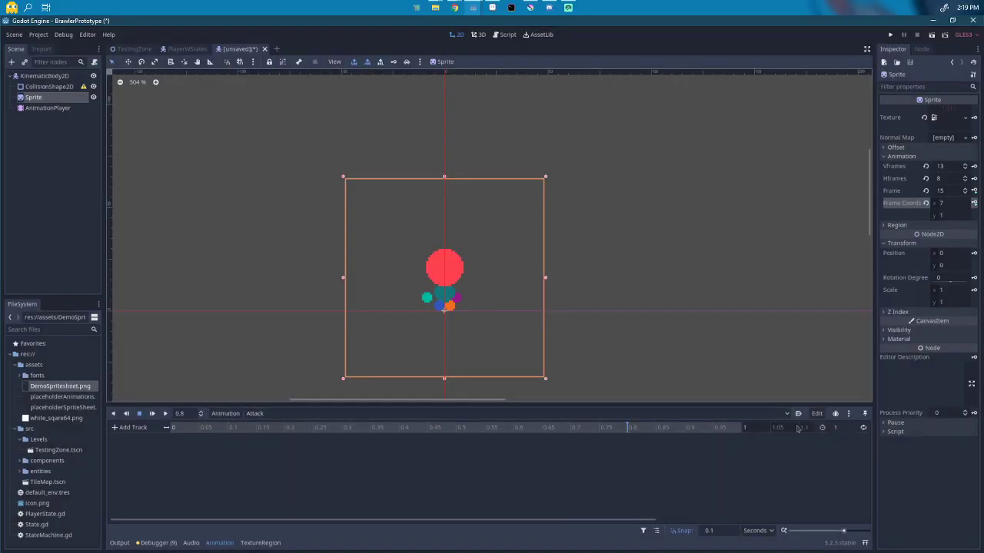
{"action": "left_click", "coordinate": [835, 427]}
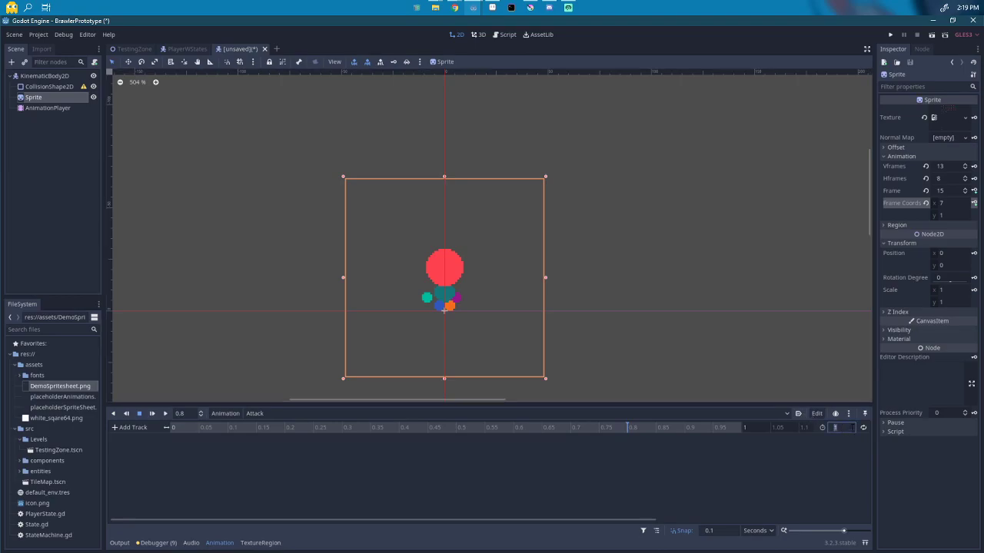
{"action": "type", "text": "0.15"}
{"action": "key", "text": "Return"}
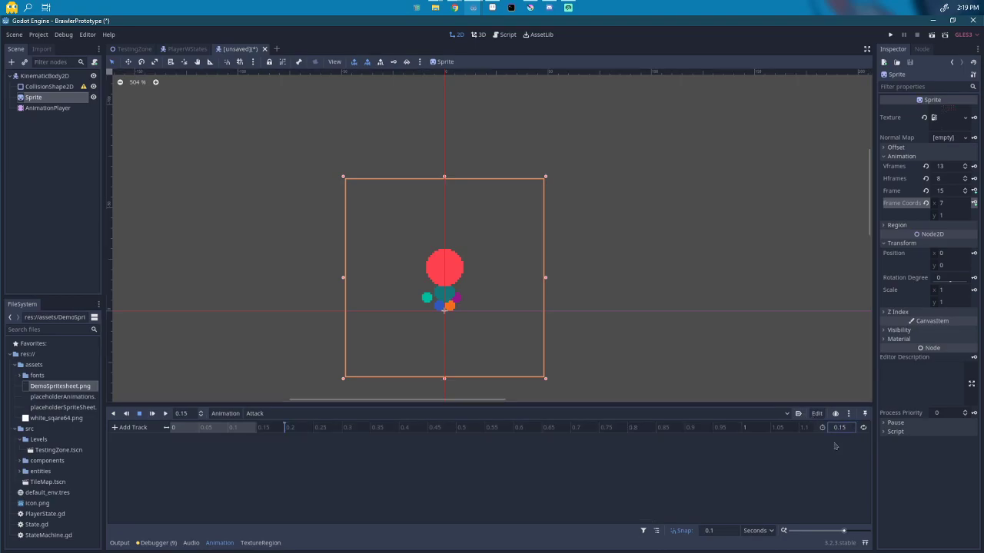
{"action": "left_click", "coordinate": [717, 531]}
{"action": "left_click", "coordinate": [178, 428]}
{"action": "left_click", "coordinate": [129, 428]}
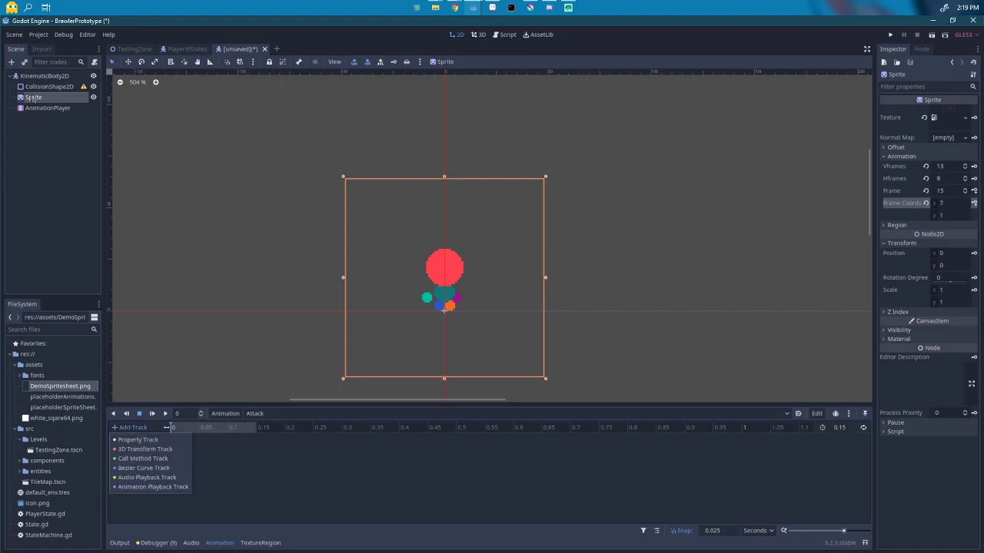
Step: Step the Sprite's Frame through neighbouring values around 24–25 to pick the attack's starting frame
{"action": "left_click", "coordinate": [947, 216]}
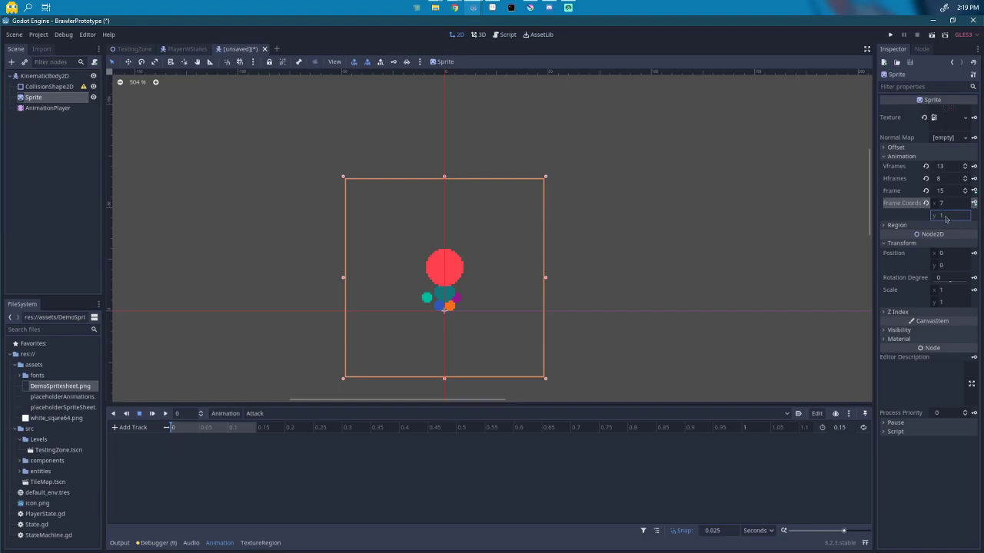
{"action": "left_click_drag", "start_coordinate": [946, 191], "coordinate": [958, 191]}
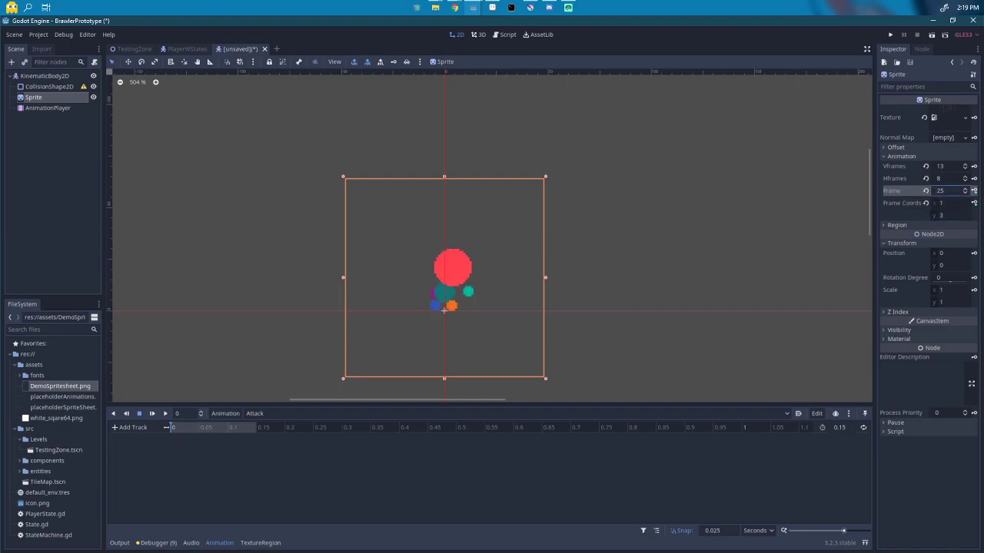
{"action": "left_click", "coordinate": [944, 216]}
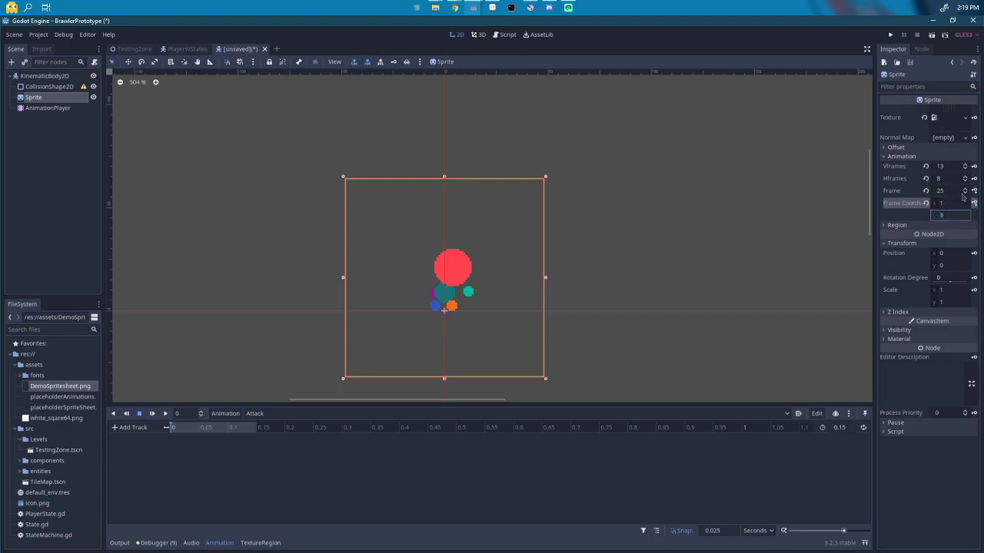
{"action": "left_click", "coordinate": [965, 193]}
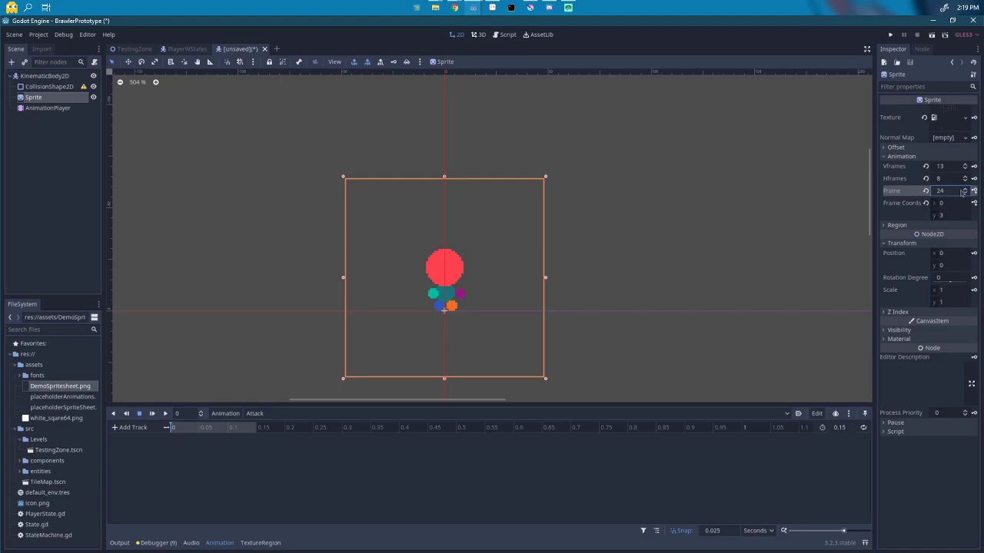
{"action": "left_click", "coordinate": [965, 189]}
{"action": "left_click", "coordinate": [965, 189]}
{"action": "left_click", "coordinate": [965, 190]}
{"action": "left_click", "coordinate": [965, 193]}
{"action": "left_click", "coordinate": [965, 193]}
{"action": "left_click", "coordinate": [966, 194]}
{"action": "left_click", "coordinate": [965, 191]}
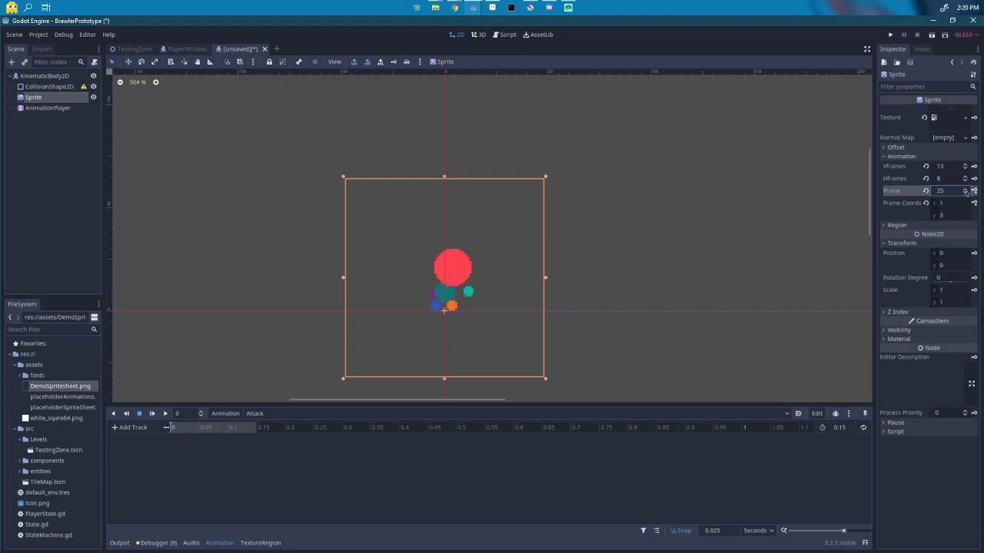
{"action": "left_click", "coordinate": [965, 194]}
{"action": "left_click", "coordinate": [966, 195]}
{"action": "left_click", "coordinate": [966, 191]}
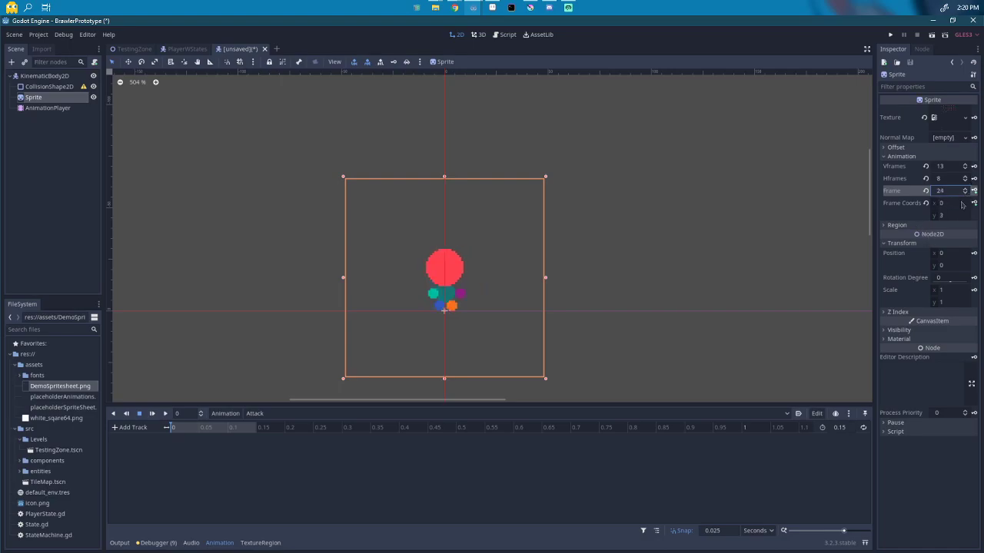
Step: Create the Attack frame_coords track with a key at 0 and move to 0.025
{"action": "left_click", "coordinate": [974, 203]}
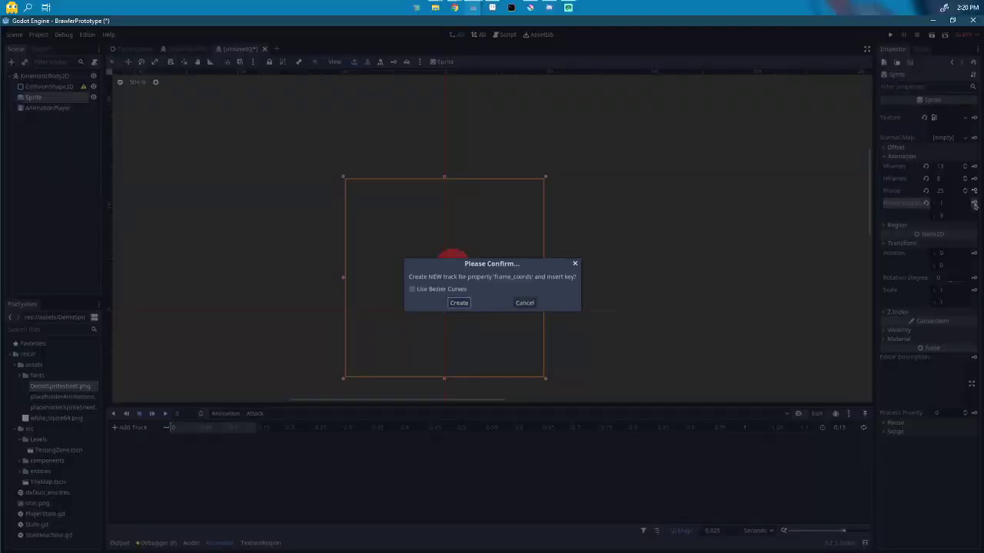
{"action": "left_click", "coordinate": [460, 303]}
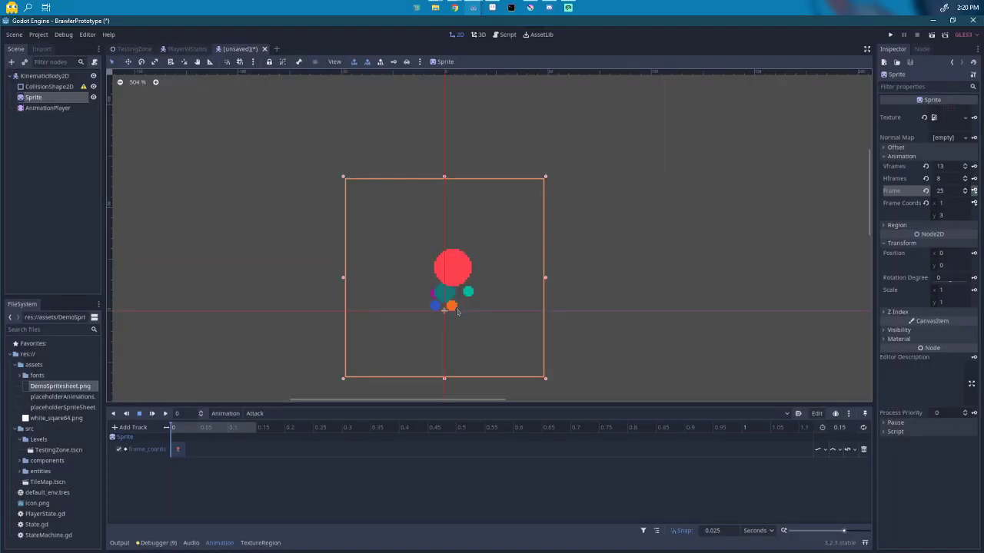
{"action": "left_click", "coordinate": [203, 435]}
{"action": "left_click", "coordinate": [186, 432]}
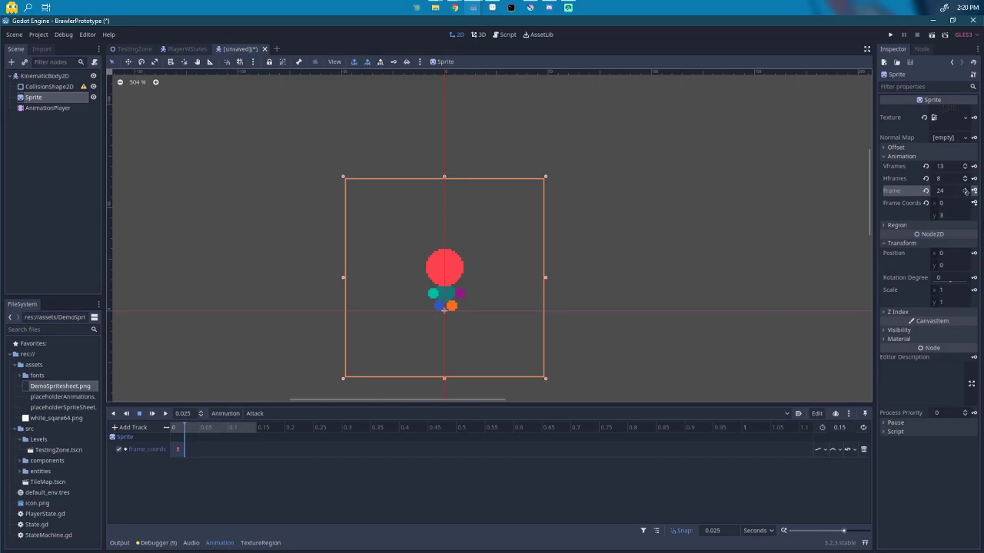
Step: Key later sprite frames on the track and drag the last key to about 0.13 s
{"action": "left_click", "coordinate": [966, 189]}
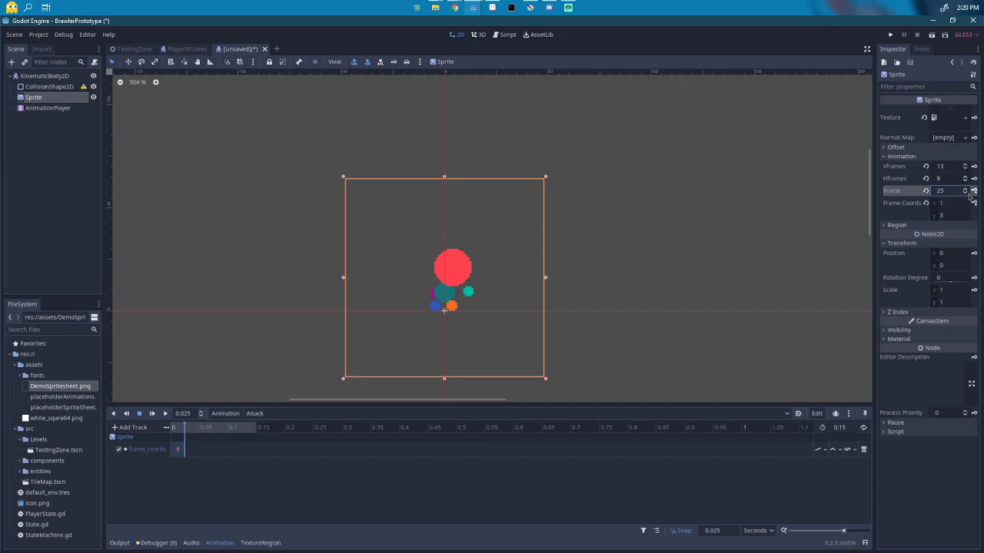
{"action": "left_click", "coordinate": [965, 189]}
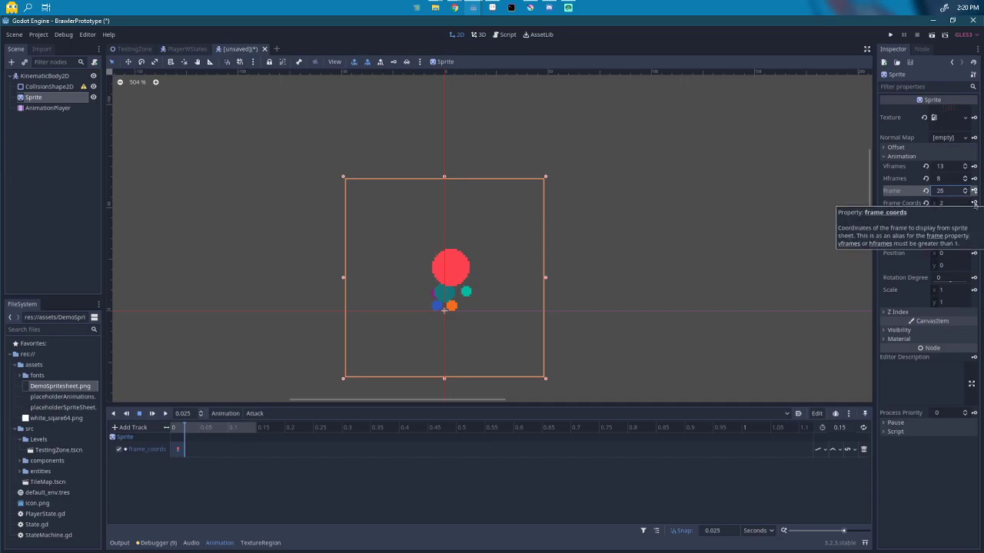
{"action": "left_click", "coordinate": [973, 203]}
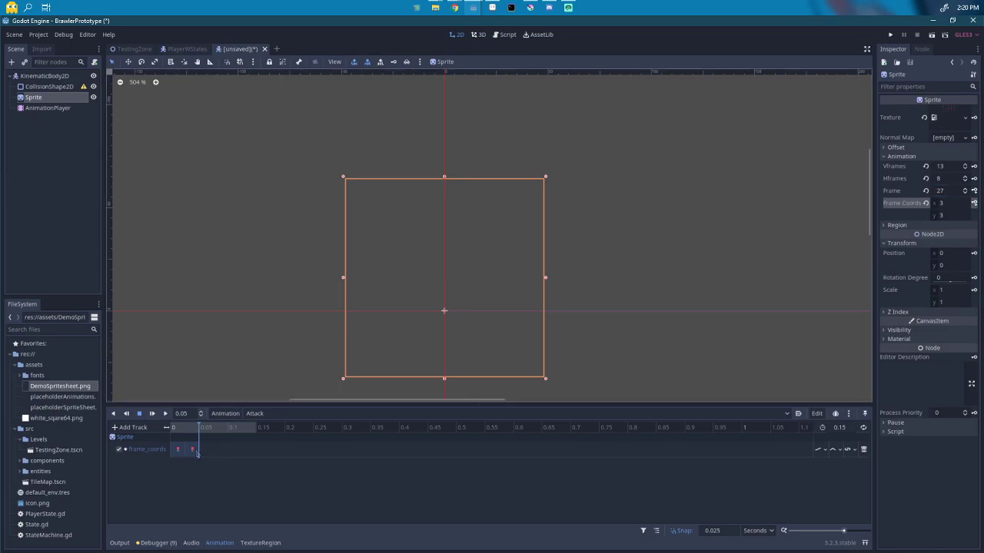
{"action": "left_click", "coordinate": [965, 189]}
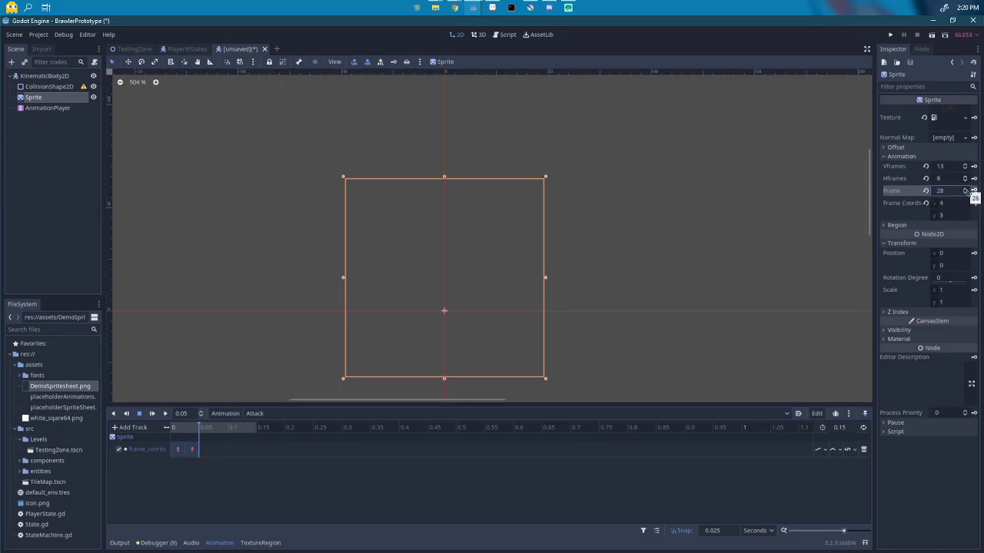
{"action": "left_click", "coordinate": [974, 203]}
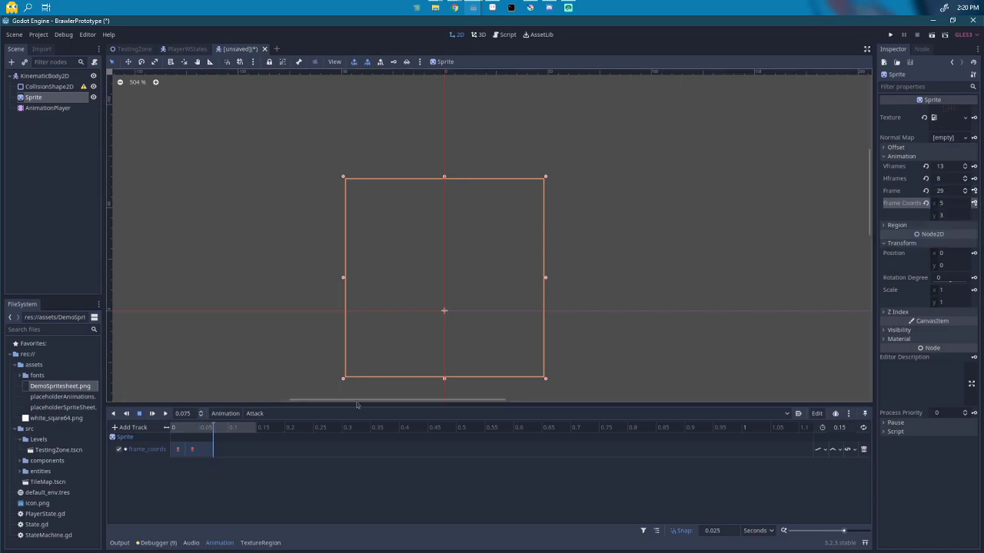
{"action": "left_click", "coordinate": [211, 451]}
{"action": "left_click_drag", "start_coordinate": [249, 449], "coordinate": [249, 449]}
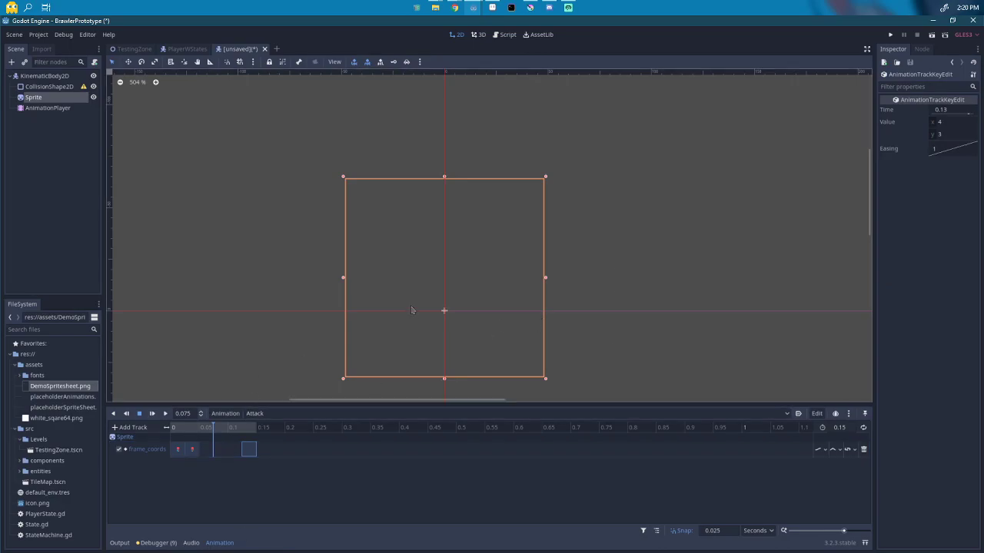
Step: Correct the x frame coordinate of the first Attack frame_coords keys, setting one to 3
{"action": "left_click", "coordinate": [193, 449]}
{"action": "key", "text": "ctrl+z"}
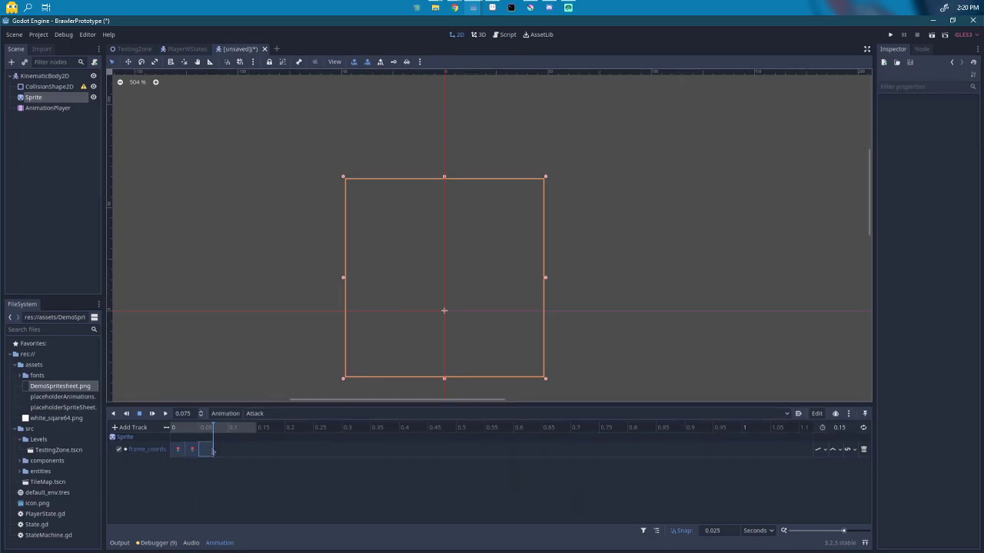
{"action": "left_click", "coordinate": [210, 451]}
{"action": "left_click_drag", "start_coordinate": [939, 121], "coordinate": [949, 122]}
{"action": "left_click", "coordinate": [955, 121]}
{"action": "type", "text": "3"}
{"action": "left_click", "coordinate": [191, 449]}
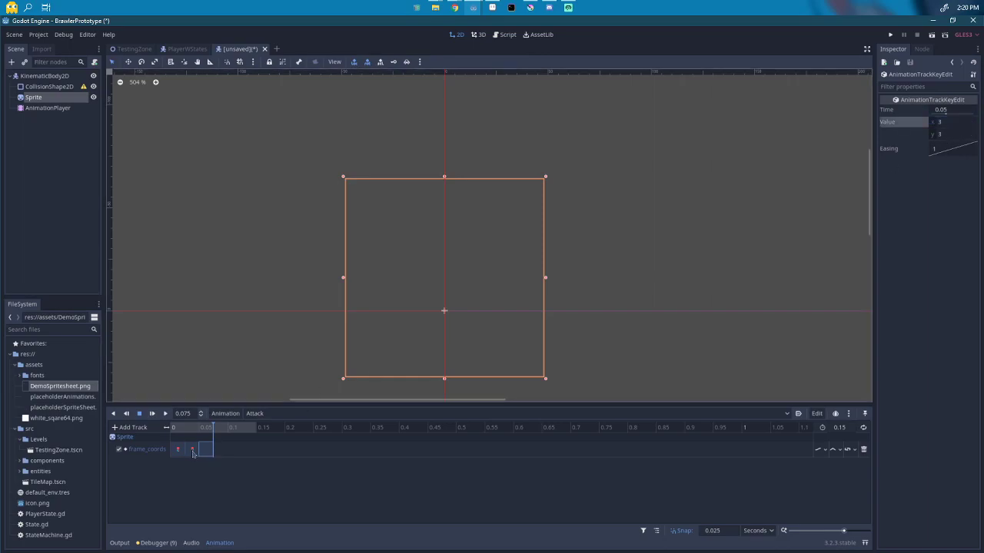
{"action": "left_click", "coordinate": [958, 123]}
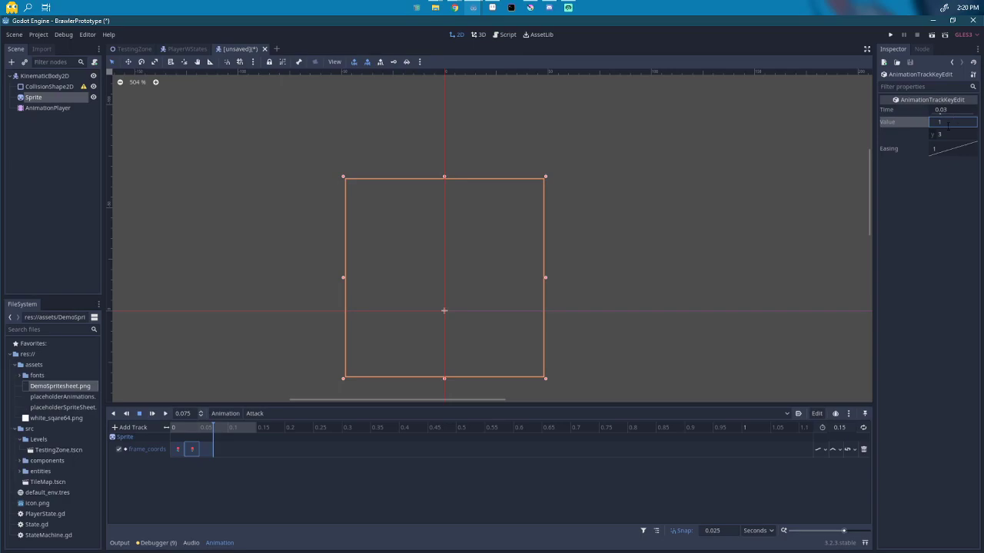
Step: Give the third key x 2 and retime the keys to 0.05 and 0.15 s
{"action": "left_click", "coordinate": [206, 450]}
{"action": "left_click", "coordinate": [951, 124]}
{"action": "key", "text": "Return"}
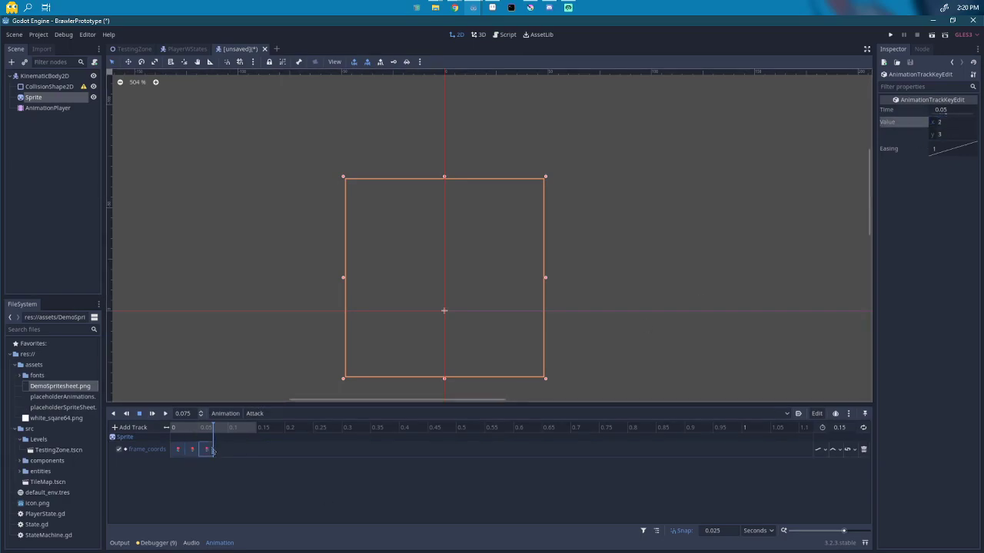
{"action": "left_click_drag", "start_coordinate": [207, 451], "coordinate": [264, 451]}
{"action": "left_click", "coordinate": [153, 413]}
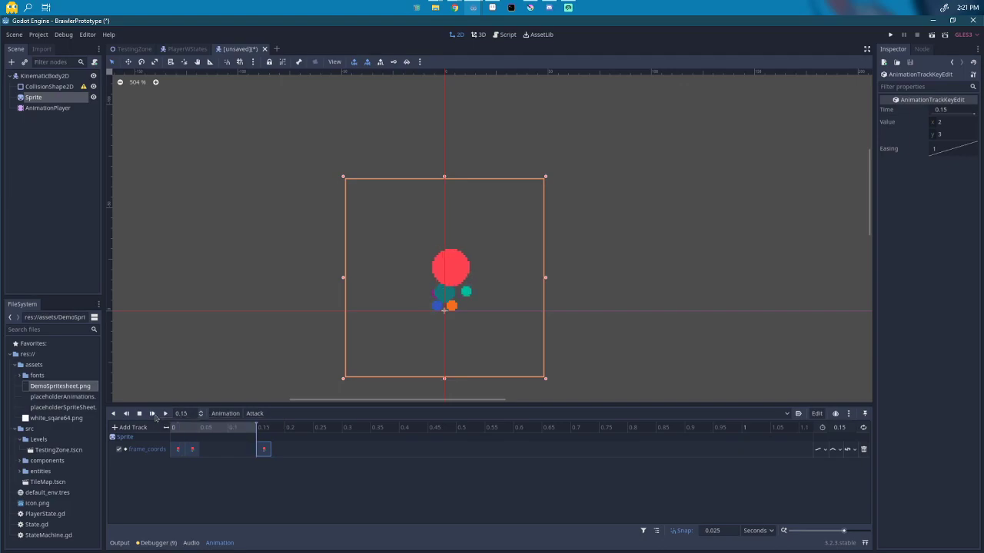
{"action": "left_click_drag", "start_coordinate": [192, 450], "coordinate": [205, 450]}
Step: Play the Attack animation twice to preview the new timing, then return to Aseprite
{"action": "left_click", "coordinate": [153, 413]}
{"action": "left_click", "coordinate": [154, 413]}
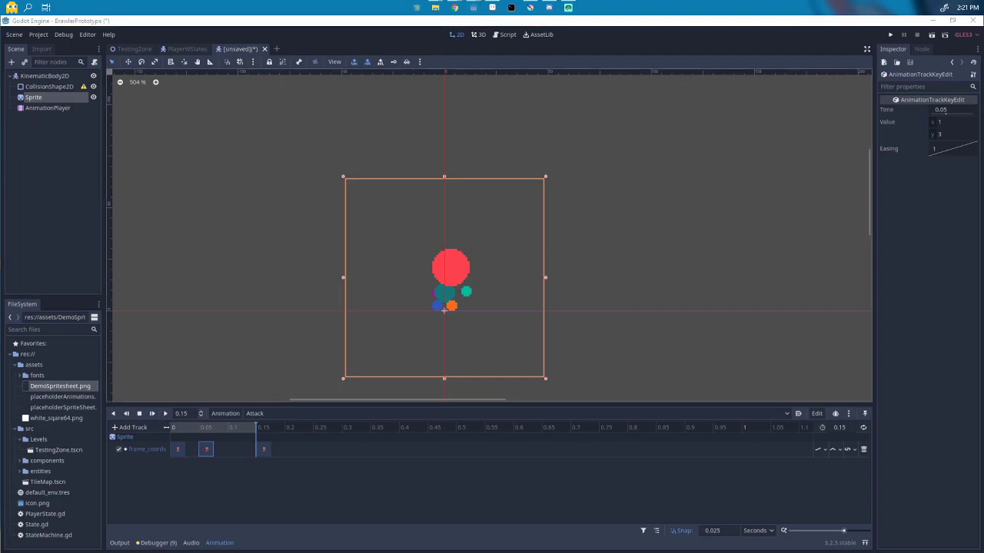
{"action": "key", "text": "alt+Tab"}
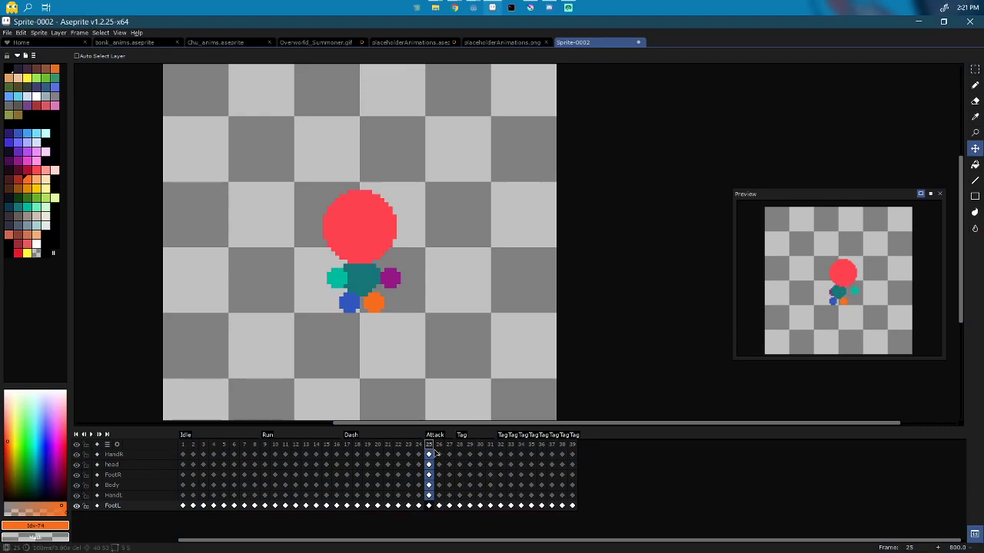
{"action": "key", "text": "alt+n"}
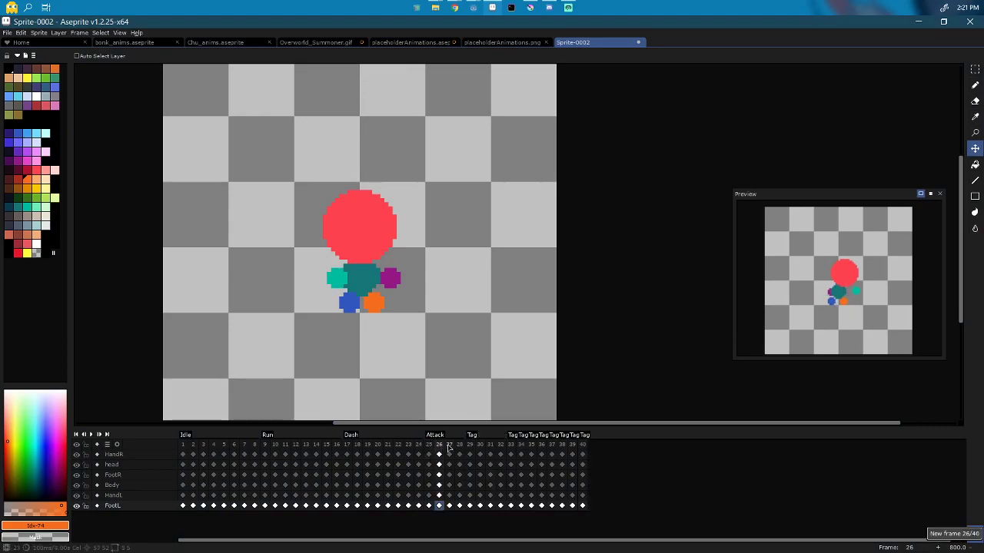
{"action": "left_click", "coordinate": [449, 448]}
{"action": "key", "text": "alt+n"}
{"action": "left_click", "coordinate": [469, 447]}
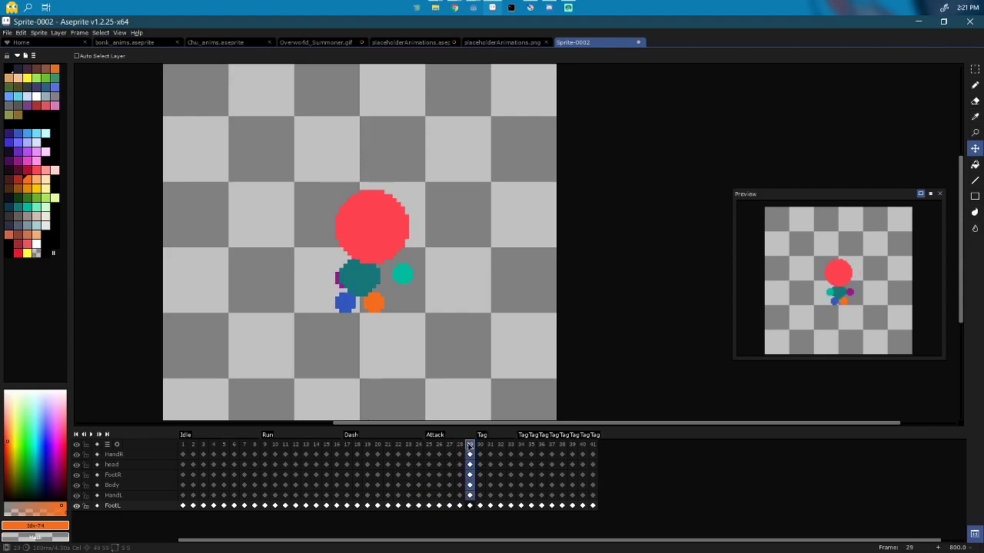
{"action": "key", "text": "alt+n"}
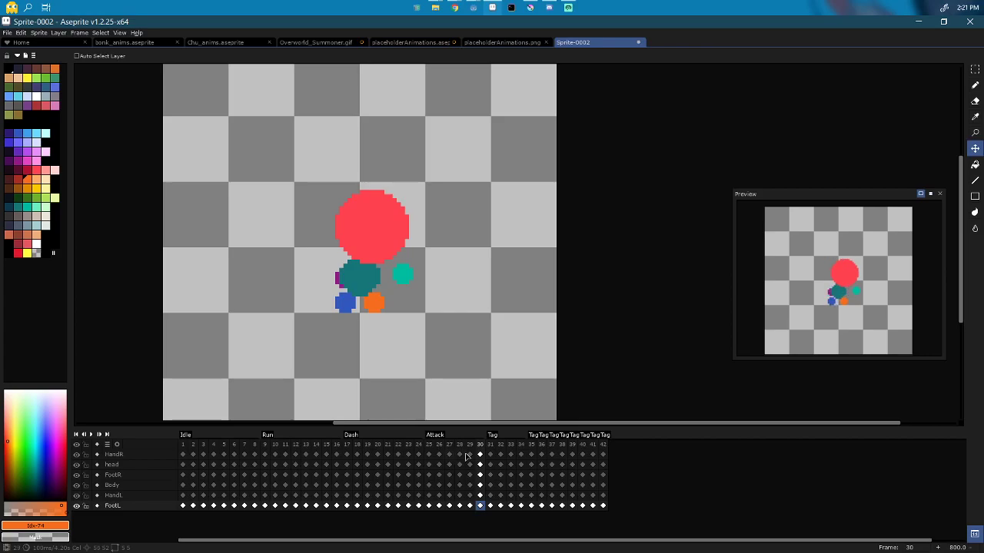
{"action": "key", "text": "i"}
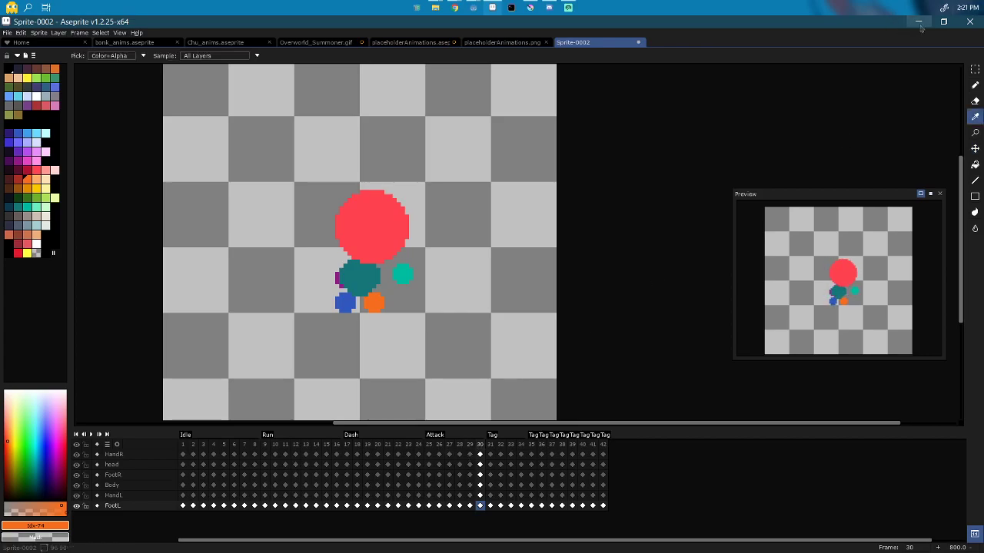
{"action": "left_click", "coordinate": [919, 23]}
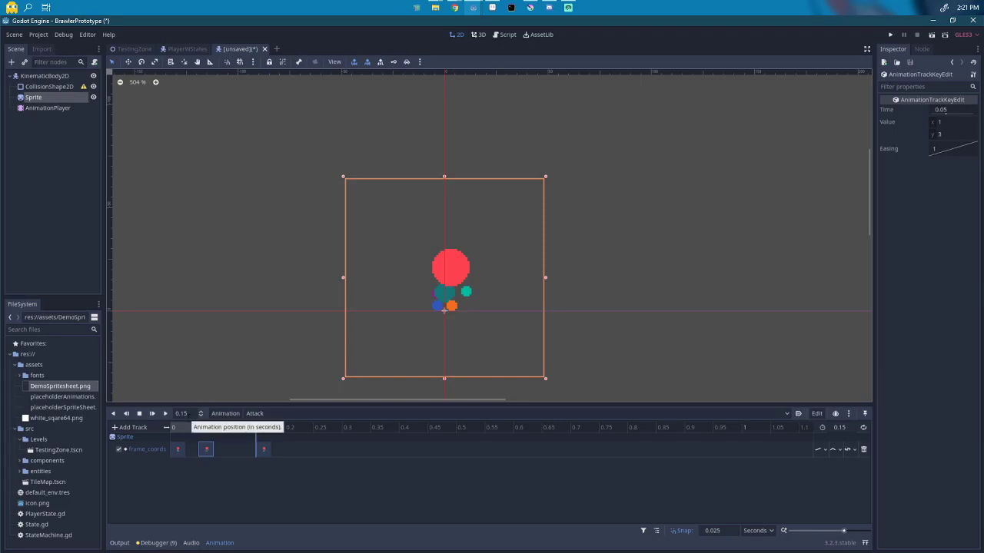
{"action": "key", "text": "alt+Tab"}
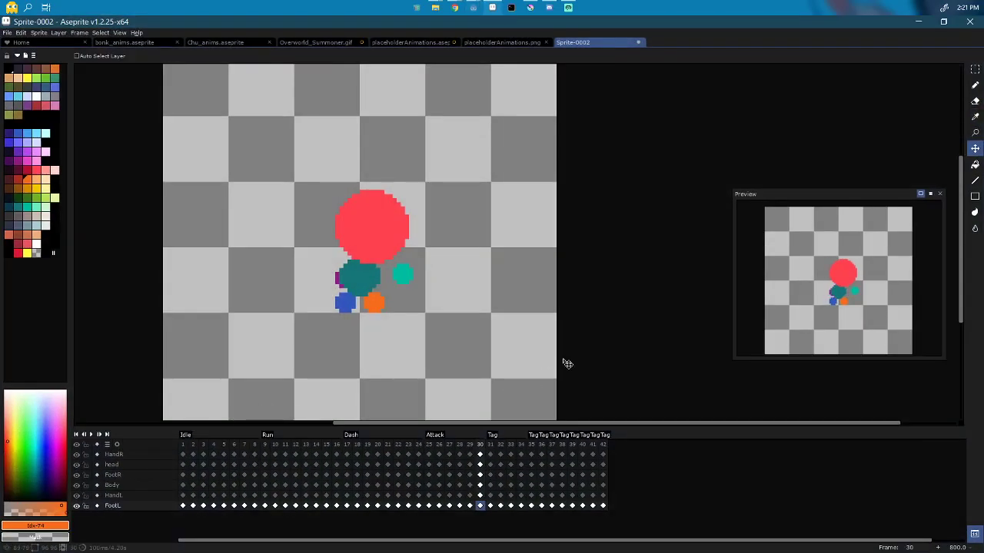
{"action": "key", "text": "ctrl"}
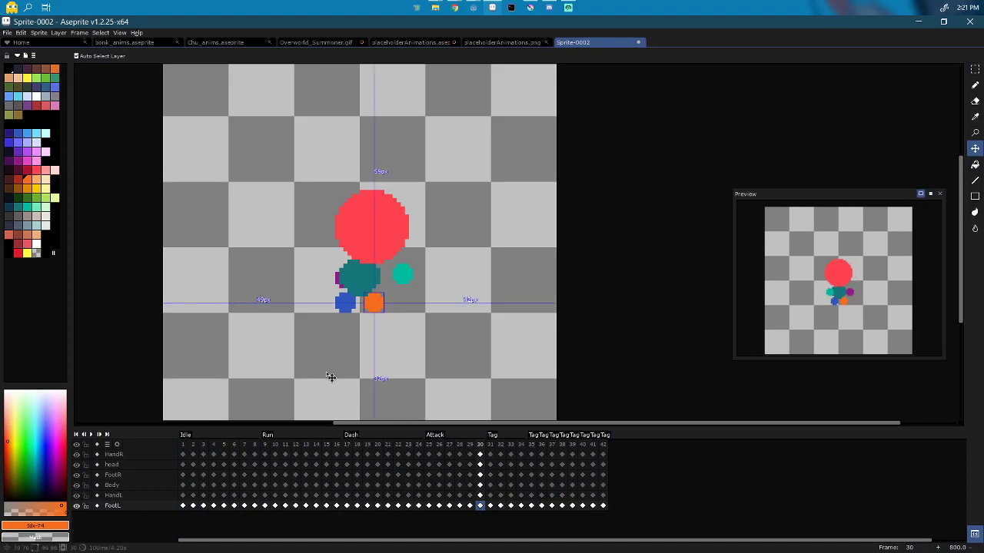
Step: Export the sprite sheet By Rows, 8 columns, Split Tags, overwriting DemoSpritesheet.png
{"action": "left_click", "coordinate": [7, 33]}
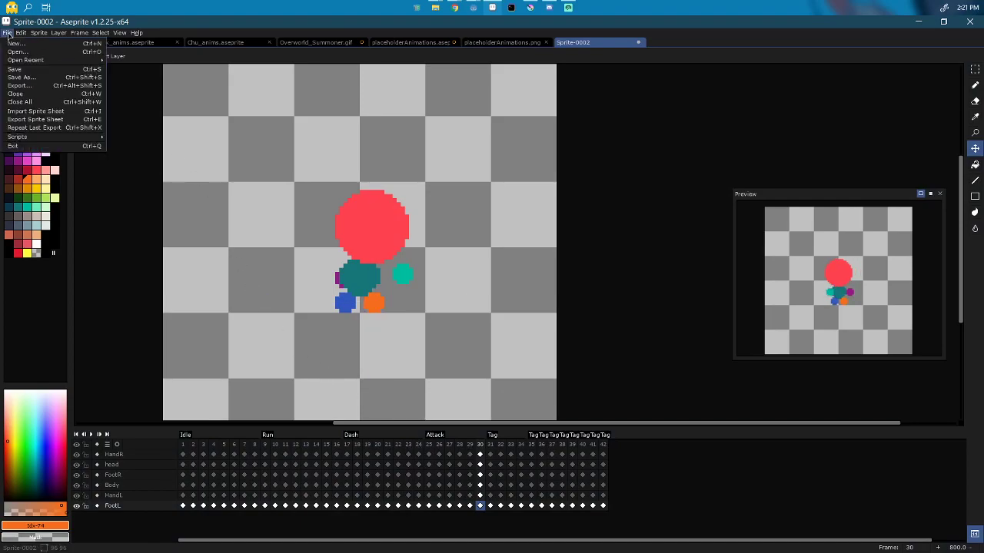
{"action": "left_click", "coordinate": [66, 120]}
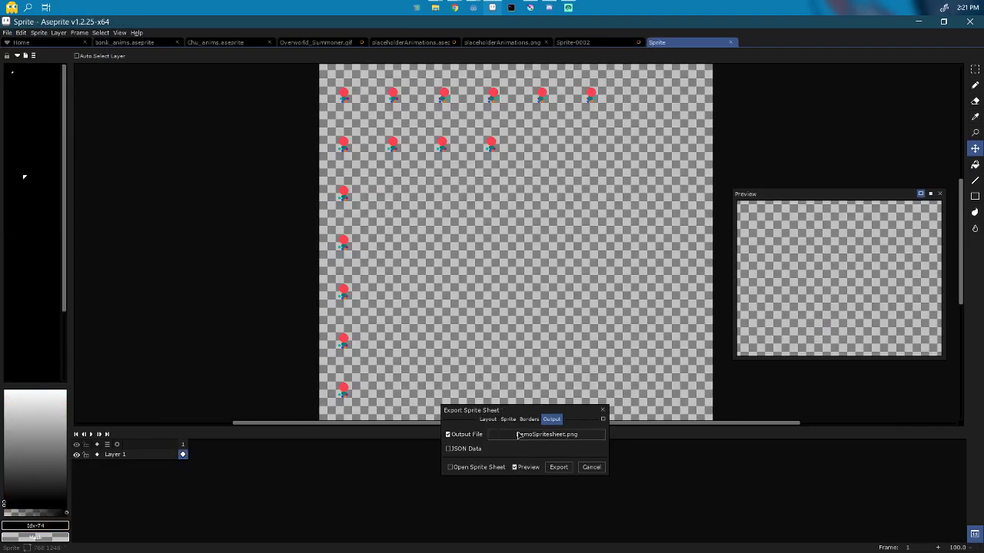
{"action": "left_click", "coordinate": [487, 419]}
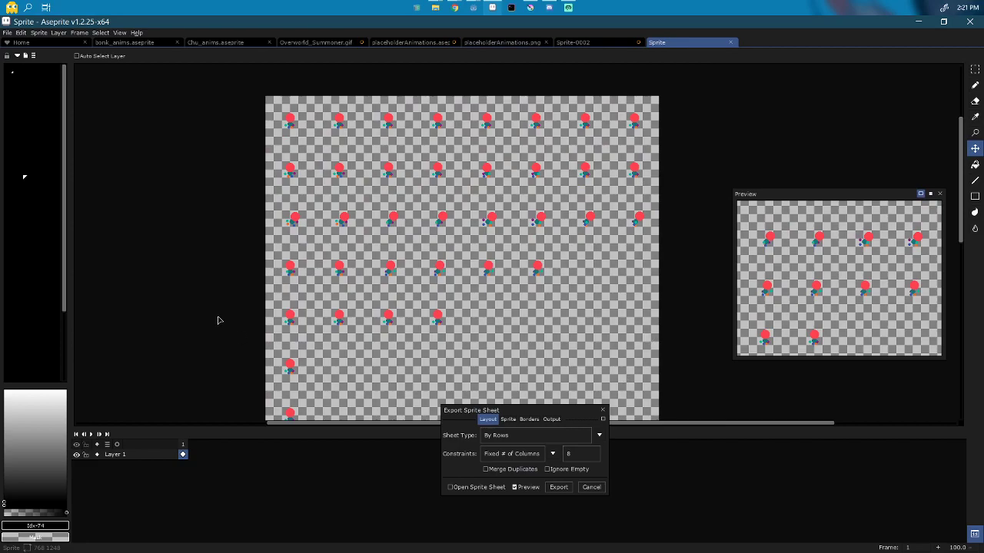
{"action": "left_click", "coordinate": [510, 421]}
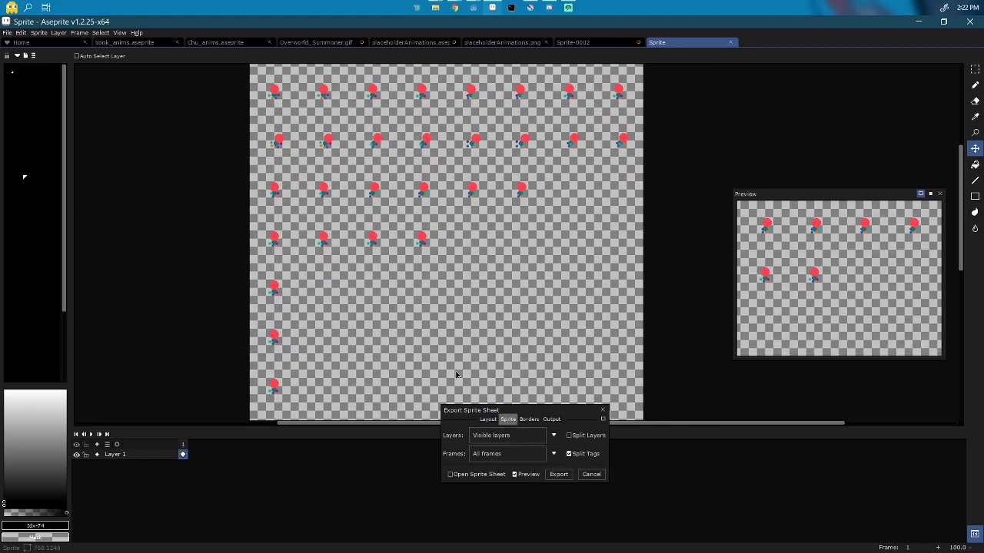
{"action": "scroll", "coordinate": [439, 264], "scroll_direction": "down", "scroll_amount": 3}
{"action": "scroll", "coordinate": [408, 272], "scroll_direction": "up", "scroll_amount": 1}
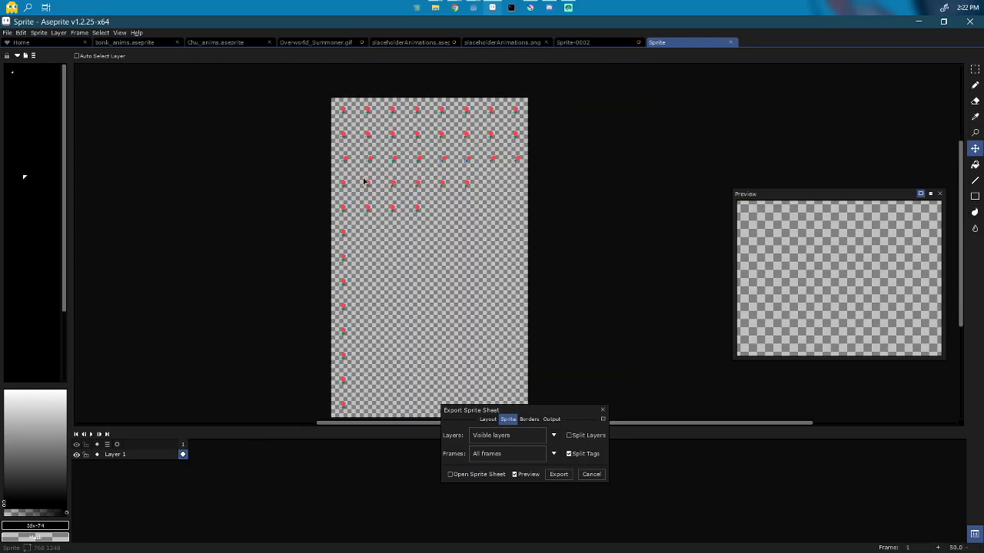
{"action": "scroll", "coordinate": [434, 215], "scroll_direction": "up", "scroll_amount": 1}
{"action": "scroll", "coordinate": [432, 216], "scroll_direction": "up", "scroll_amount": 2}
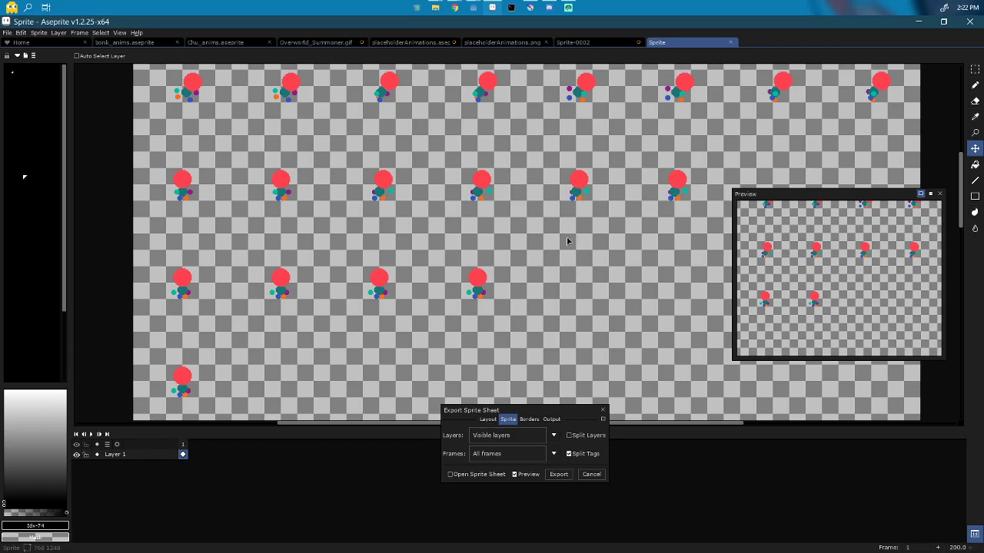
{"action": "left_click", "coordinate": [558, 474]}
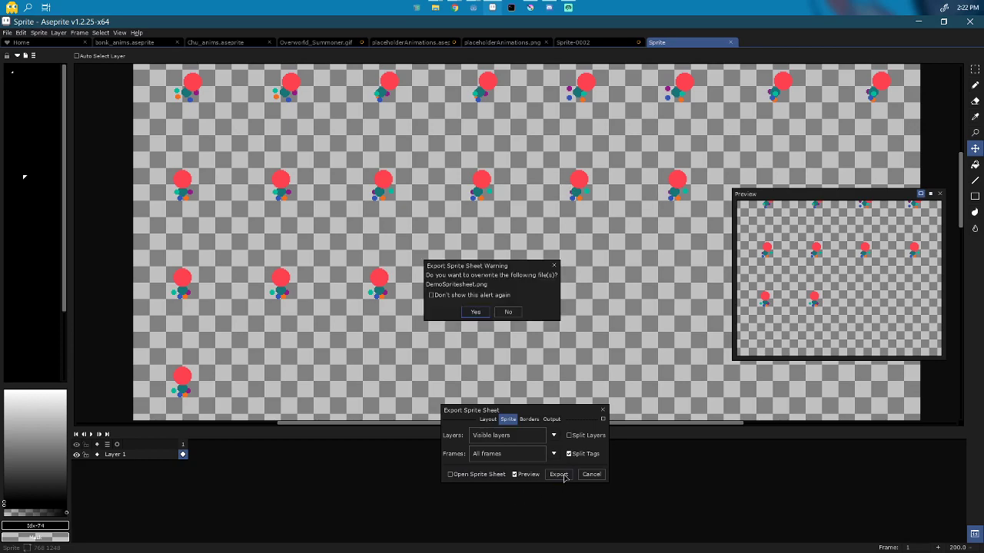
{"action": "left_click", "coordinate": [476, 314]}
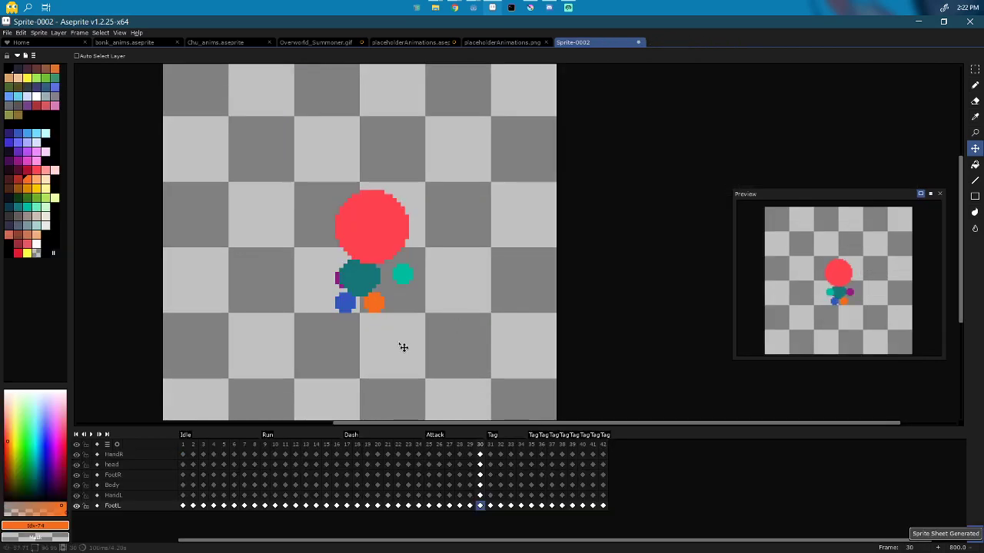
Step: Set the Sprite to frame 25 and key successive frame_coords at 0.025 s steps
{"action": "left_click", "coordinate": [919, 22]}
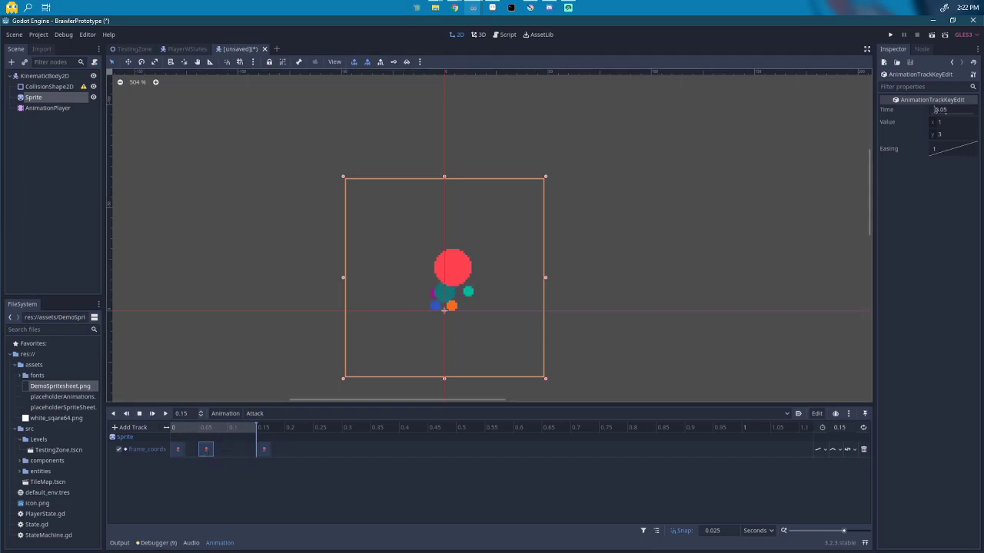
{"action": "left_click", "coordinate": [49, 98]}
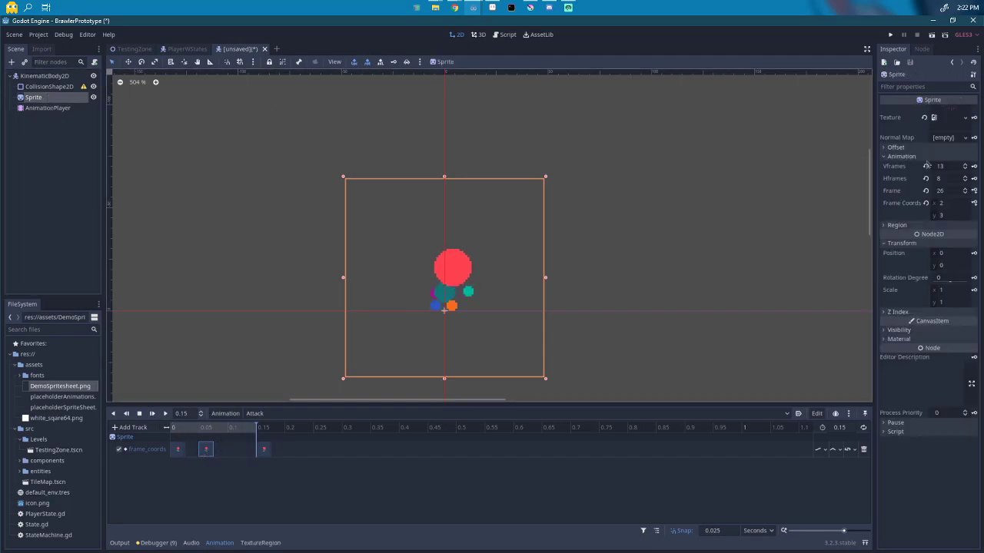
{"action": "left_click", "coordinate": [965, 193]}
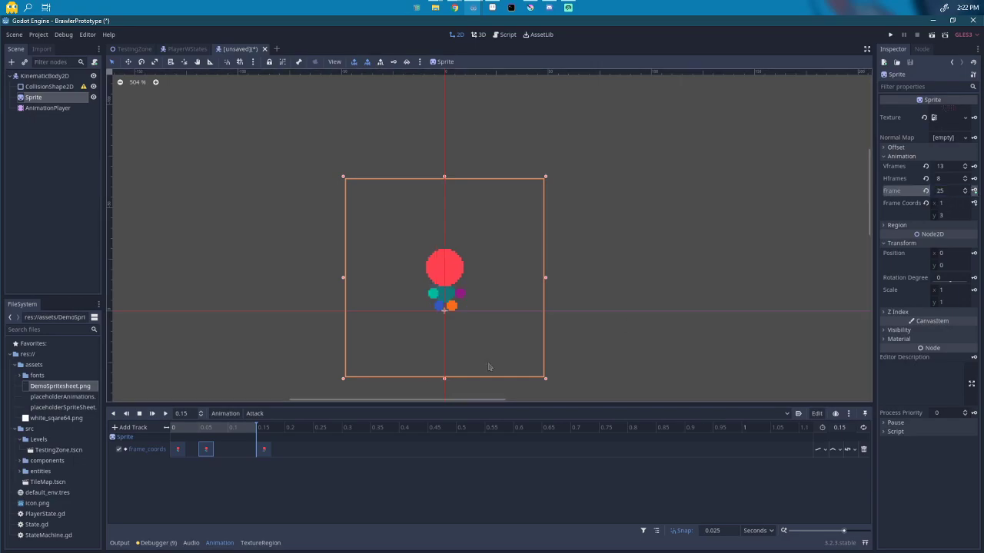
{"action": "left_click", "coordinate": [185, 435]}
{"action": "left_click", "coordinate": [174, 433]}
{"action": "left_click", "coordinate": [185, 434]}
{"action": "left_click", "coordinate": [173, 433]}
{"action": "left_click", "coordinate": [965, 190]}
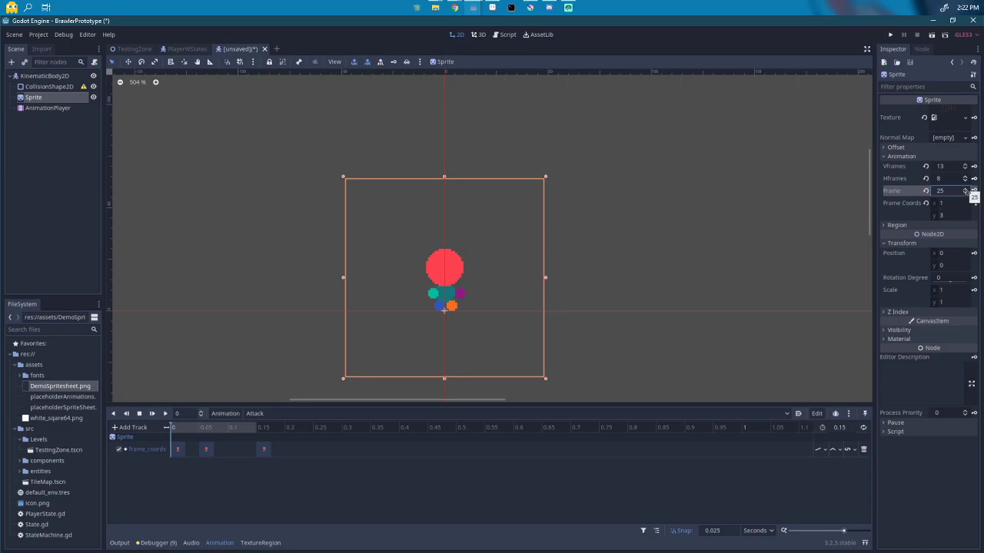
{"action": "left_click", "coordinate": [183, 430]}
{"action": "left_click", "coordinate": [964, 190]}
{"action": "left_click", "coordinate": [974, 203]}
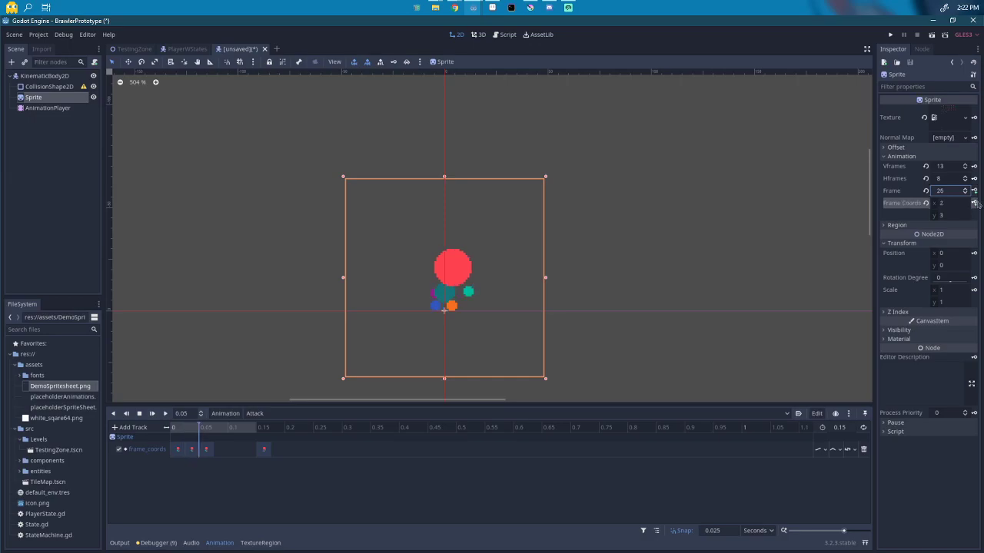
{"action": "left_click", "coordinate": [973, 204]}
{"action": "left_click", "coordinate": [974, 203]}
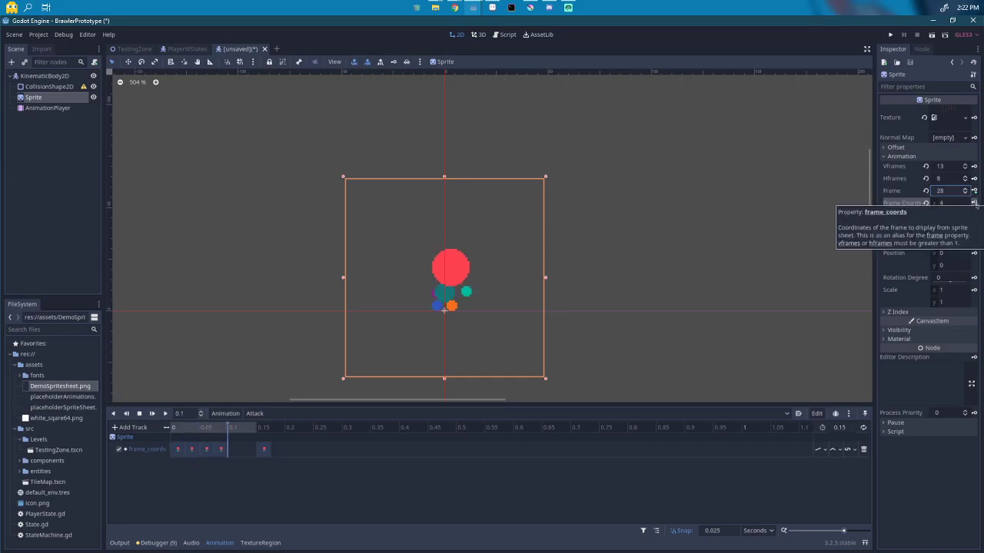
{"action": "left_click", "coordinate": [973, 203]}
Step: Rearrange the Attack keyframes, deleting the 0.15 s key and re-keying the last frame at 0.15 s
{"action": "left_click", "coordinate": [237, 451]}
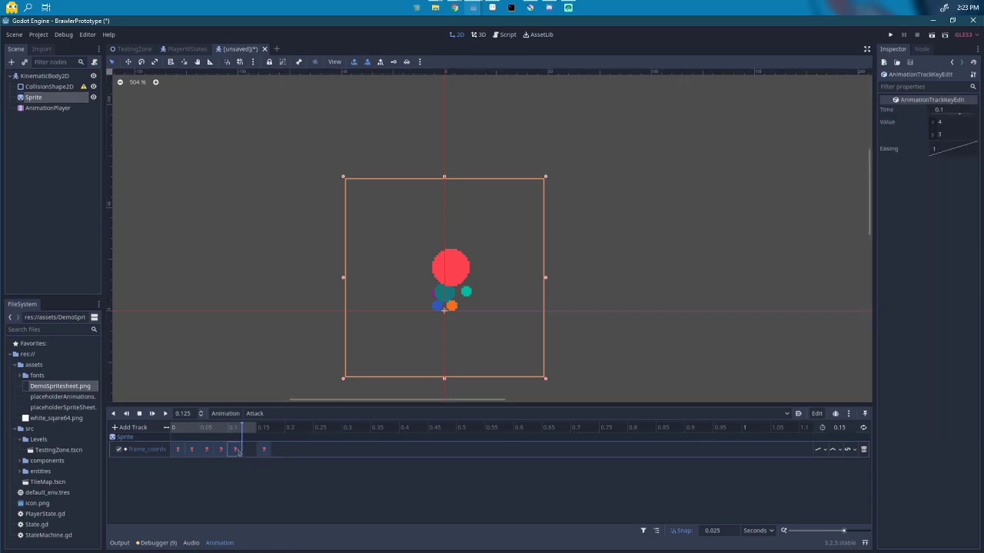
{"action": "left_click", "coordinate": [221, 450]}
{"action": "mouse_move", "coordinate": [221, 452]}
{"action": "left_mouse_down"}
{"action": "mouse_move", "coordinate": [252, 453]}
{"action": "mouse_move", "coordinate": [221, 452]}
{"action": "left_mouse_up"}
{"action": "left_click", "coordinate": [264, 453]}
{"action": "key", "text": "Delete"}
{"action": "left_click_drag", "start_coordinate": [235, 452], "coordinate": [249, 453]}
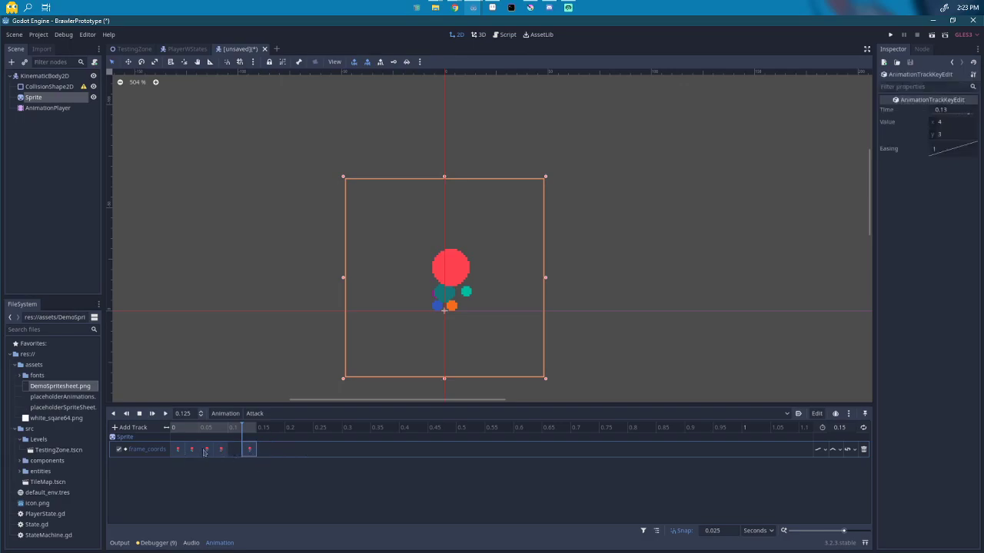
{"action": "left_click_drag", "start_coordinate": [253, 449], "coordinate": [235, 451]}
{"action": "left_click", "coordinate": [34, 97]}
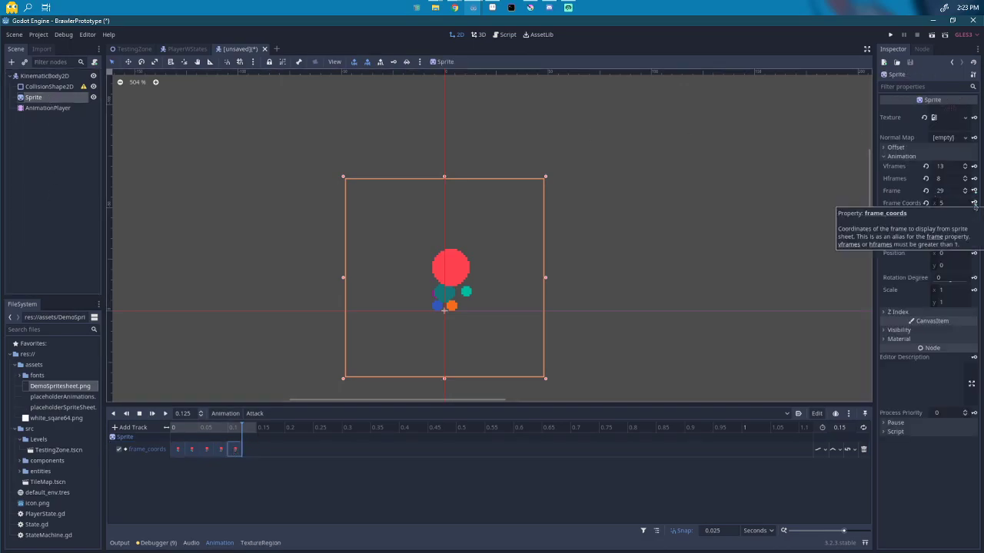
{"action": "left_click", "coordinate": [973, 203]}
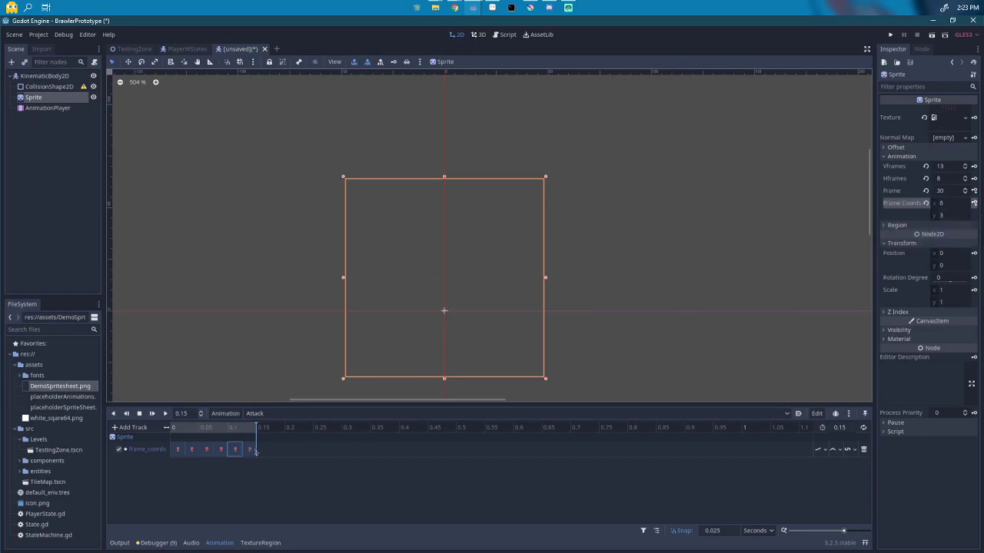
{"action": "mouse_move", "coordinate": [250, 449]}
{"action": "left_mouse_down"}
{"action": "mouse_move", "coordinate": [261, 452]}
{"action": "mouse_move", "coordinate": [249, 451]}
{"action": "left_mouse_up"}
{"action": "left_click", "coordinate": [235, 449]}
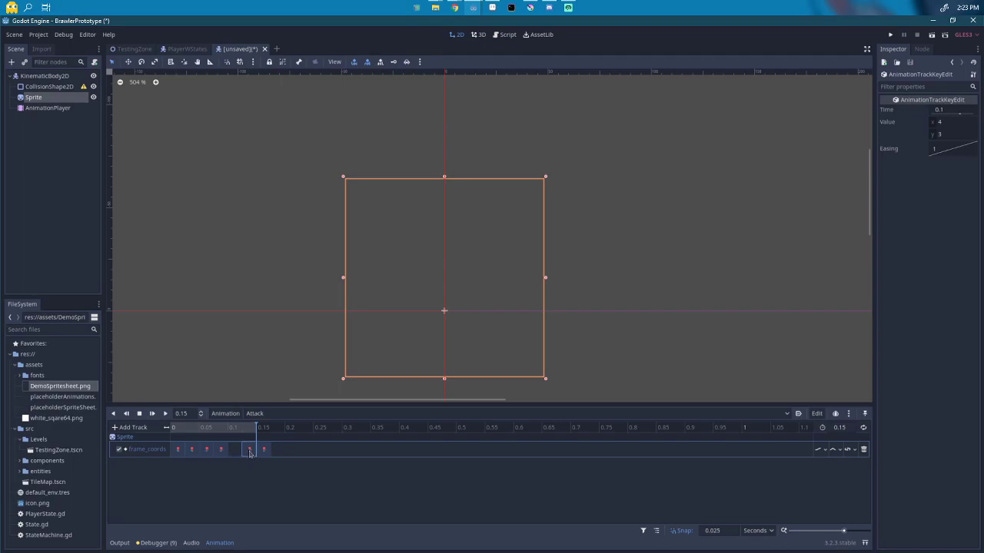
{"action": "left_click", "coordinate": [193, 452]}
{"action": "left_click", "coordinate": [153, 415]}
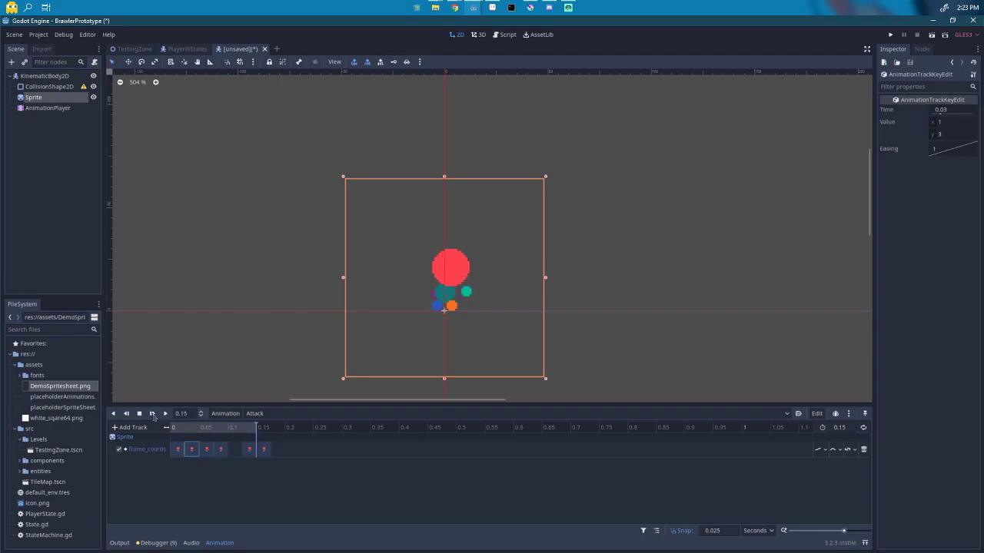
{"action": "scroll", "coordinate": [193, 455], "scroll_direction": "up", "scroll_amount": 5}
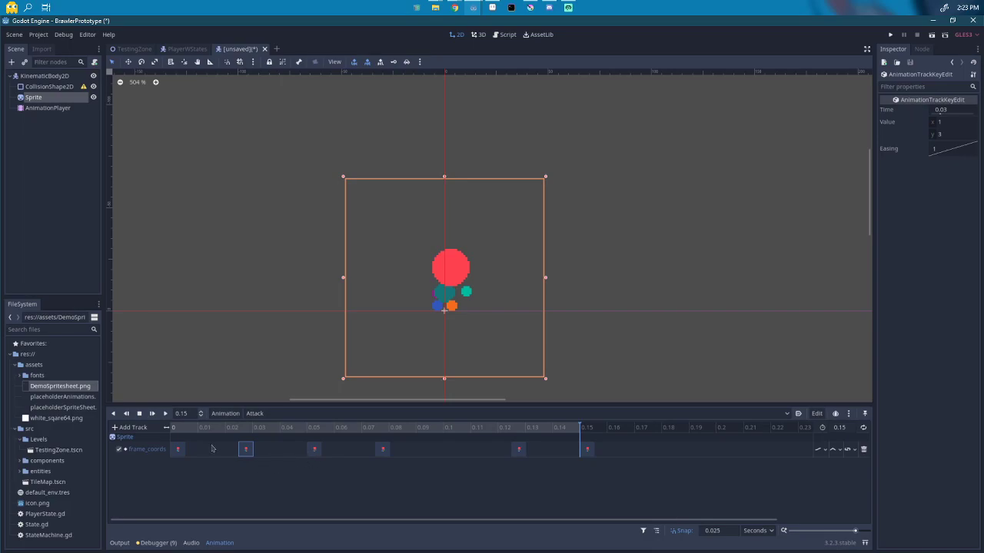
{"action": "left_click_drag", "start_coordinate": [255, 456], "coordinate": [180, 452]}
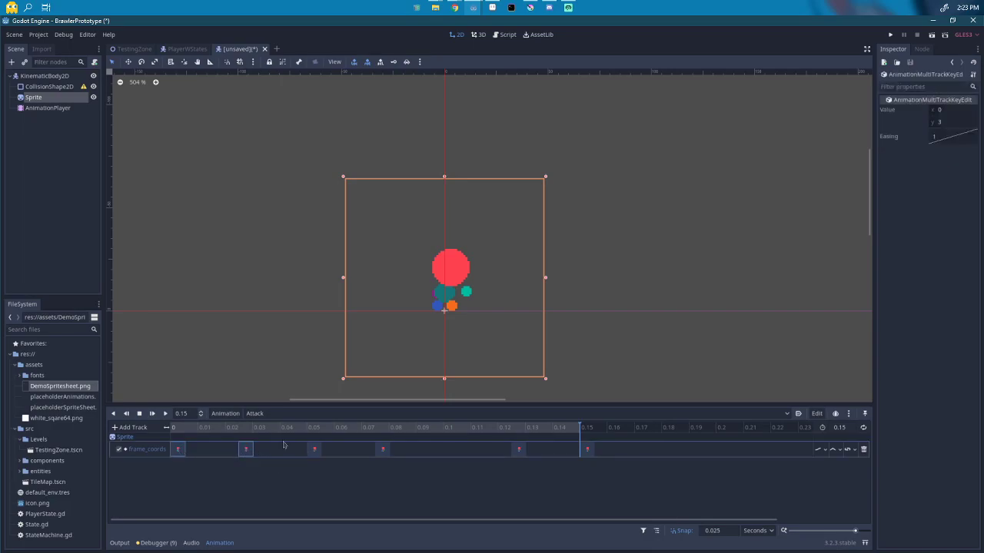
{"action": "left_click_drag", "start_coordinate": [301, 450], "coordinate": [422, 452]}
{"action": "left_click_drag", "start_coordinate": [504, 451], "coordinate": [574, 456]}
{"action": "left_click", "coordinate": [245, 450]}
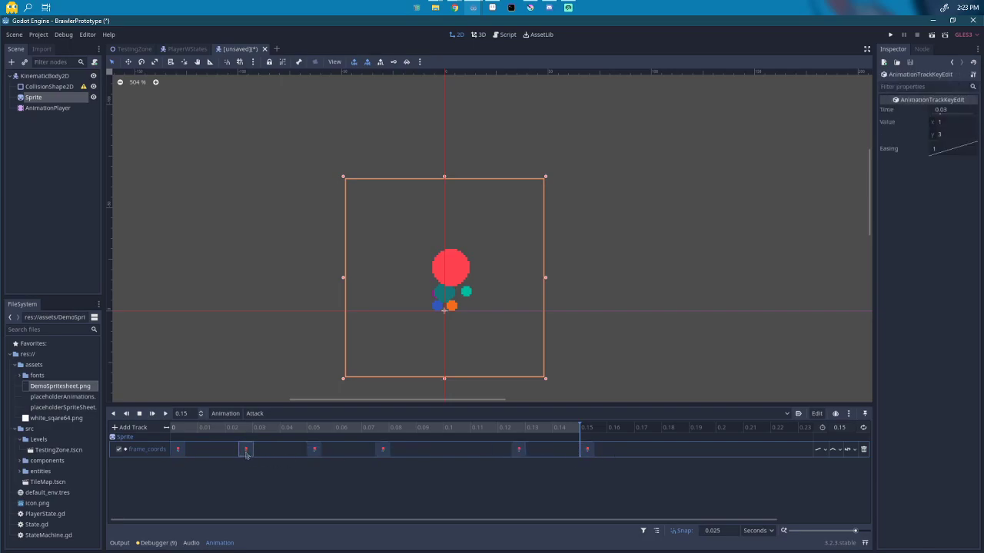
{"action": "left_click", "coordinate": [383, 450]}
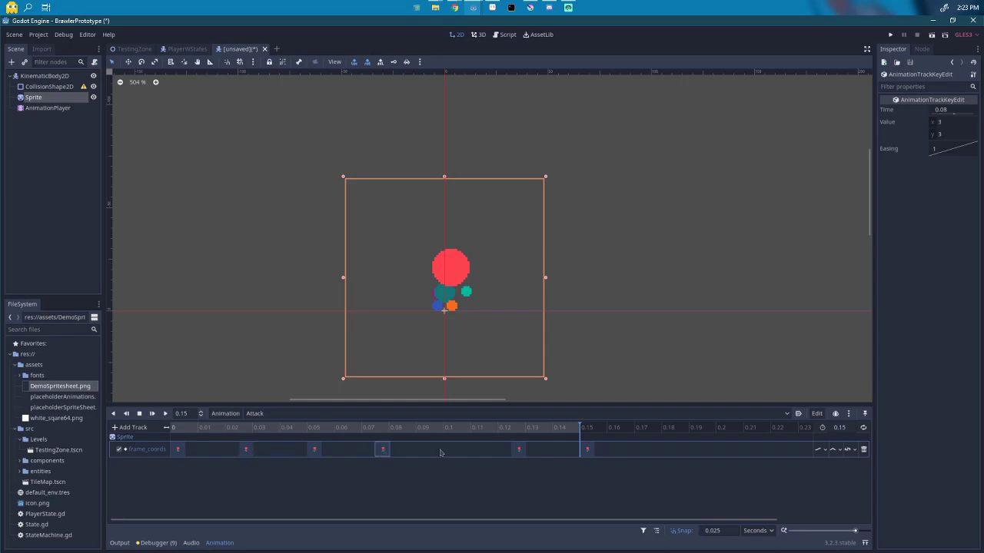
{"action": "left_click", "coordinate": [518, 450]}
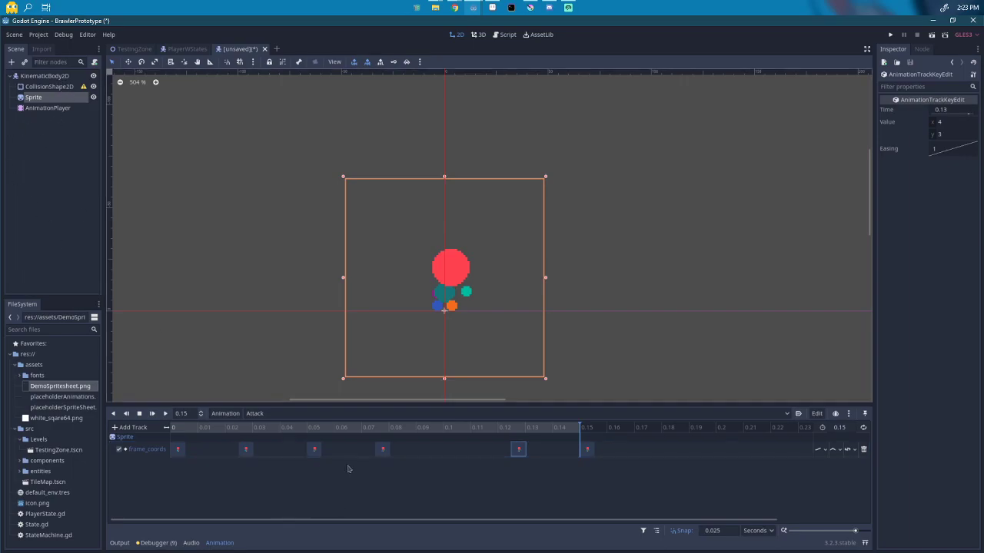
{"action": "scroll", "coordinate": [366, 452], "scroll_direction": "down", "scroll_amount": 3}
{"action": "scroll", "coordinate": [335, 459], "scroll_direction": "up", "scroll_amount": 2}
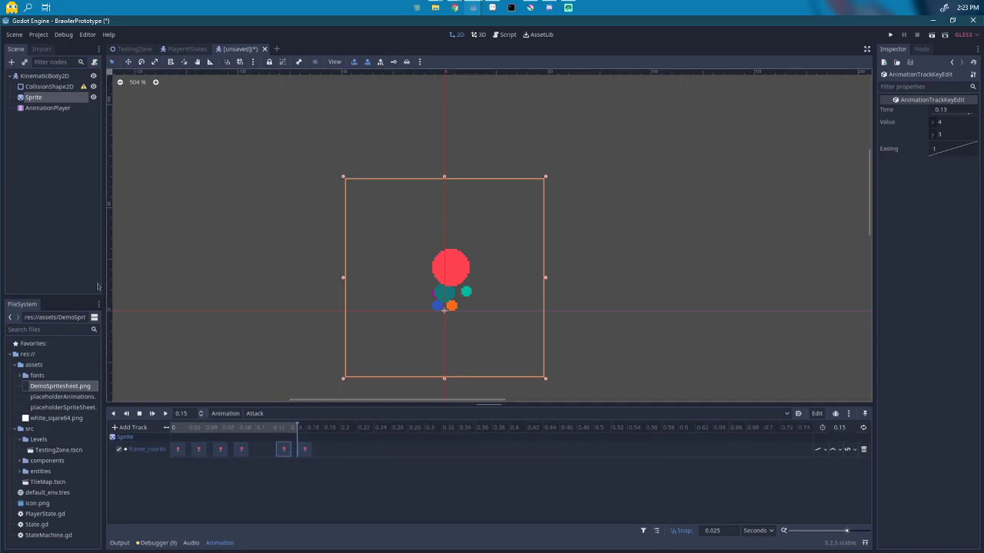
{"action": "left_click", "coordinate": [42, 109]}
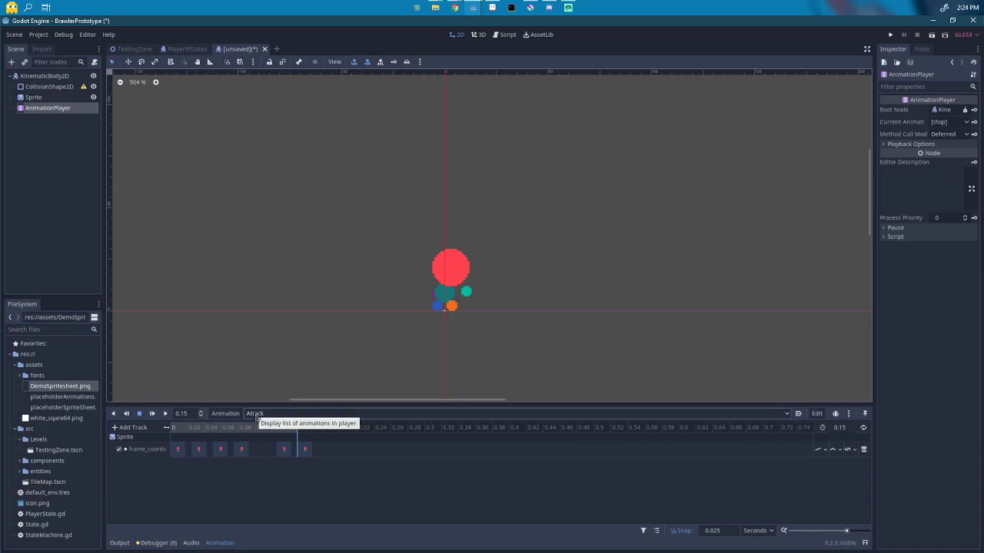
{"action": "left_click", "coordinate": [230, 414]}
{"action": "left_click", "coordinate": [332, 418]}
{"action": "left_click", "coordinate": [335, 419]}
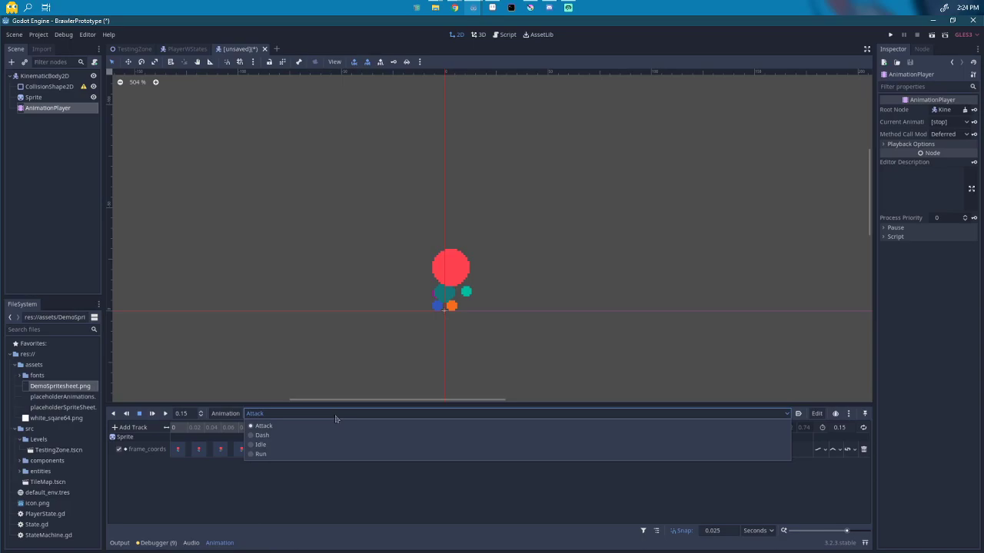
{"action": "left_click", "coordinate": [335, 418]}
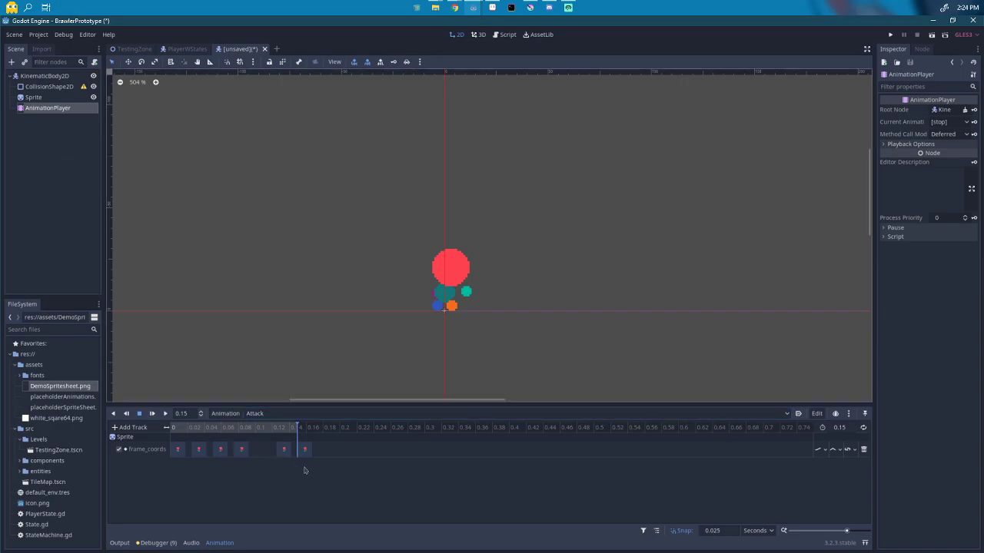
{"action": "key", "text": "alt+Tab"}
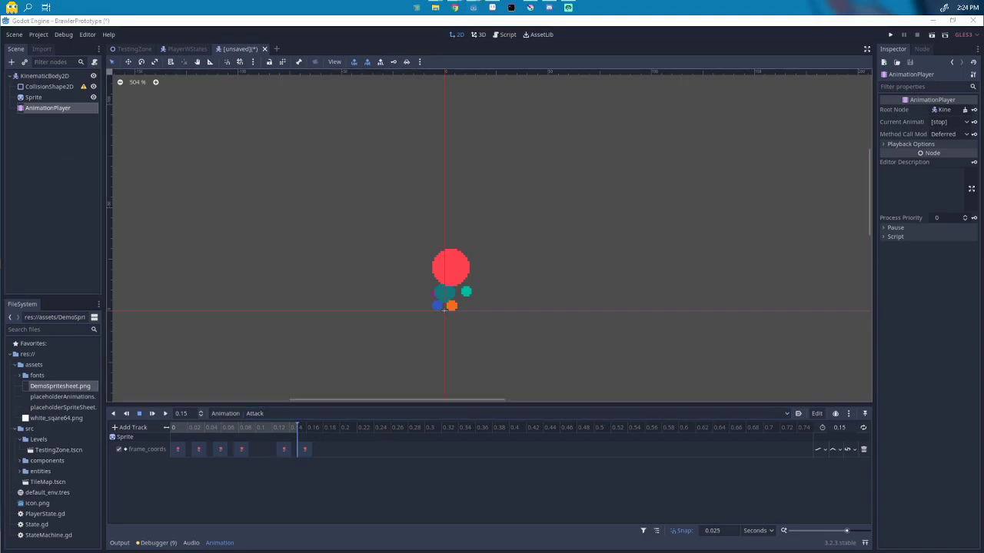
Step: In Aseprite, select frames 31–34 and name their tag DownA
{"action": "key", "text": "alt+Tab"}
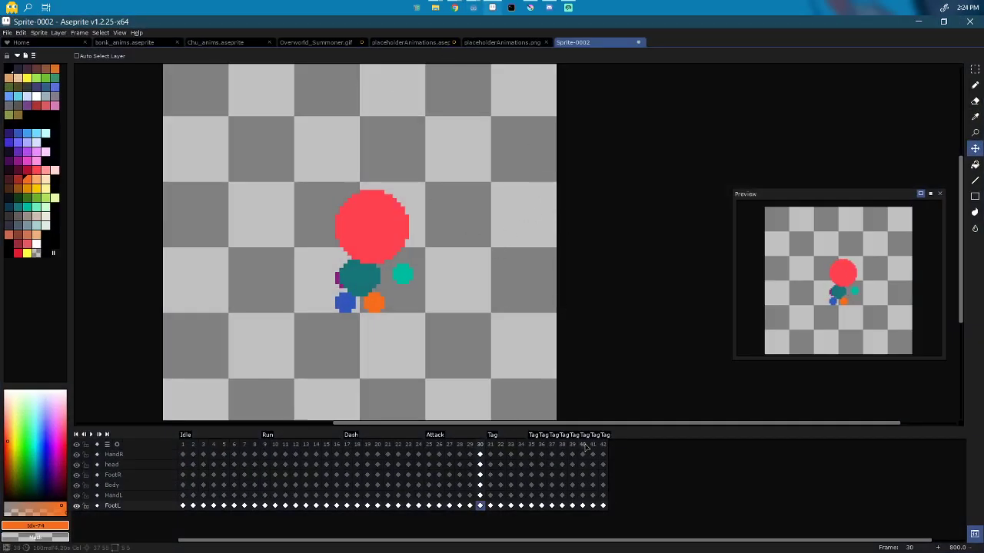
{"action": "double_click", "coordinate": [490, 445]}
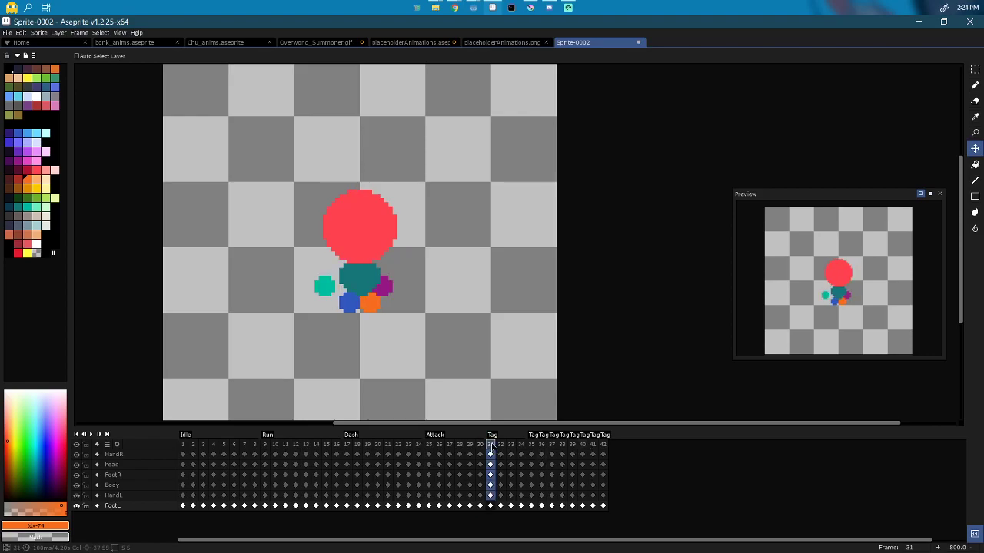
{"action": "key", "text": "Escape"}
{"action": "mouse_move", "coordinate": [492, 447]}
{"action": "left_mouse_down"}
{"action": "mouse_move", "coordinate": [522, 448]}
{"action": "mouse_move", "coordinate": [492, 449]}
{"action": "left_mouse_up"}
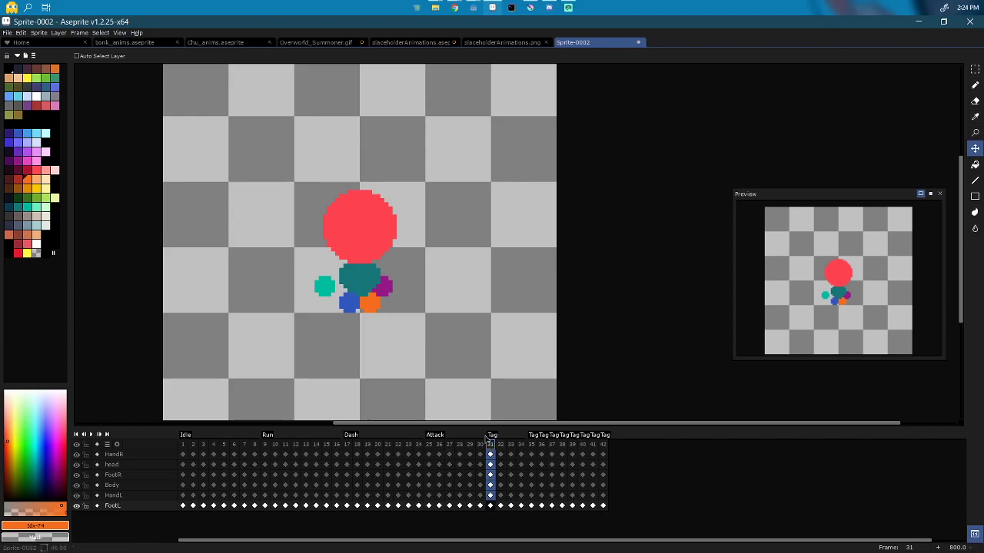
{"action": "double_click", "coordinate": [491, 435]}
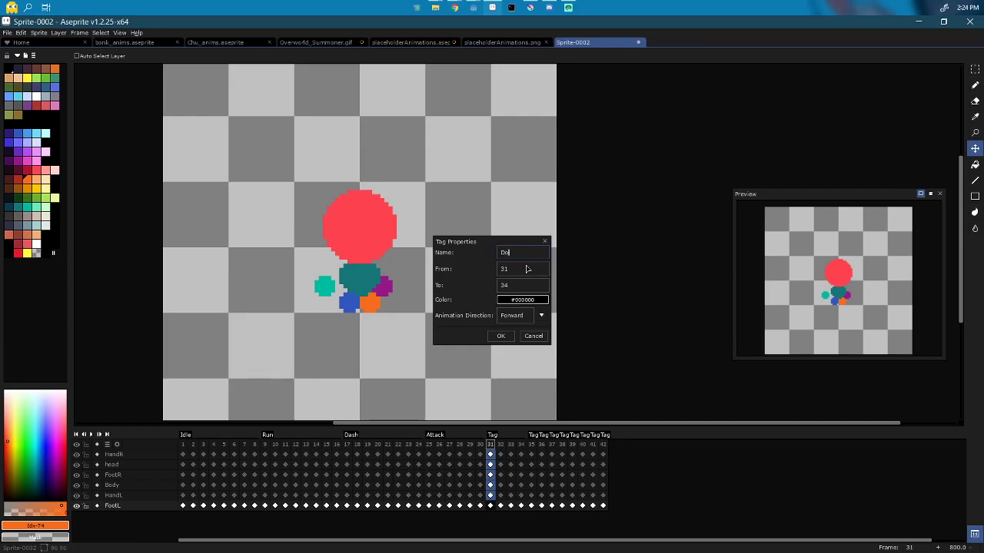
{"action": "key", "text": "Return"}
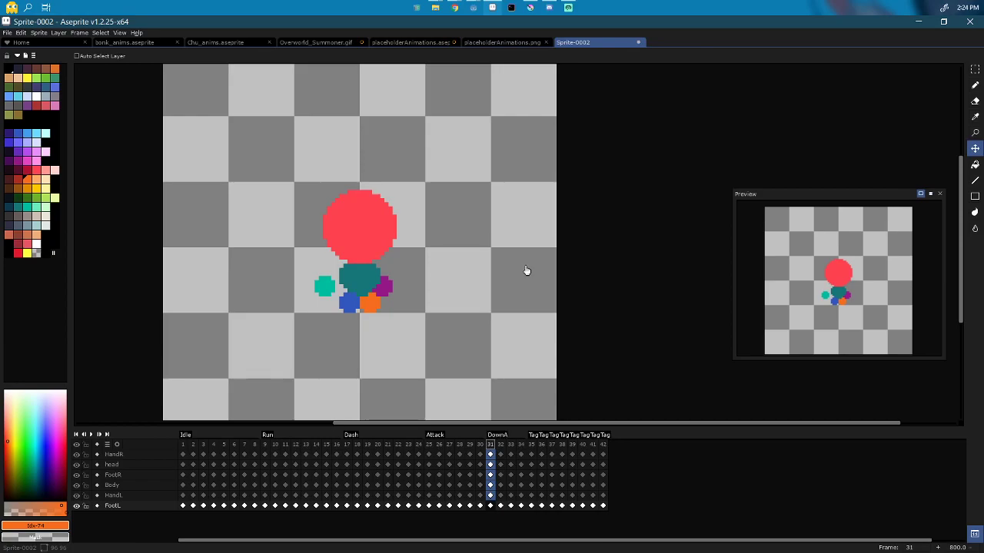
Step: On frame 31, raise the teal and purple hands side by side above the head
{"action": "left_click", "coordinate": [492, 455]}
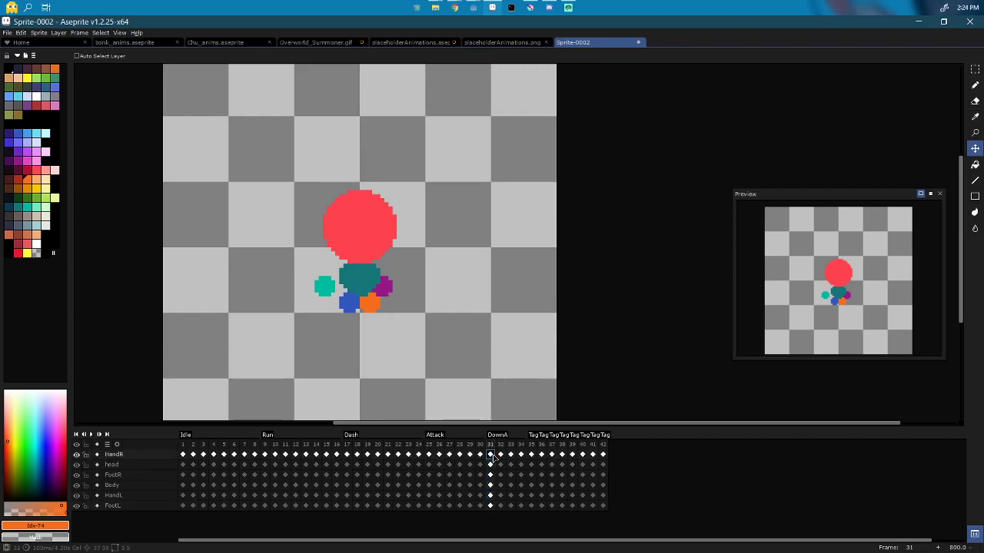
{"action": "left_click_drag", "start_coordinate": [401, 309], "coordinate": [422, 187]}
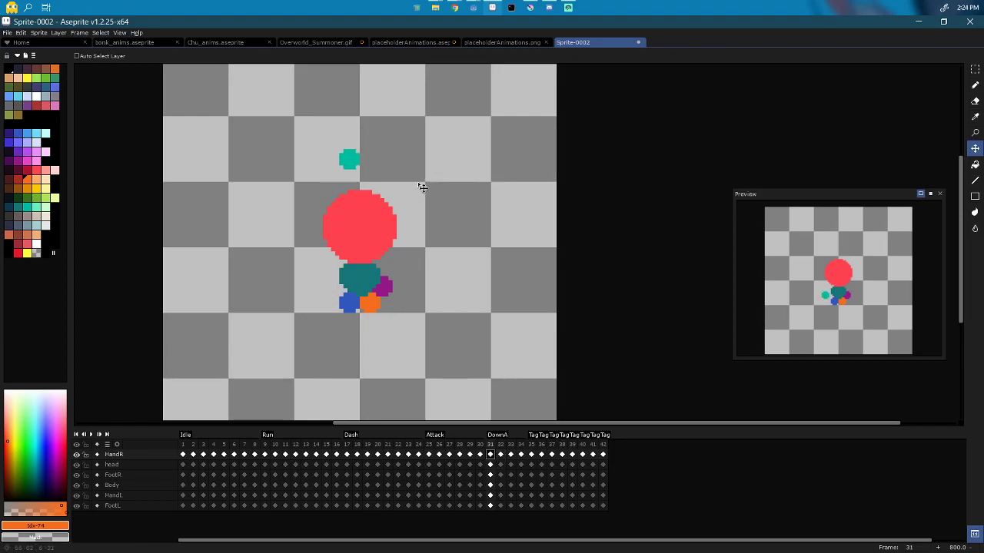
{"action": "left_click", "coordinate": [490, 496]}
{"action": "left_click_drag", "start_coordinate": [450, 222], "coordinate": [435, 118]}
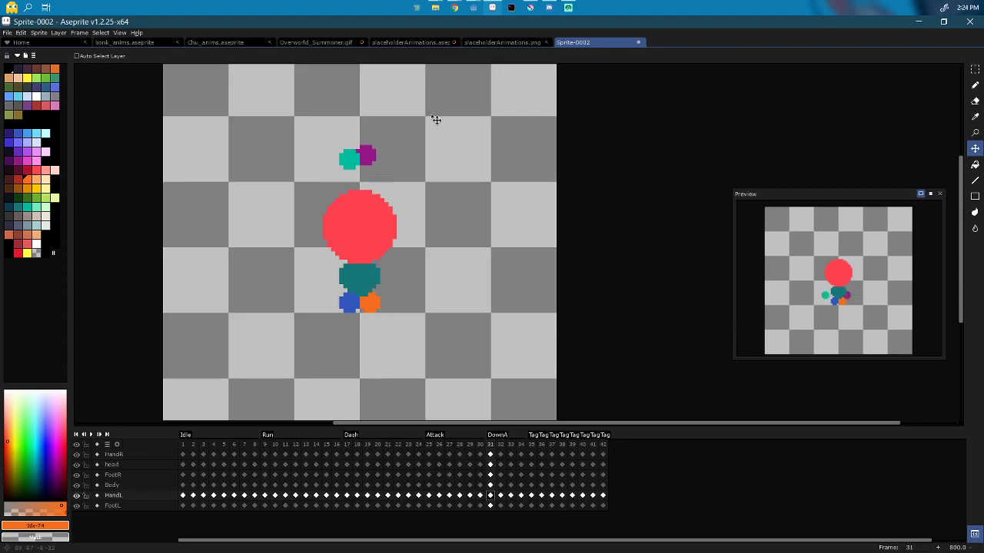
{"action": "left_click", "coordinate": [490, 454]}
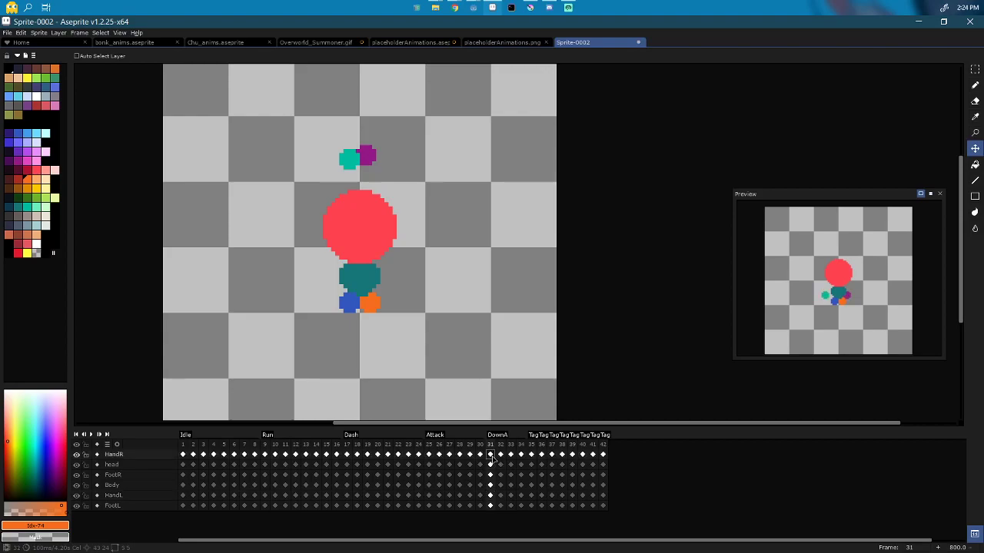
{"action": "left_click_drag", "start_coordinate": [450, 279], "coordinate": [459, 282]}
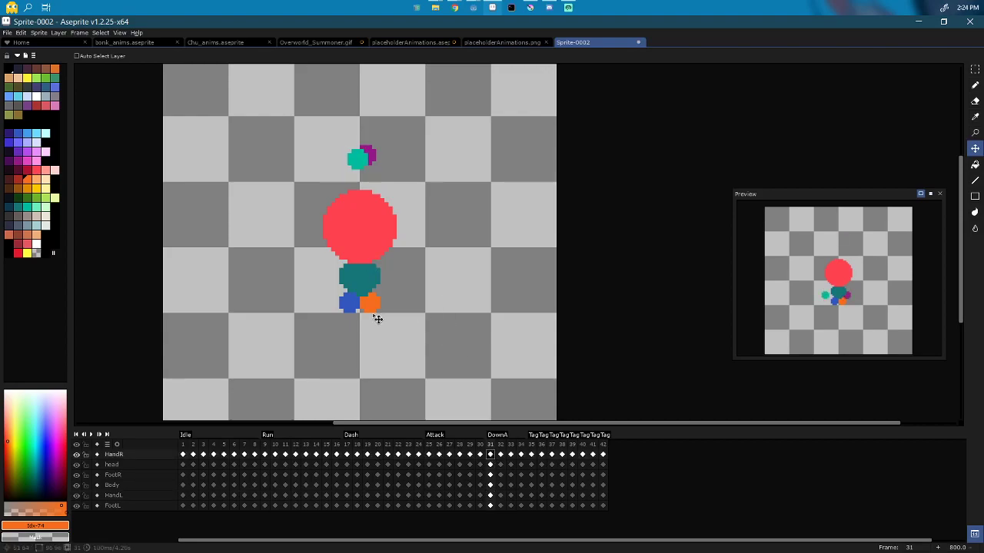
Step: Nudge both feet a pixel, lift body and head, then shift frame 32's teal hand
{"action": "left_click", "coordinate": [491, 475]}
{"action": "left_click_drag", "start_coordinate": [482, 394], "coordinate": [478, 392]}
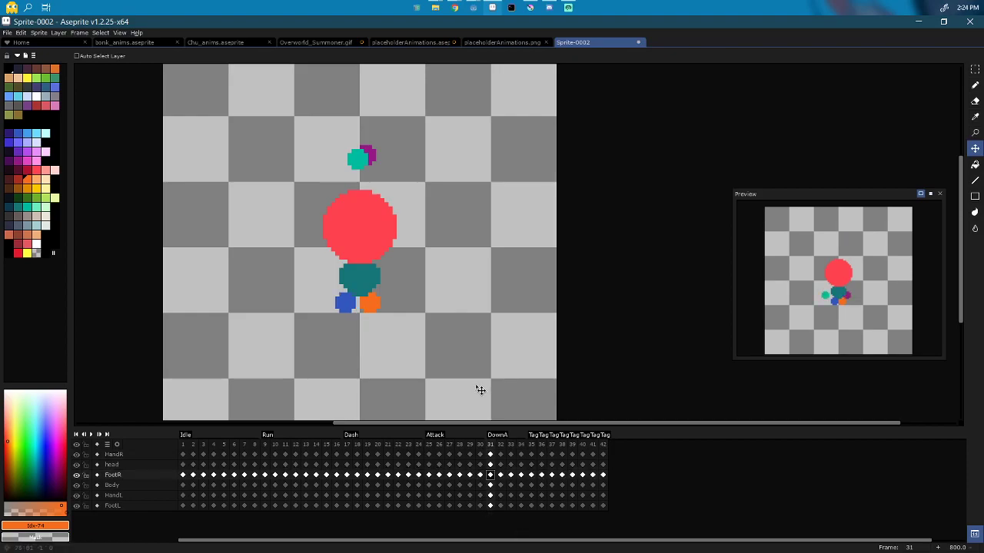
{"action": "left_click", "coordinate": [496, 508]}
{"action": "left_click_drag", "start_coordinate": [484, 380], "coordinate": [495, 384]}
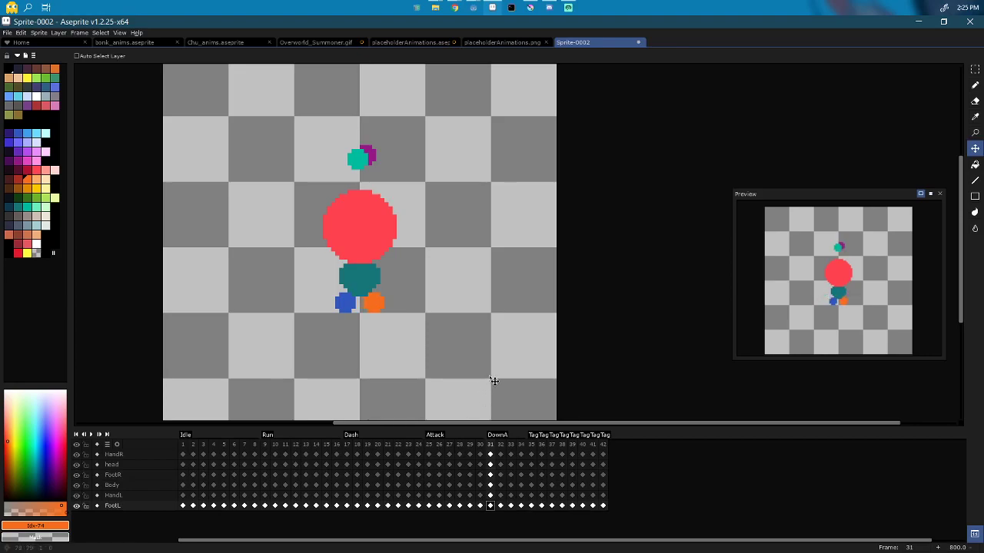
{"action": "left_click", "coordinate": [492, 485]}
{"action": "left_click_drag", "start_coordinate": [443, 284], "coordinate": [474, 280]}
{"action": "left_click", "coordinate": [490, 464]}
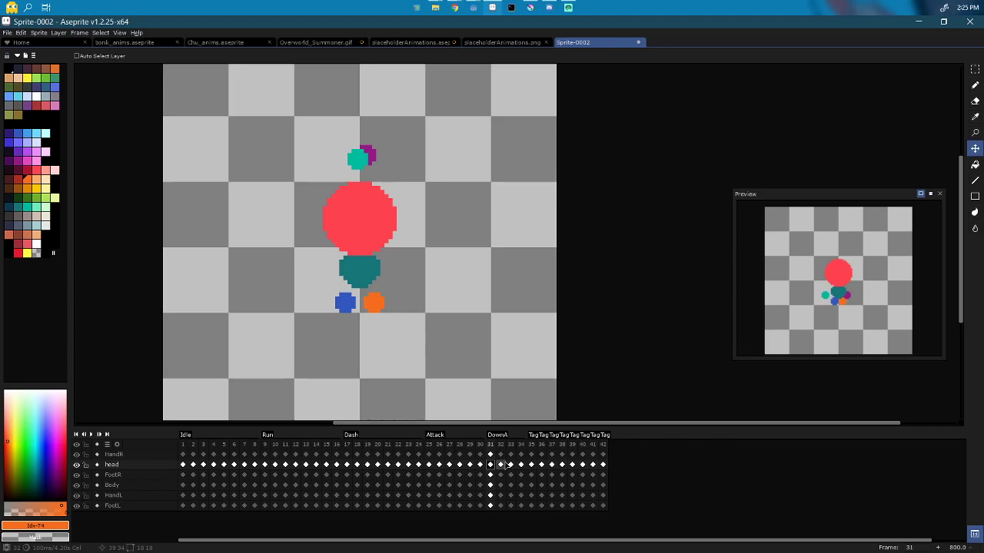
{"action": "left_click", "coordinate": [501, 454]}
{"action": "left_click_drag", "start_coordinate": [377, 315], "coordinate": [356, 316]}
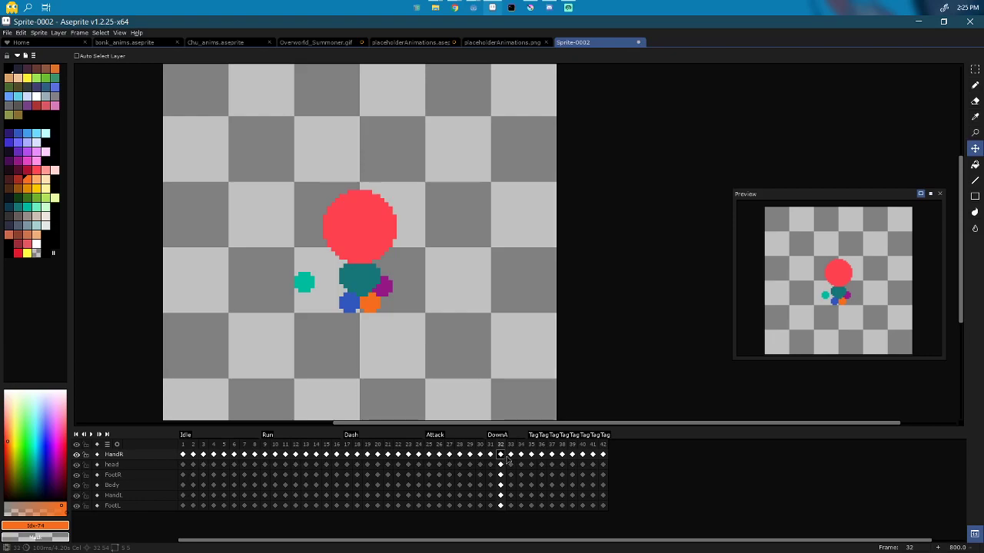
Step: Move the teal hand left and down on frames 33 and 34
{"action": "left_click_drag", "start_coordinate": [490, 444], "coordinate": [522, 447]}
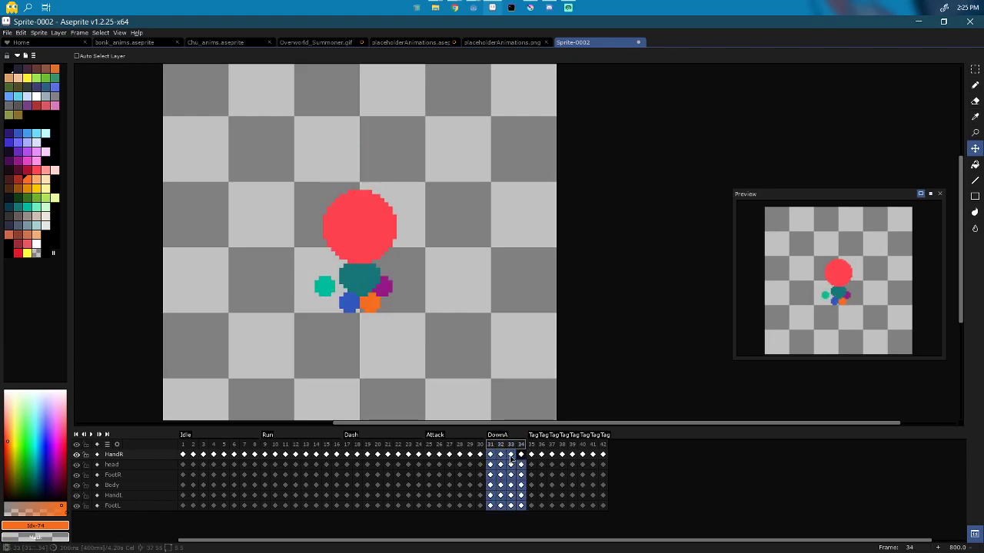
{"action": "left_click", "coordinate": [511, 455]}
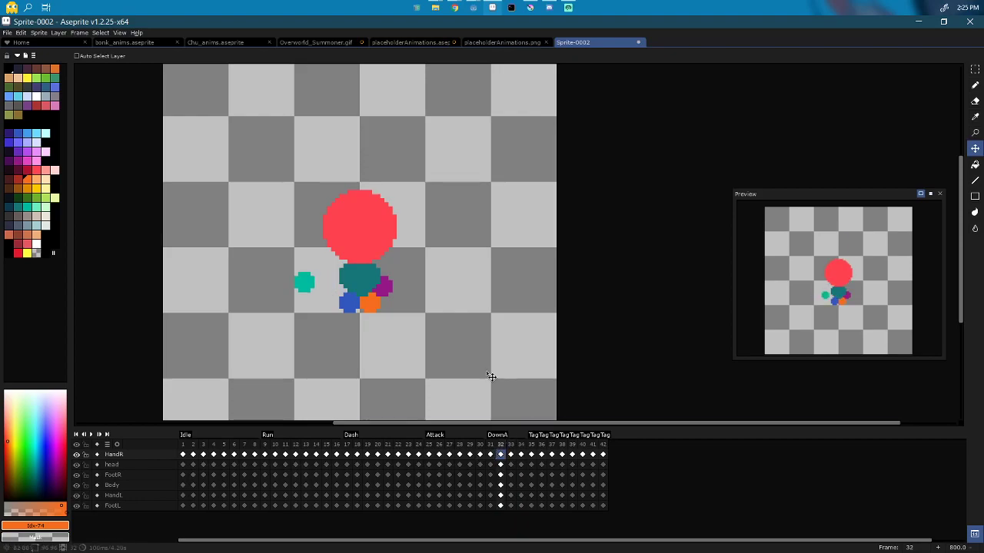
{"action": "left_click_drag", "start_coordinate": [343, 332], "coordinate": [322, 347]}
{"action": "key", "text": "ctrl+z"}
{"action": "key", "text": "ctrl+y"}
{"action": "left_click_drag", "start_coordinate": [364, 356], "coordinate": [368, 356]}
{"action": "key", "text": "ctrl+z"}
{"action": "key", "text": "ctrl+y"}
{"action": "key", "text": "Left"}
{"action": "key", "text": "Left"}
{"action": "key", "text": "Right"}
{"action": "key", "text": "Right"}
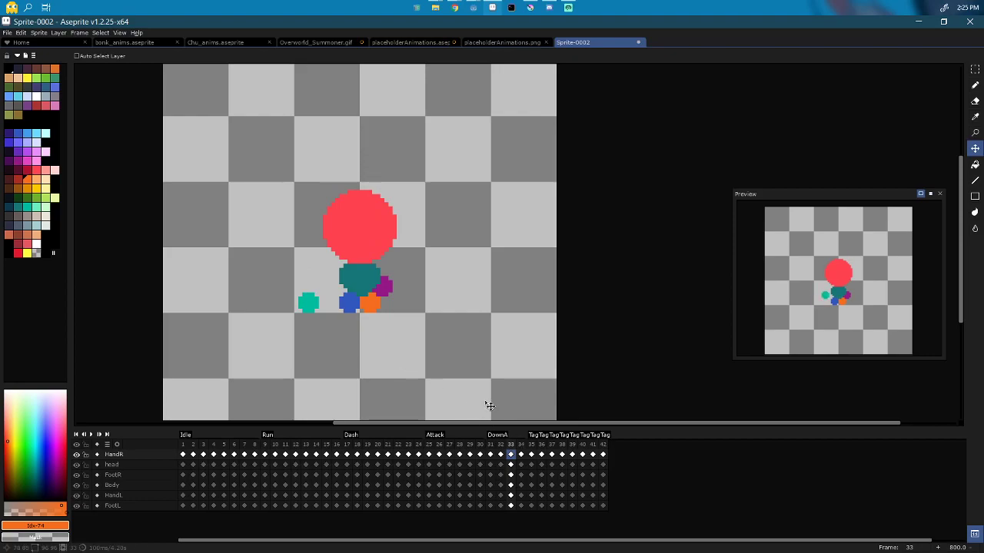
{"action": "key", "text": "Right"}
{"action": "left_click_drag", "start_coordinate": [340, 347], "coordinate": [347, 356]}
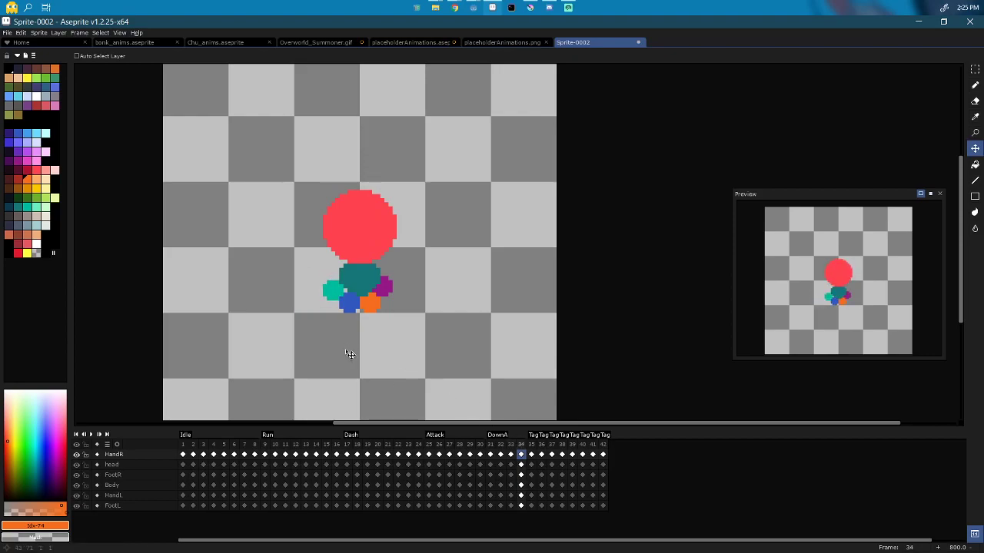
Step: Move the purple hand out to the right on frames 32 and 33
{"action": "left_click", "coordinate": [491, 496]}
{"action": "key", "text": "Right"}
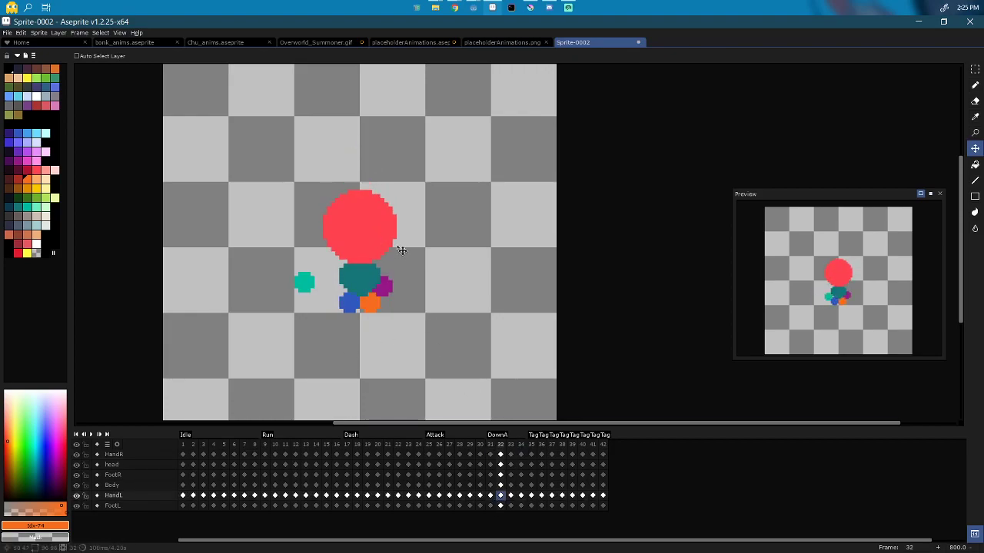
{"action": "left_click_drag", "start_coordinate": [428, 305], "coordinate": [484, 321]}
{"action": "key", "text": "Right"}
{"action": "key", "text": "Right"}
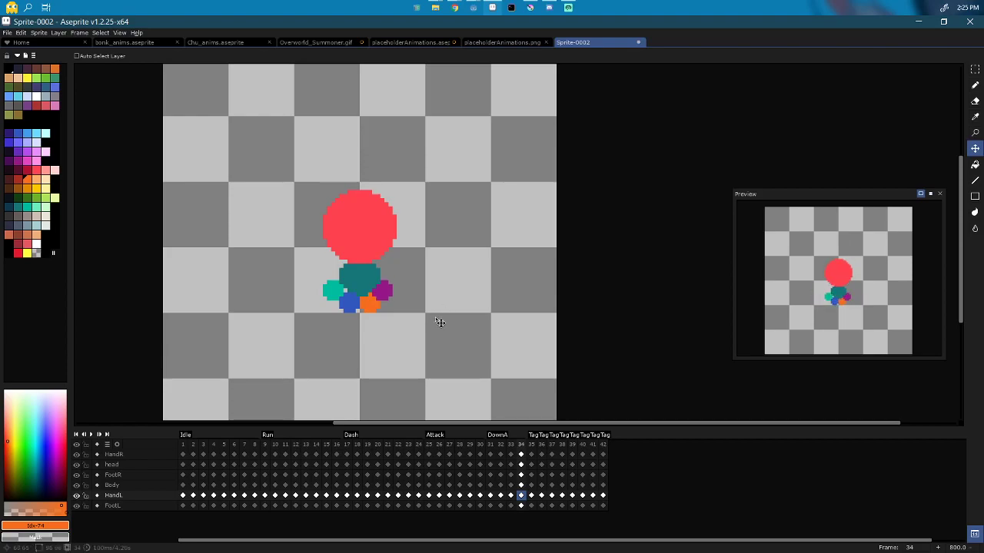
Step: Lower the head onto the body on frames 32–34, about 16 px on frame 34
{"action": "left_click", "coordinate": [490, 466]}
{"action": "key", "text": "Right"}
{"action": "left_click_drag", "start_coordinate": [432, 257], "coordinate": [434, 278]}
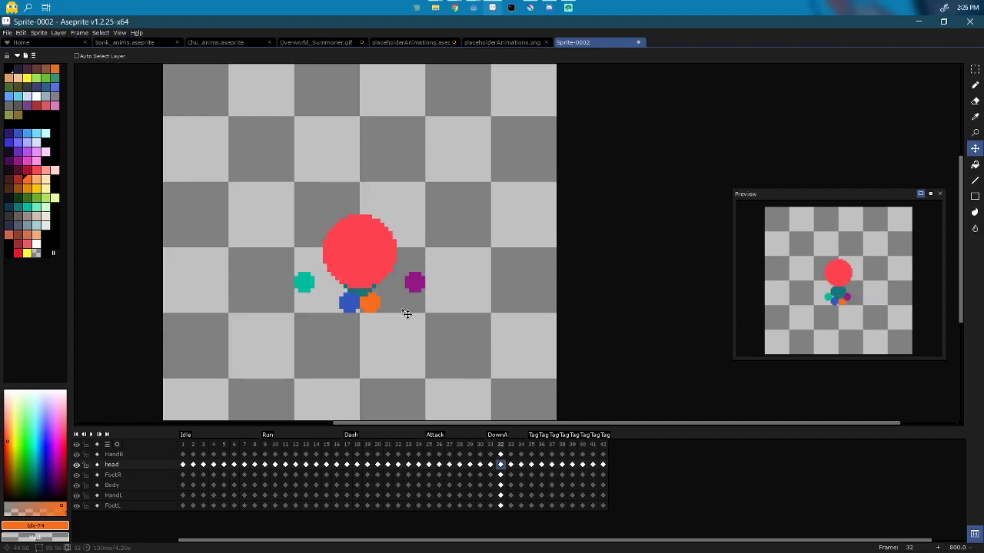
{"action": "key", "text": "Right"}
{"action": "left_click_drag", "start_coordinate": [465, 303], "coordinate": [469, 351]}
{"action": "key", "text": "Left"}
{"action": "key", "text": "Right"}
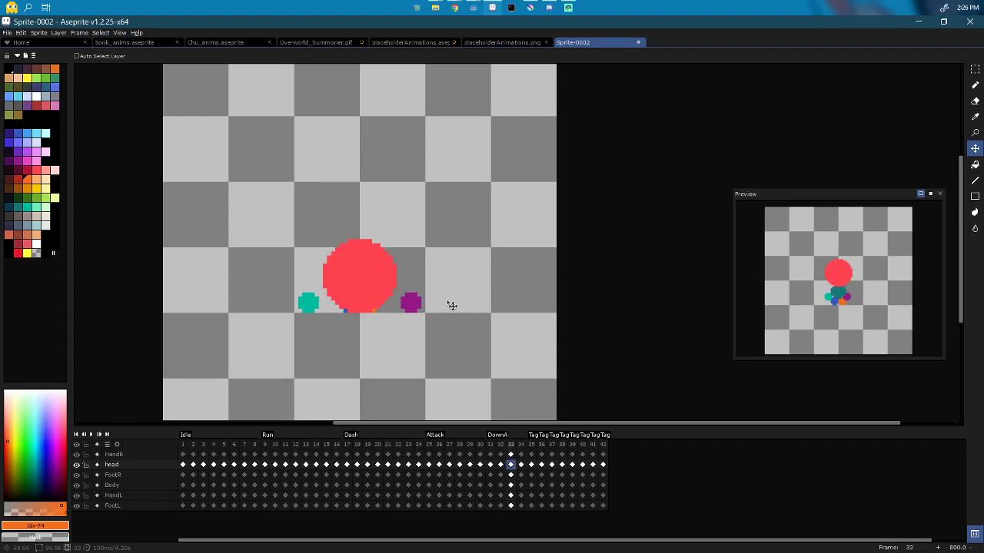
{"action": "key", "text": "Right"}
{"action": "left_click_drag", "start_coordinate": [452, 305], "coordinate": [452, 318]}
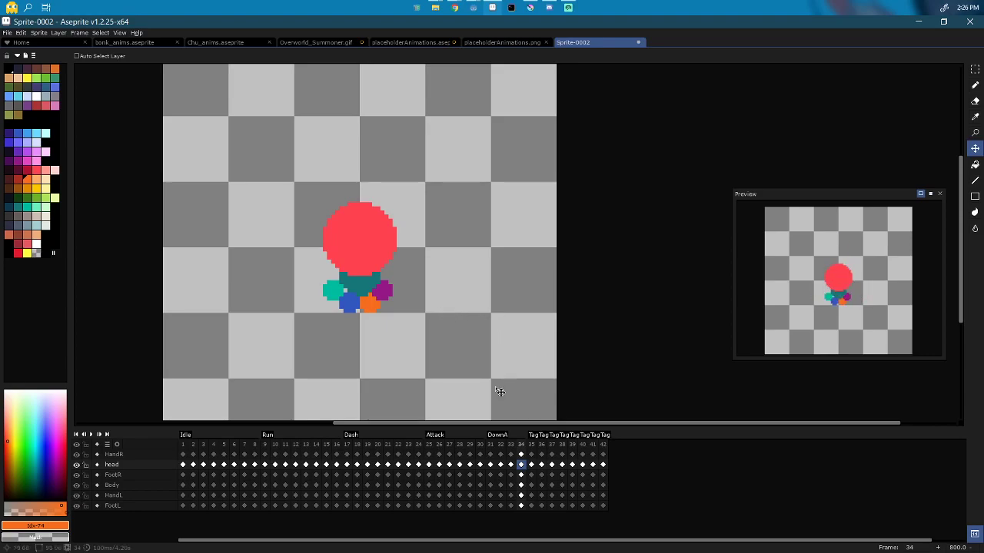
Step: Reposition the blue foot on frame 32, shifting it left then a few pixels right
{"action": "key", "text": "Down"}
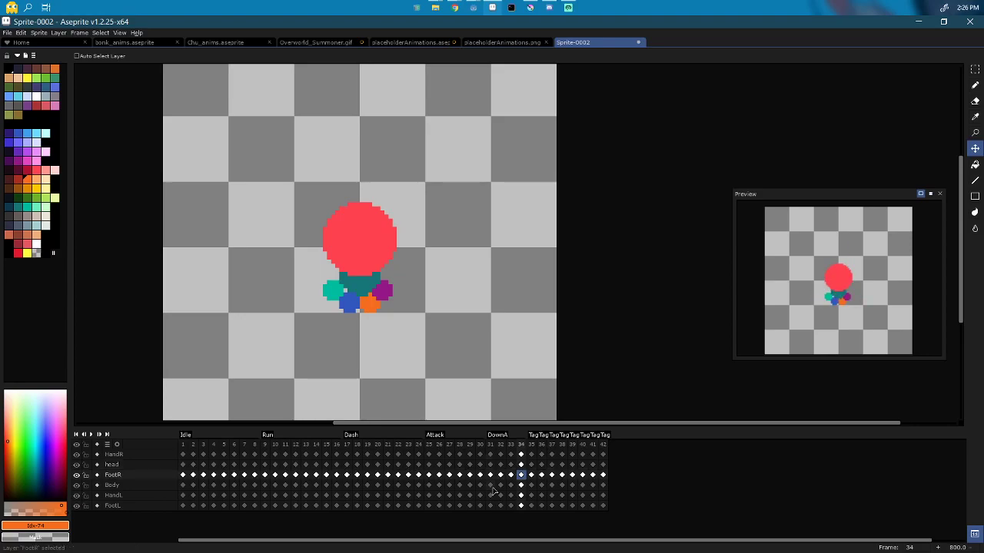
{"action": "key", "text": "Left"}
{"action": "key", "text": "Left"}
{"action": "key", "text": "Left"}
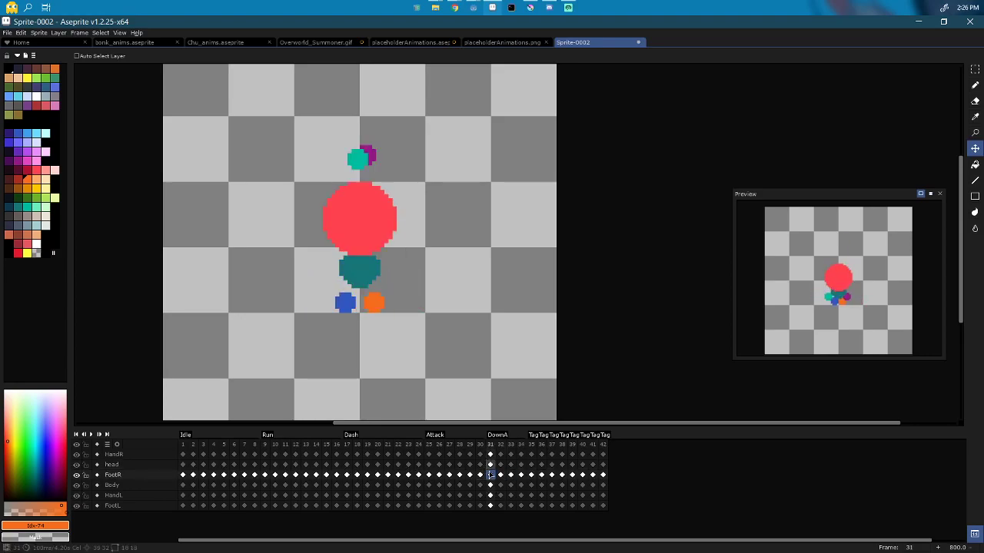
{"action": "key", "text": "Right"}
{"action": "left_click_drag", "start_coordinate": [372, 337], "coordinate": [402, 349]}
{"action": "key", "text": "Right"}
{"action": "key", "text": "Left"}
{"action": "key", "text": "Right"}
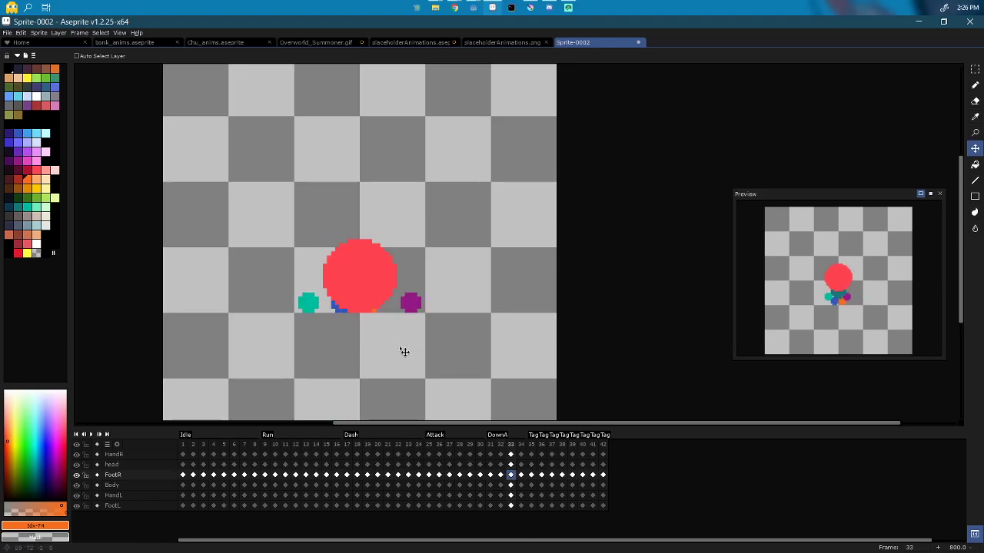
{"action": "key", "text": "Left"}
{"action": "key", "text": "Left"}
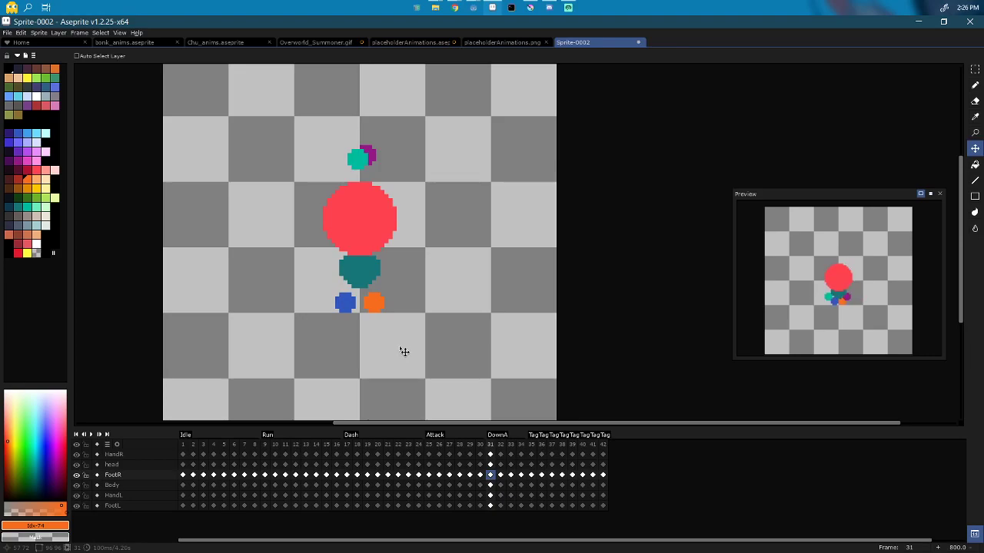
{"action": "key", "text": "Right"}
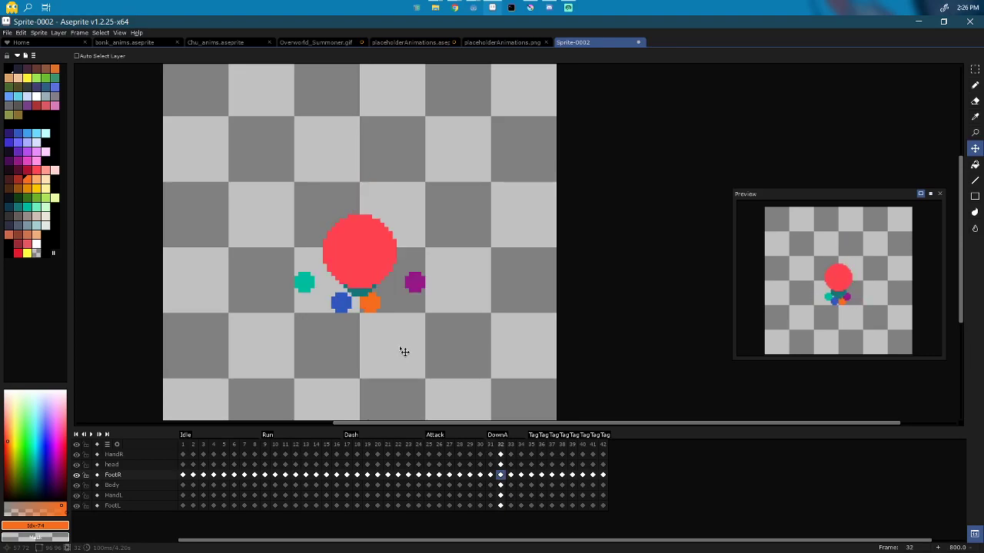
{"action": "left_click_drag", "start_coordinate": [404, 351], "coordinate": [407, 352]}
{"action": "key", "text": "Left"}
{"action": "key", "text": "Right"}
{"action": "key", "text": "Right"}
{"action": "key", "text": "Right"}
{"action": "key", "text": "Right"}
{"action": "key", "text": "Left"}
{"action": "key", "text": "Left"}
{"action": "key", "text": "Right"}
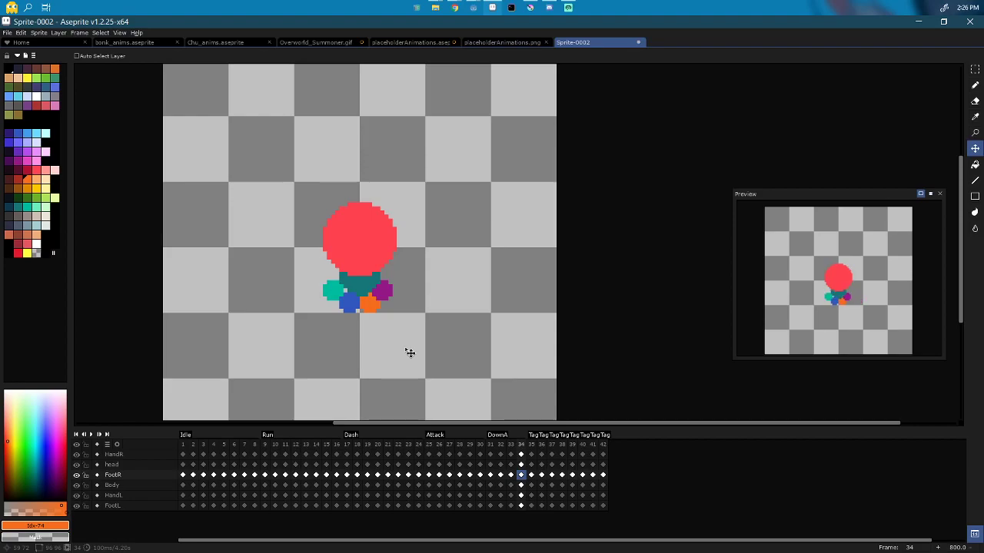
{"action": "key", "text": "Right"}
Step: Move the orange foot a few pixels right on frame 32
{"action": "key", "text": "Down"}
{"action": "key", "text": "Down"}
{"action": "key", "text": "Left"}
{"action": "key", "text": "Left"}
{"action": "key", "text": "Down"}
{"action": "key", "text": "Left"}
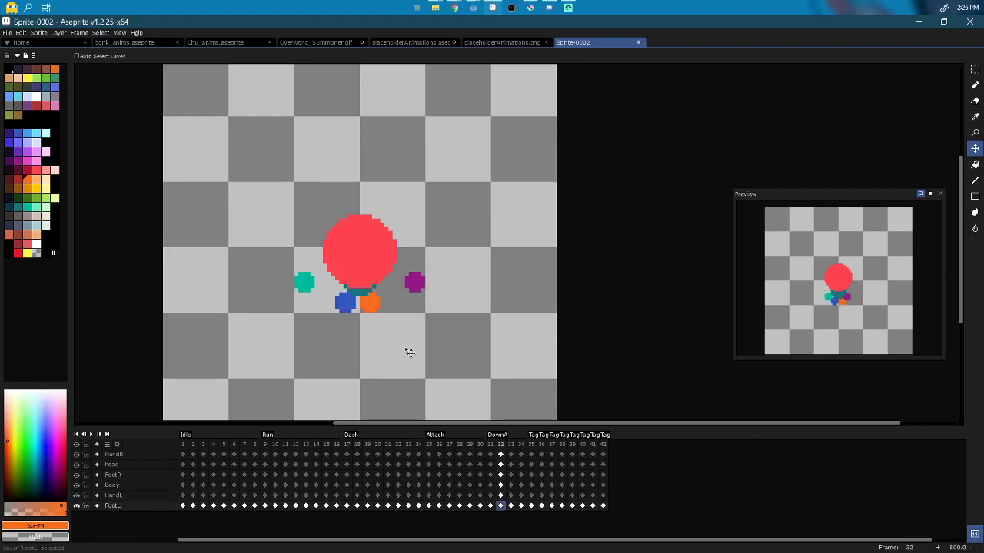
{"action": "left_click_drag", "start_coordinate": [410, 353], "coordinate": [415, 354]}
{"action": "key", "text": "Right"}
{"action": "key", "text": "Right"}
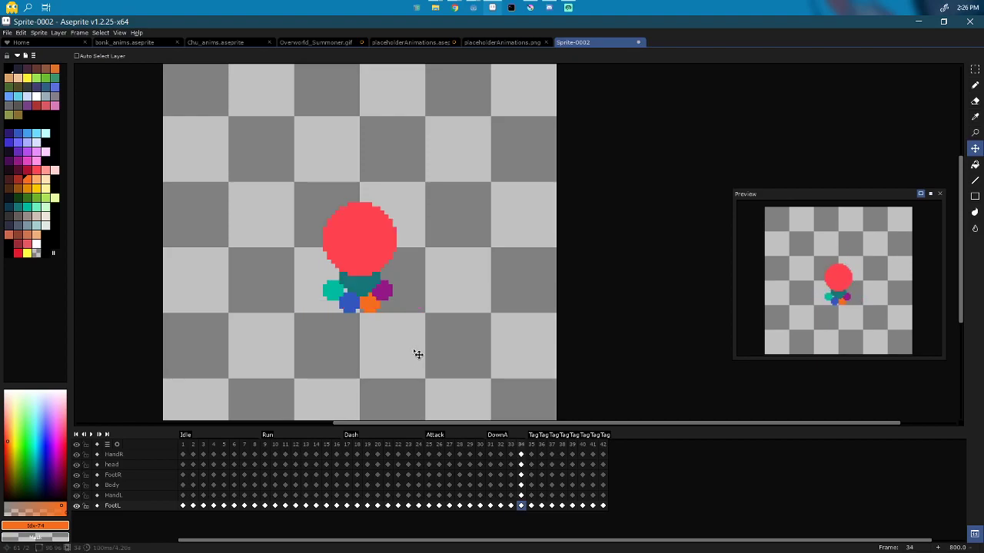
{"action": "key", "text": "Right"}
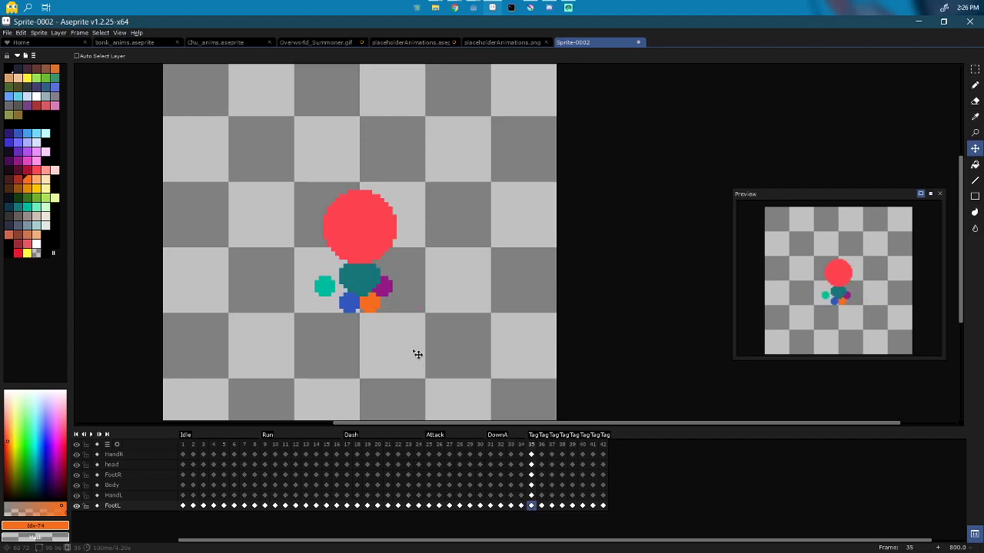
{"action": "key", "text": "Left"}
{"action": "key", "text": "Left"}
{"action": "key", "text": "Left"}
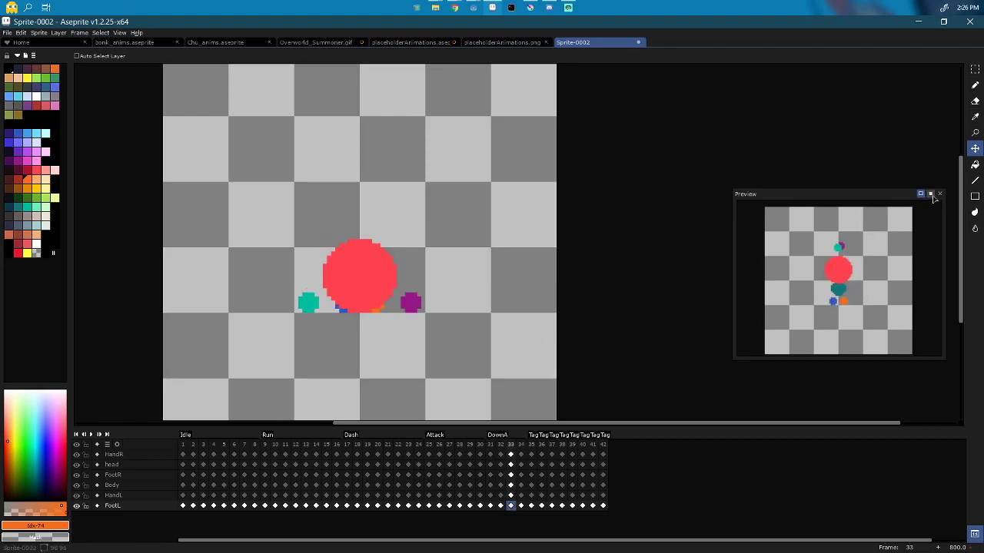
{"action": "key", "text": "Right"}
{"action": "key", "text": "Right"}
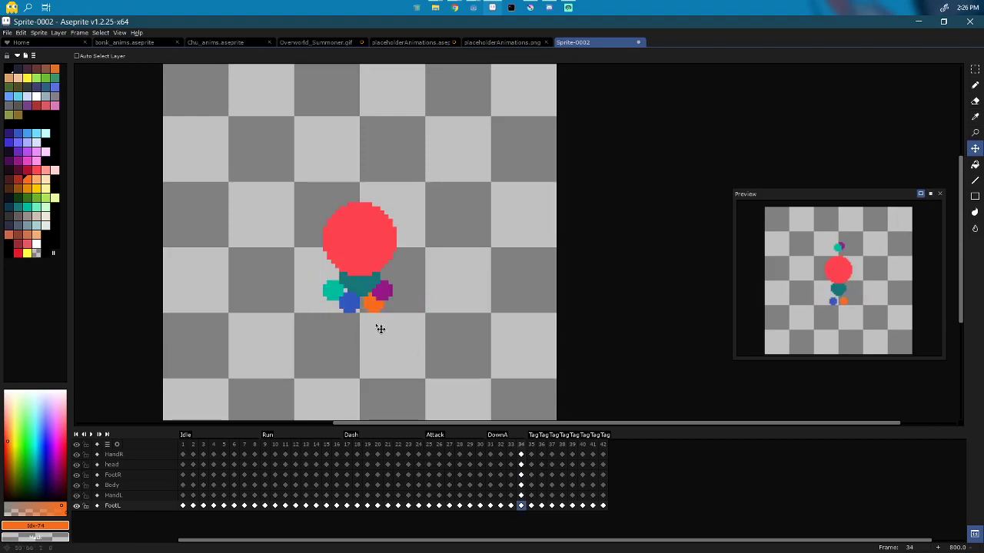
Step: Shift the blue foot a few pixels left on frame 34 and test raising the body
{"action": "key", "text": "Up"}
{"action": "key", "text": "Up"}
{"action": "key", "text": "Up"}
{"action": "left_click_drag", "start_coordinate": [456, 415], "coordinate": [450, 413]}
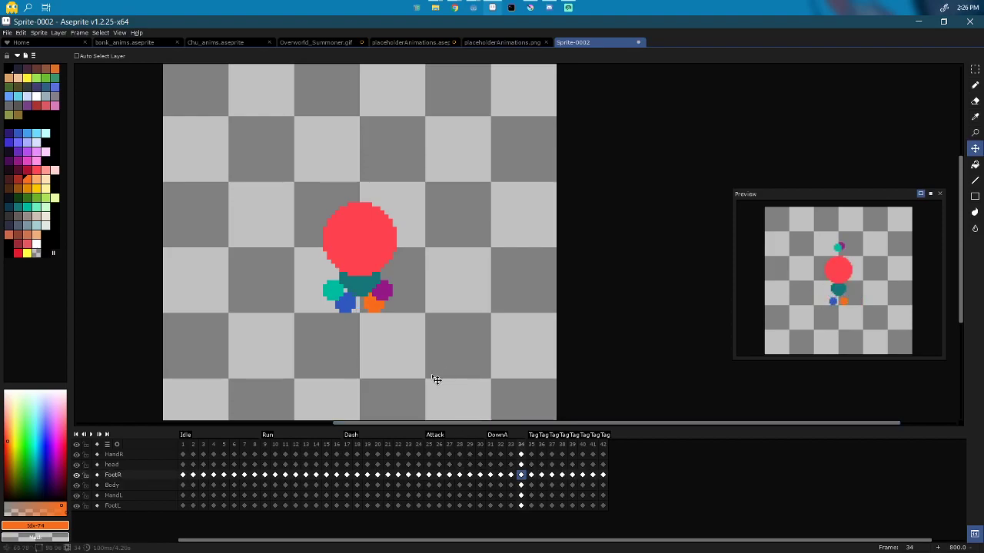
{"action": "key", "text": "Down"}
{"action": "key", "text": "Left"}
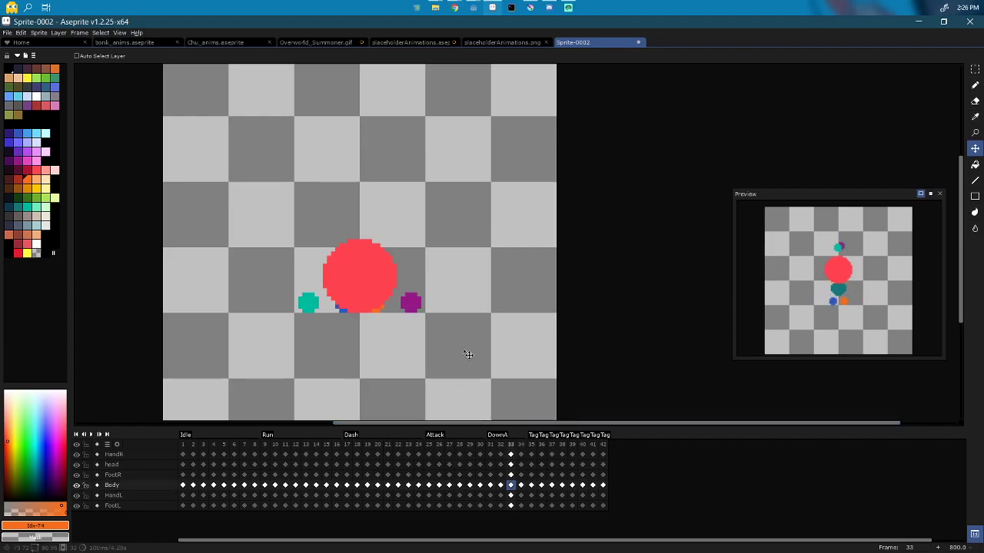
{"action": "key", "text": "Left"}
{"action": "key", "text": "Left"}
{"action": "key", "text": "Left"}
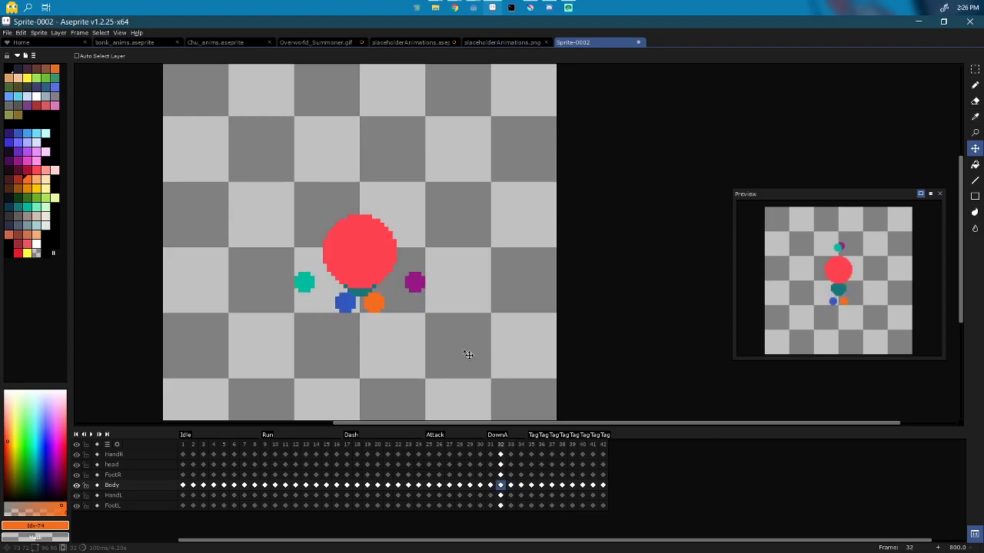
{"action": "key", "text": "Right"}
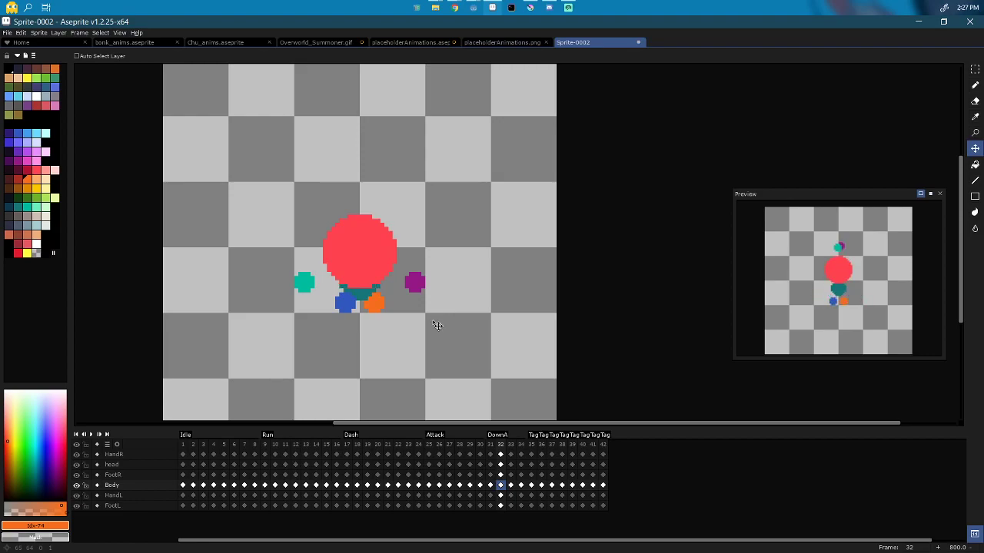
{"action": "key", "text": "Right"}
{"action": "mouse_move", "coordinate": [437, 326]}
{"action": "left_mouse_down"}
{"action": "mouse_move", "coordinate": [440, 300]}
{"action": "mouse_move", "coordinate": [438, 324]}
{"action": "left_mouse_up"}
{"action": "key", "text": "Right"}
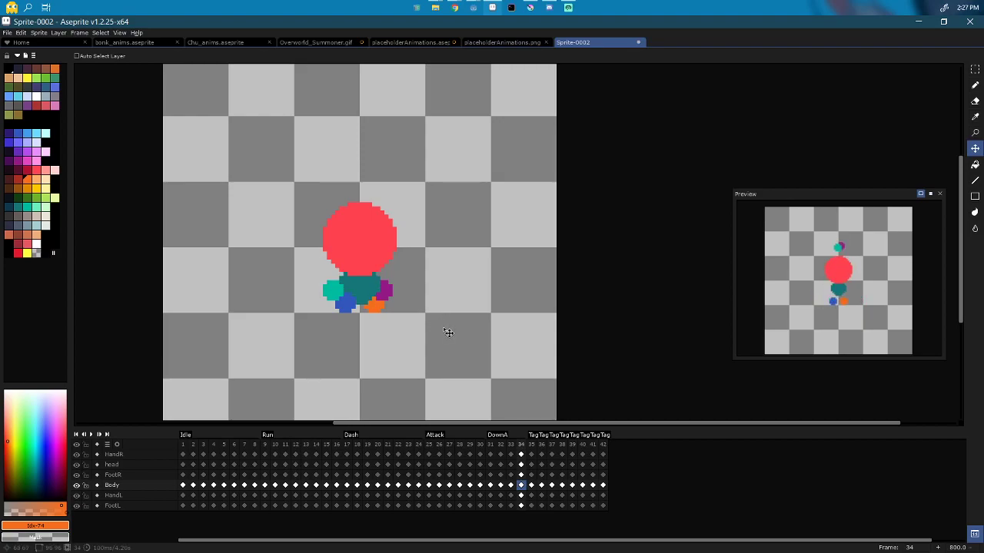
Step: On frame 32, paint a long teal arm on HandR and a long purple arm on HandL
{"action": "left_click", "coordinate": [490, 454]}
{"action": "key", "text": "period"}
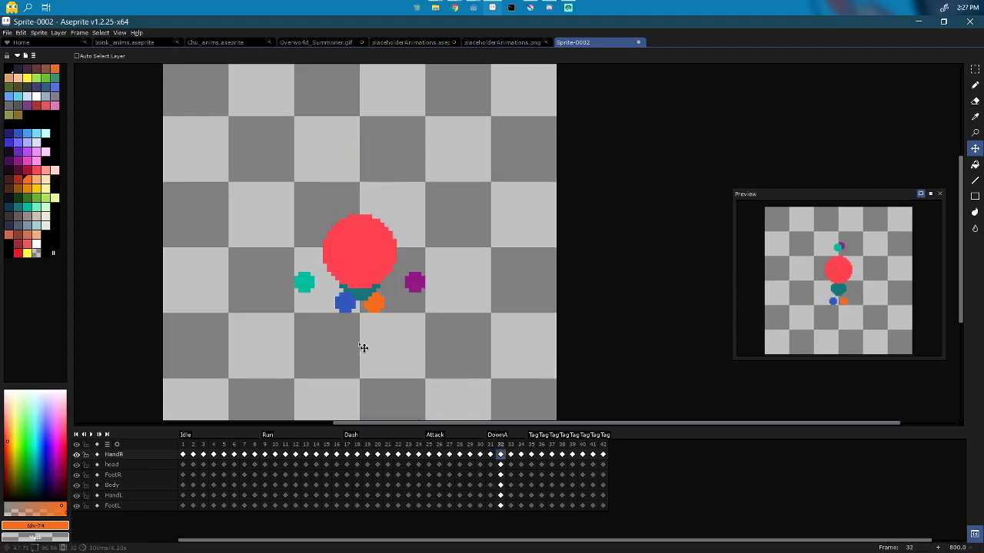
{"action": "key", "text": "b"}
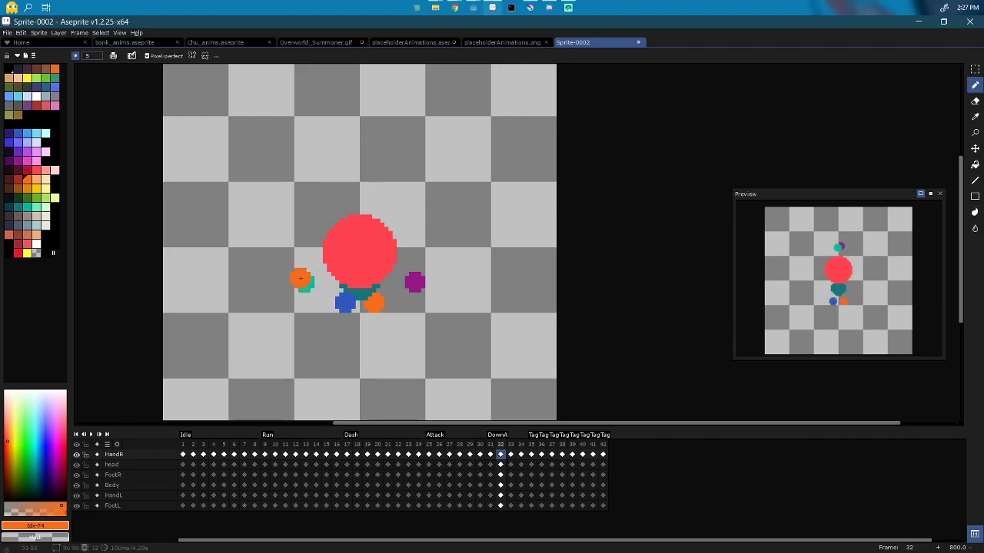
{"action": "left_click", "coordinate": [303, 281], "text": "alt"}
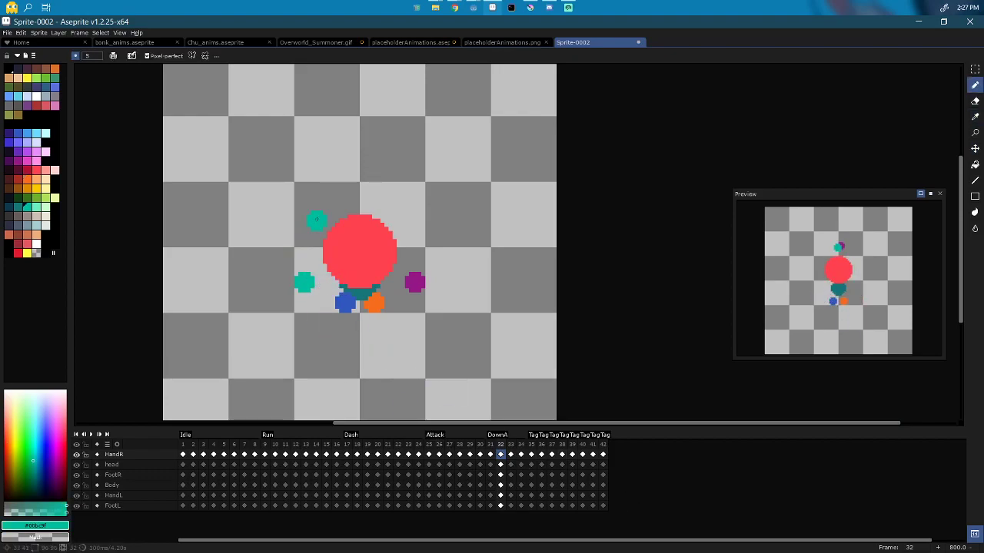
{"action": "left_click_drag", "start_coordinate": [316, 220], "coordinate": [303, 283]}
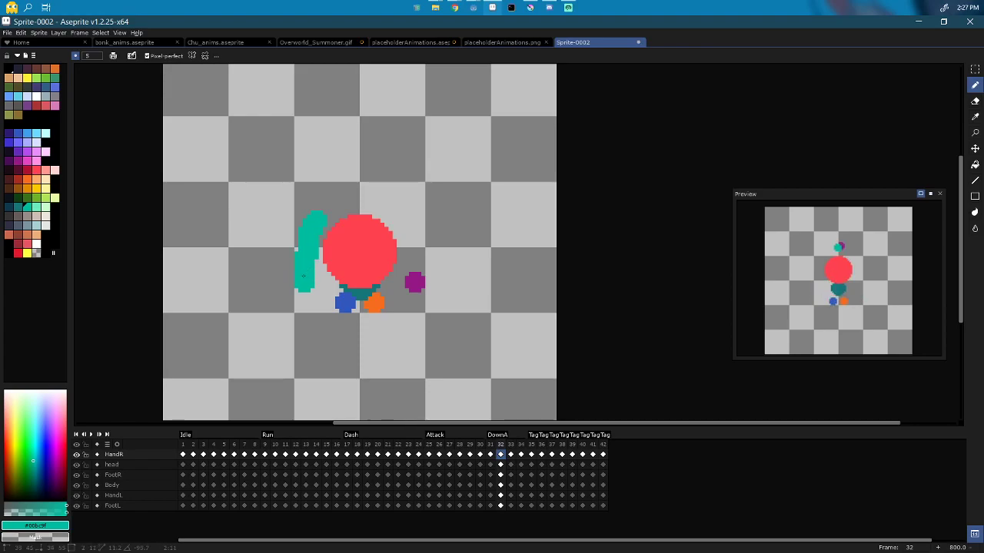
{"action": "left_click", "coordinate": [500, 495]}
{"action": "left_click", "coordinate": [417, 274], "text": "alt"}
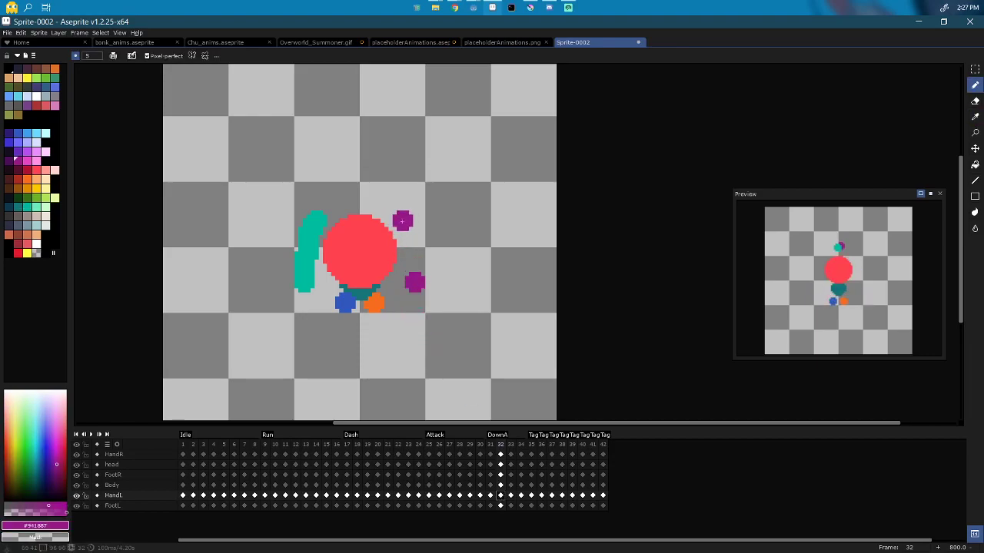
{"action": "left_click_drag", "start_coordinate": [402, 221], "coordinate": [405, 232]}
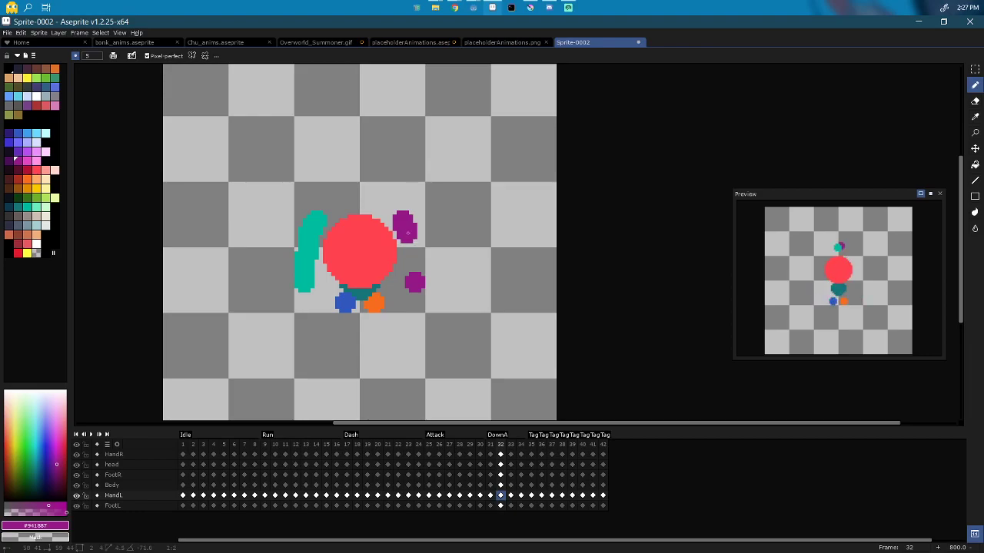
{"action": "left_click_drag", "start_coordinate": [408, 231], "coordinate": [415, 281]}
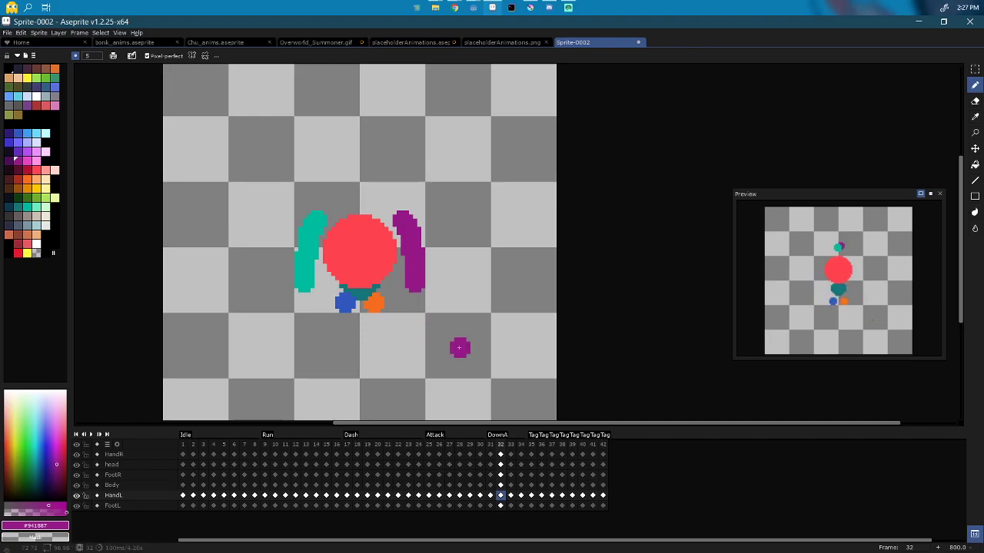
Step: On frame 33, extend the purple hand leftward and stretch the teal hand into a horizontal bar
{"action": "key", "text": "period"}
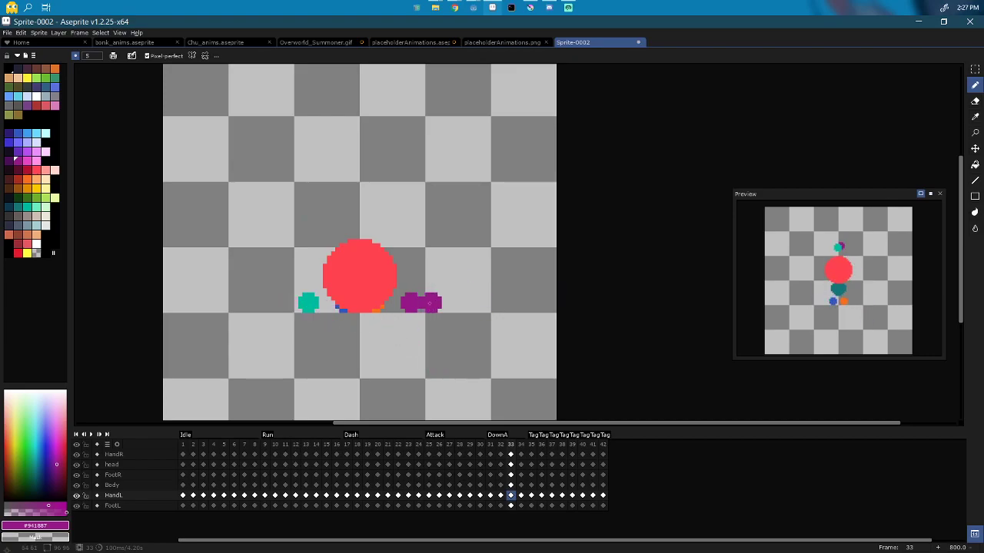
{"action": "left_click", "coordinate": [397, 302]}
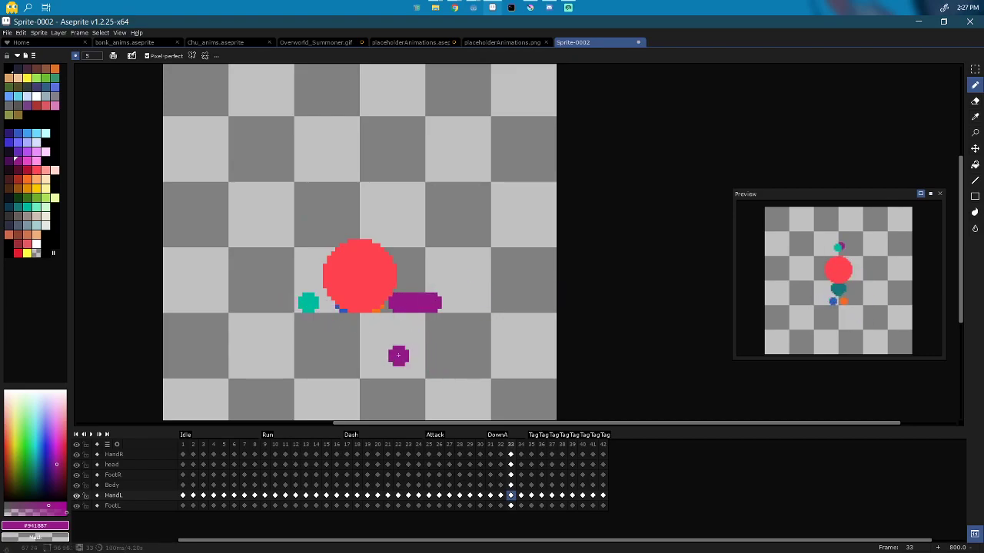
{"action": "left_click", "coordinate": [312, 302], "text": "alt"}
{"action": "left_click", "coordinate": [511, 454]}
{"action": "mouse_move", "coordinate": [300, 294]}
{"action": "left_mouse_down"}
{"action": "mouse_move", "coordinate": [326, 308]}
{"action": "mouse_move", "coordinate": [315, 295]}
{"action": "mouse_move", "coordinate": [286, 302]}
{"action": "left_mouse_up"}
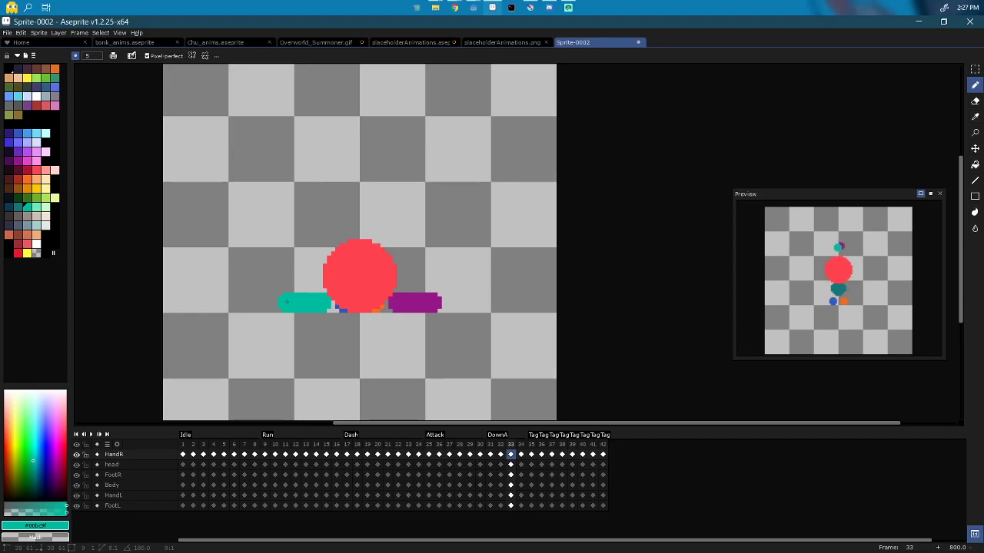
{"action": "left_click", "coordinate": [551, 374]}
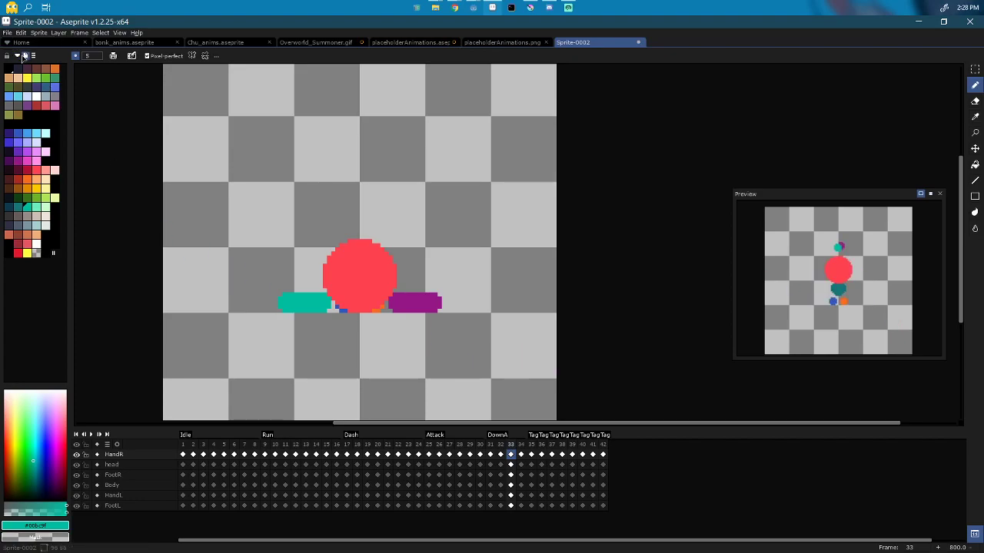
Step: Repeat the last sprite sheet export and confirm overwriting DemoSpritesheet.png
{"action": "key", "text": "ctrl+e"}
{"action": "key", "text": "Escape"}
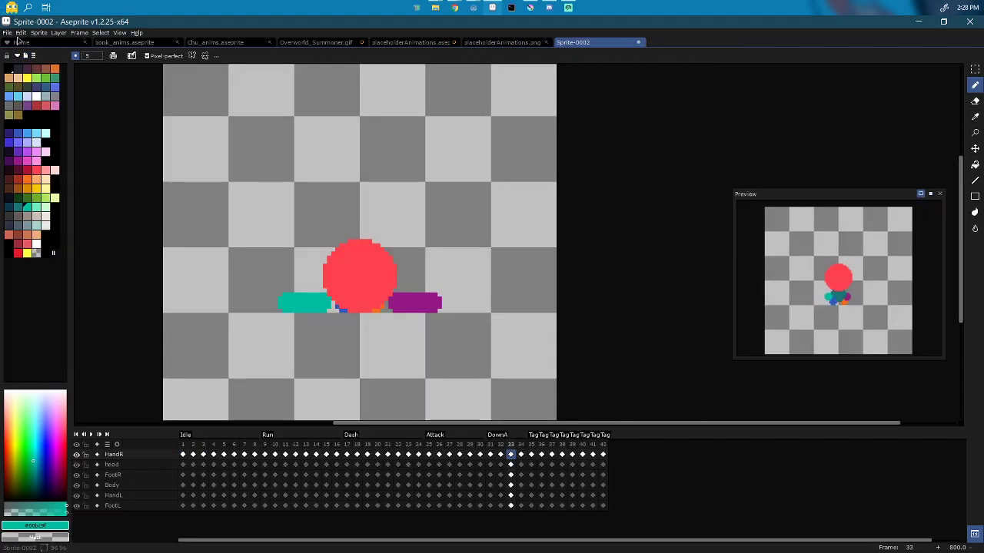
{"action": "left_click", "coordinate": [7, 32]}
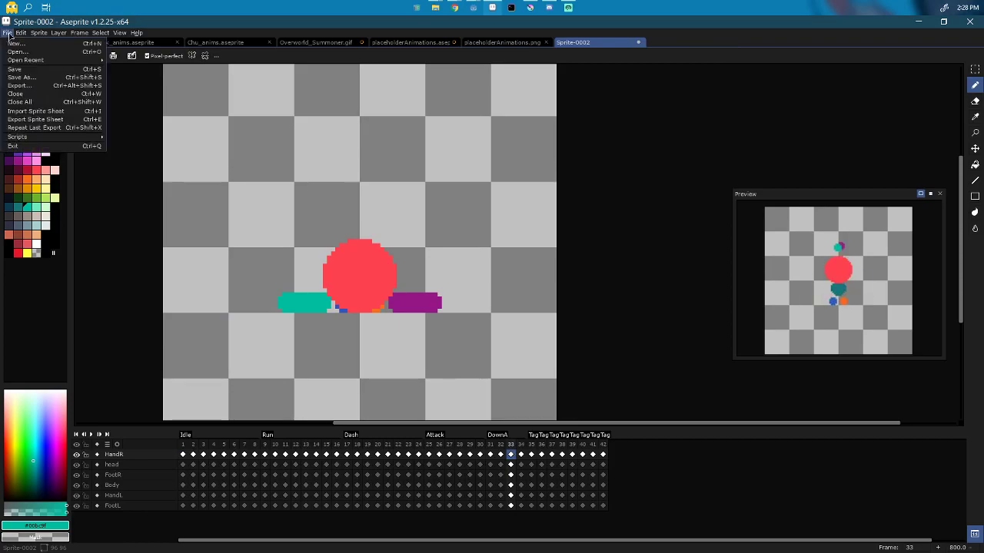
{"action": "left_click", "coordinate": [53, 129]}
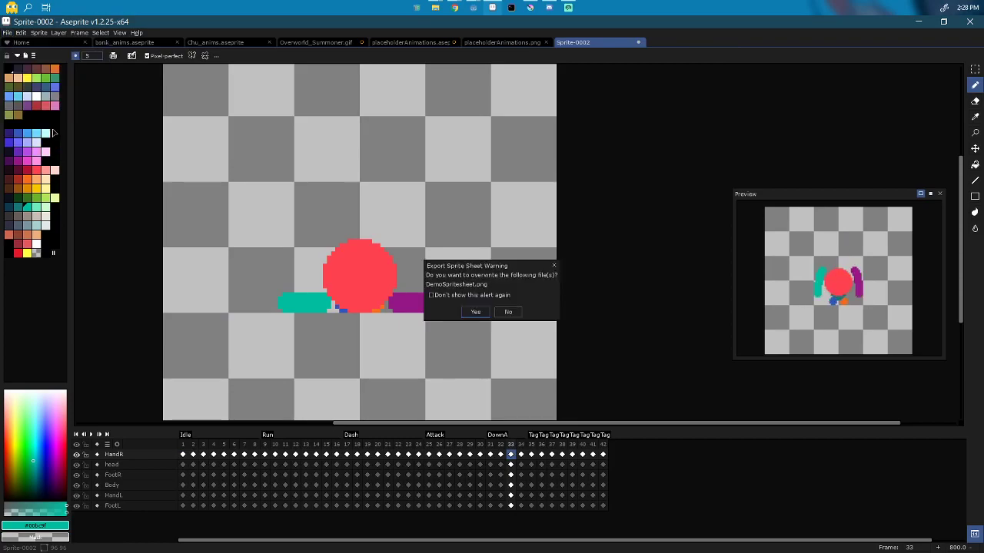
{"action": "left_click", "coordinate": [480, 312]}
{"action": "key", "text": "alt+Tab"}
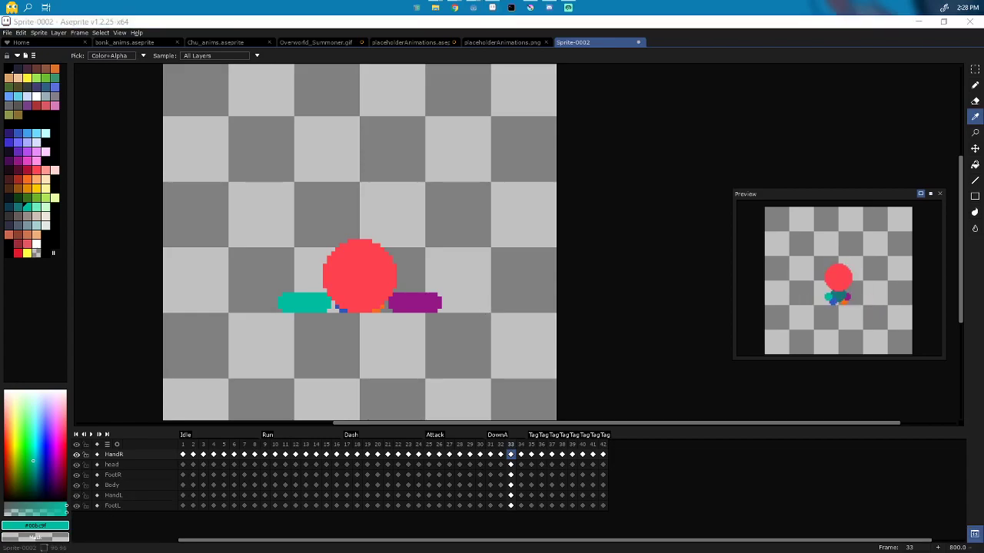
Step: Add a Godot animation named DownA with length 0.4 seconds, then select the Sprite node
{"action": "left_click", "coordinate": [919, 22]}
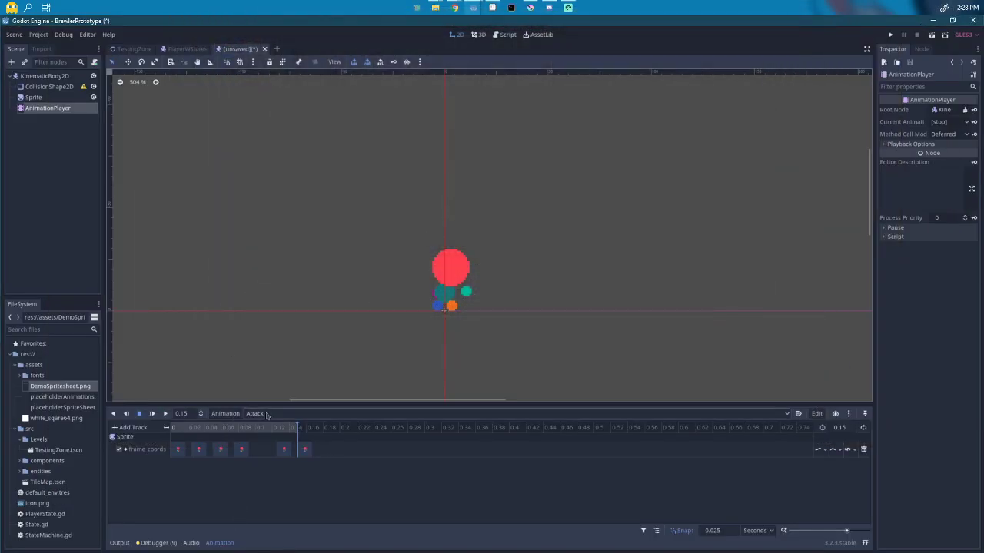
{"action": "left_click", "coordinate": [222, 415]}
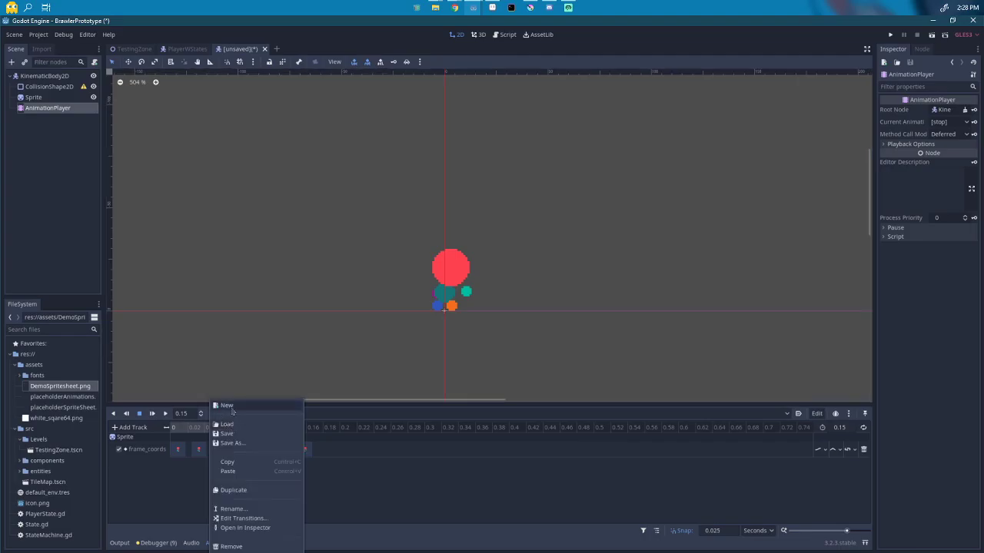
{"action": "left_click", "coordinate": [229, 406]}
{"action": "type", "text": "DownA"}
{"action": "key", "text": "Return"}
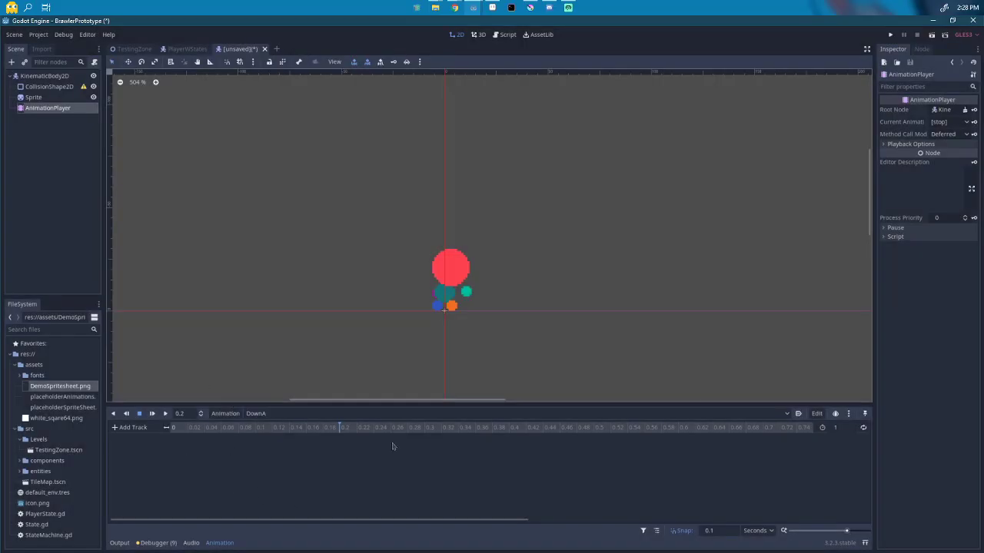
{"action": "left_click", "coordinate": [845, 429]}
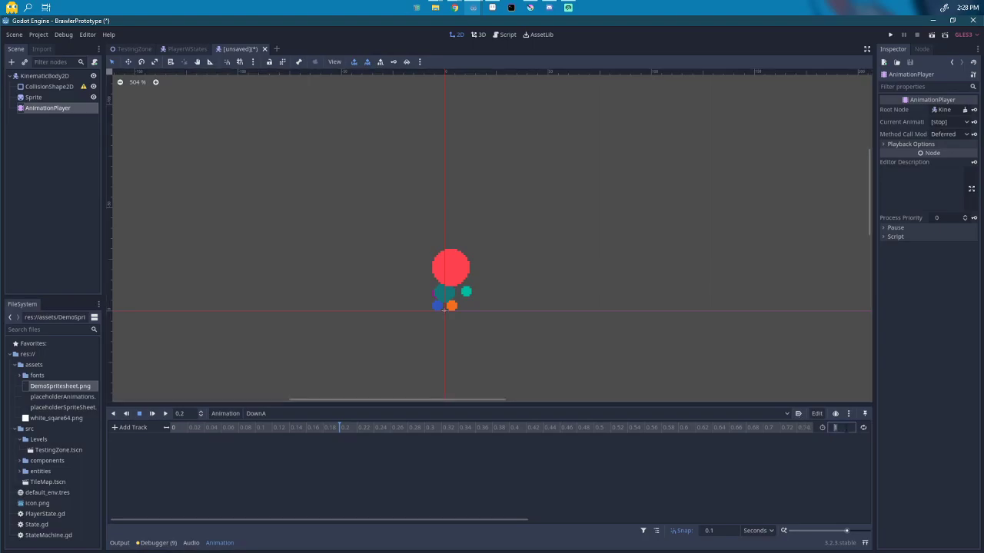
{"action": "key", "text": "Return"}
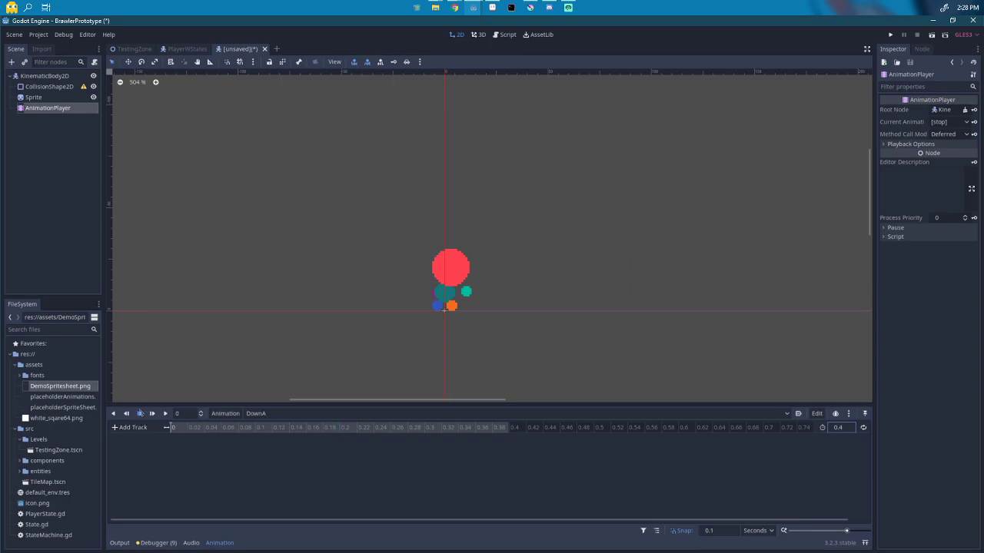
{"action": "left_click", "coordinate": [47, 97]}
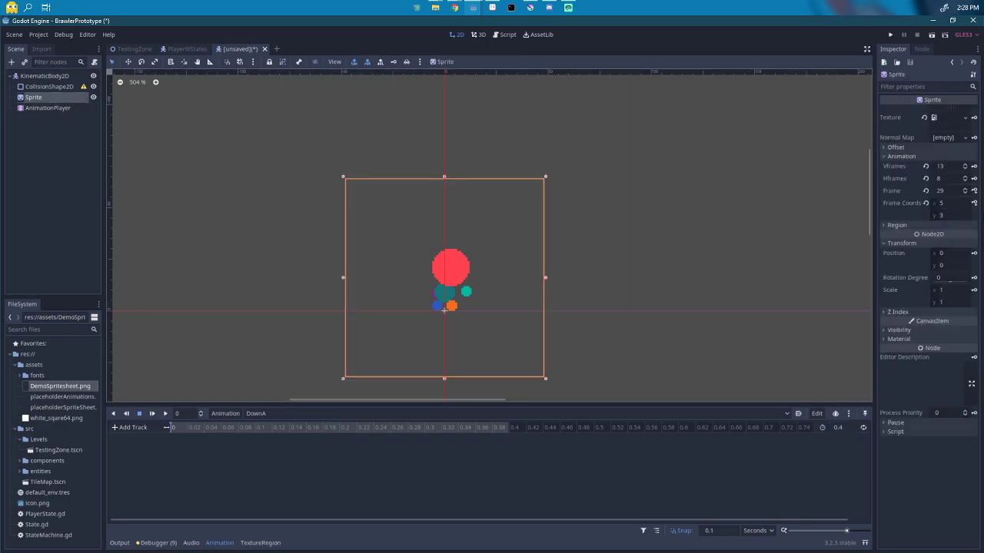
Step: Set the Sprite's Frame to 32 and create a frame_coords track in DownA
{"action": "left_click", "coordinate": [966, 190]}
{"action": "left_click", "coordinate": [965, 190]}
{"action": "left_click", "coordinate": [965, 189]}
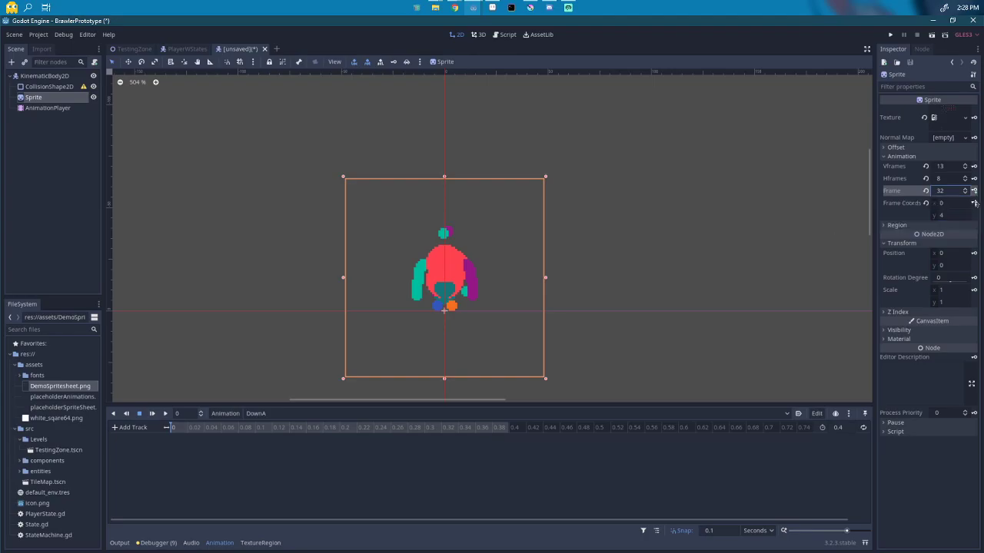
{"action": "left_click", "coordinate": [974, 203]}
{"action": "left_click", "coordinate": [459, 302]}
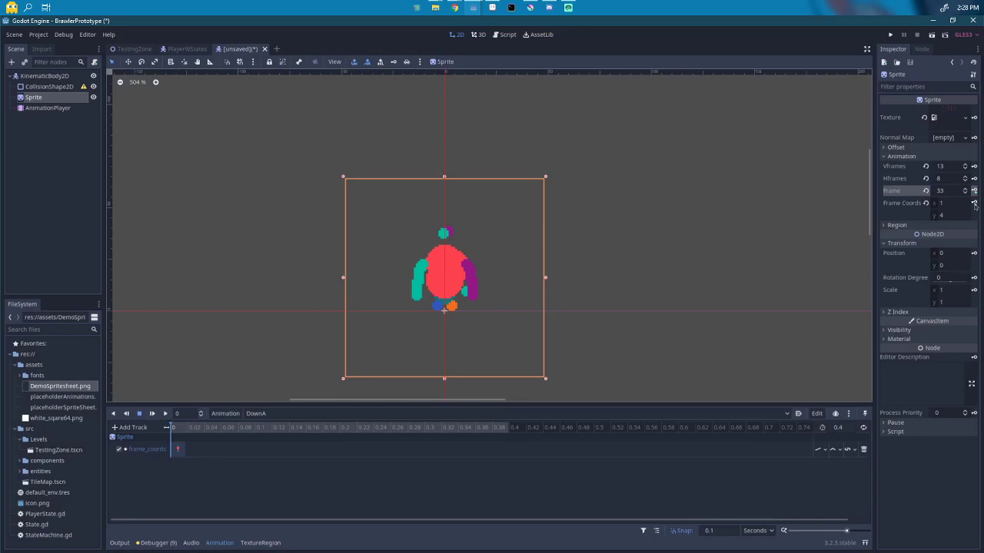
Step: Reset Frame Coords x to 0 and key four consecutive frames 0.1 s apart
{"action": "left_click_drag", "start_coordinate": [954, 207], "coordinate": [947, 207]}
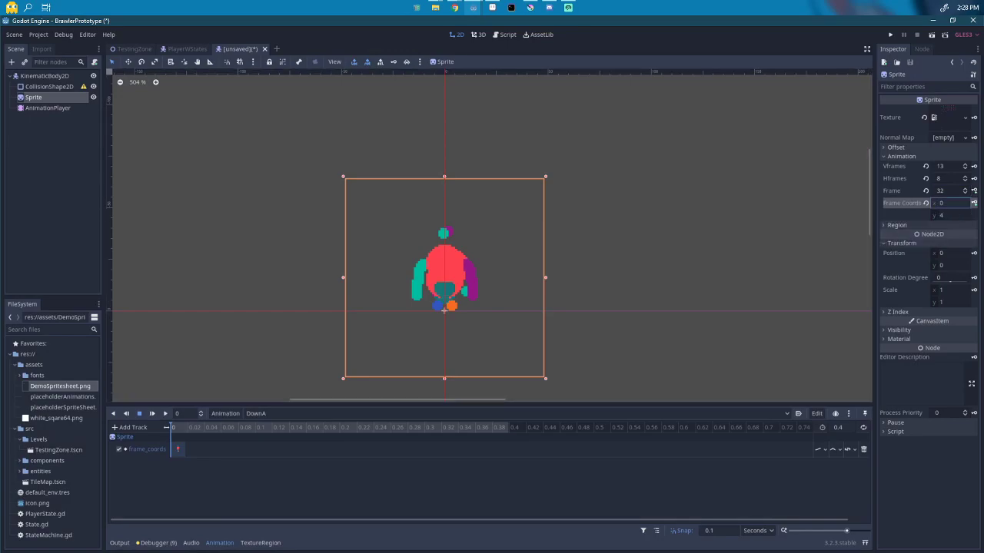
{"action": "left_click", "coordinate": [974, 203]}
{"action": "left_click", "coordinate": [974, 203]}
{"action": "left_click", "coordinate": [974, 202]}
{"action": "left_click", "coordinate": [975, 202]}
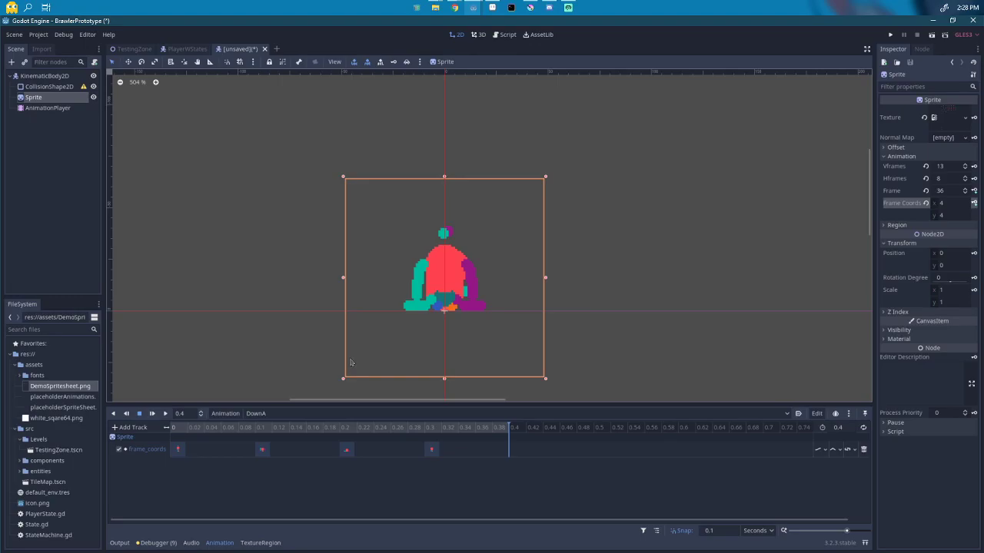
{"action": "key", "text": "alt+Tab"}
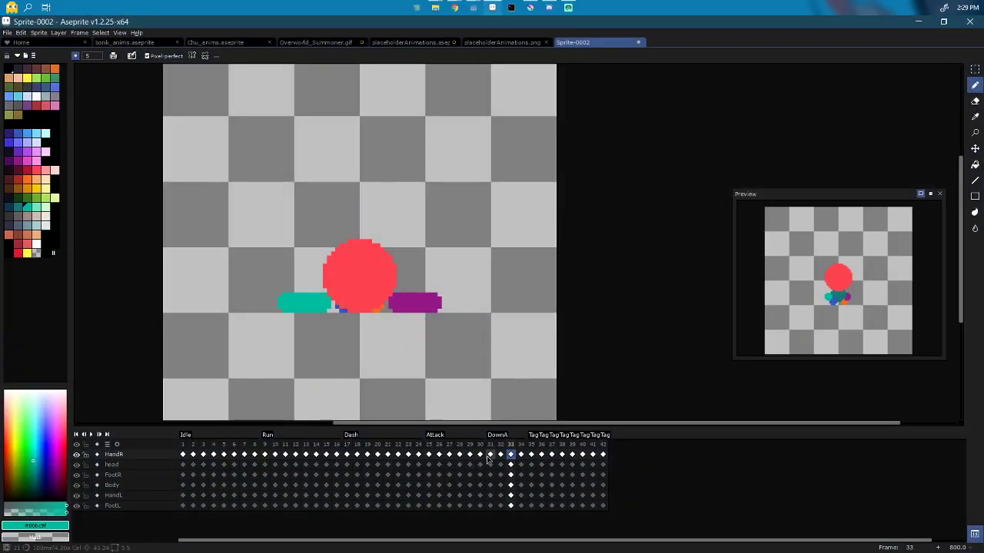
Step: Duplicate each DownA frame from frame 31 onward to lengthen the animation
{"action": "left_click", "coordinate": [490, 454]}
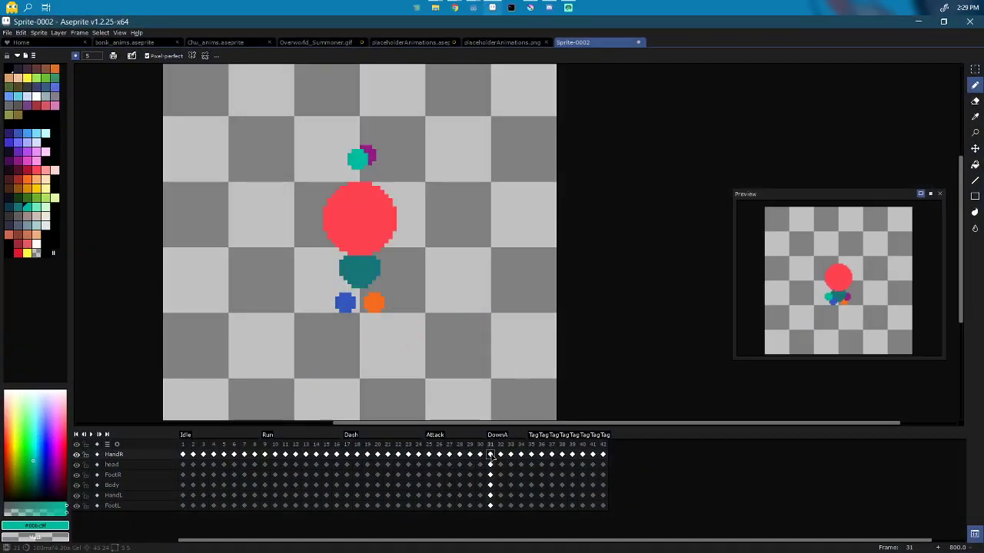
{"action": "key", "text": "alt+n"}
{"action": "left_click", "coordinate": [511, 455]}
{"action": "key", "text": "alt+n"}
{"action": "left_click", "coordinate": [531, 455]}
{"action": "key", "text": "alt+n"}
{"action": "left_click", "coordinate": [562, 455]}
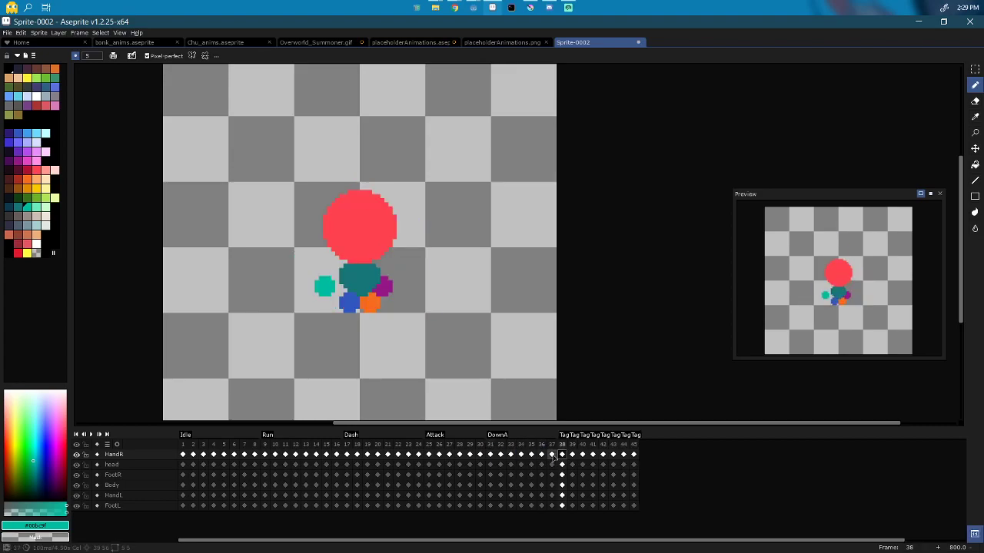
{"action": "left_click", "coordinate": [552, 455]}
{"action": "key", "text": "alt+n"}
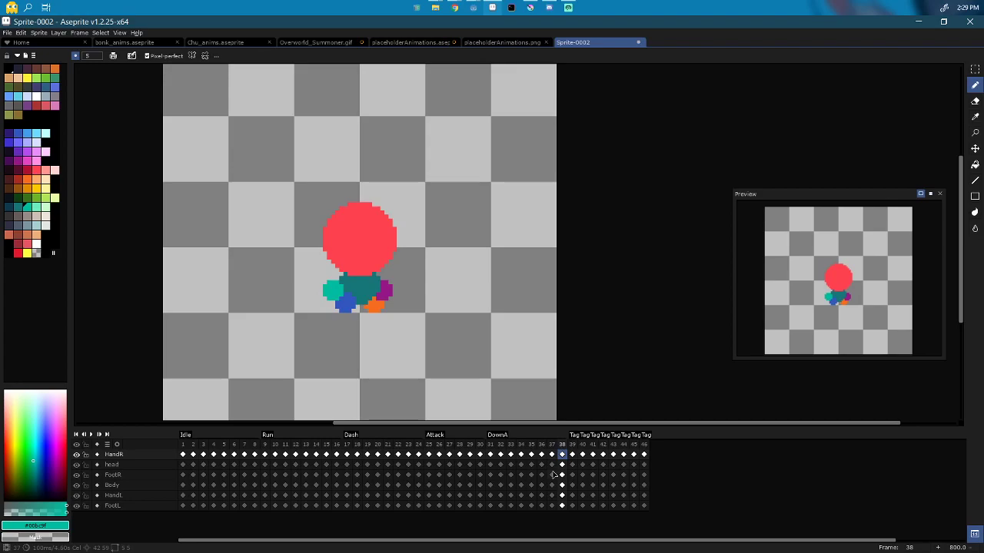
Step: Re-export the spritesheet, overwriting DemoSpritesheet.png
{"action": "left_click", "coordinate": [920, 27]}
{"action": "left_click", "coordinate": [492, 7]}
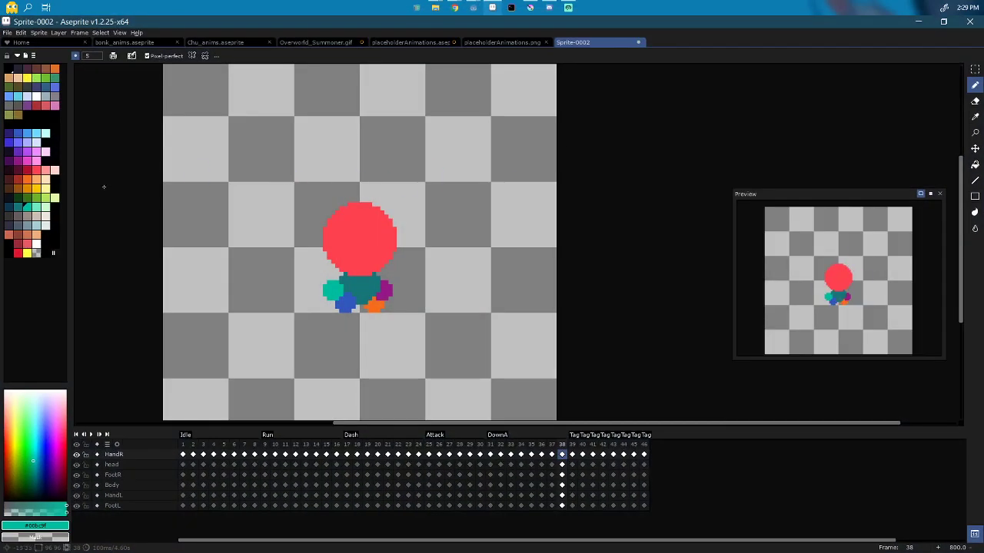
{"action": "key", "text": "ctrl+shift+x"}
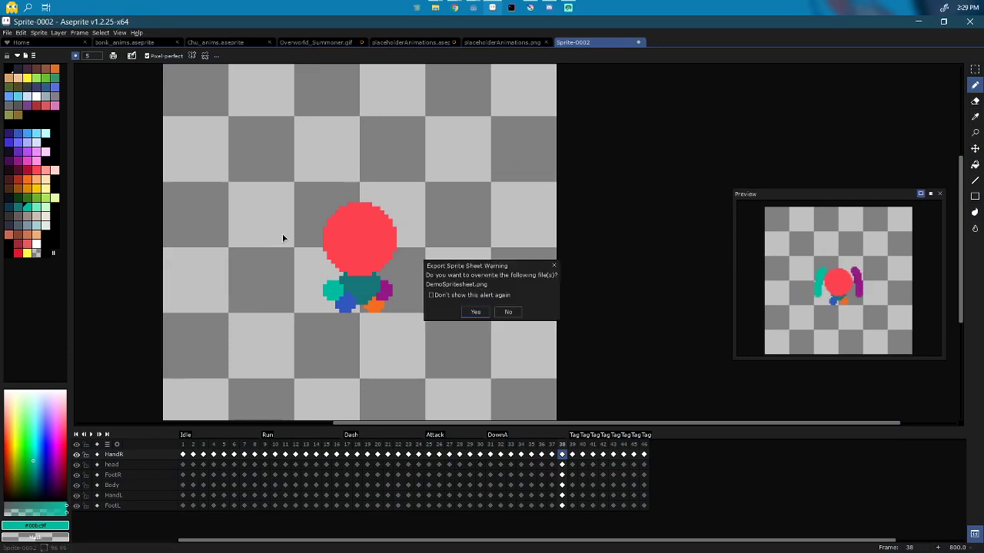
{"action": "left_click", "coordinate": [477, 312]}
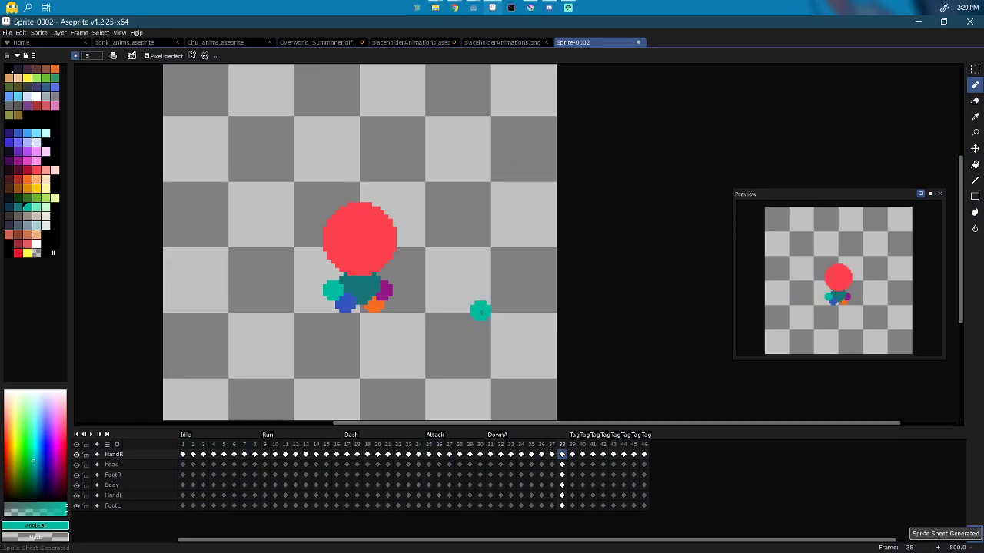
{"action": "left_click", "coordinate": [918, 25]}
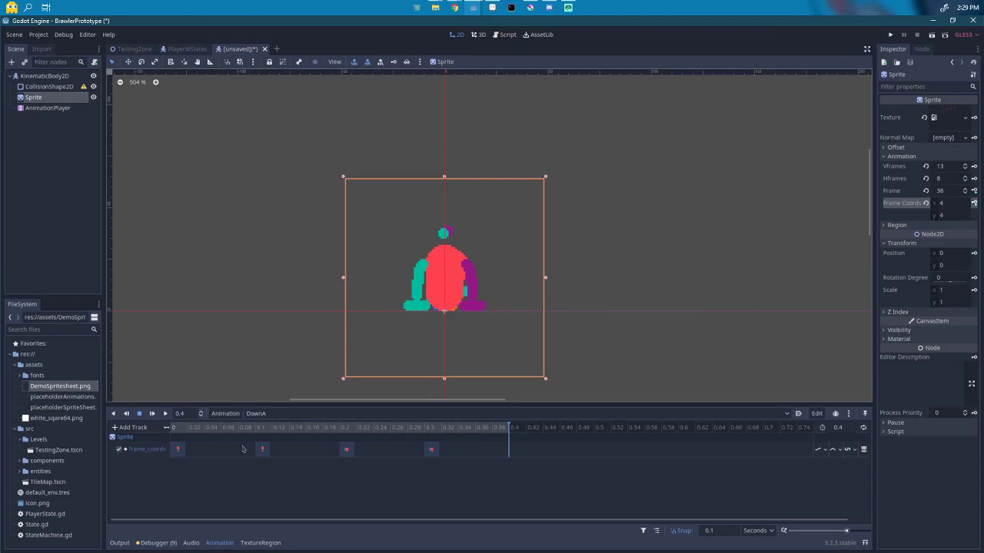
Step: Set the timeline snap to 0.05 and delete the old keys from 0.1 to 0.3 s
{"action": "left_click", "coordinate": [265, 451]}
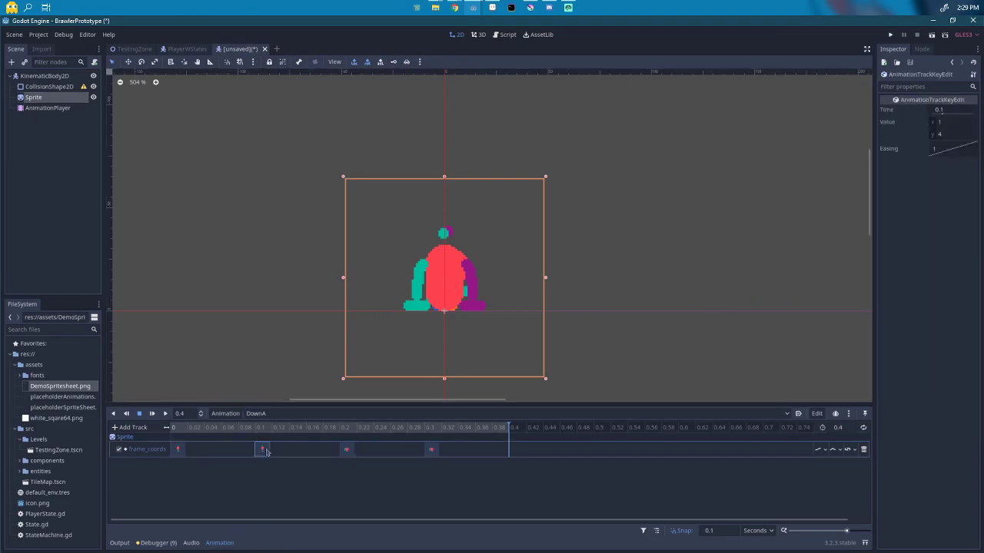
{"action": "left_click", "coordinate": [718, 533]}
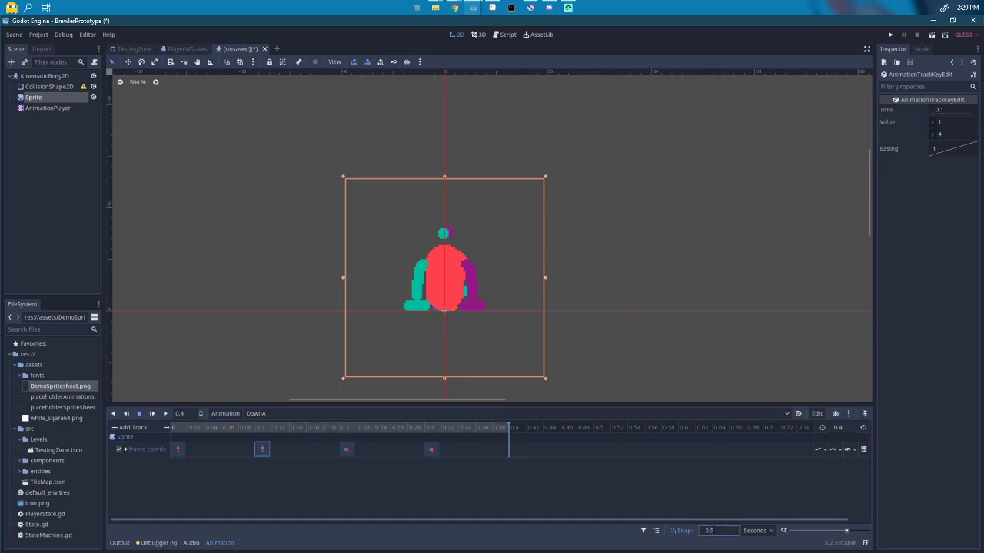
{"action": "double_click", "coordinate": [722, 532]}
{"action": "left_click_drag", "start_coordinate": [475, 453], "coordinate": [251, 452]}
{"action": "key", "text": "Delete"}
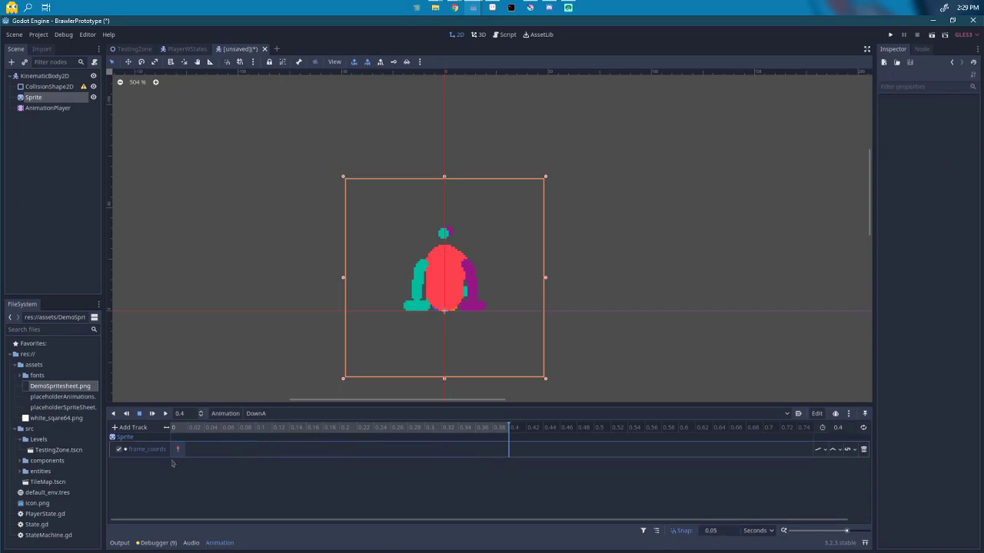
{"action": "left_click", "coordinate": [177, 449]}
Step: Set the Sprite's Frame Coords x back to 0
{"action": "left_click", "coordinate": [48, 100]}
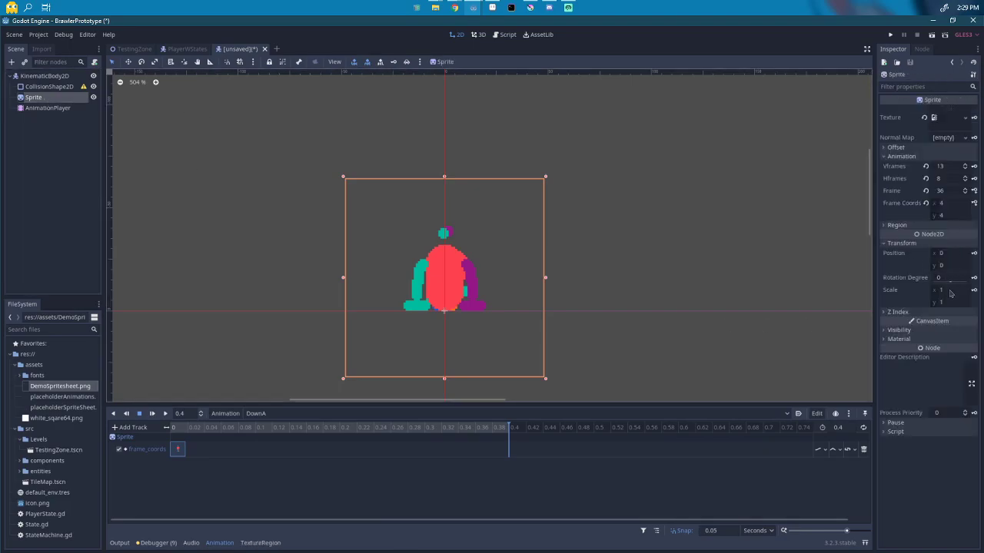
{"action": "left_click_drag", "start_coordinate": [950, 208], "coordinate": [942, 208]}
{"action": "left_click", "coordinate": [949, 205]}
{"action": "type", "text": "0"}
{"action": "key", "text": "Return"}
Step: Key frame_coords from the start at 0.05-second spacing and preview DownA
{"action": "left_click", "coordinate": [179, 429]}
{"action": "left_click", "coordinate": [974, 205]}
{"action": "left_click", "coordinate": [974, 204]}
{"action": "left_click", "coordinate": [974, 204]}
{"action": "left_click", "coordinate": [974, 205]}
{"action": "left_click", "coordinate": [974, 204]}
{"action": "left_click", "coordinate": [974, 204]}
{"action": "left_click", "coordinate": [974, 204]}
{"action": "left_click", "coordinate": [974, 204]}
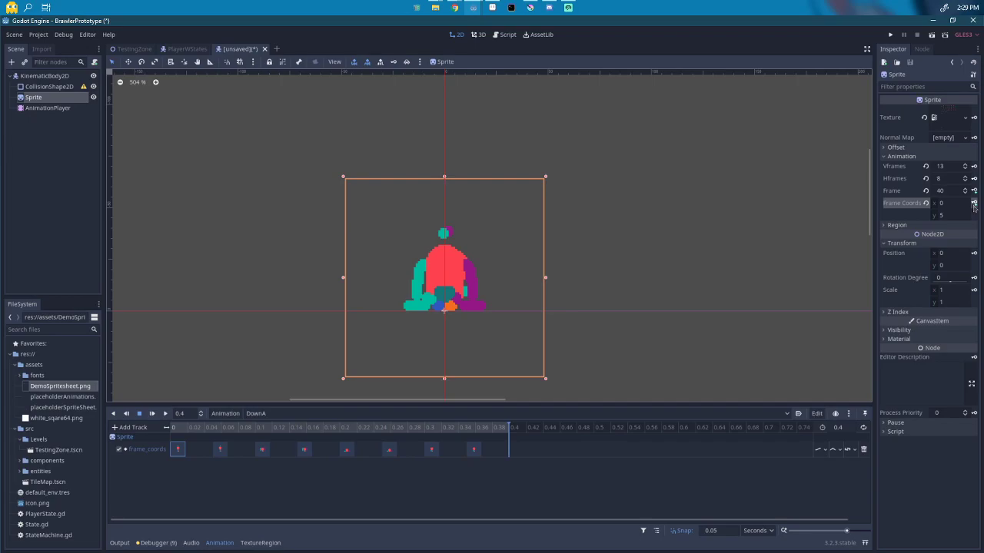
{"action": "left_click", "coordinate": [153, 415]}
Step: Rename the KinematicBody2D root node to DemoPlayer
{"action": "double_click", "coordinate": [40, 78]}
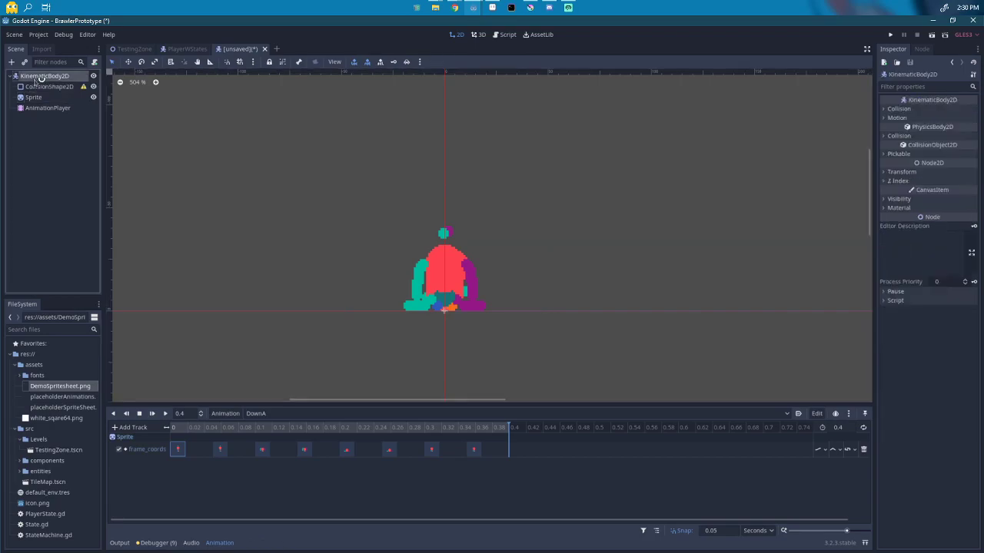
{"action": "type", "text": "DemoPlayer"}
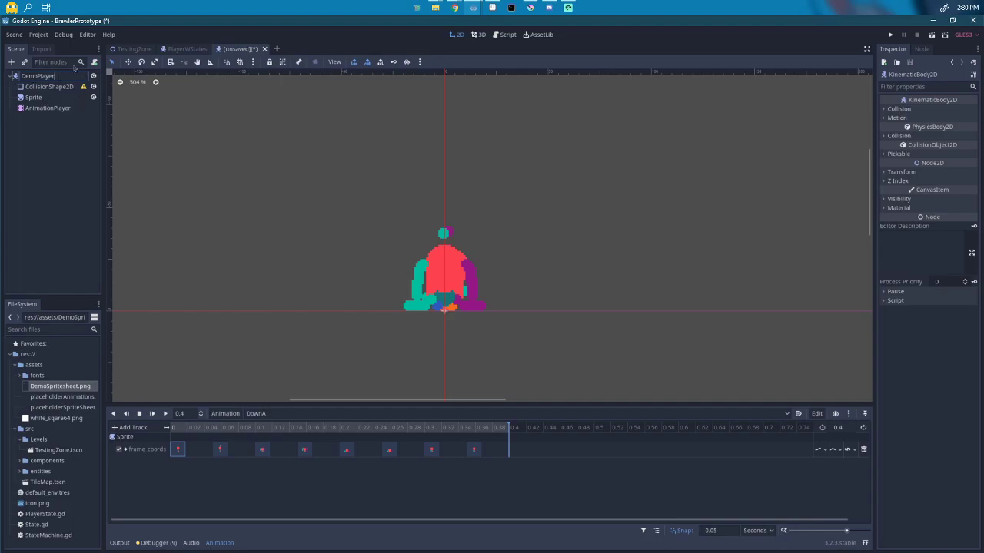
{"action": "key", "text": "Return"}
Step: Save the scene as DemoPlayer.tscn in src/entities
{"action": "key", "text": "ctrl+s"}
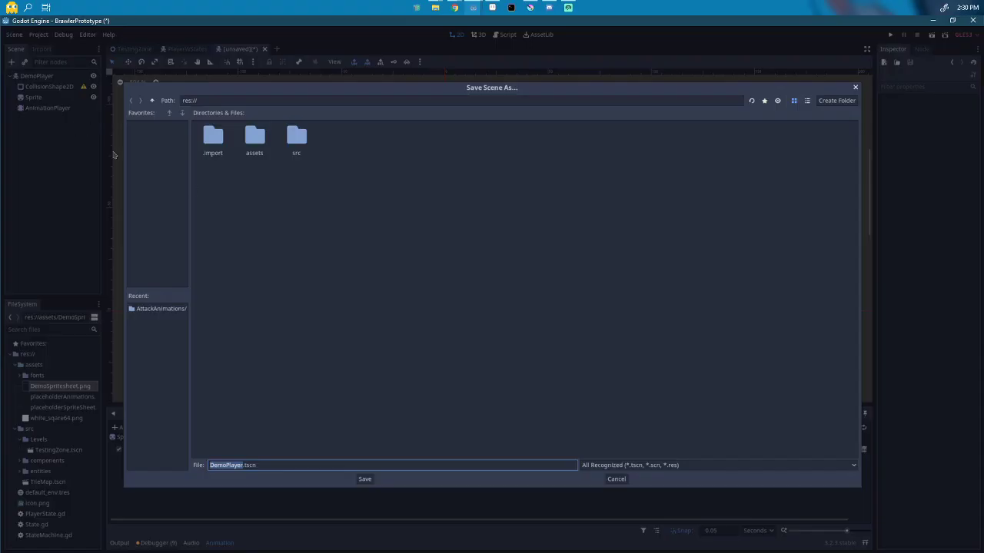
{"action": "double_click", "coordinate": [303, 135]}
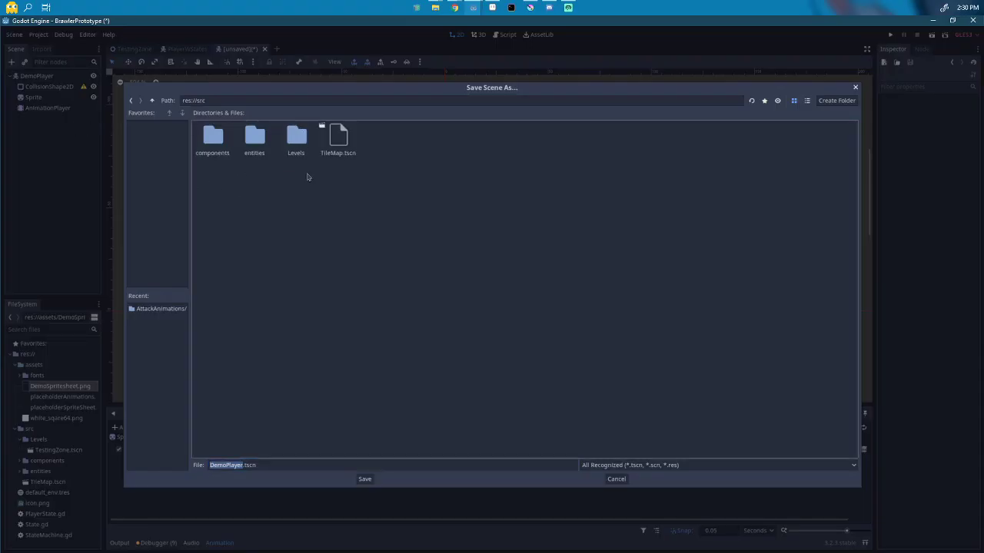
{"action": "double_click", "coordinate": [261, 138]}
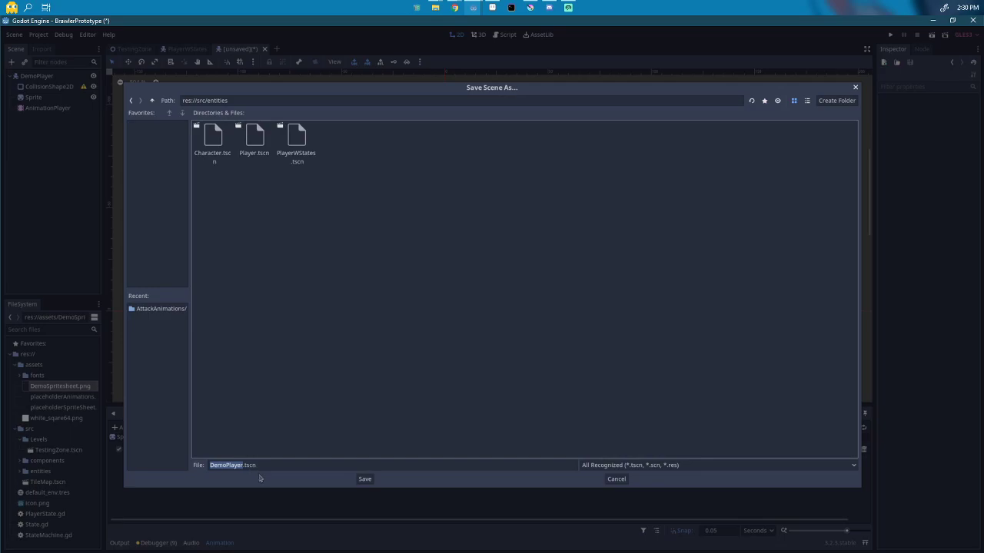
{"action": "left_click", "coordinate": [365, 480]}
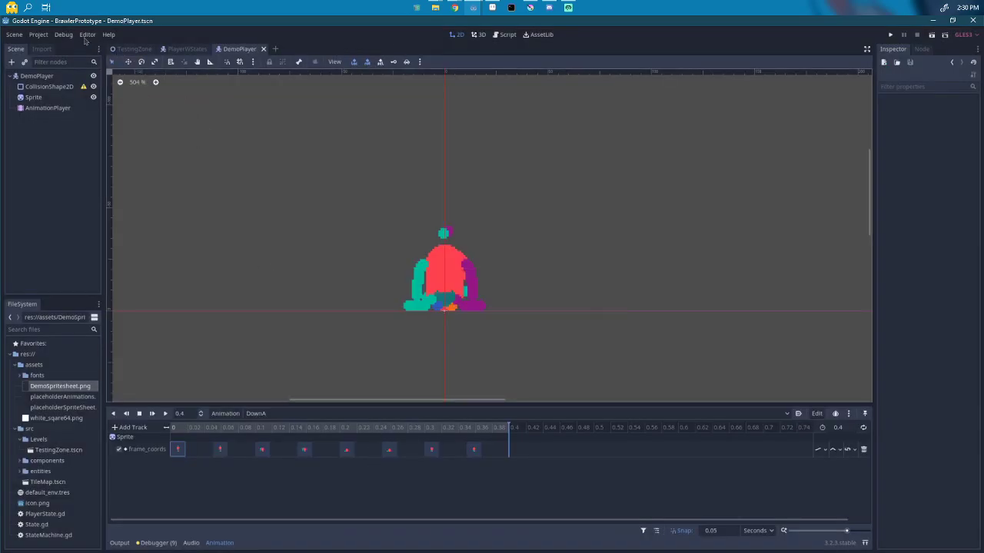
Step: Quit Godot and relaunch the BrawlerPrototype 2.2 project from its project.godot file
{"action": "left_click", "coordinate": [972, 23]}
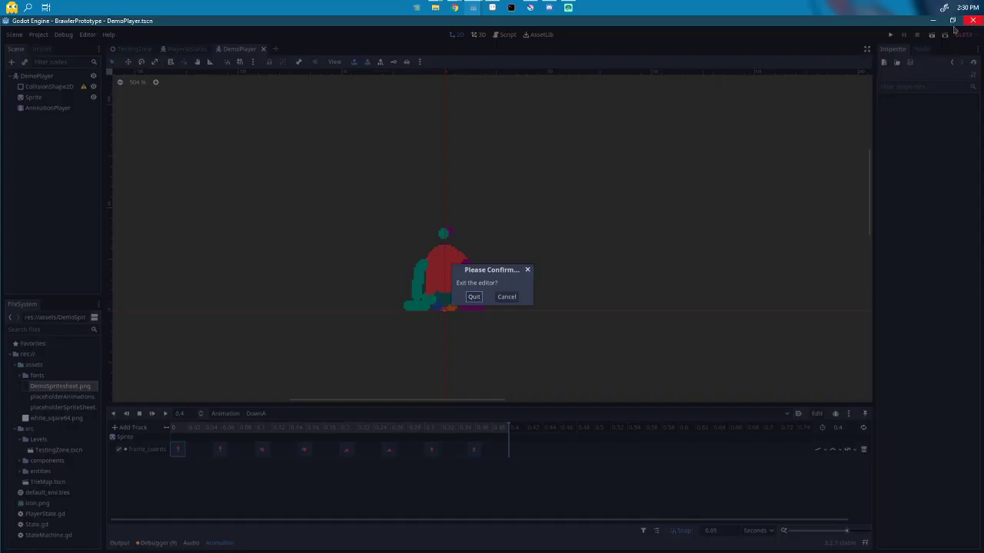
{"action": "left_click", "coordinate": [478, 299]}
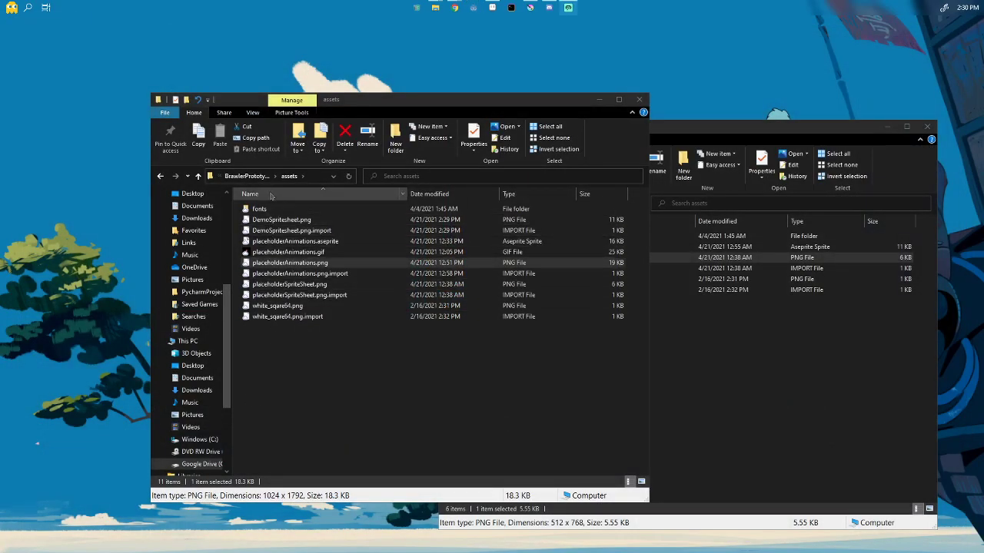
{"action": "left_click", "coordinate": [231, 176]}
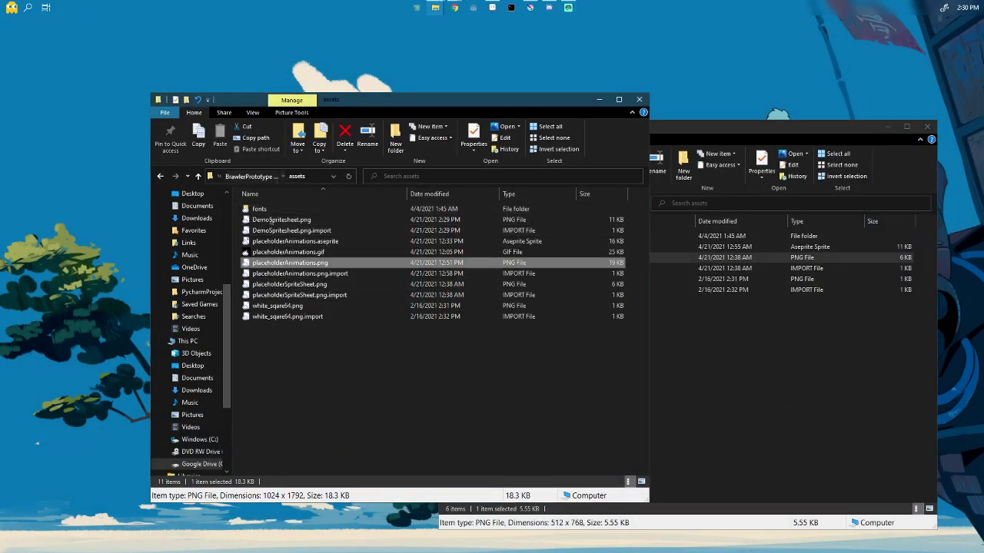
{"action": "double_click", "coordinate": [265, 286]}
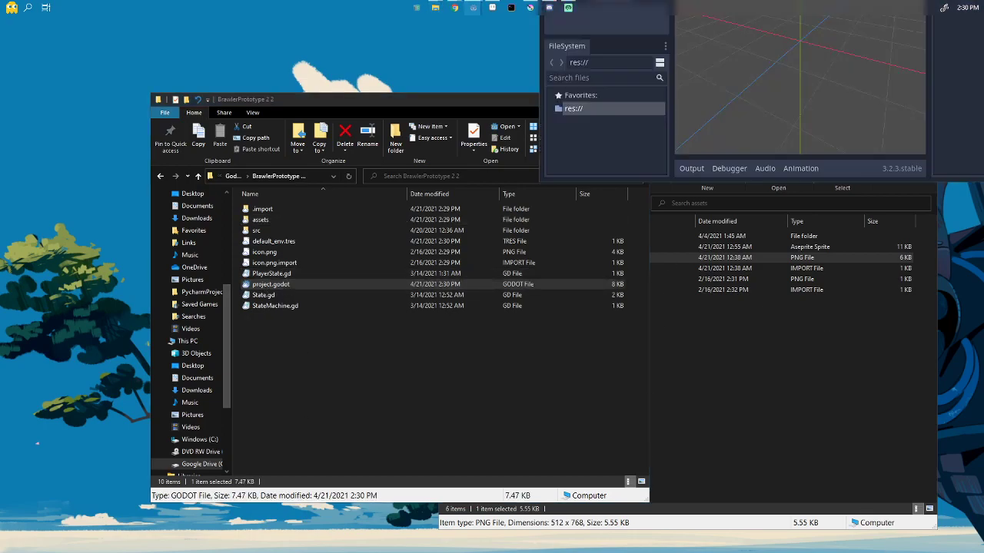
{"action": "left_click", "coordinate": [822, 25]}
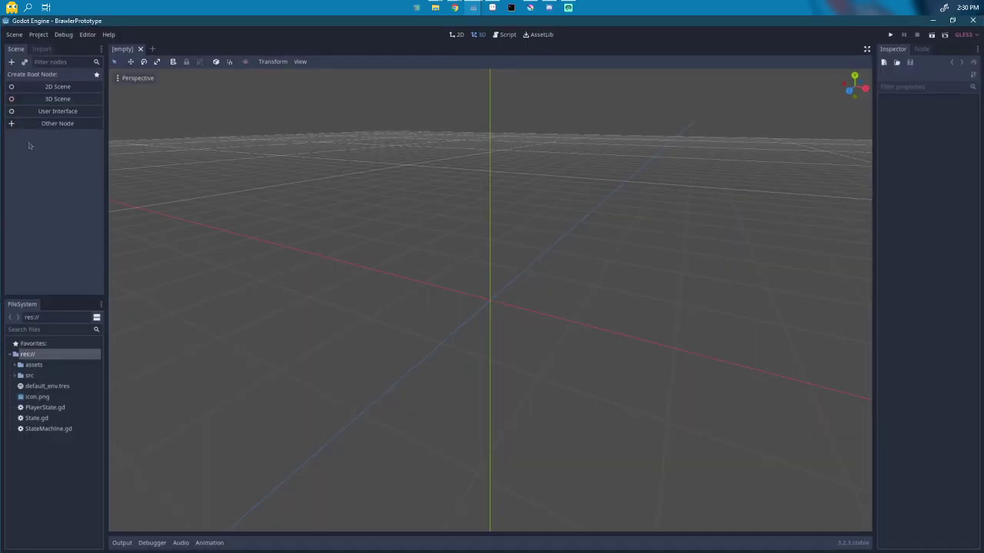
Step: Open DemoPlayer.tscn from the src/entities folder in the FileSystem panel
{"action": "left_click", "coordinate": [16, 376]}
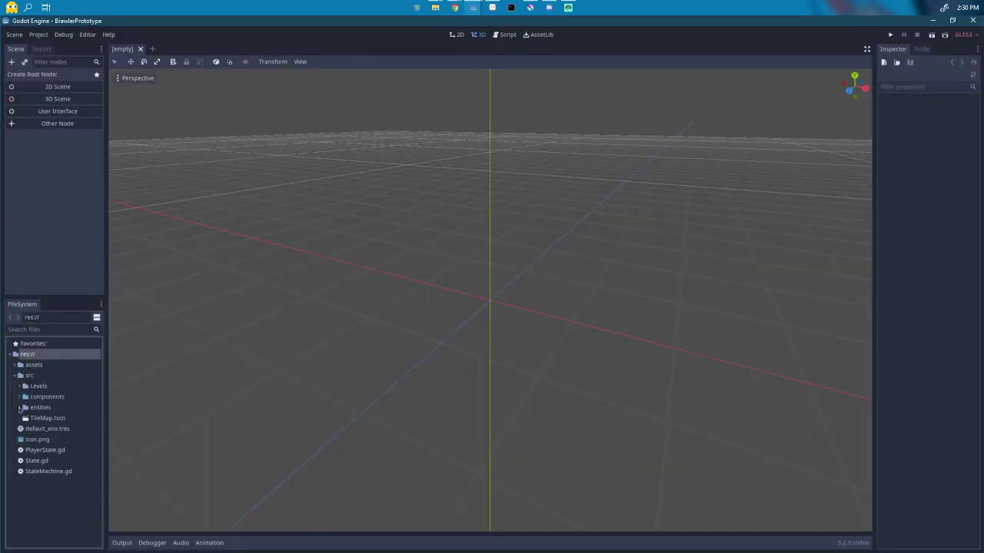
{"action": "left_click", "coordinate": [20, 407]}
{"action": "scroll", "coordinate": [32, 486], "scroll_direction": "down", "scroll_amount": 2}
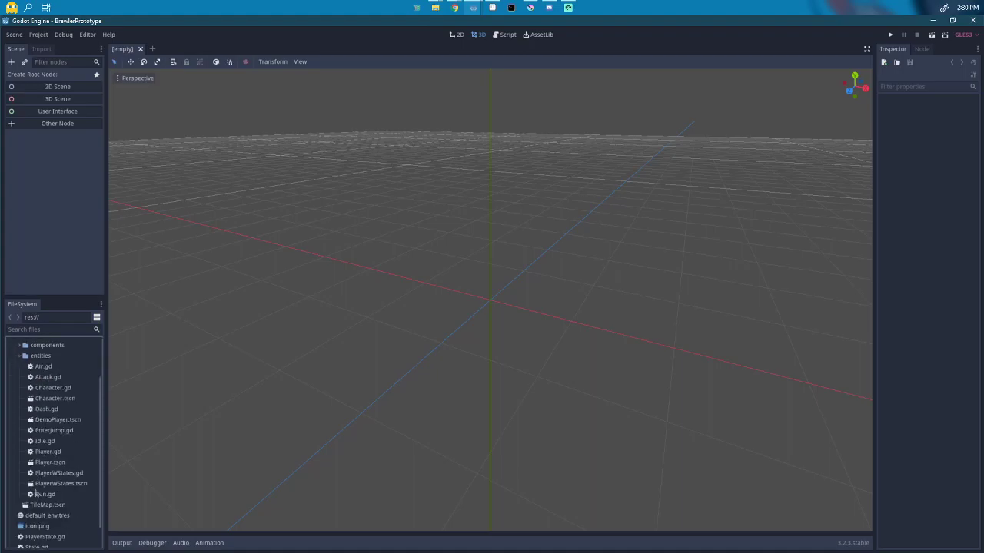
{"action": "double_click", "coordinate": [46, 421]}
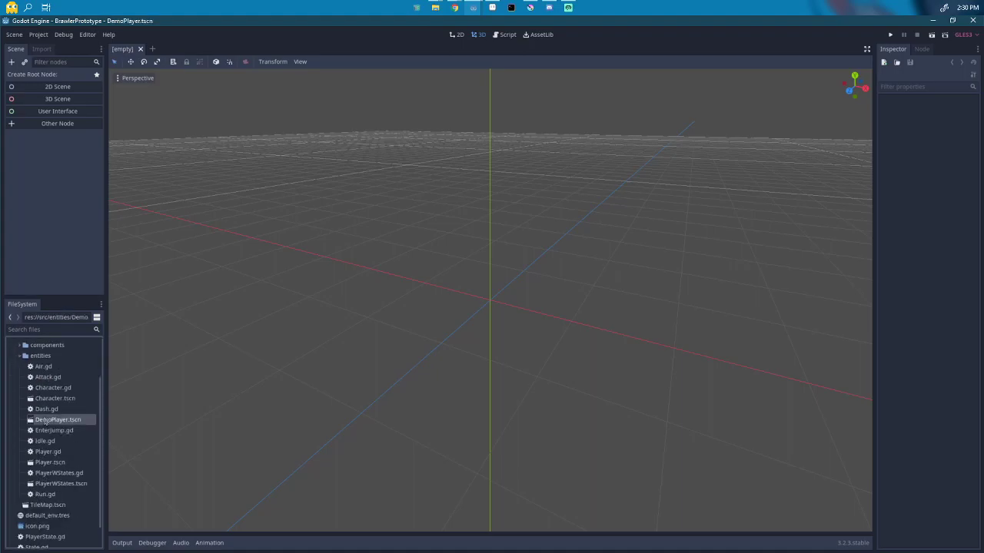
Step: Set DownA's frame_coords track update mode to Discrete and replay DownA
{"action": "left_click", "coordinate": [48, 109]}
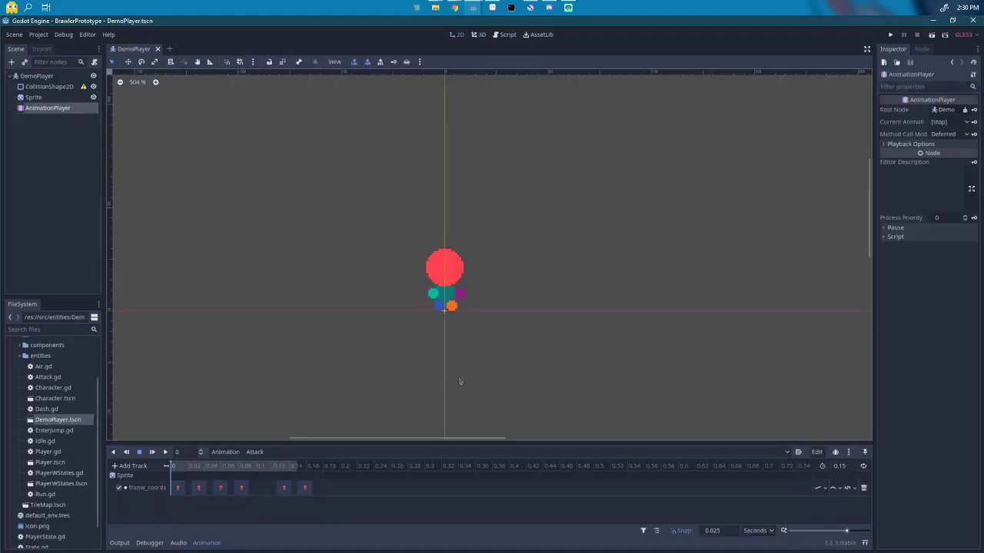
{"action": "left_click", "coordinate": [255, 452]}
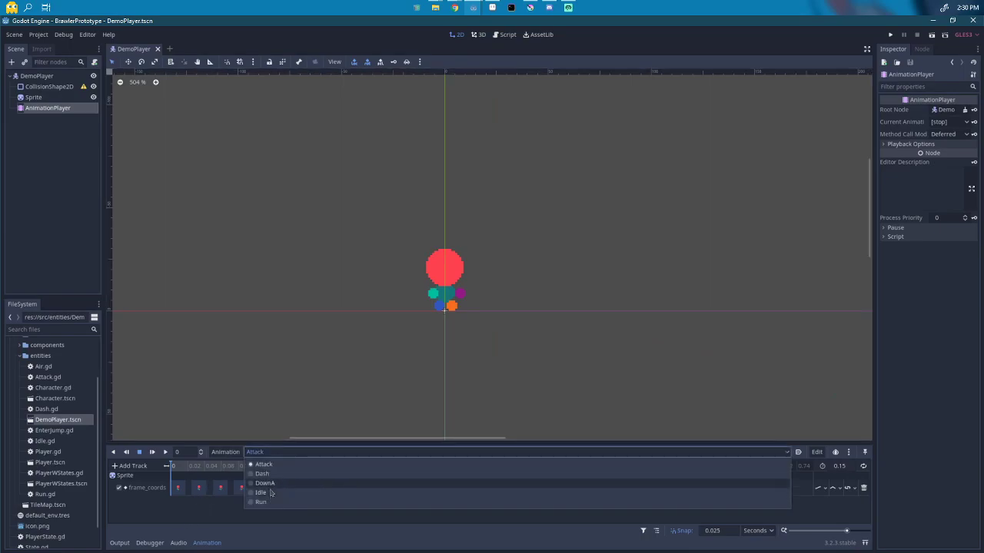
{"action": "left_click", "coordinate": [270, 486]}
{"action": "left_click", "coordinate": [152, 452]}
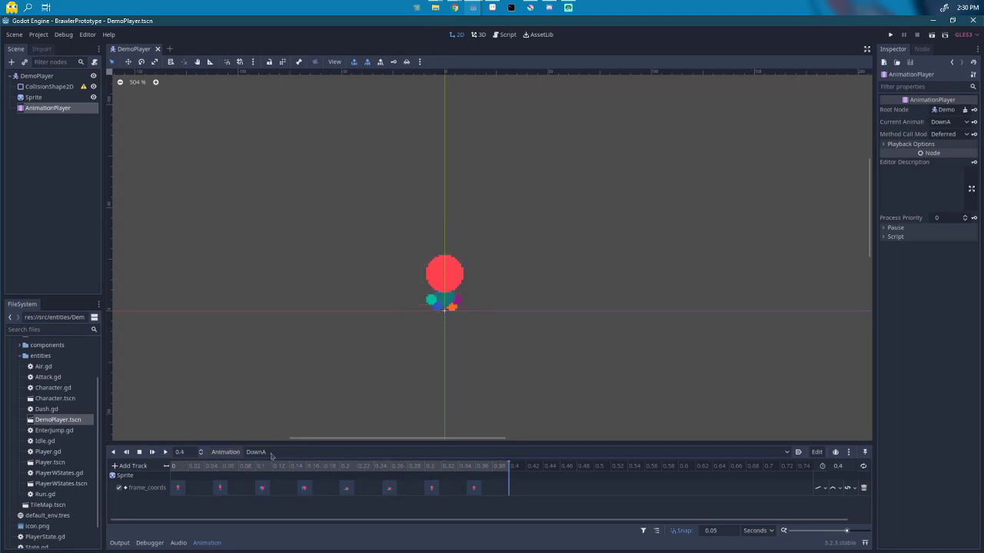
{"action": "left_click", "coordinate": [821, 487]}
{"action": "left_click", "coordinate": [833, 512]}
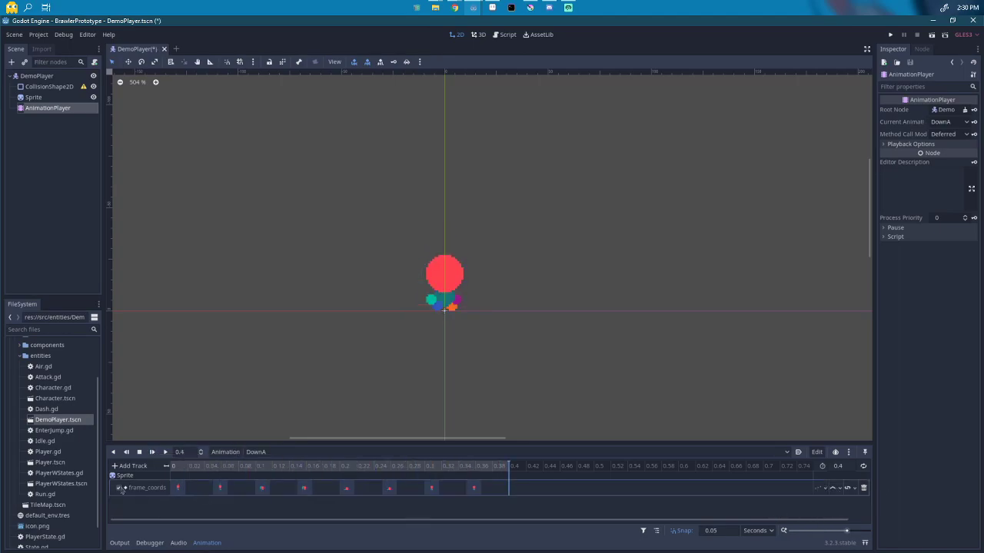
{"action": "left_click", "coordinate": [154, 458]}
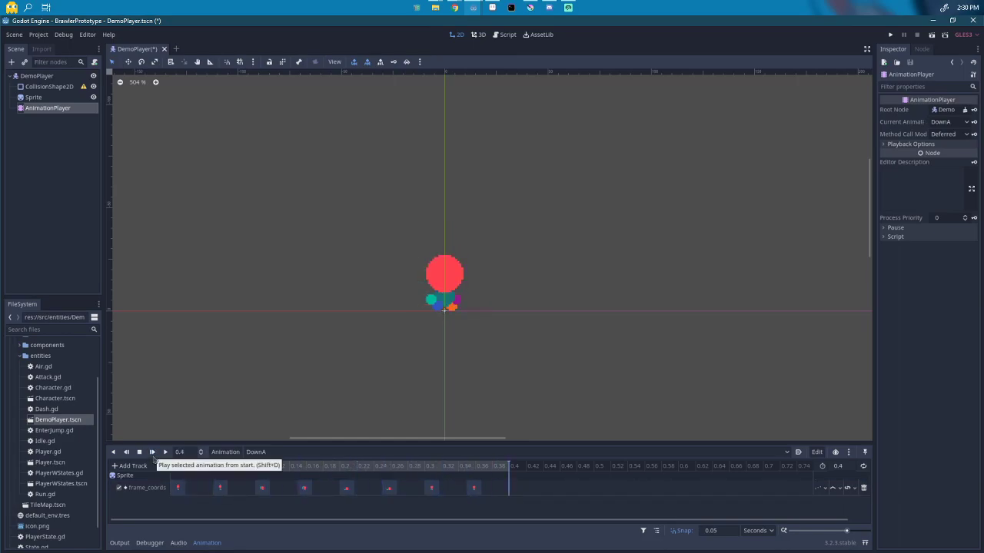
Step: Play back the Attack, Dash, Idle and Run animations to check them
{"action": "left_click", "coordinate": [261, 453]}
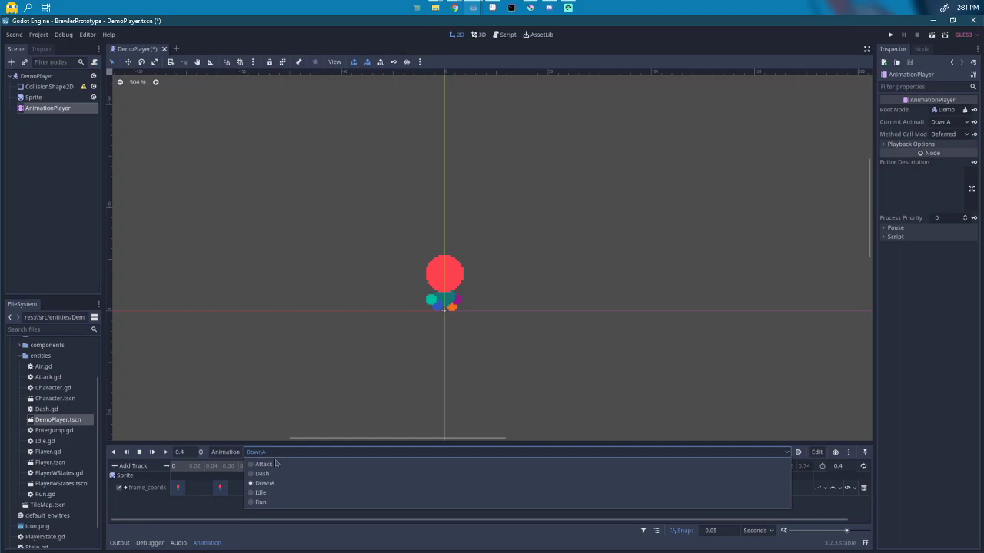
{"action": "left_click", "coordinate": [265, 465]}
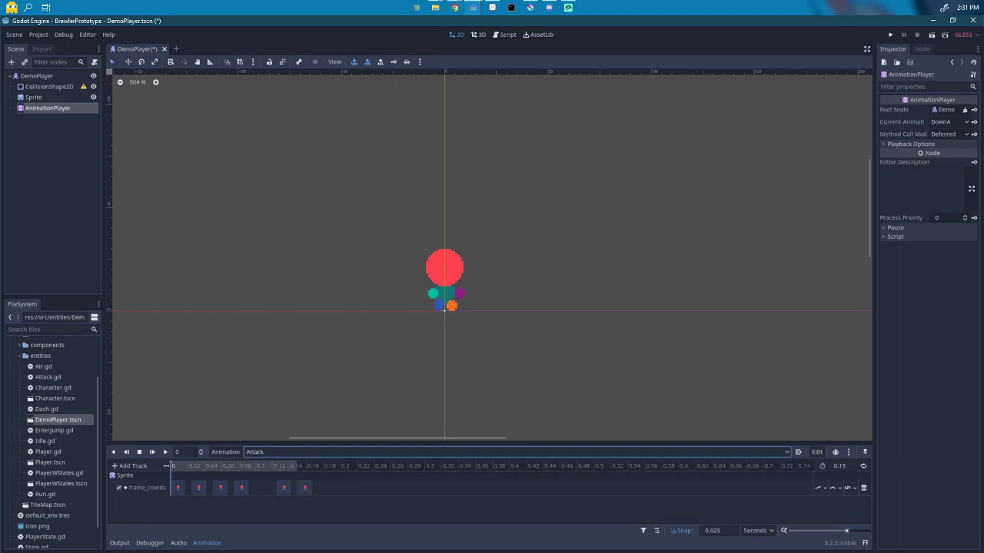
{"action": "left_click", "coordinate": [152, 453]}
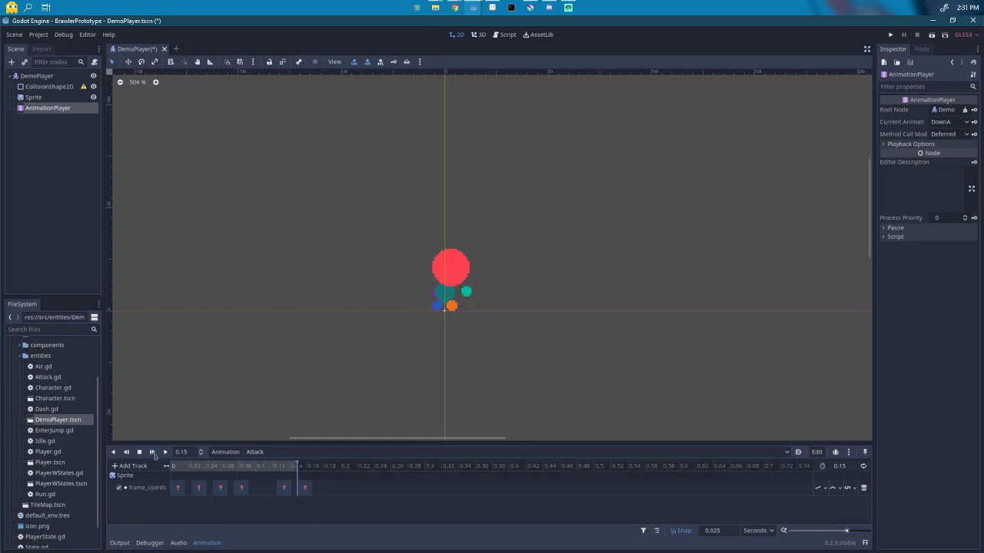
{"action": "left_click", "coordinate": [253, 452]}
{"action": "left_click", "coordinate": [256, 474]}
{"action": "left_click", "coordinate": [166, 452]}
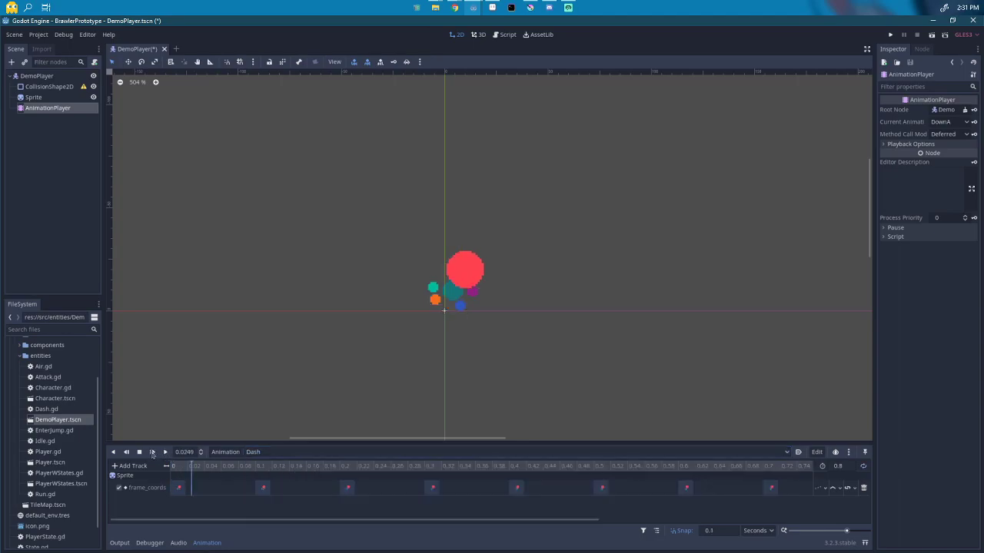
{"action": "left_click", "coordinate": [281, 452]}
{"action": "left_click", "coordinate": [264, 483]}
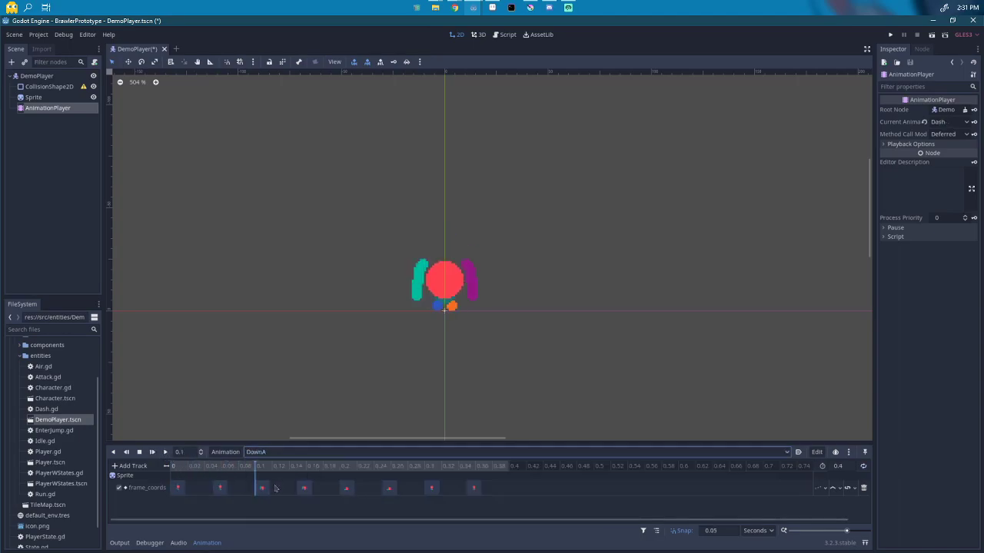
{"action": "left_click", "coordinate": [269, 452]}
{"action": "left_click", "coordinate": [262, 493]}
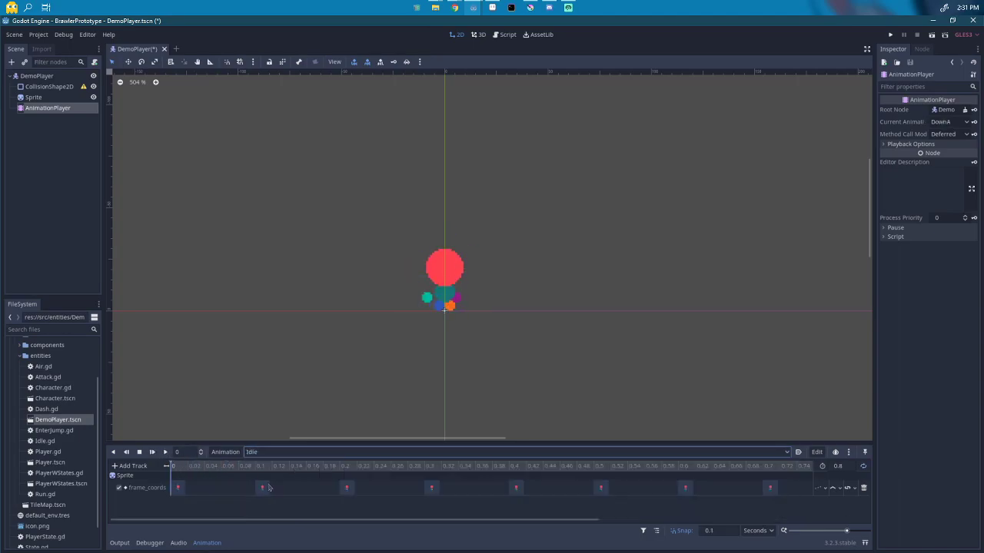
{"action": "left_click", "coordinate": [151, 452]}
{"action": "left_click", "coordinate": [254, 452]}
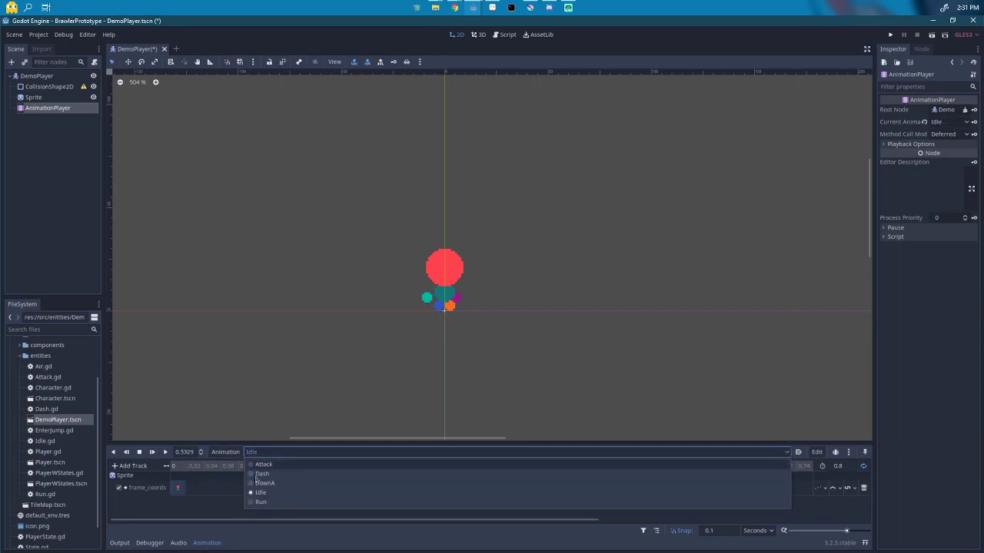
{"action": "left_click", "coordinate": [261, 502]}
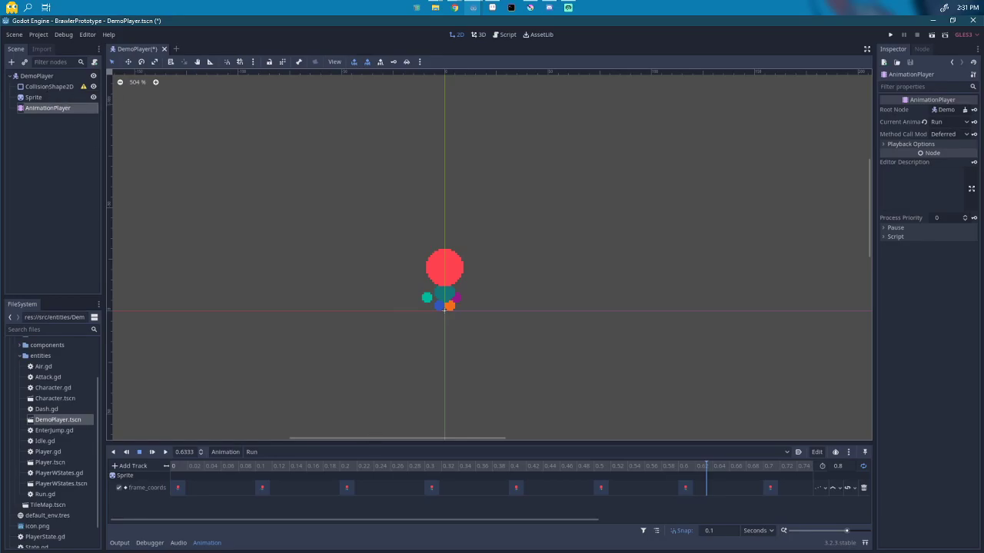
{"action": "key", "text": "alt+Tab"}
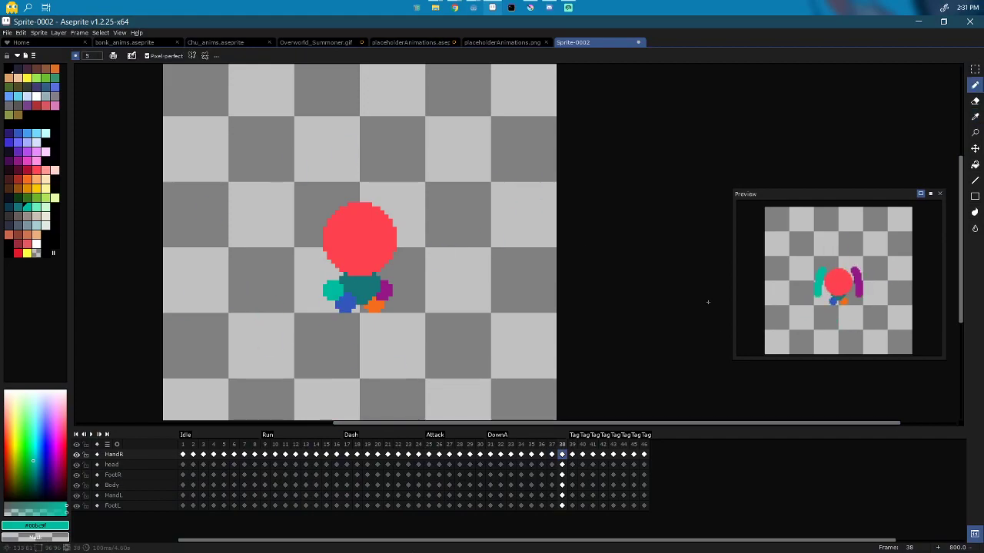
Step: Zoom the Sprite-0002 canvas out to 500%, recenter the character, and show the File menu
{"action": "scroll", "coordinate": [428, 315], "scroll_direction": "down", "scroll_amount": 3}
{"action": "left_click_drag", "start_coordinate": [431, 305], "coordinate": [375, 284]}
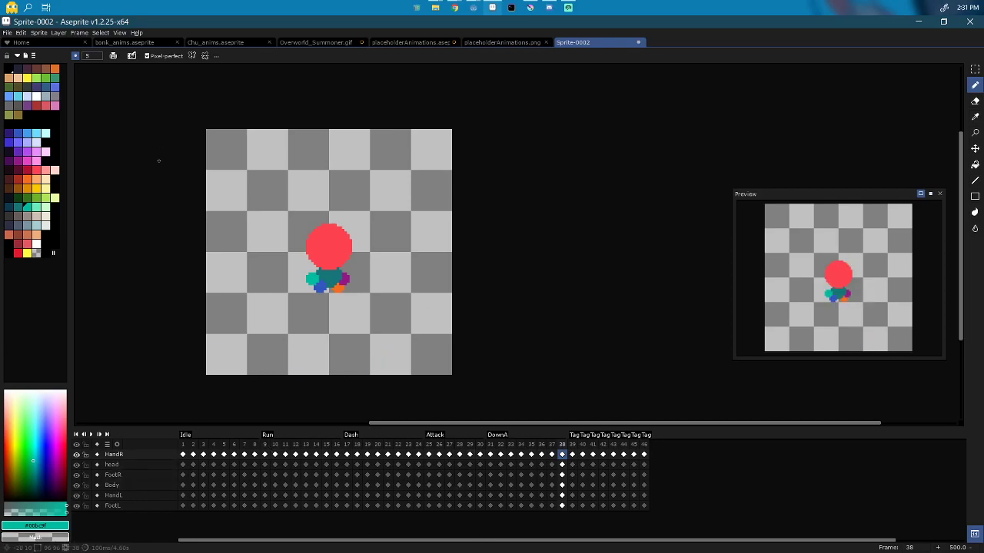
{"action": "left_click", "coordinate": [8, 33]}
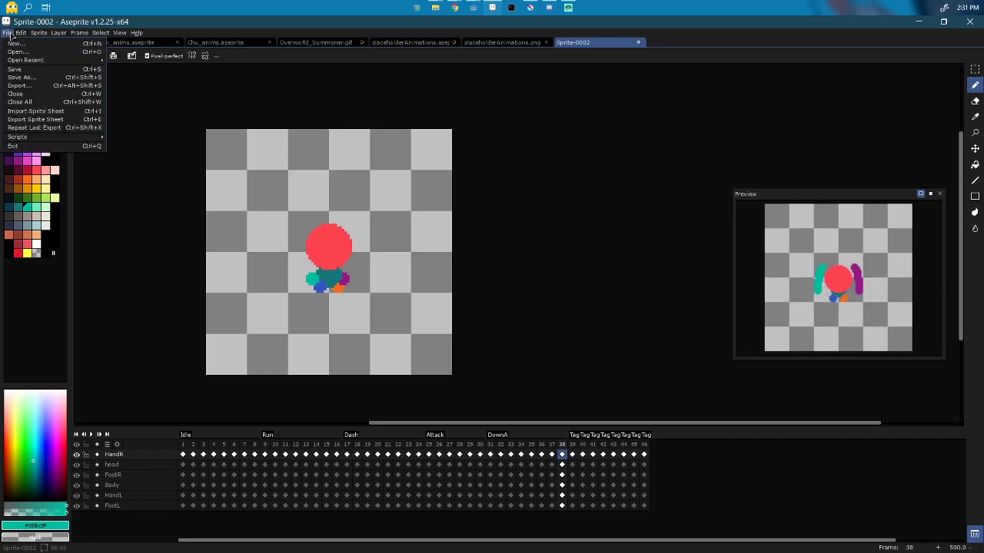